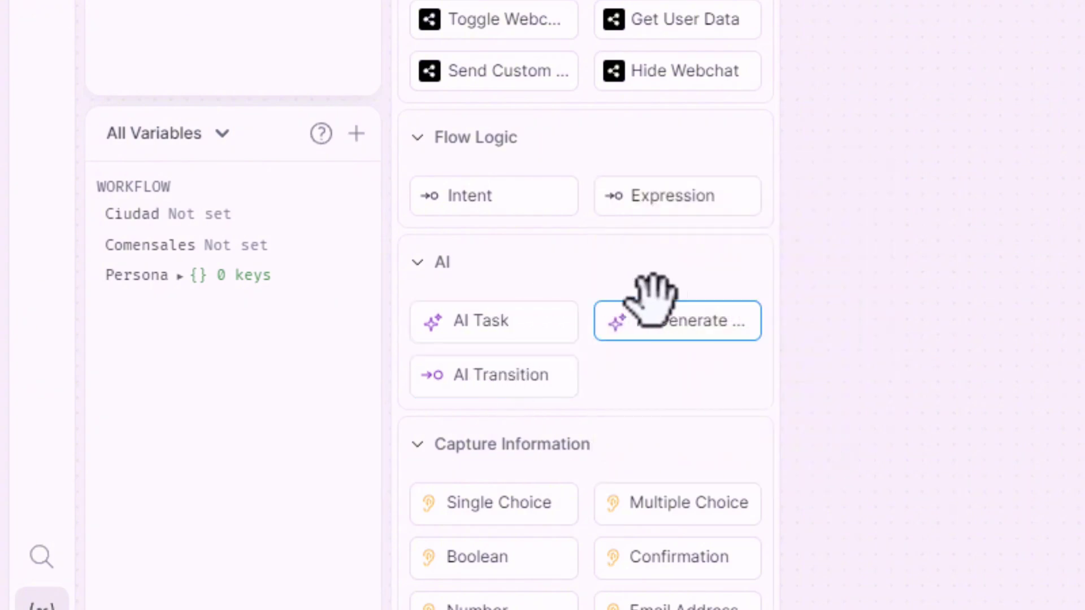
Add an AI Transition card to the Standard1 node.
mouse_move(534, 313)
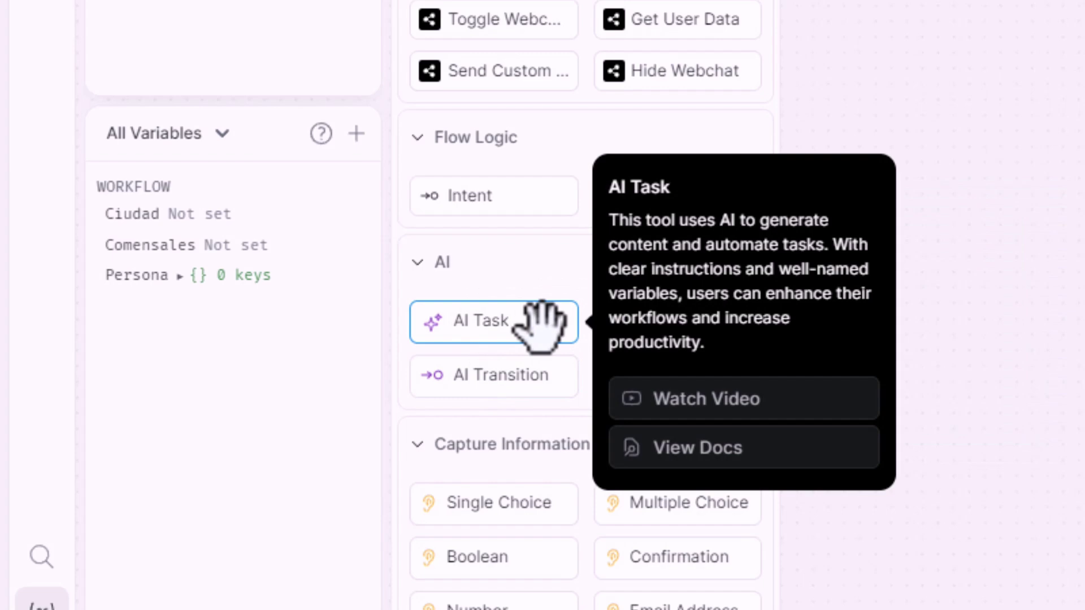
mouse_move(683, 305)
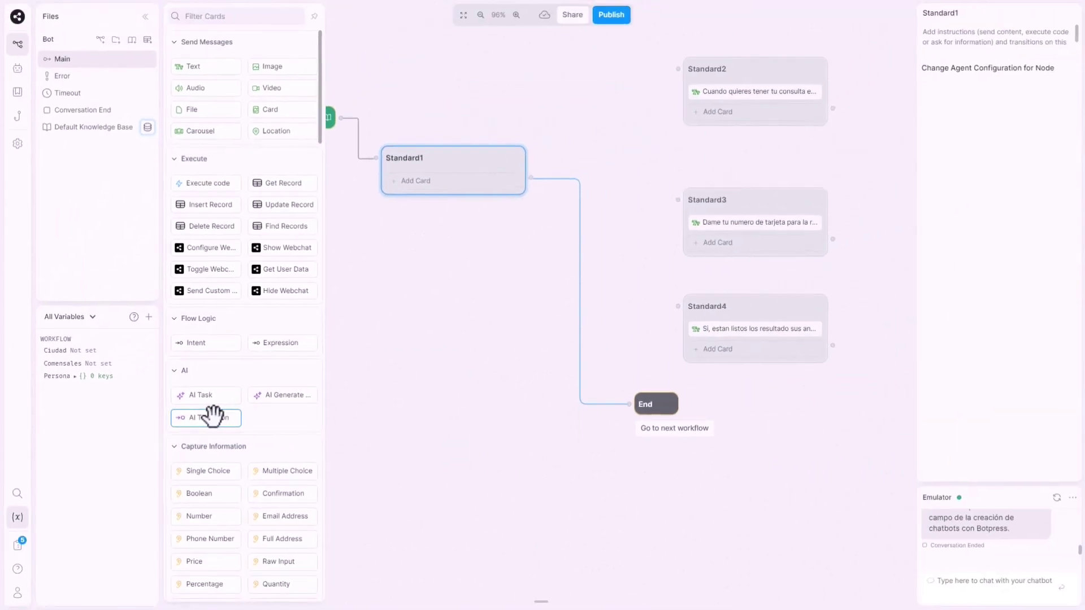
mouse_move(495, 374)
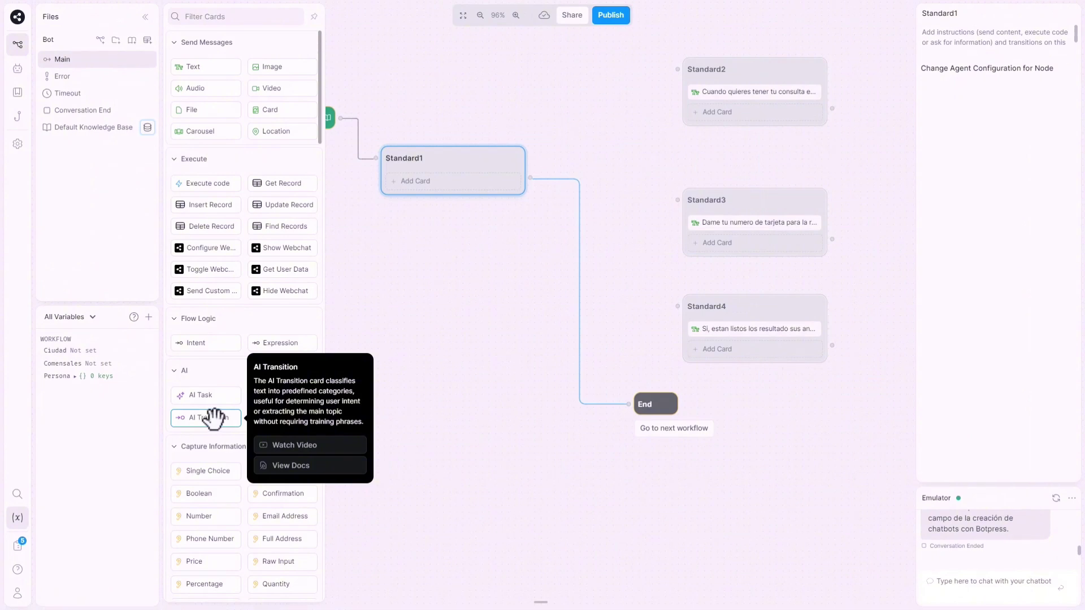
left_click_drag(213, 418, 451, 180)
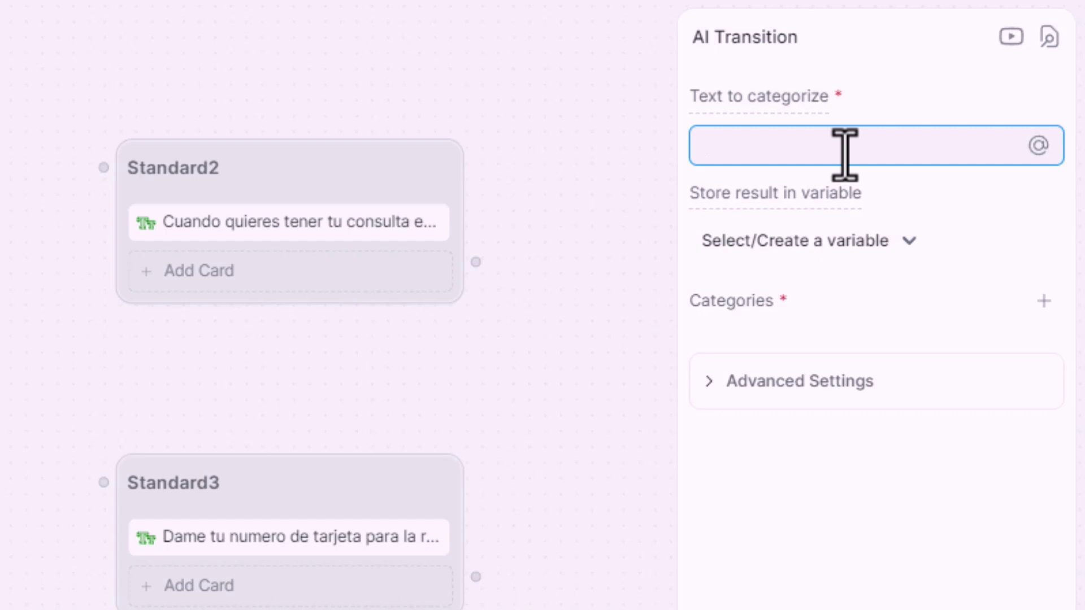
Set the AI Transition's text to categorize to {{event.preview}}.
type("{{")
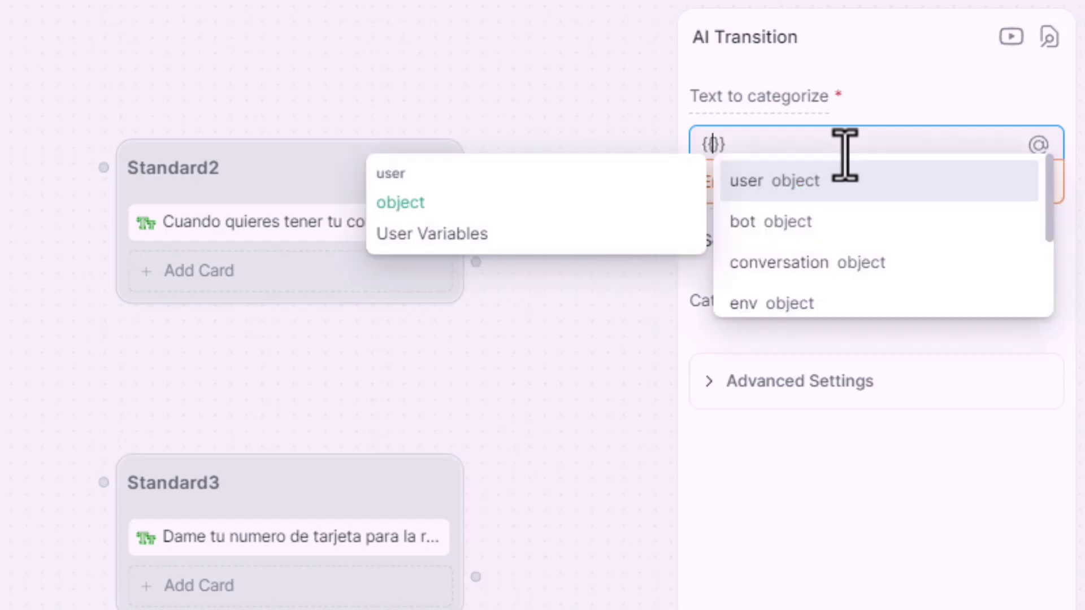
type("event")
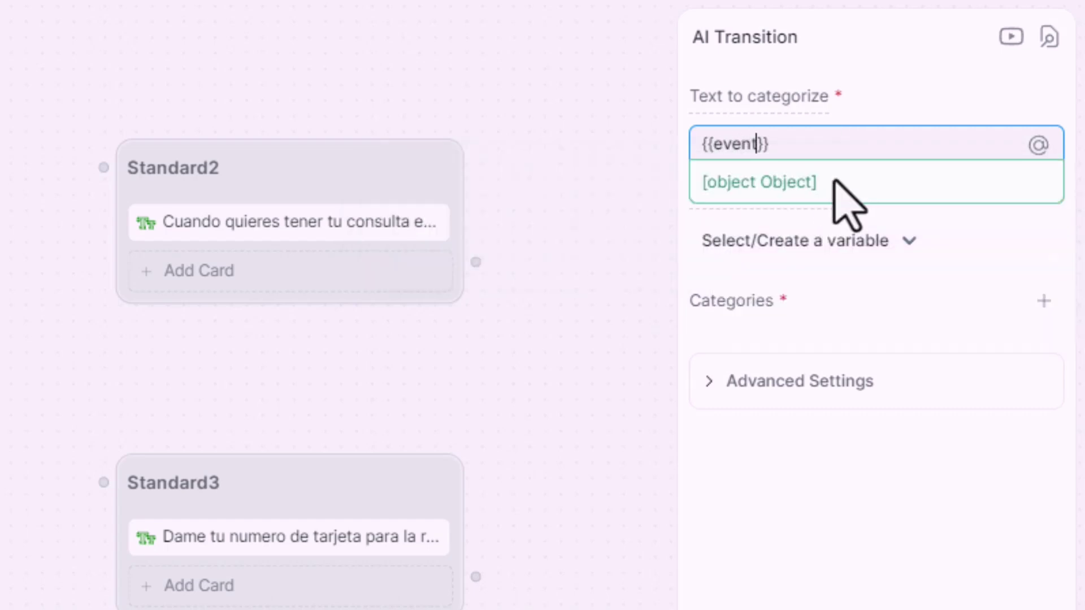
left_click(836, 182)
type(".pre")
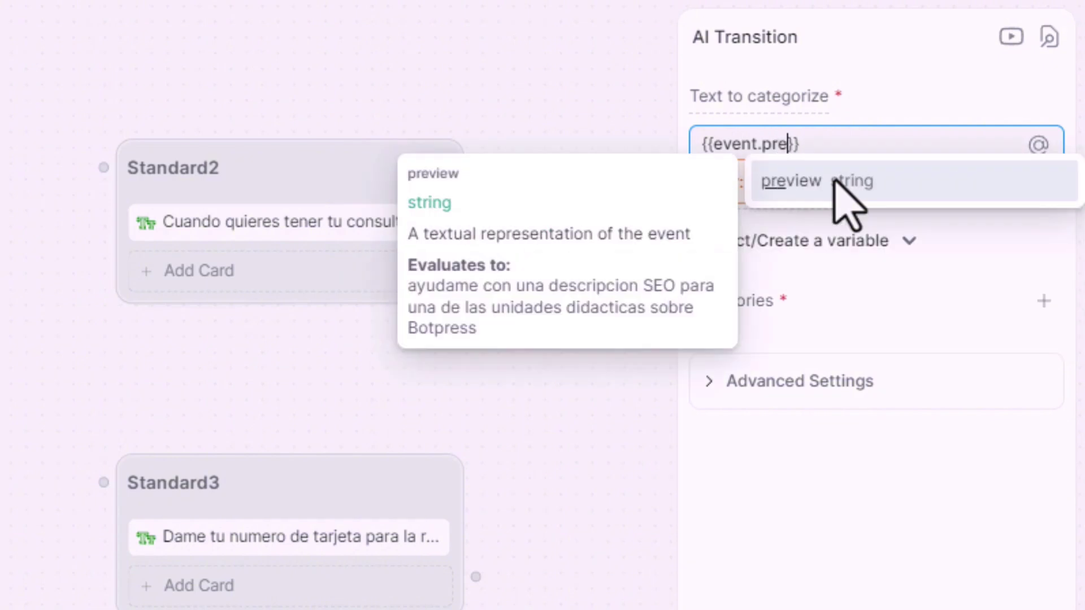
left_click(835, 181)
left_click(913, 88)
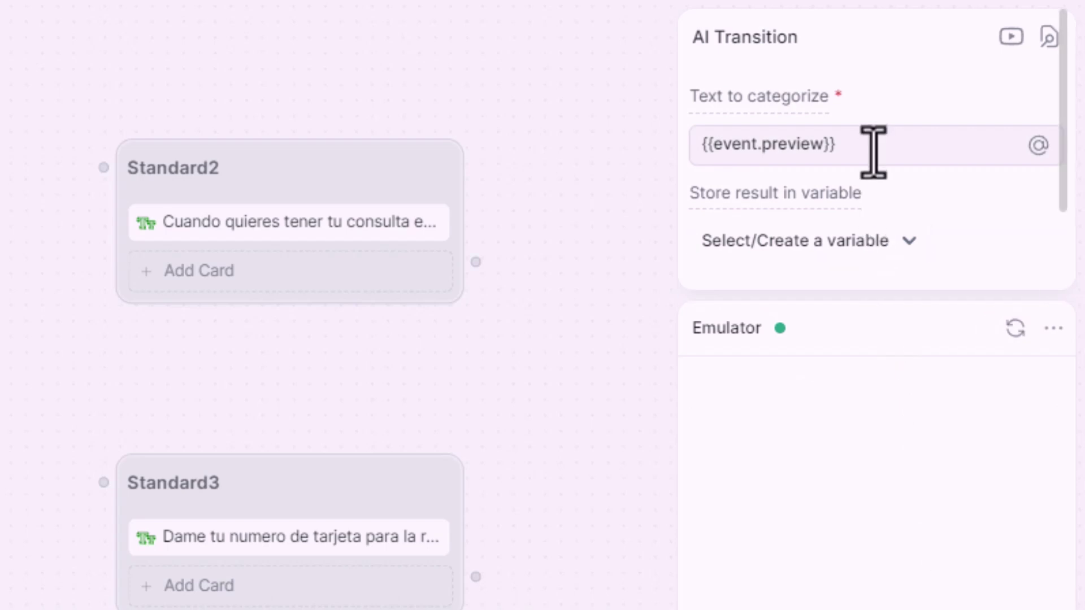
left_click(899, 248)
left_click(1005, 209)
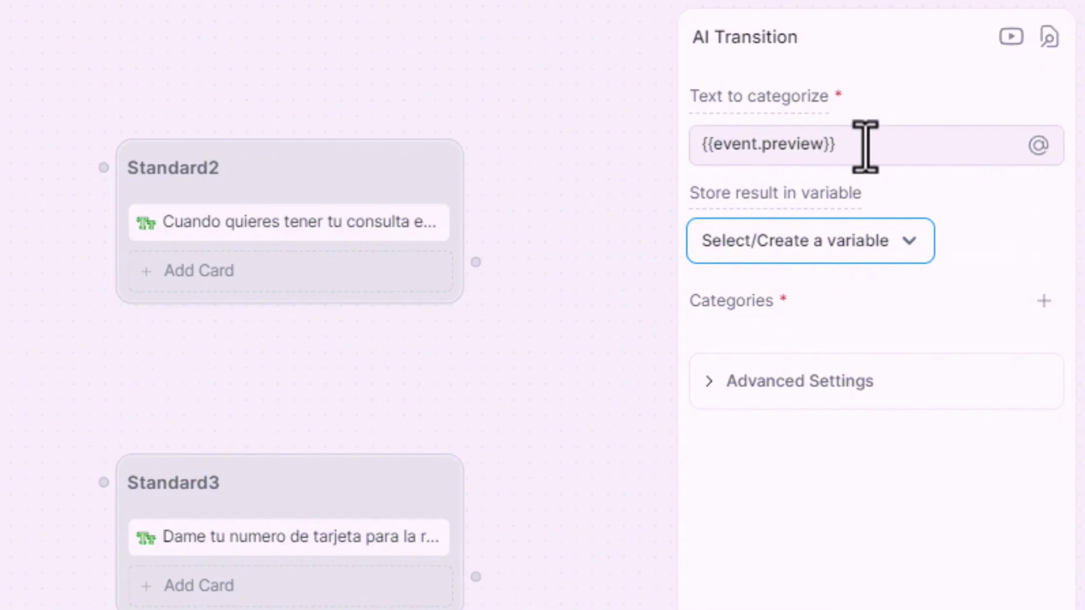
Add a category named "Consulta virtual" to the AI Transition.
left_click(1043, 300)
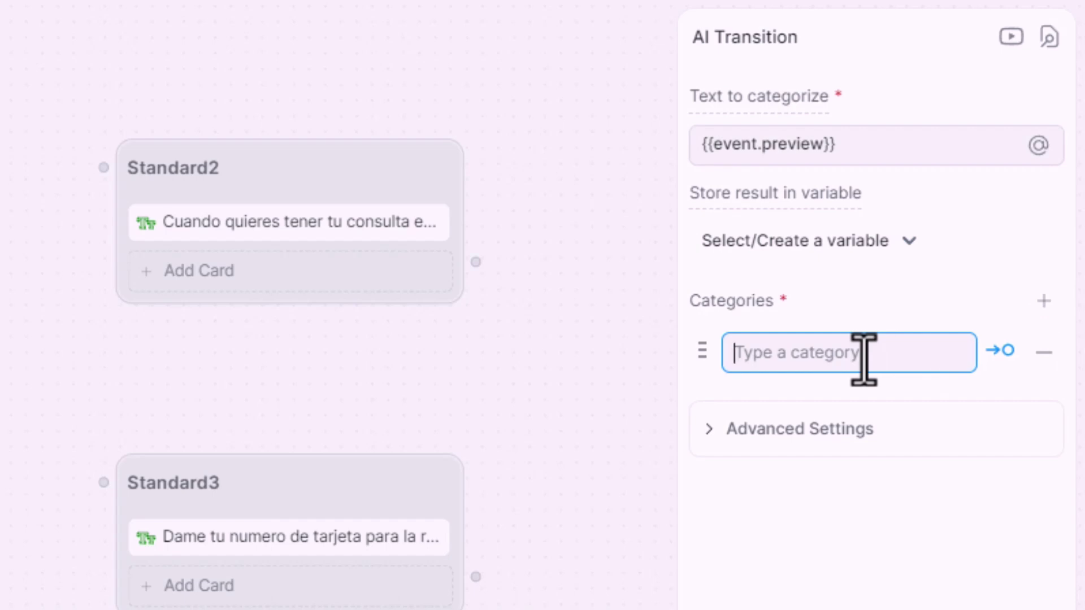
type("Consulta ")
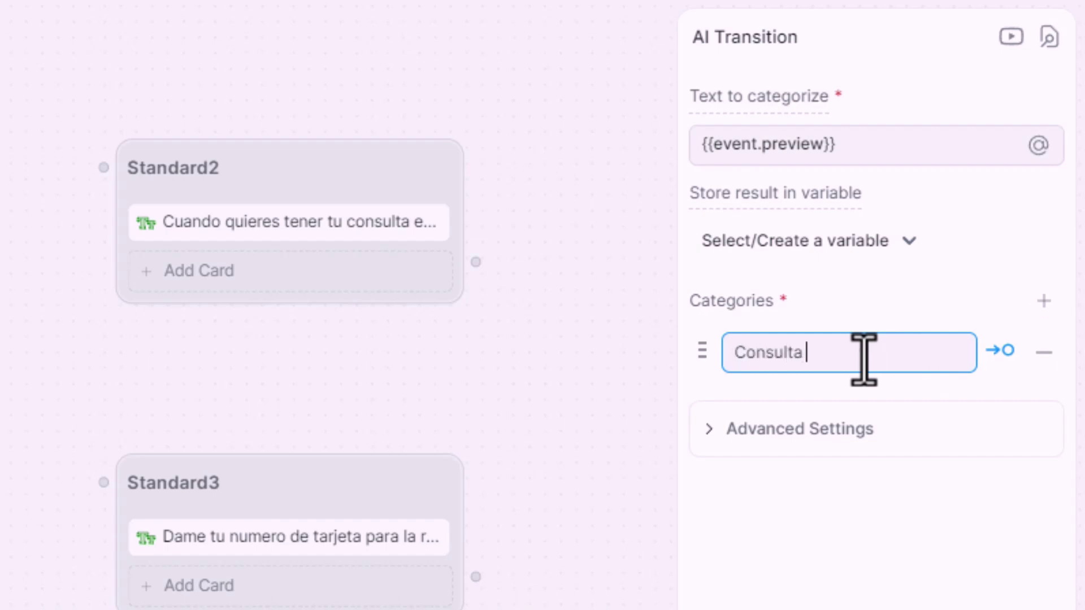
type("virtual")
Add a second AI Transition category named "Recargar Recetas".
left_click(1061, 308)
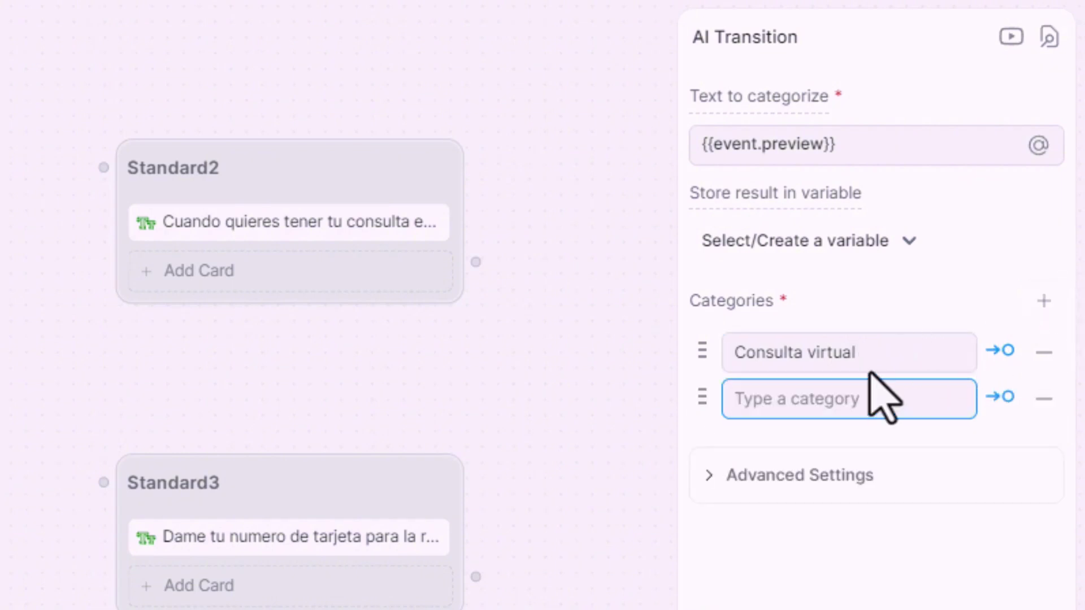
type("Recerga")
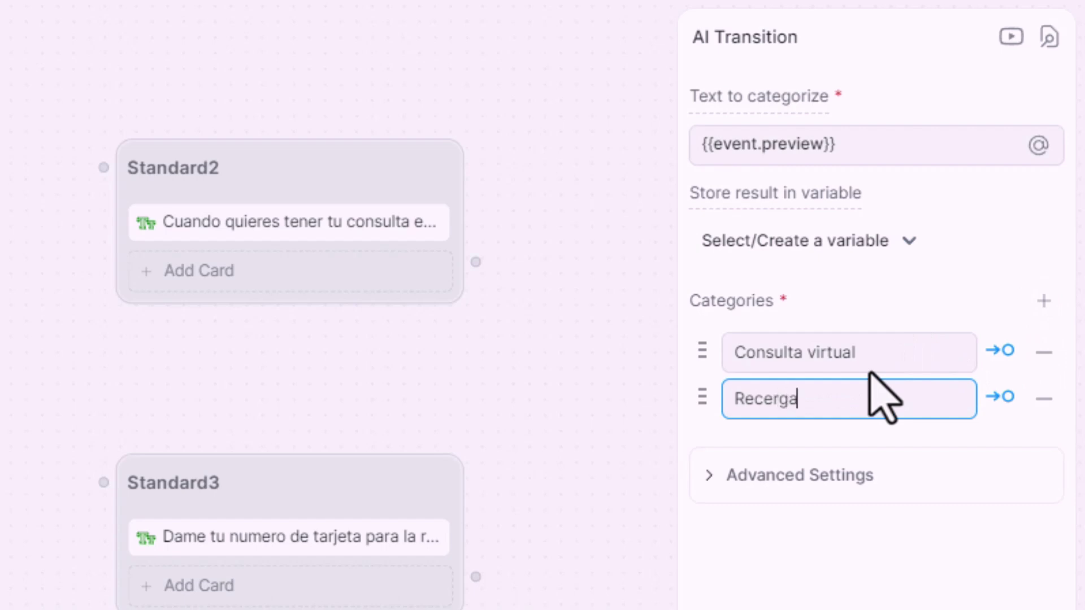
type("r Redetas")
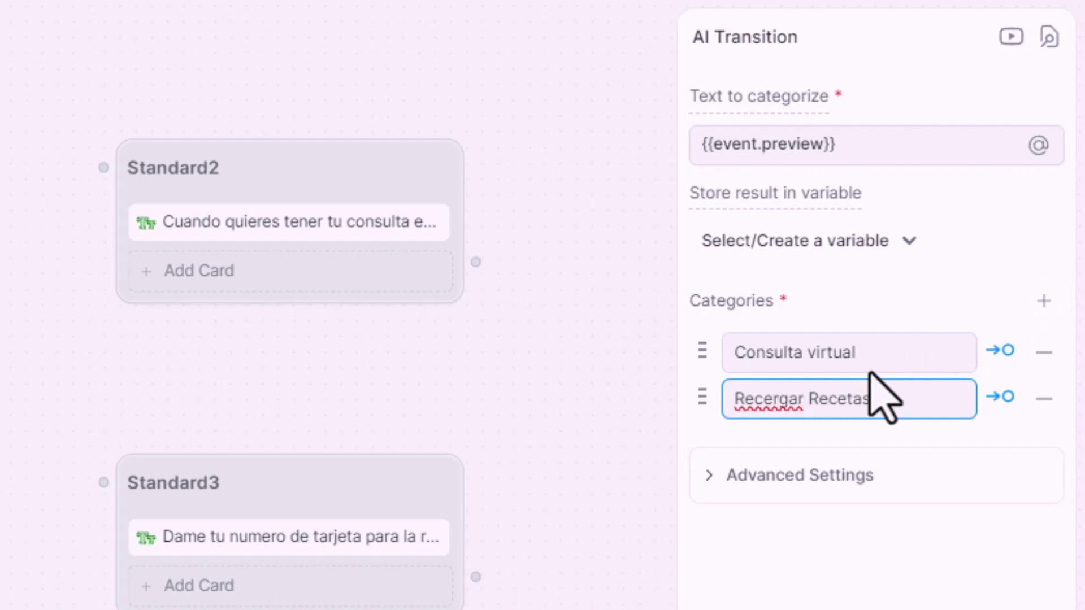
left_click(772, 399)
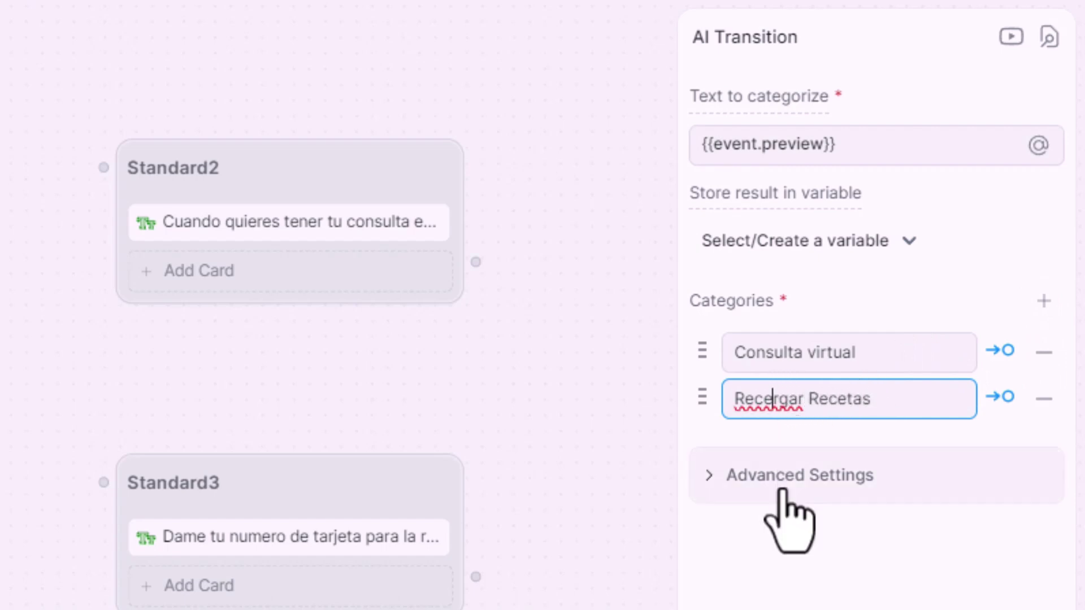
key("BackSpace")
type("a")
Add a third AI Transition category named "Resultado Laboratorio".
left_click(1044, 300)
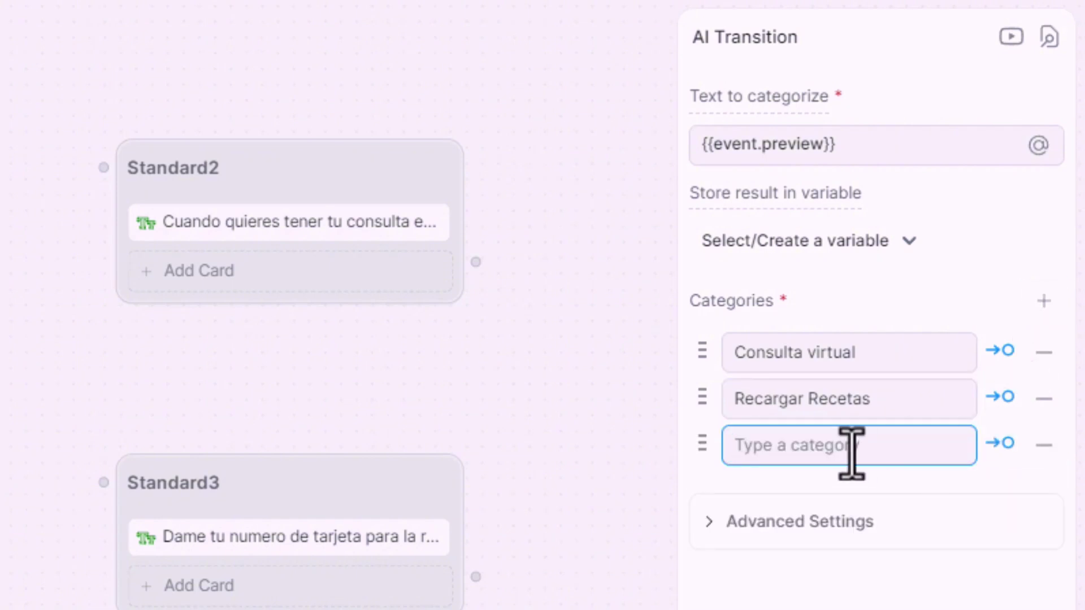
type("Resultado Labor")
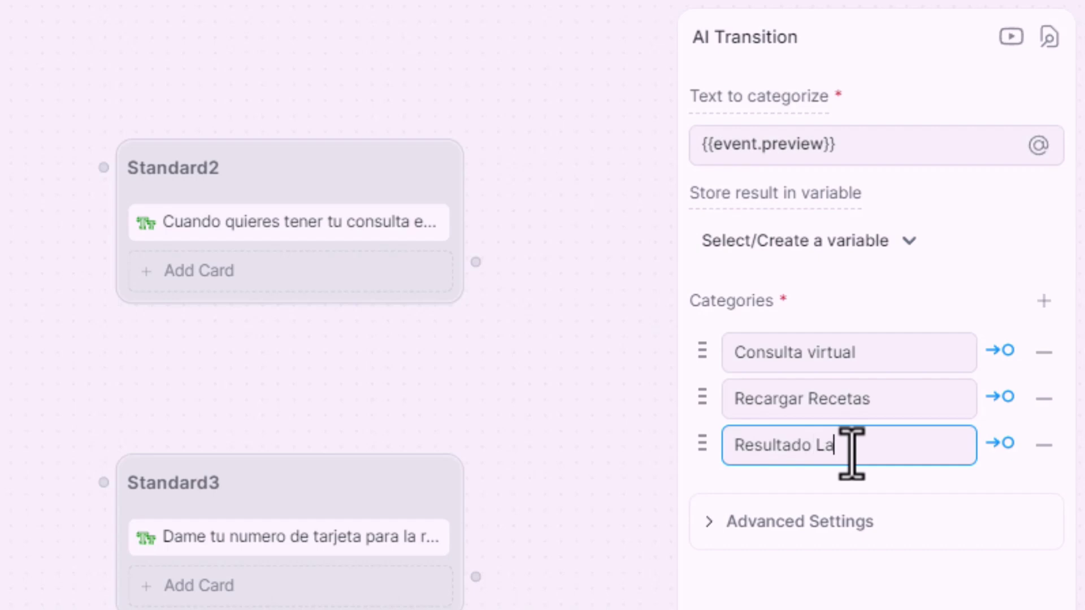
type("atorio")
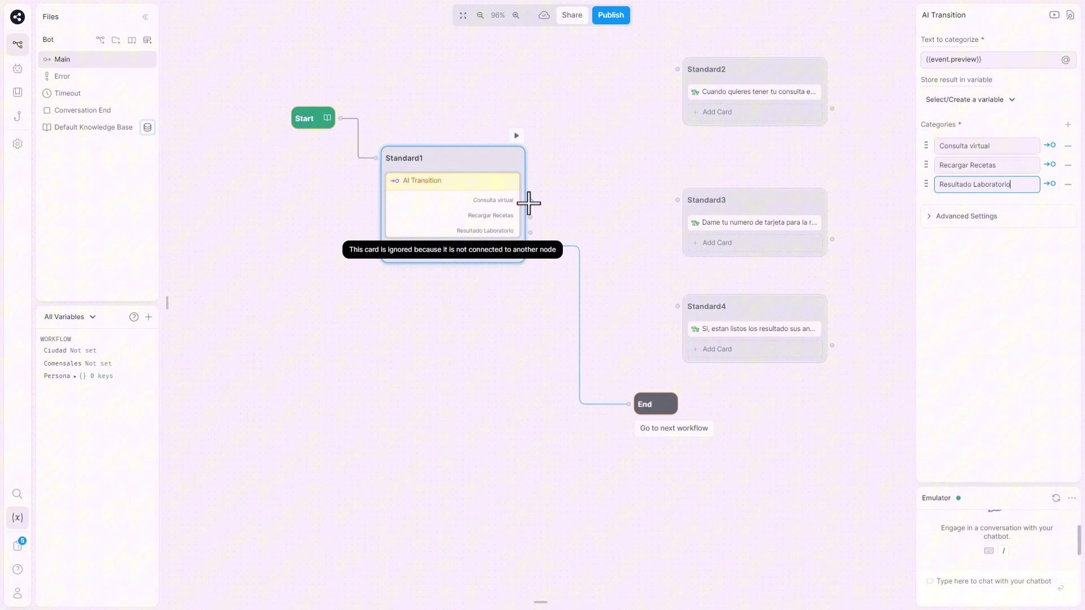
Connect Consulta virtual to Standard2, Recargar Recetas to Standard3 and Resultado Laboratorio to Standard4.
left_click_drag(528, 203, 669, 69)
left_click_drag(530, 218, 675, 201)
left_click_drag(531, 232, 678, 305)
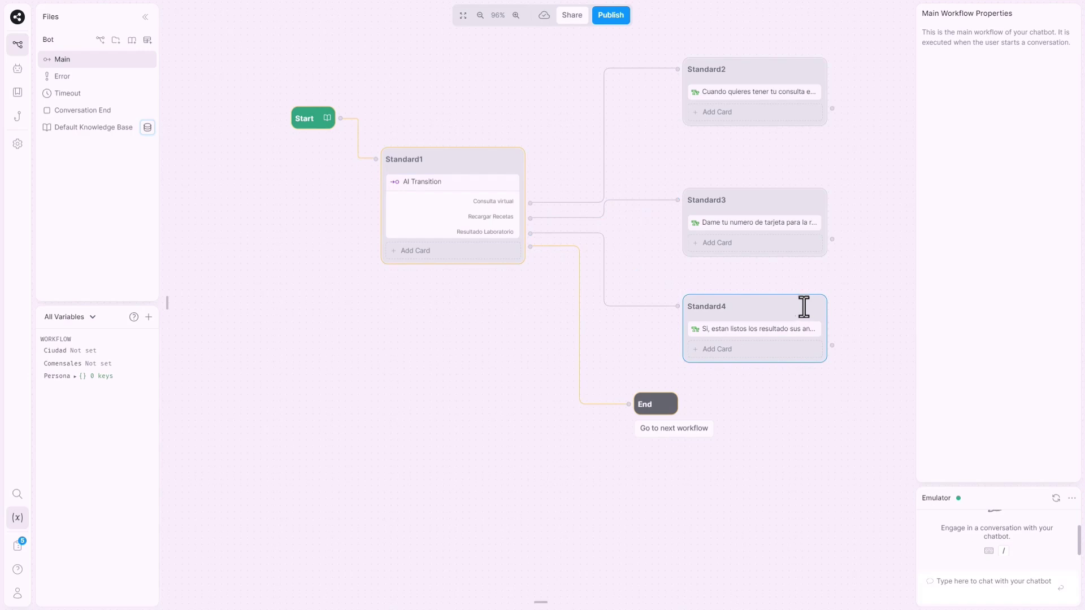
Restart the emulator conversation and test the bot with the message "necesito mas medicamentos".
left_click(1056, 498)
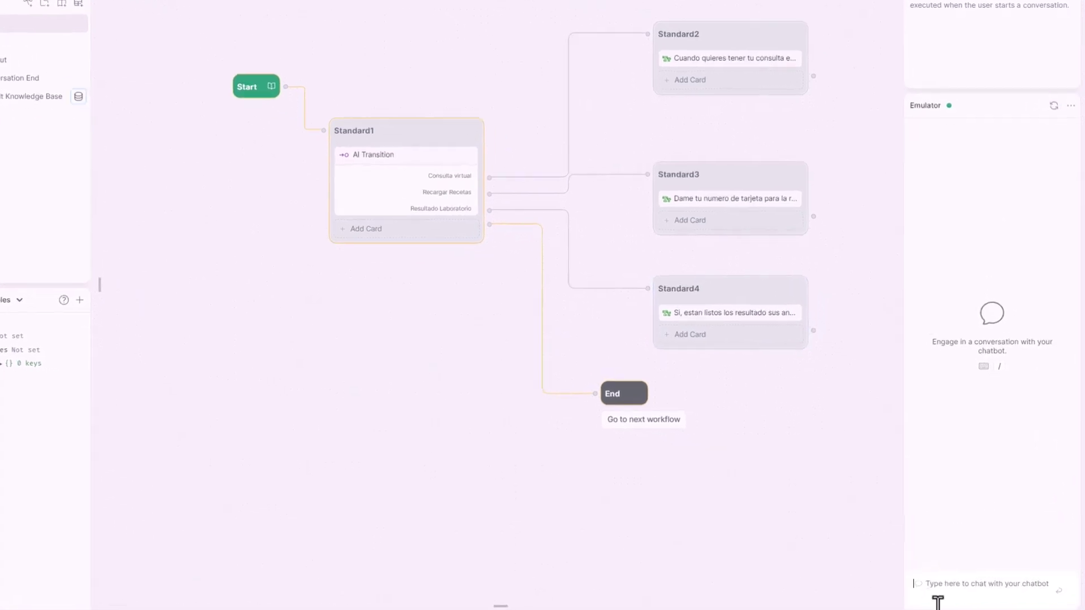
type("necesito ma")
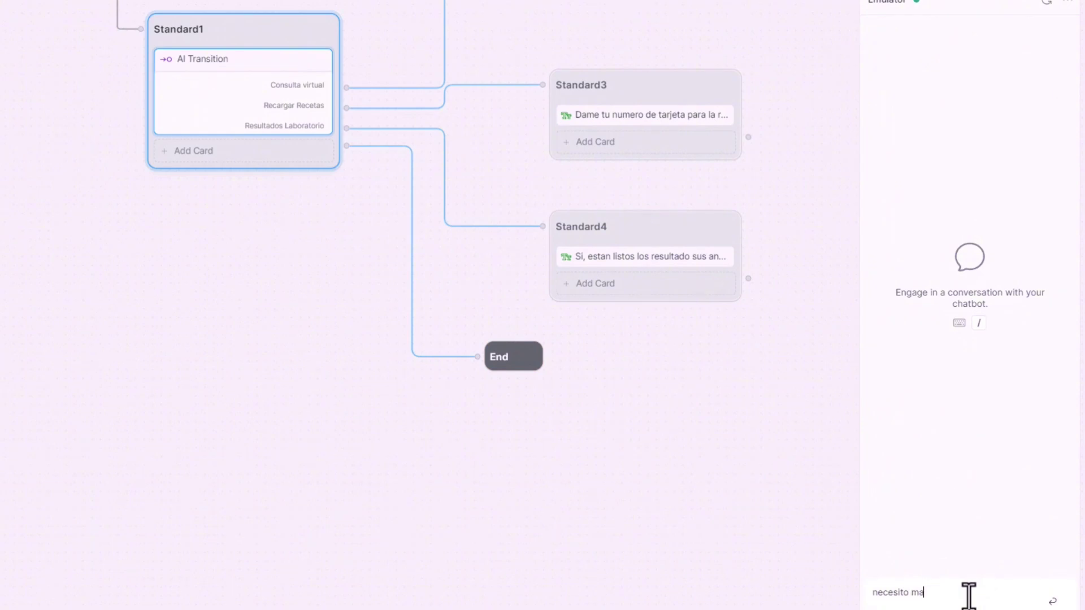
type("s medicamentos")
key("Return")
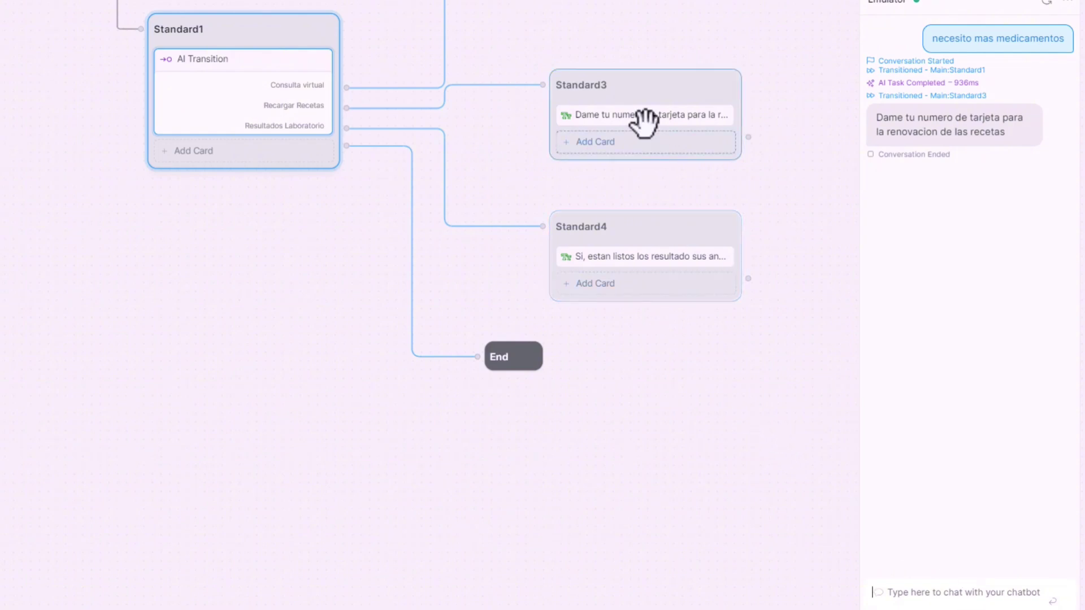
left_click(682, 113)
left_click(547, 125)
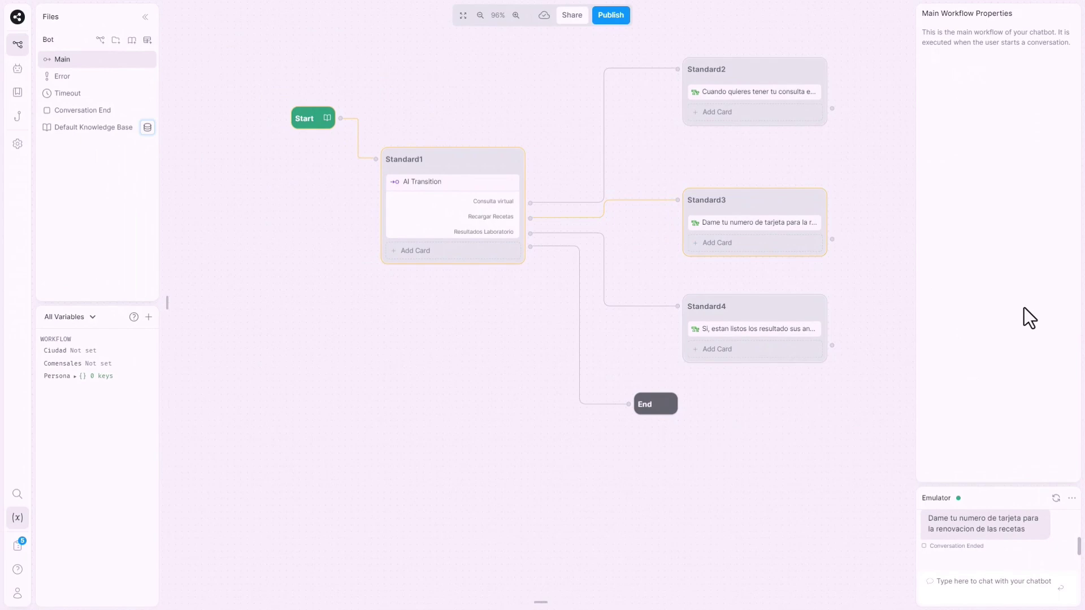
Delete the AI Transition card from the Standard1 node.
left_click(431, 204)
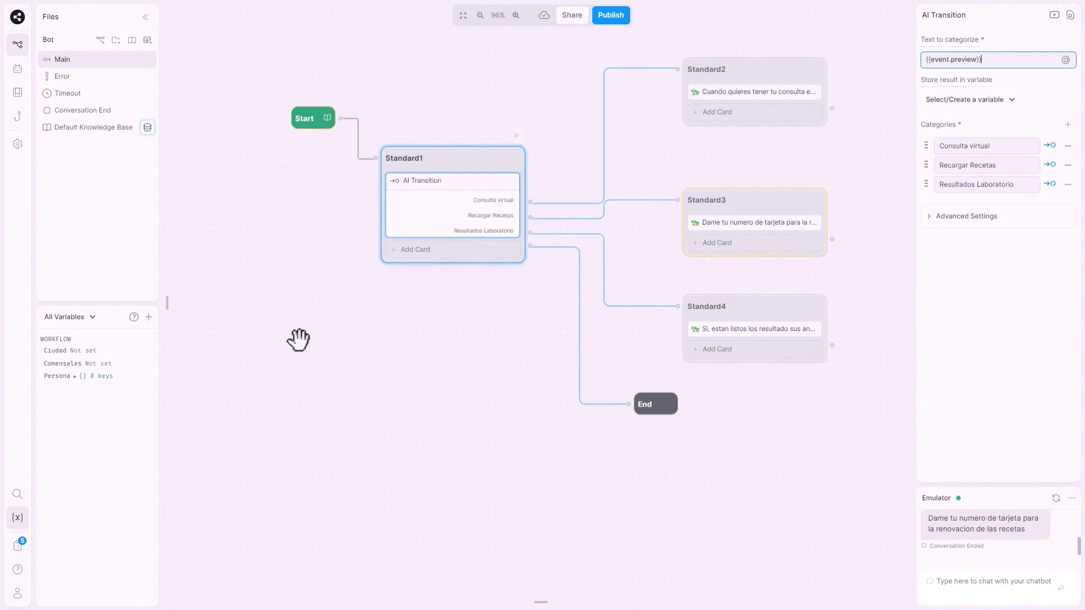
right_click(493, 204)
left_click(514, 231)
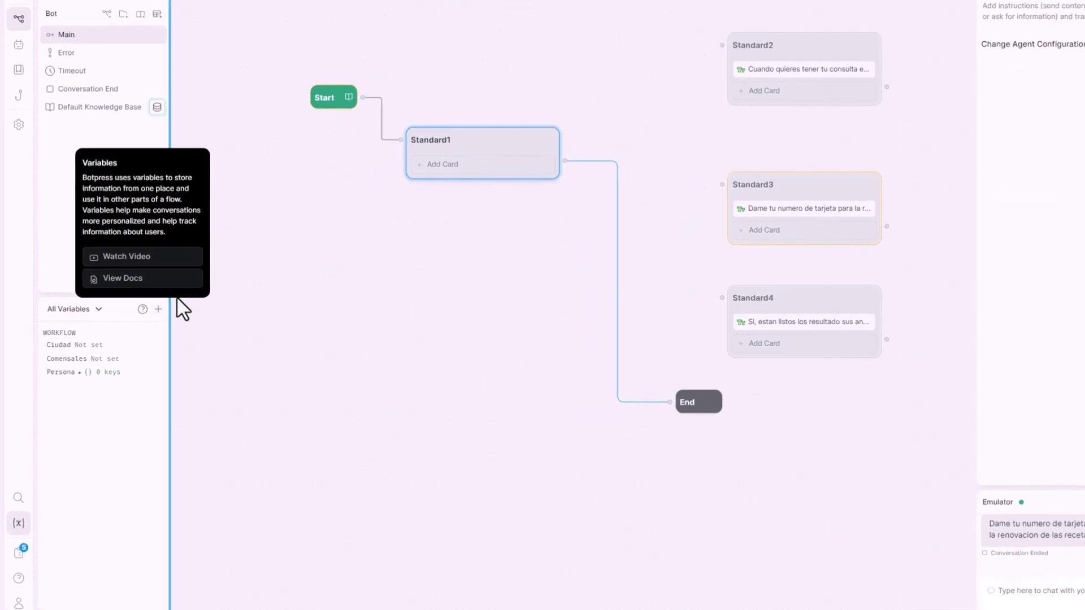
Add an AI Task card to the Standard1 node.
left_click(168, 304)
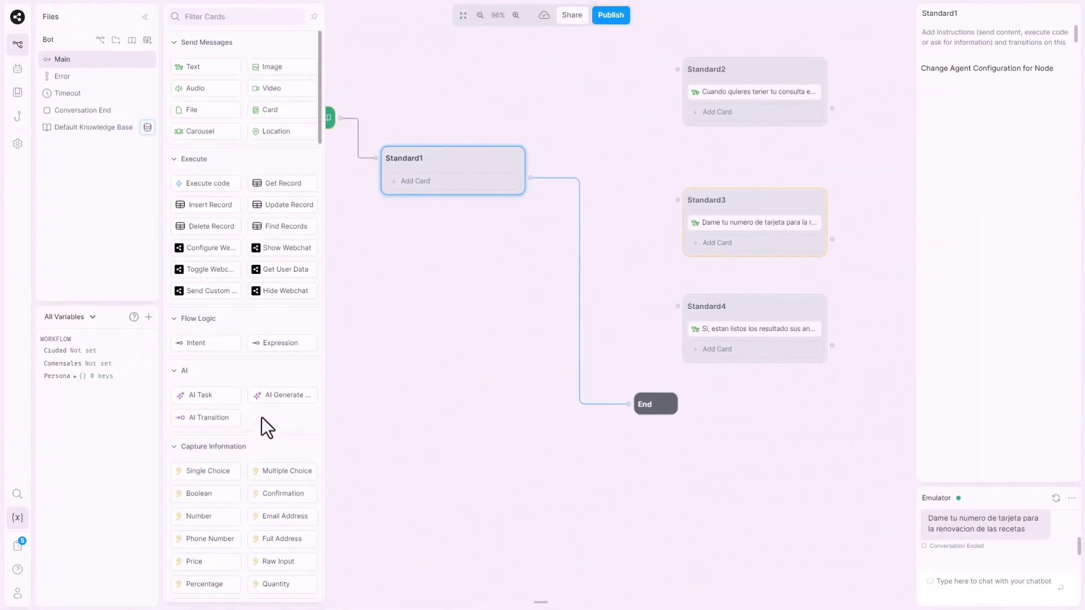
left_click_drag(272, 377, 619, 77)
left_click_drag(457, 169, 455, 169)
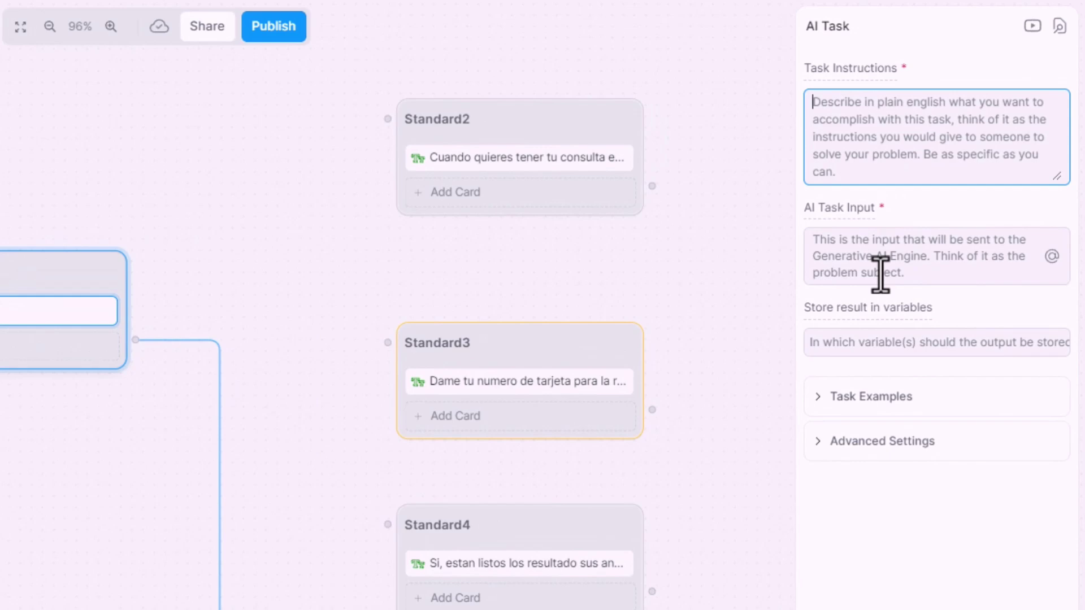
Set the AI Task instructions to "Saluda al usuario afectivamente y cuéntale un chiste".
left_click(919, 154)
type("Sea")
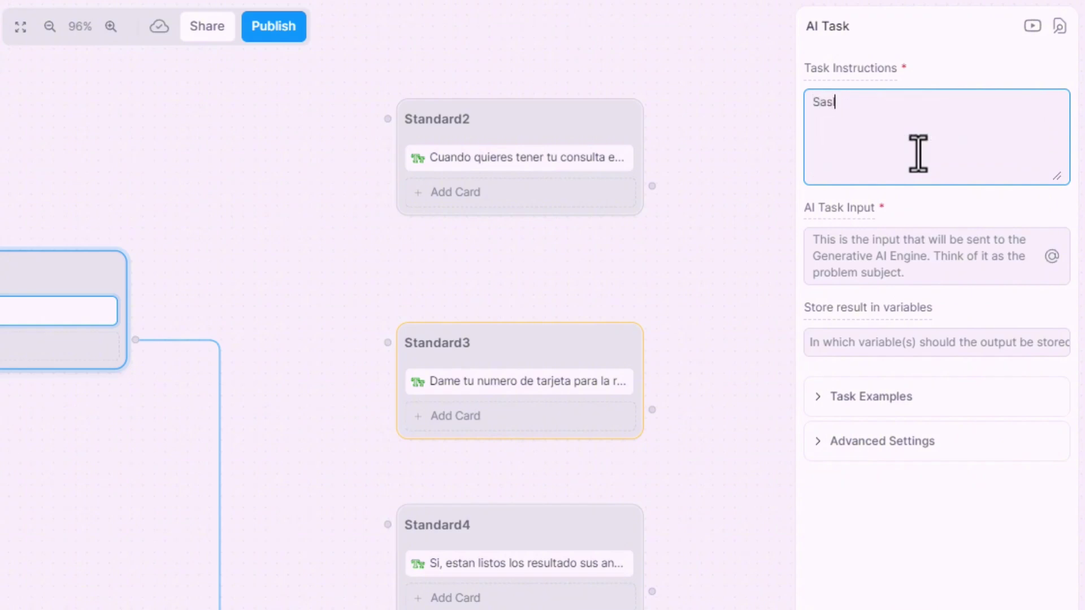
key("BackSpace")
key("BackSpace")
key("BackSpace")
type("Saluda al usuario afecti")
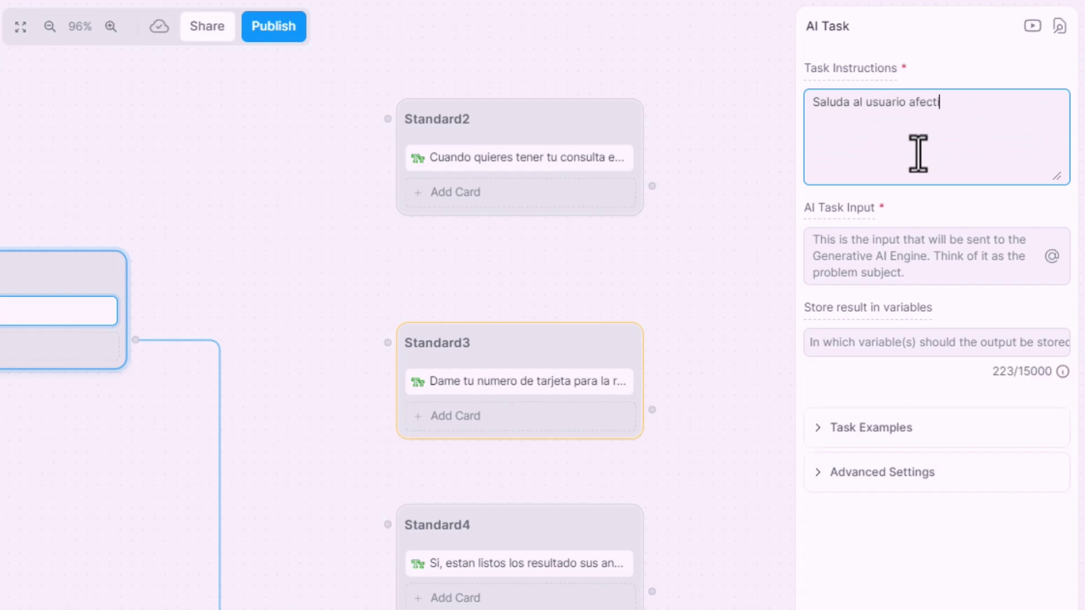
type("vamente y cuent")
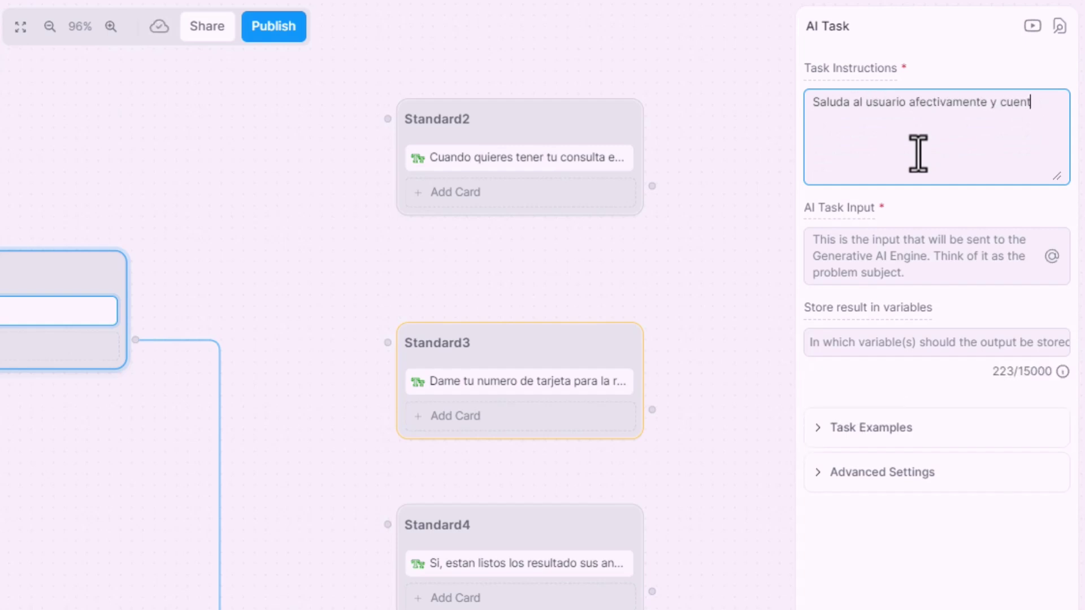
type("ale un chiste")
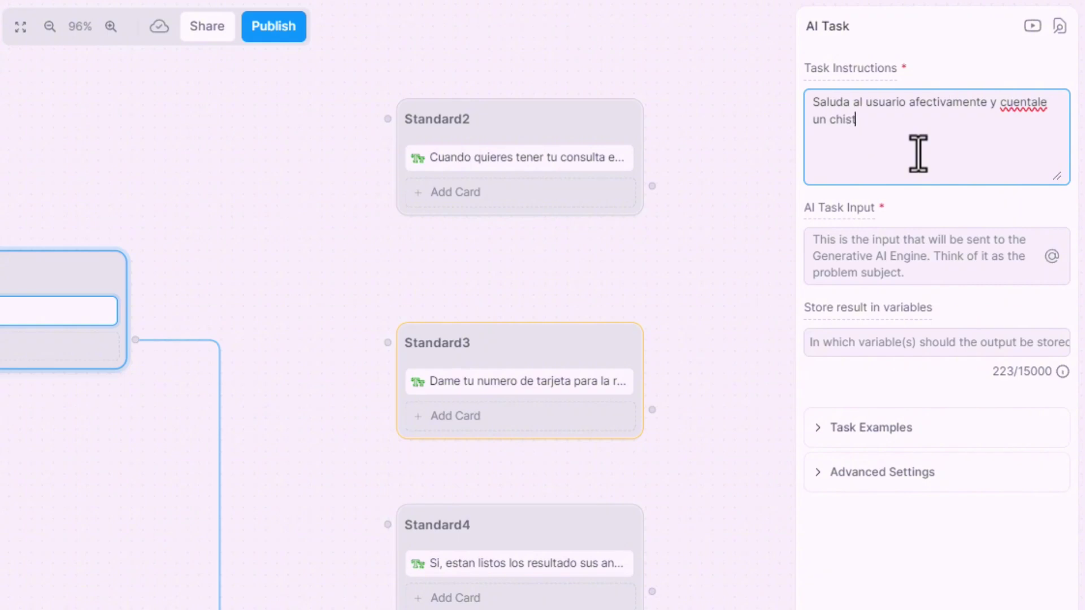
right_click(1033, 106)
left_click(803, 133)
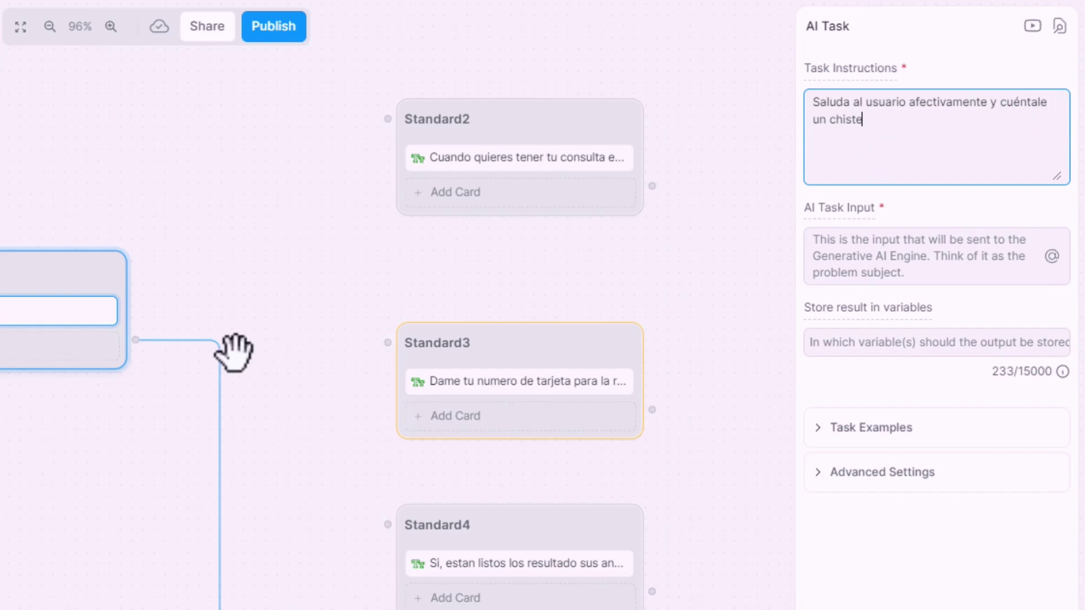
Enter "Respuesta del usurio" as the AI Task input.
left_click(930, 264)
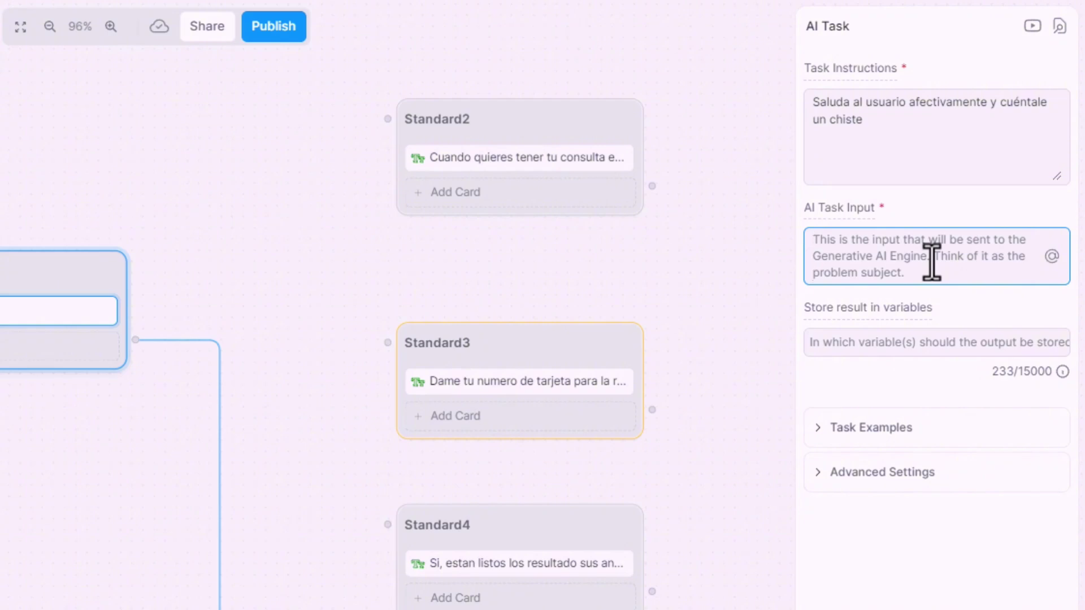
type("Reps")
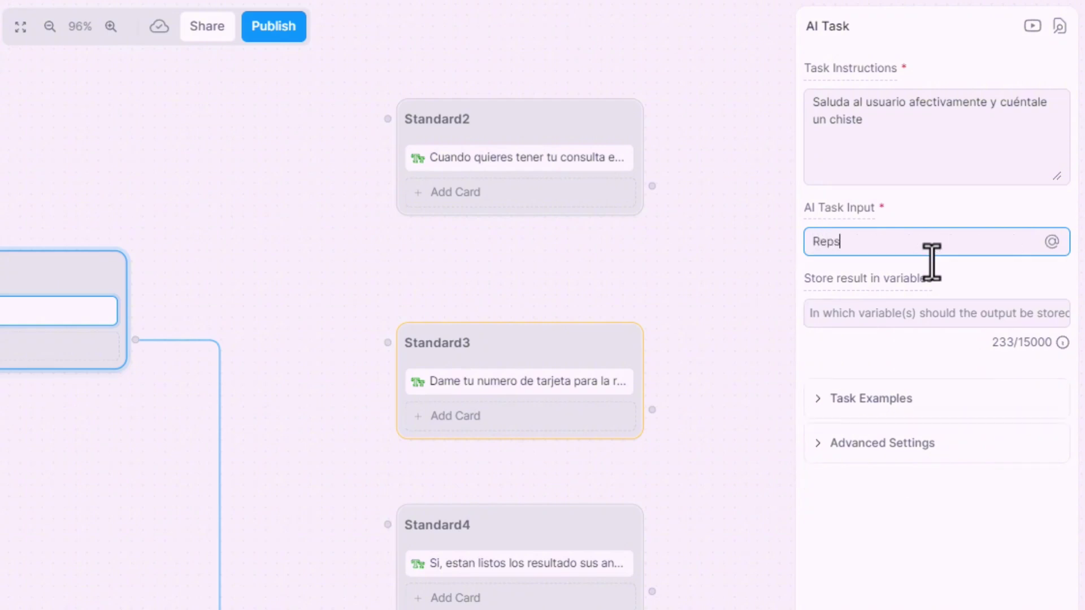
key("BackSpace")
key("BackSpace")
key("BackSpace")
type("Respu")
key("BackSpace")
type("uesta del usurio")
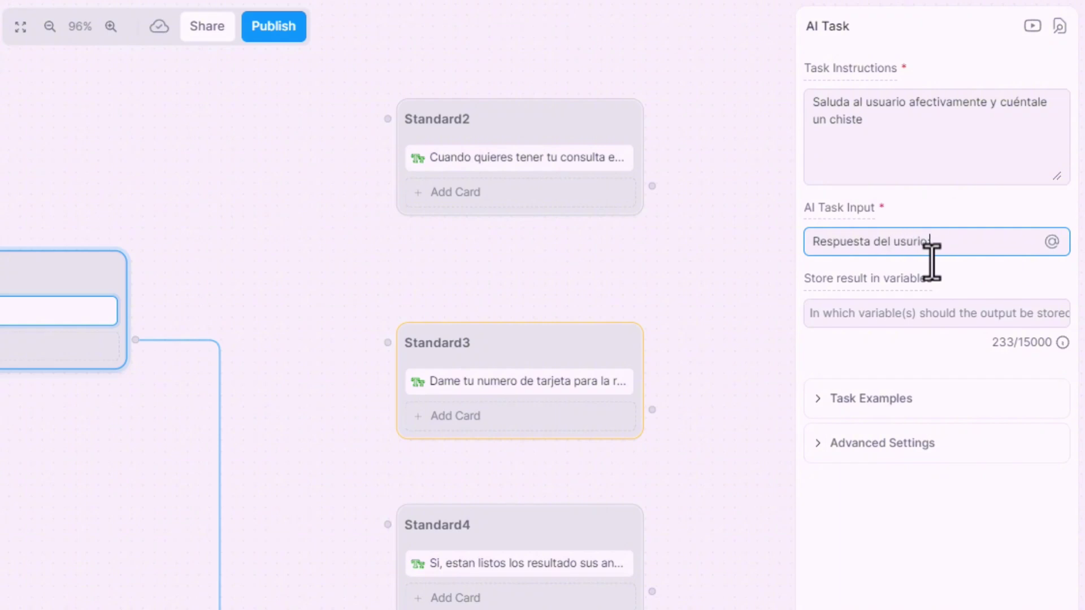
Append ": {{event.preview}}" to the AI Task input so it includes the incoming event's text.
type(": {{")
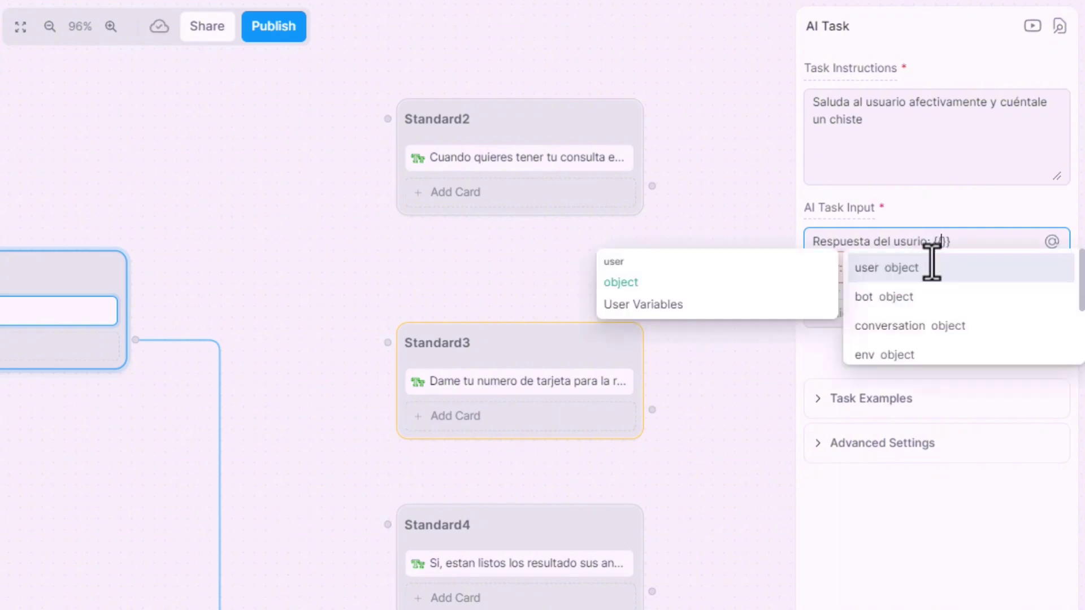
type("event")
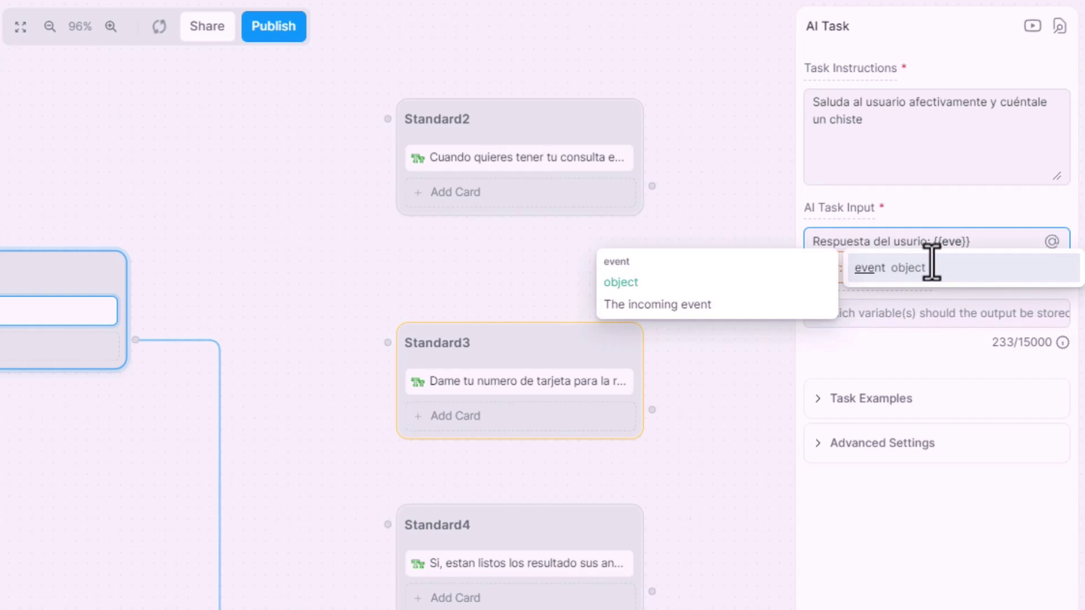
left_click(931, 264)
type(".p")
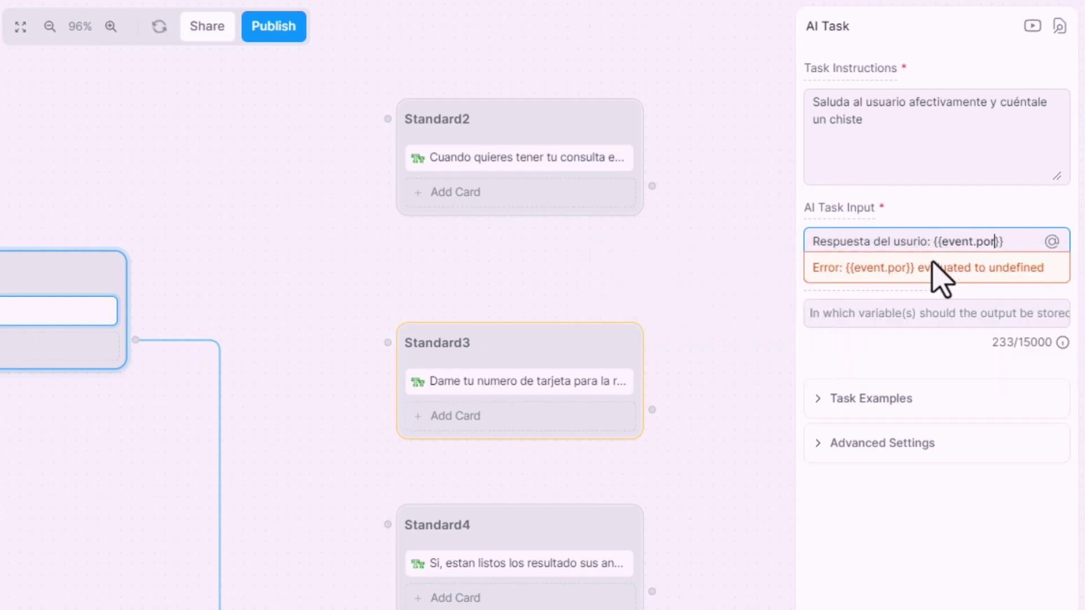
type("re")
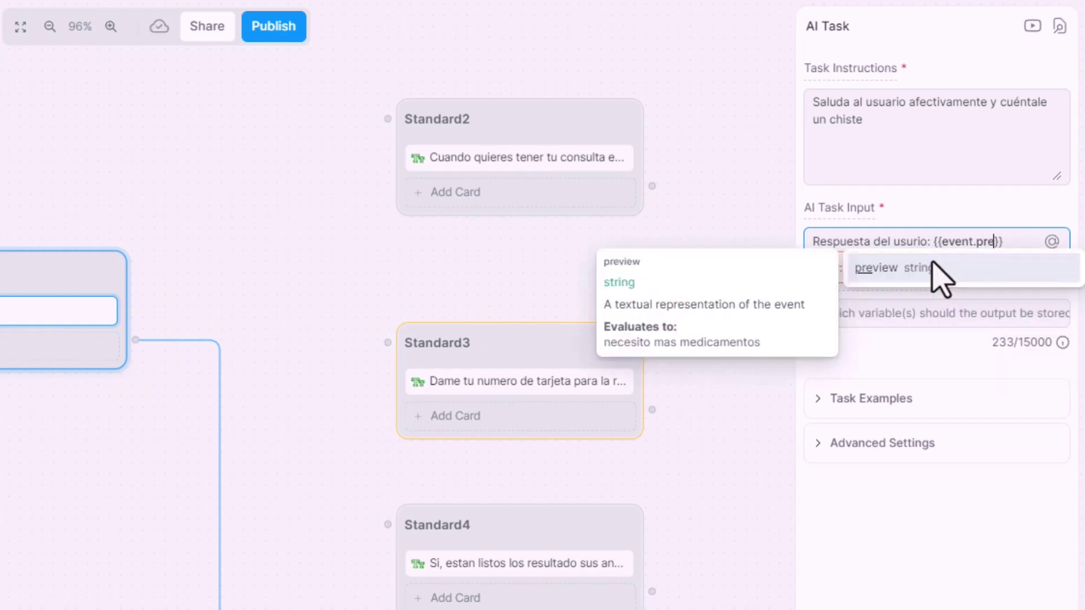
left_click(941, 277)
left_click(1003, 218)
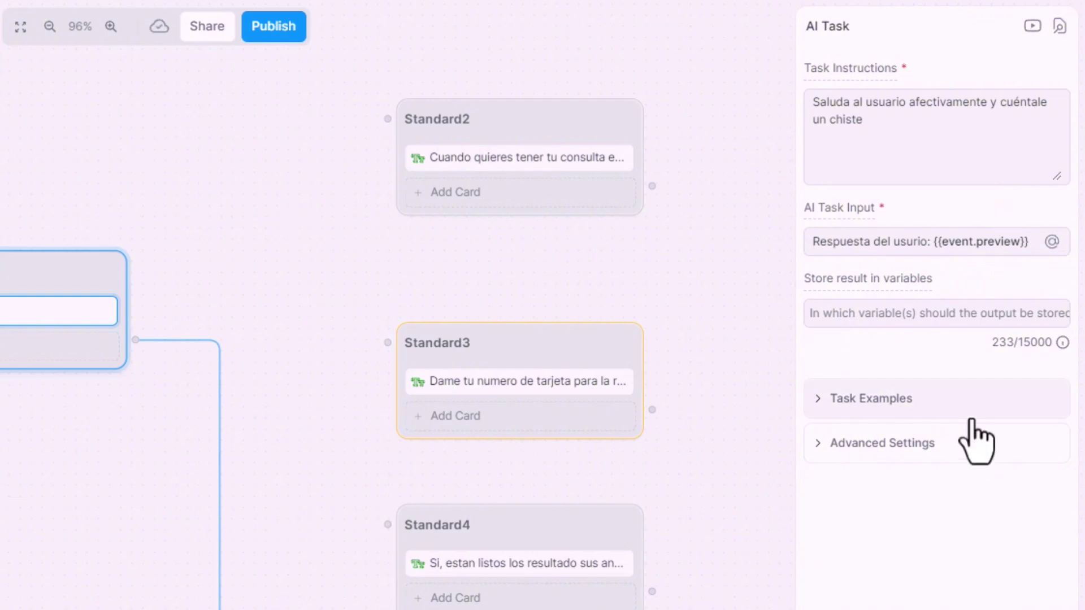
Create a String workflow variable named respuesta_ia and store the AI Task result in it.
left_click(851, 315)
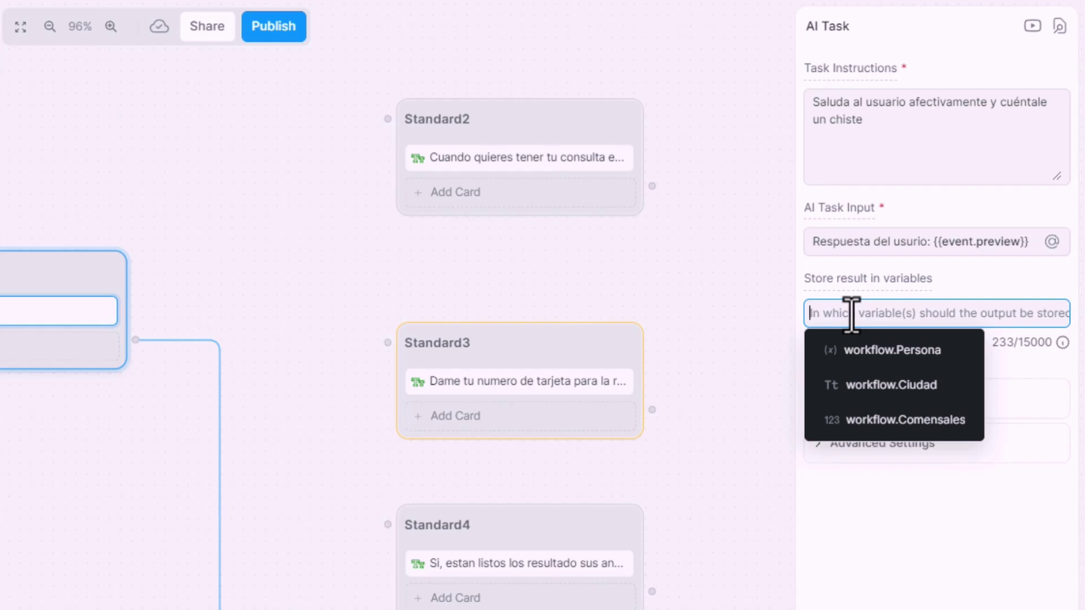
type("respuesta_ia")
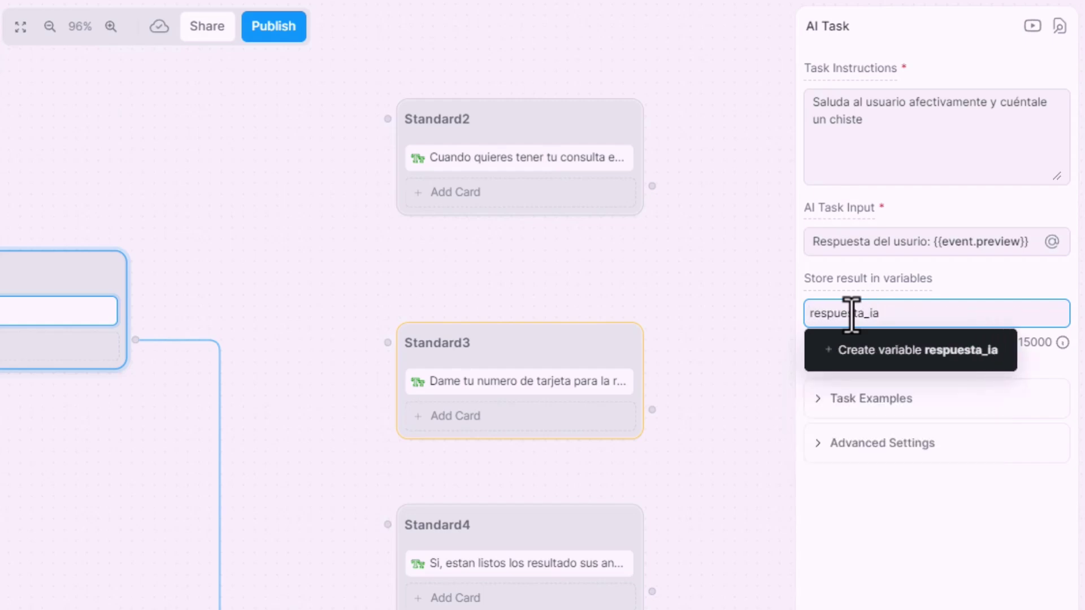
key("Return")
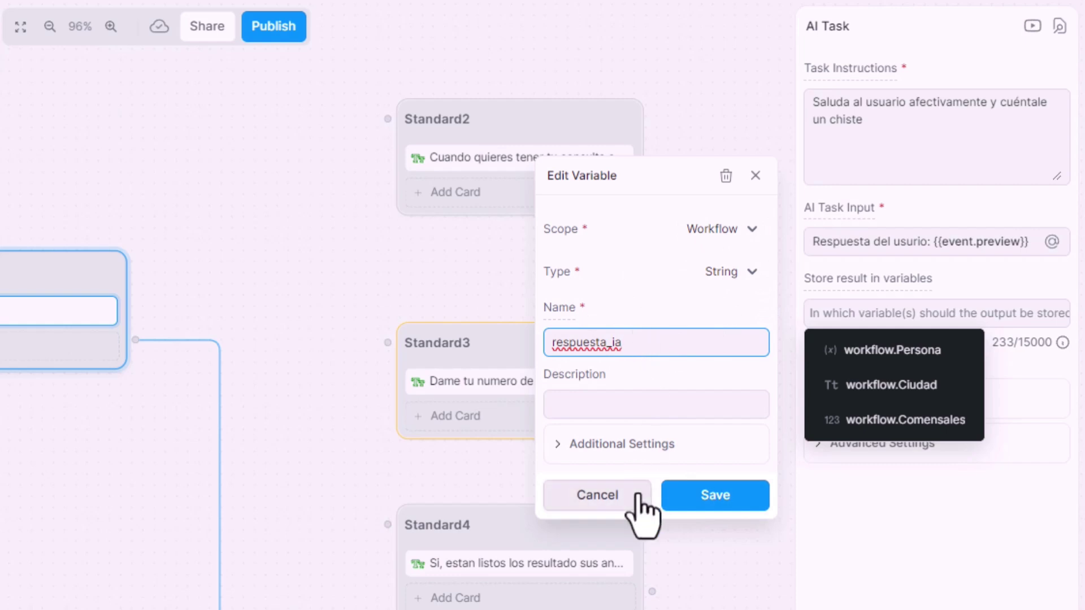
left_click(645, 458)
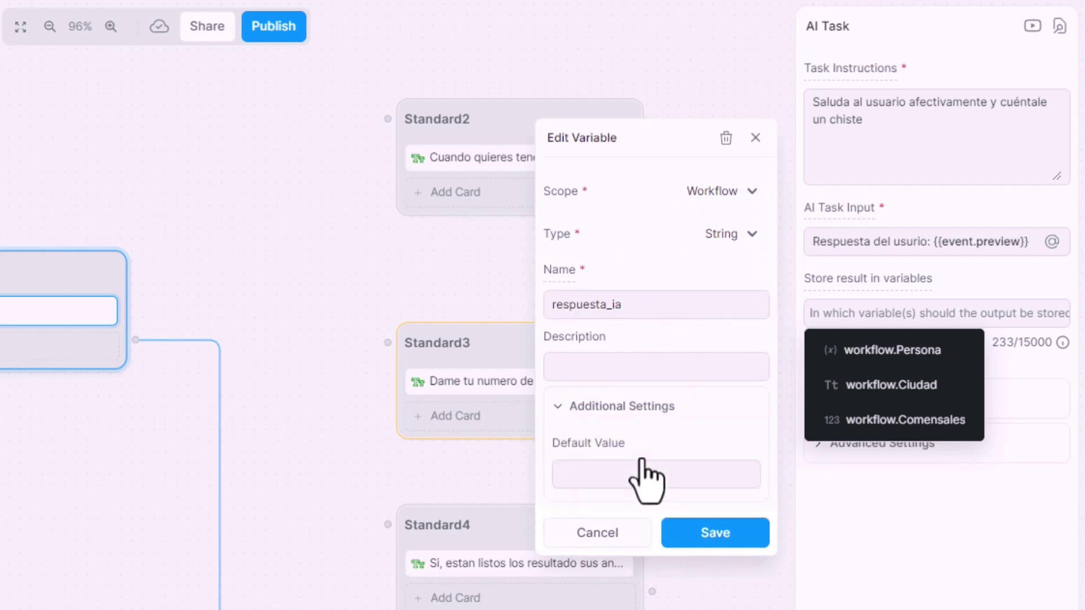
left_click(577, 412)
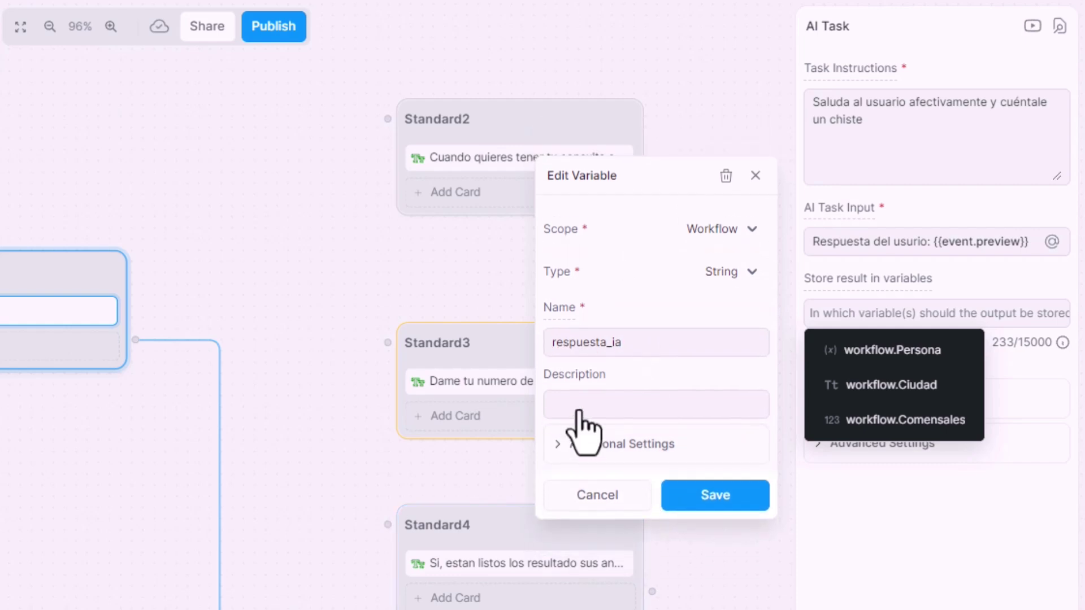
left_click(706, 506)
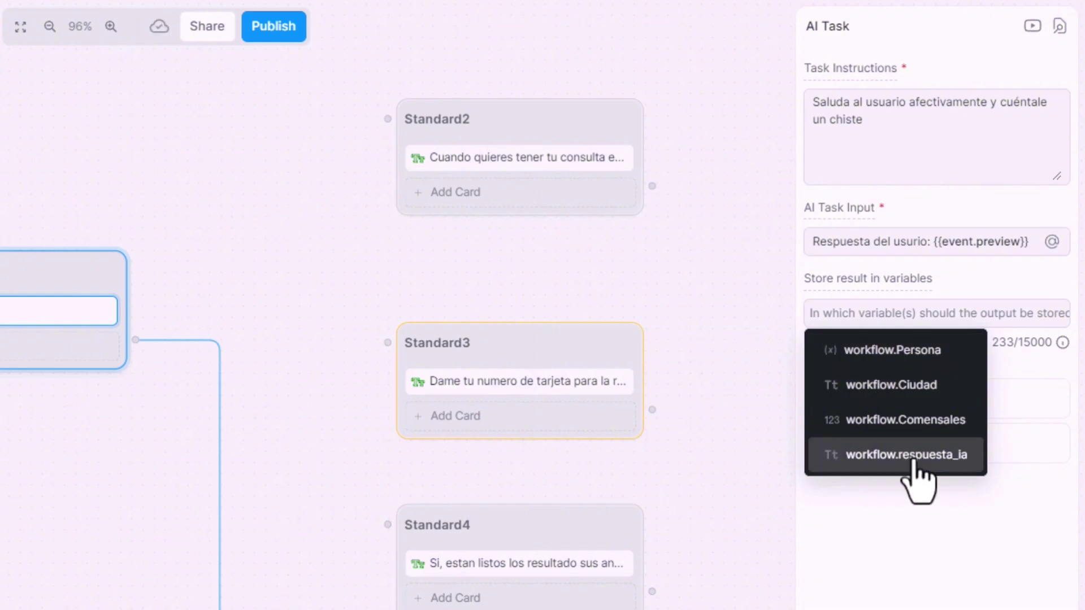
left_click(914, 456)
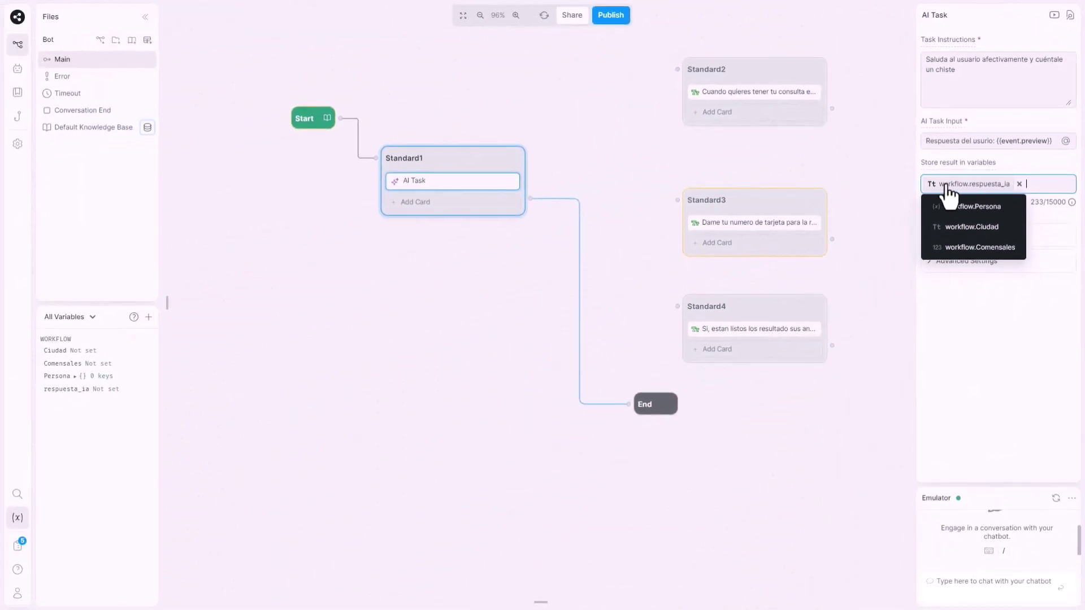
left_click(1042, 174)
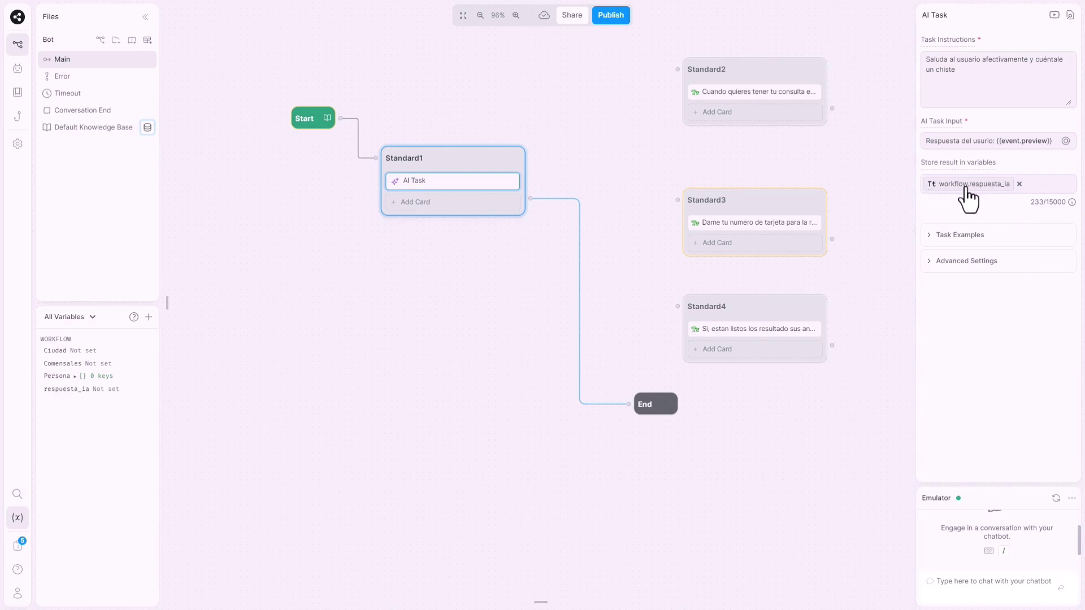
Add a Text card to Standard1 below the AI Task with the message {{workflow.respuesta_ia}}.
left_click(440, 212)
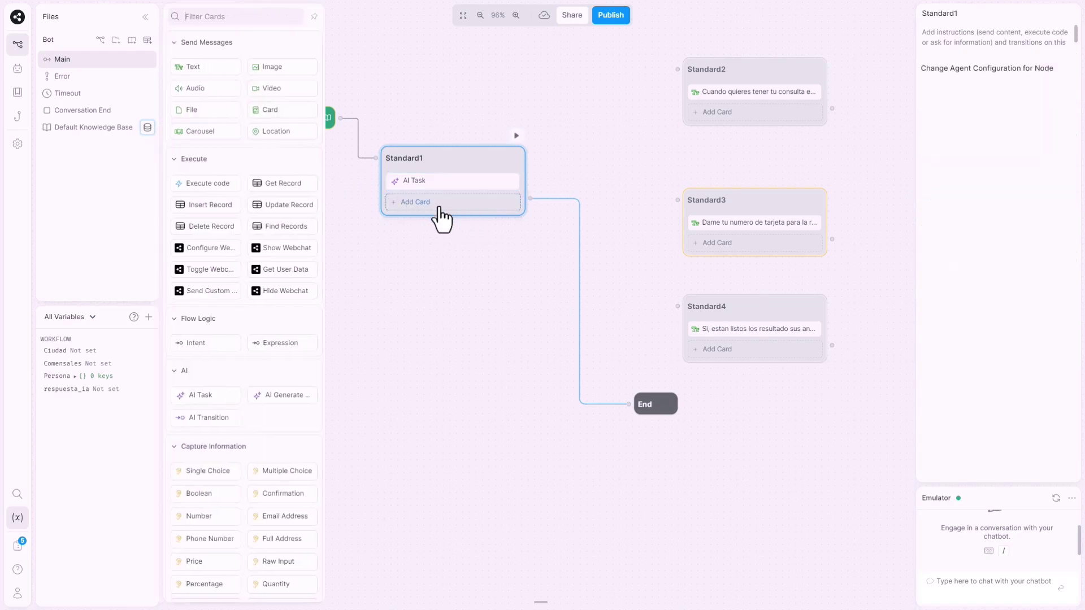
left_click(208, 67)
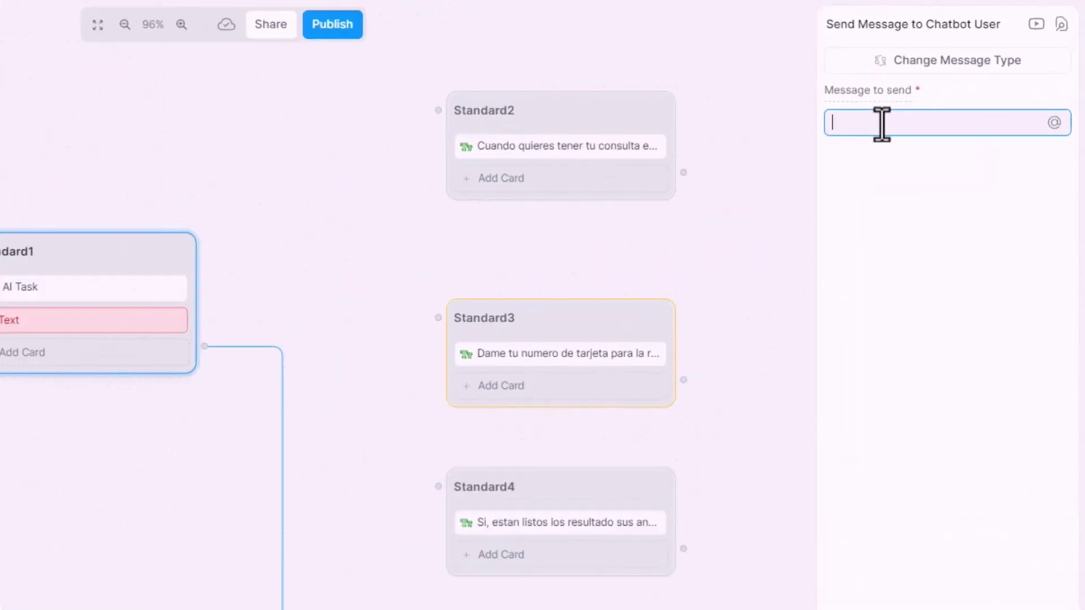
type("{{")
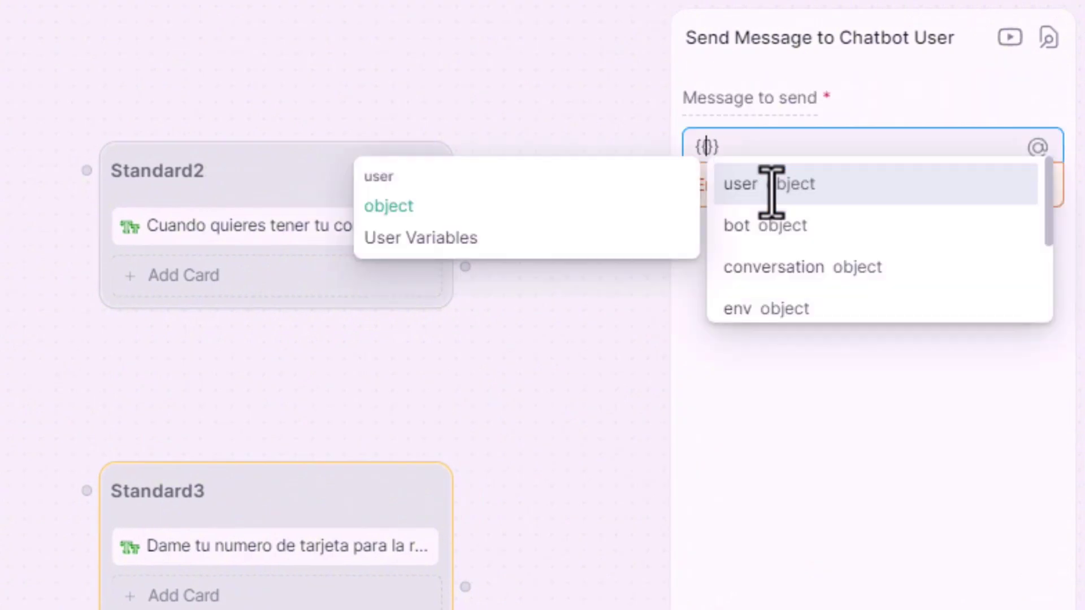
type("wor")
left_click(771, 193)
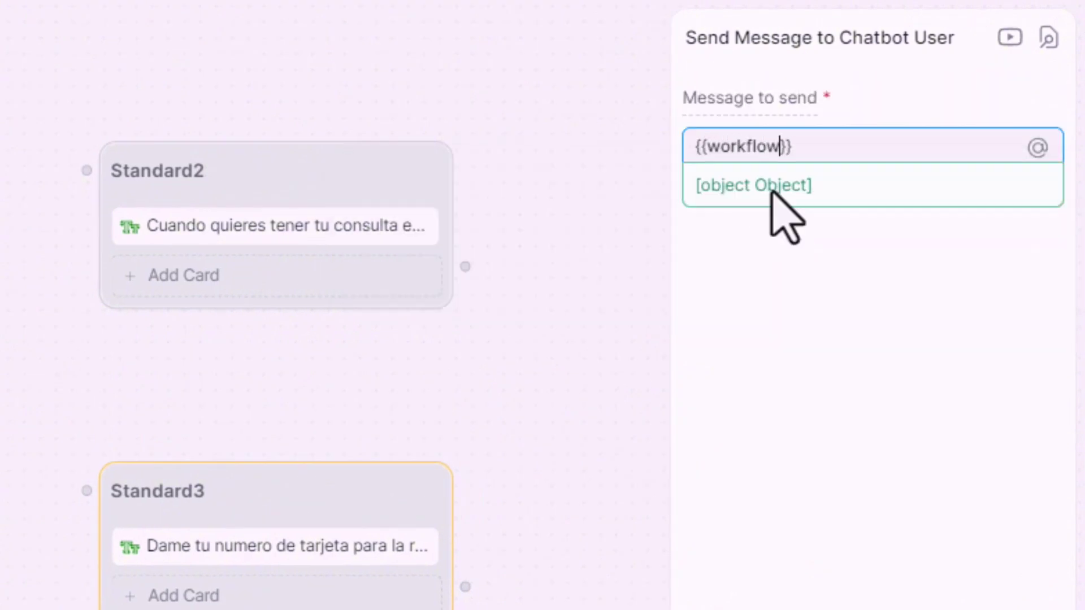
type(".re")
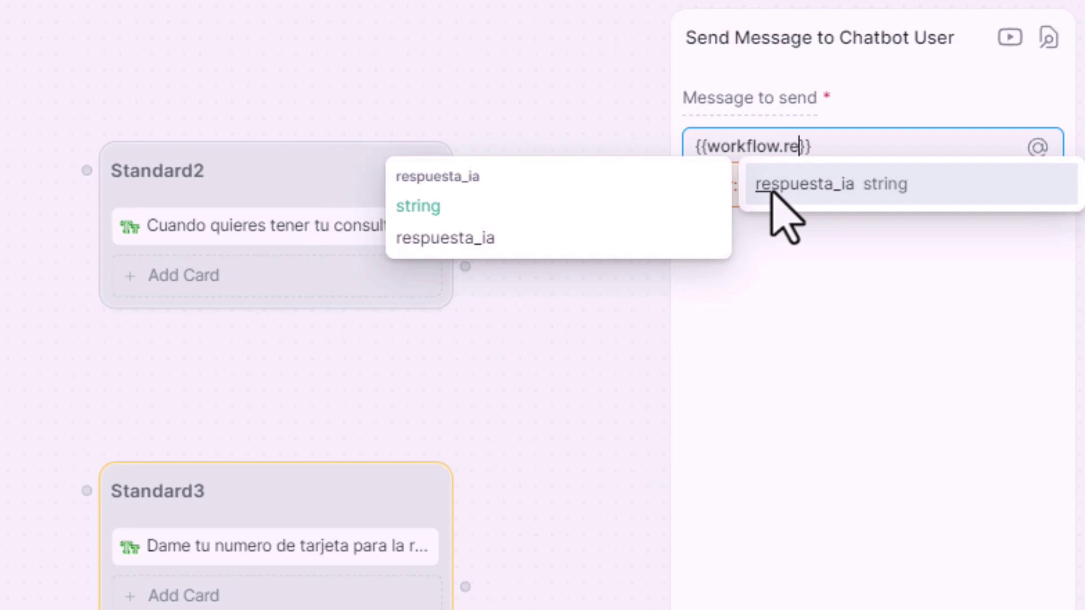
left_click(770, 193)
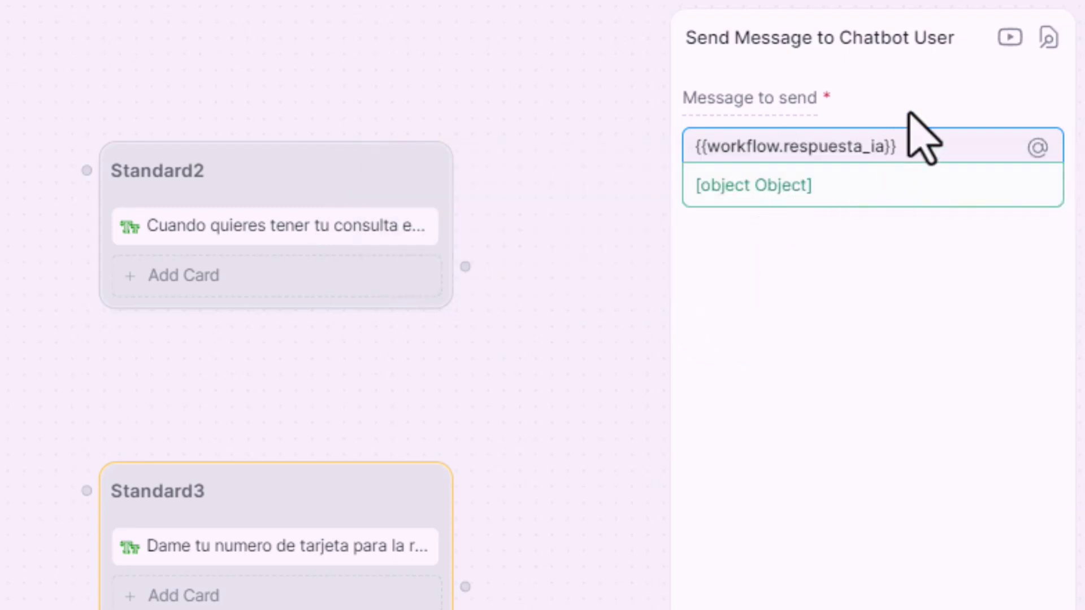
key("Escape")
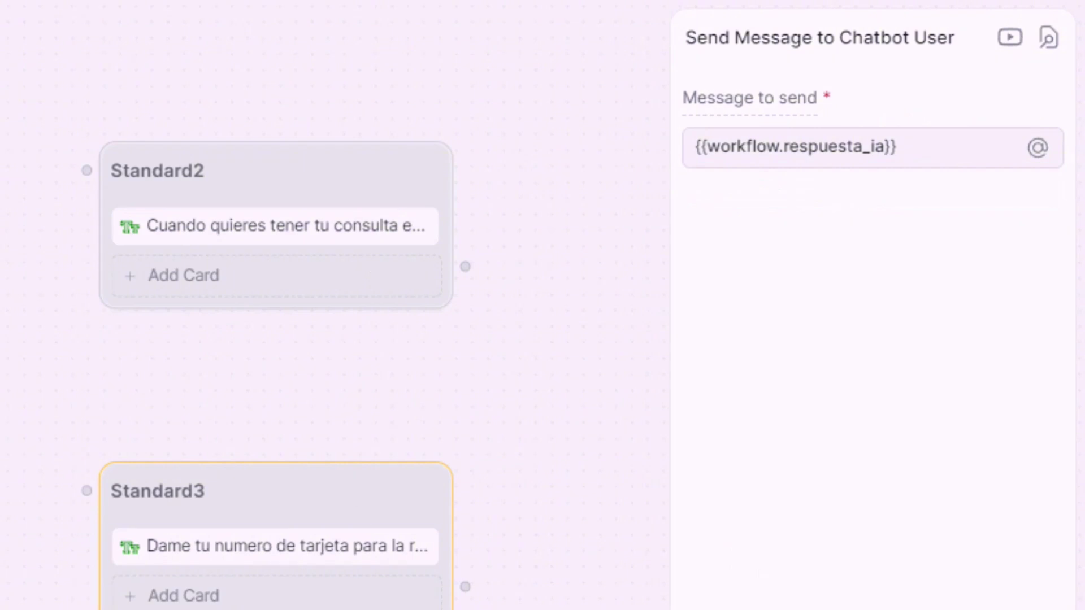
Restart the emulator conversation as a new user and send "Hola" to the chatbot.
left_click(1032, 486)
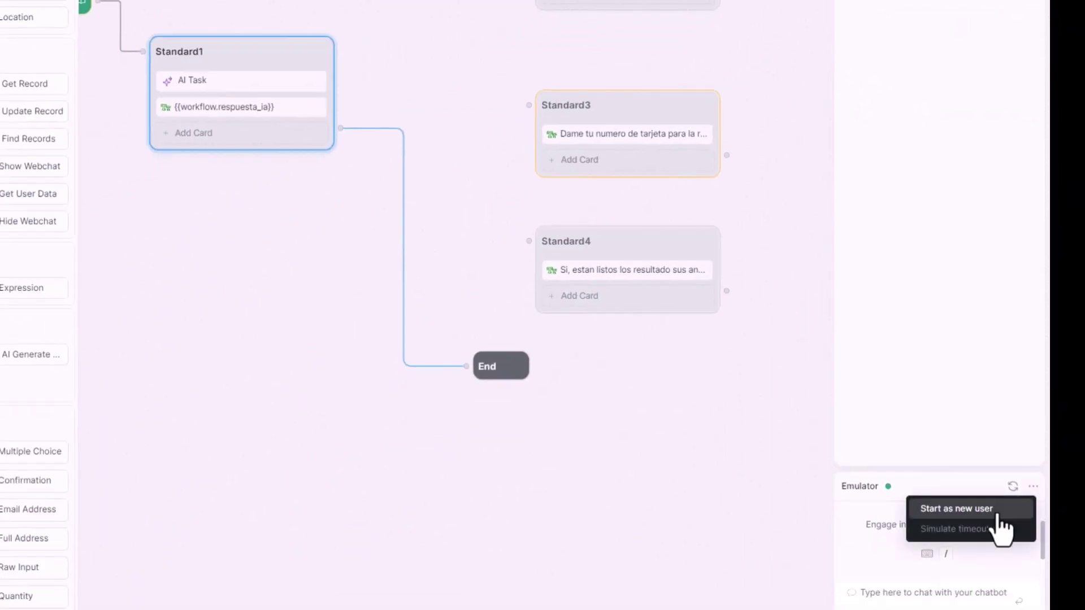
left_click(997, 512)
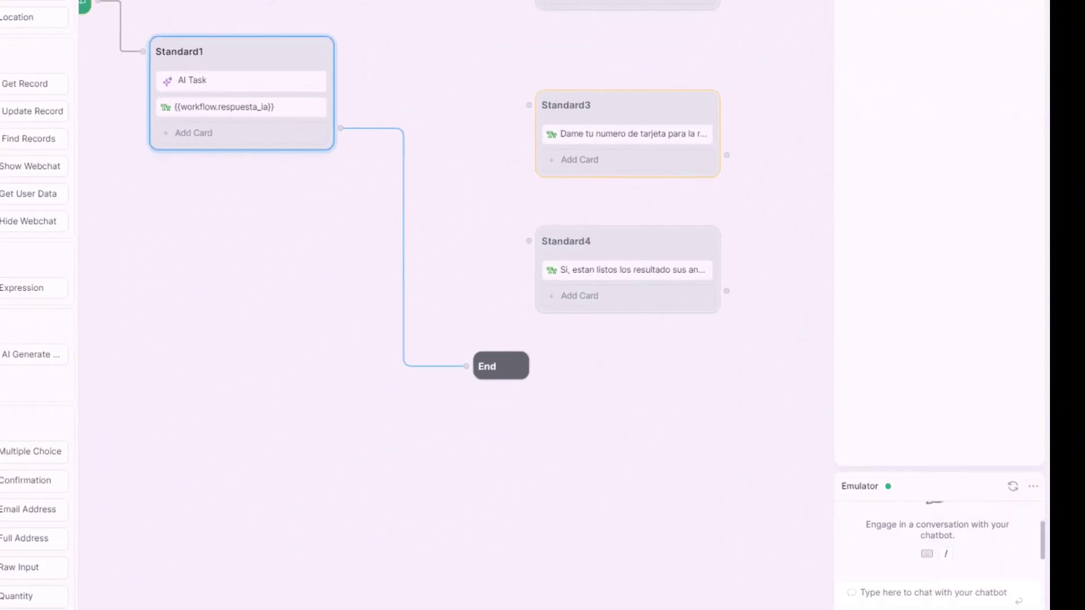
left_click(919, 591)
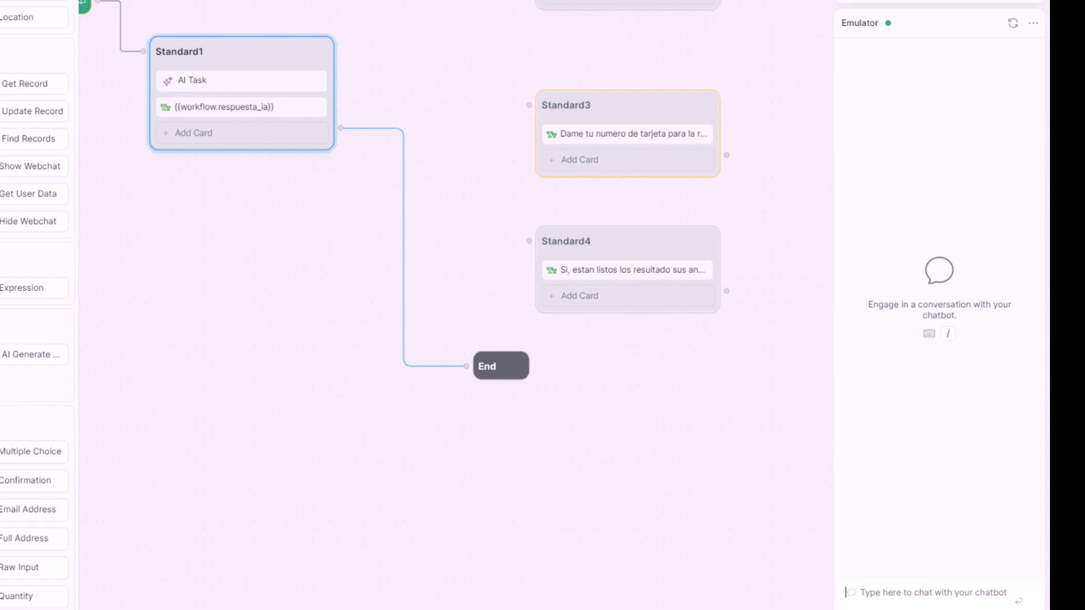
type("Hola")
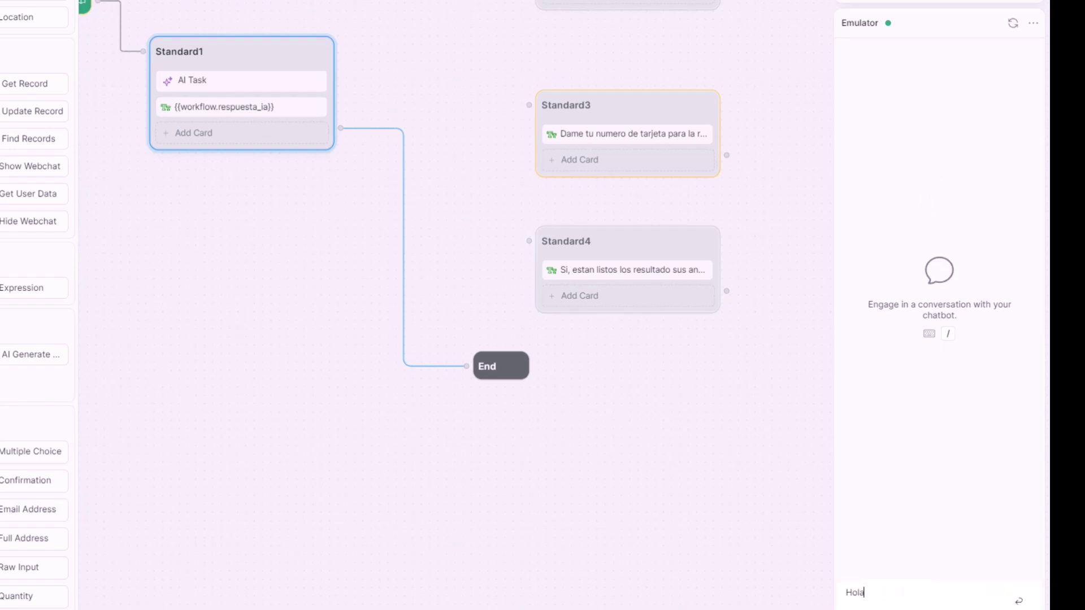
key("Return")
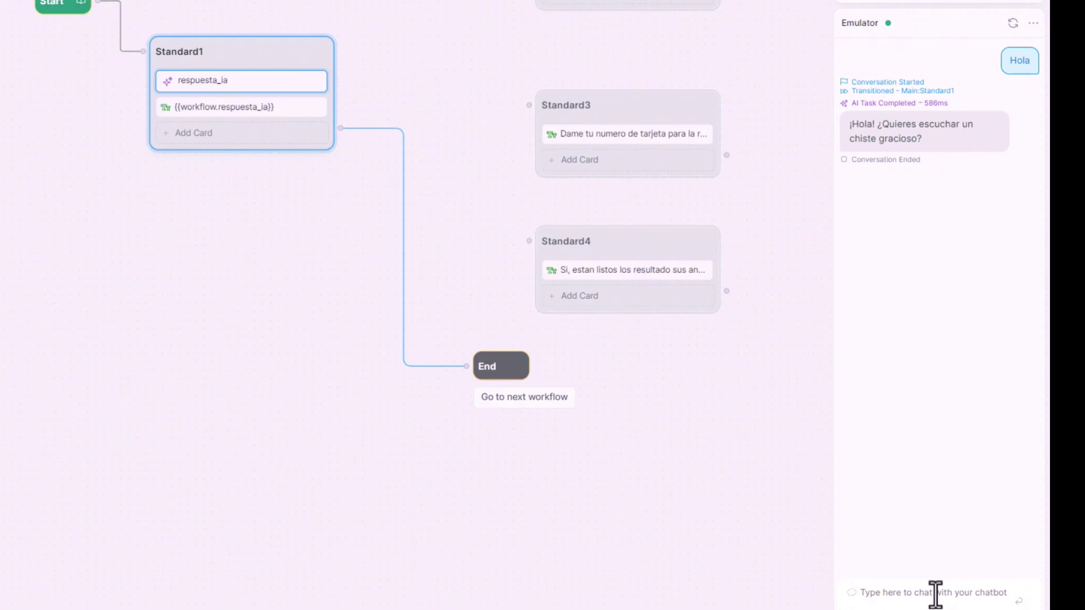
Reply to the chatbot in the emulator with "pero que sea bueno".
type("pero que sea b")
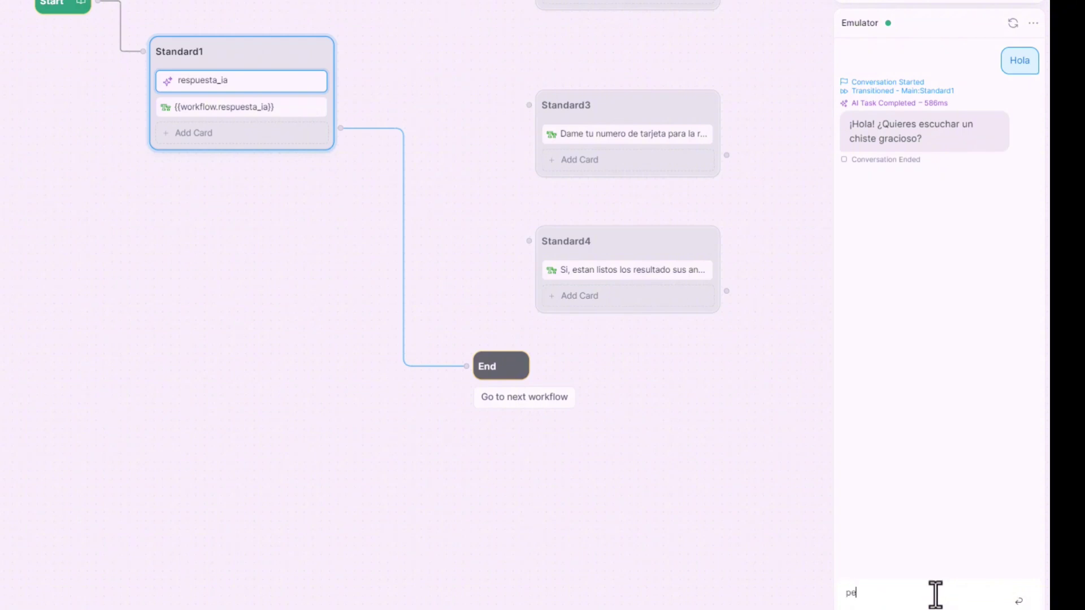
type("ueno")
key("Return")
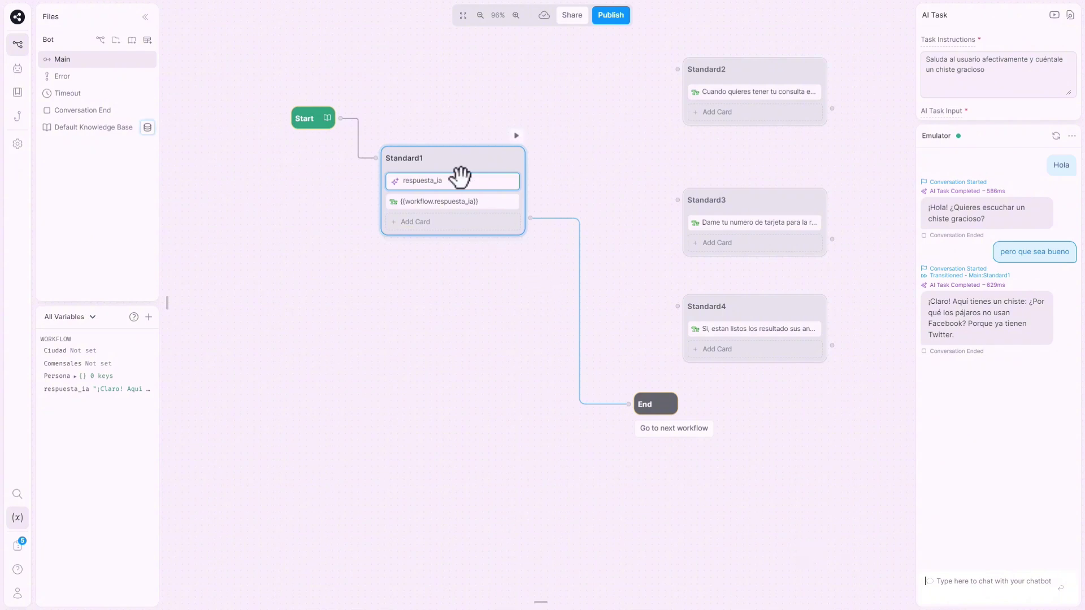
Replace the AI Task card in Standard1 with an AI Generate Text card.
right_click(457, 179)
left_click(466, 211)
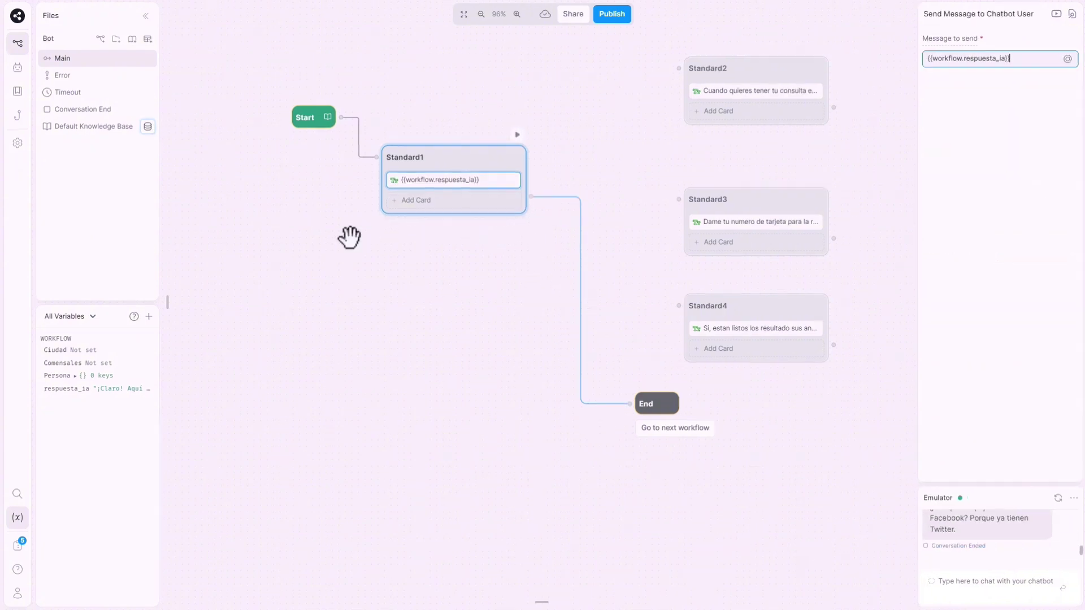
mouse_move(255, 167)
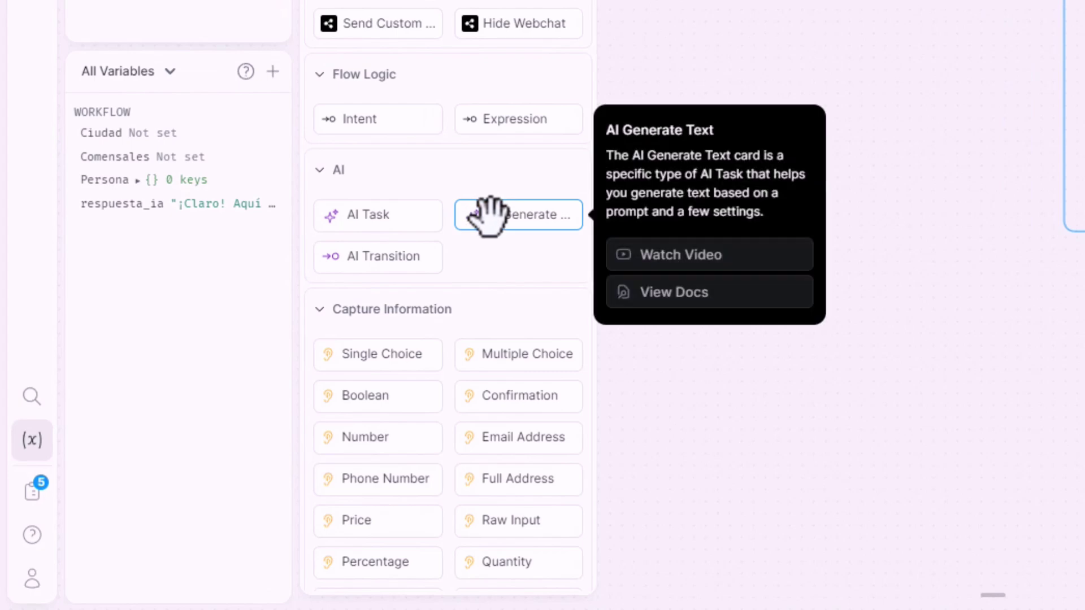
left_click_drag(486, 210, 424, 174)
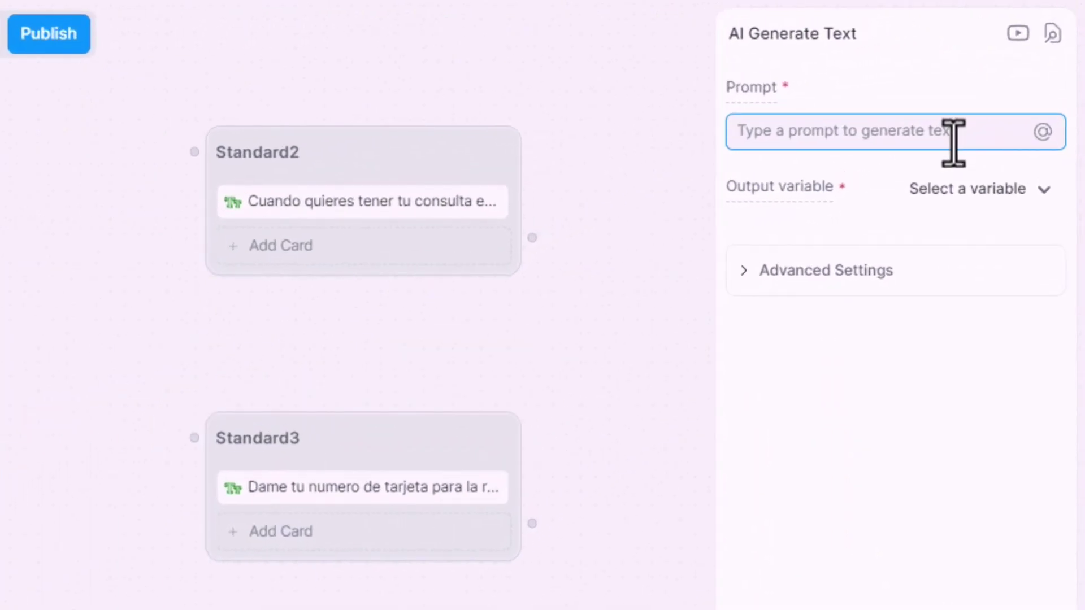
Set the AI Generate Text prompt to {{event.preview}}.
type("{{")
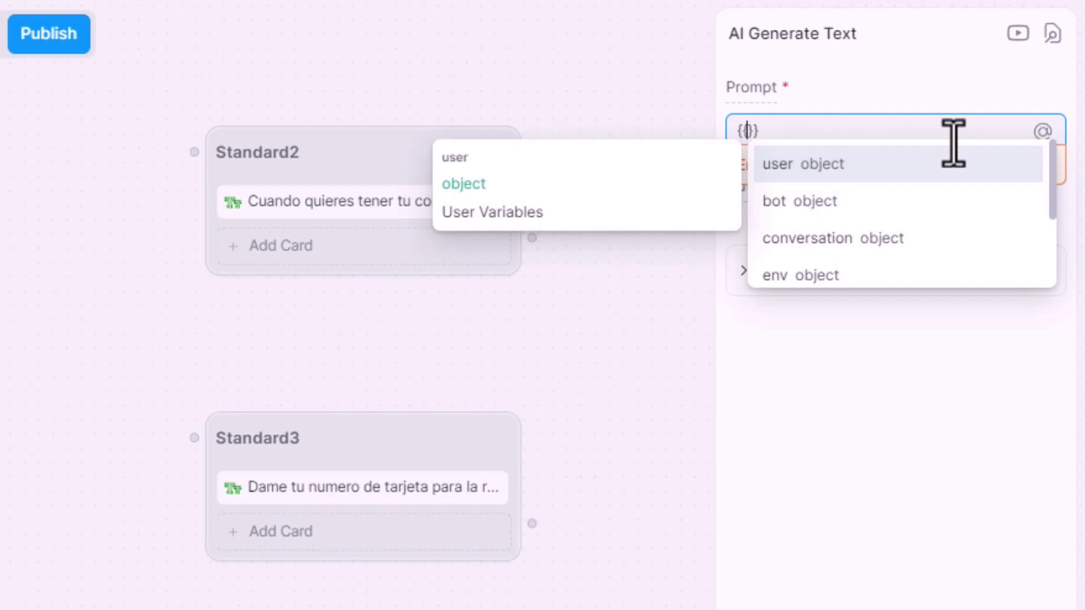
type("eve")
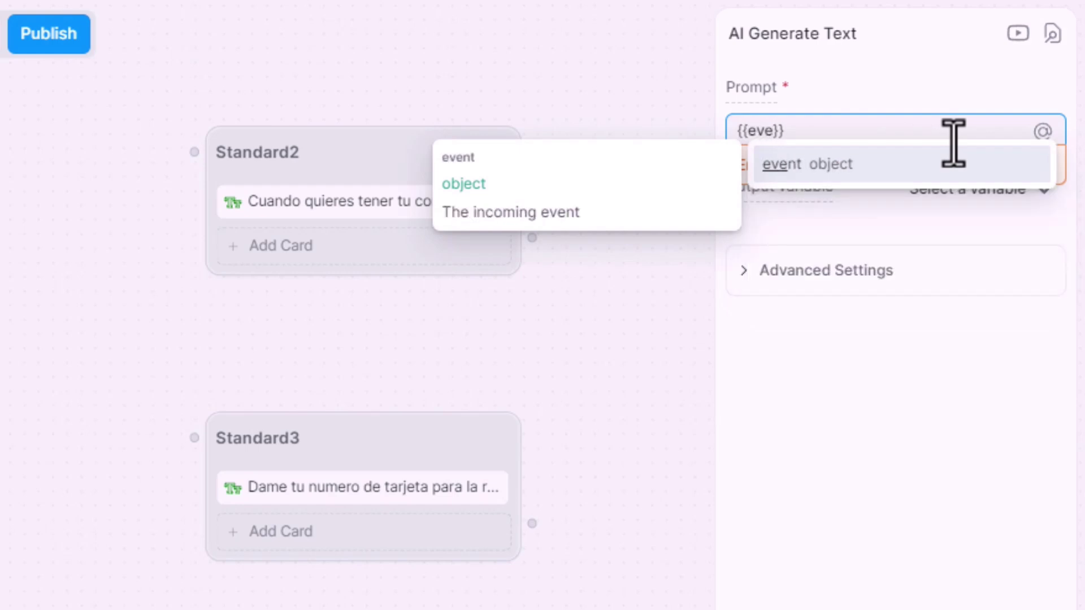
left_click(830, 164)
type(".pre")
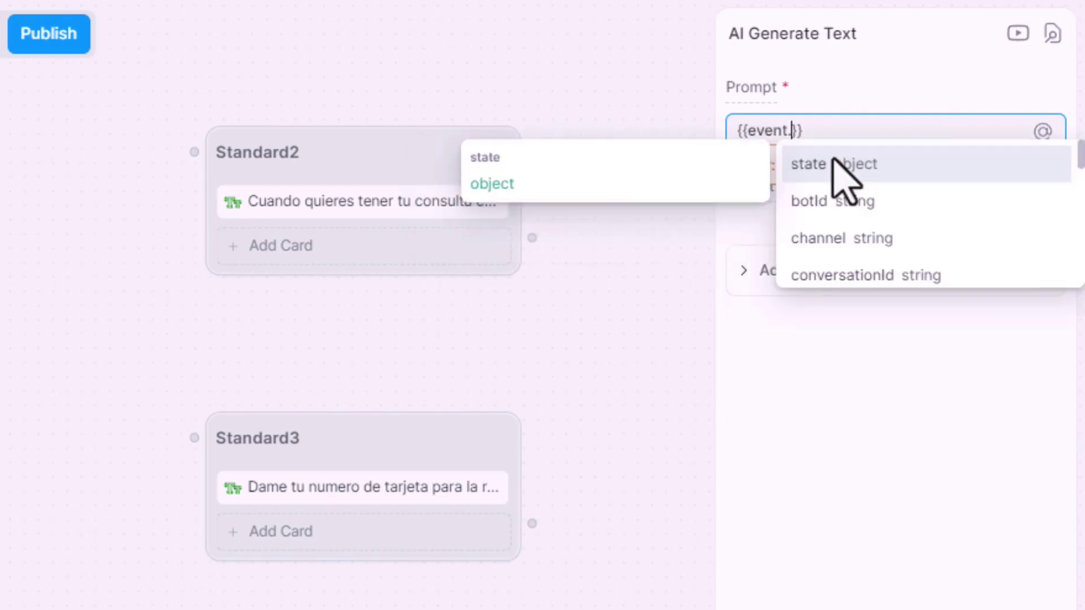
left_click(833, 164)
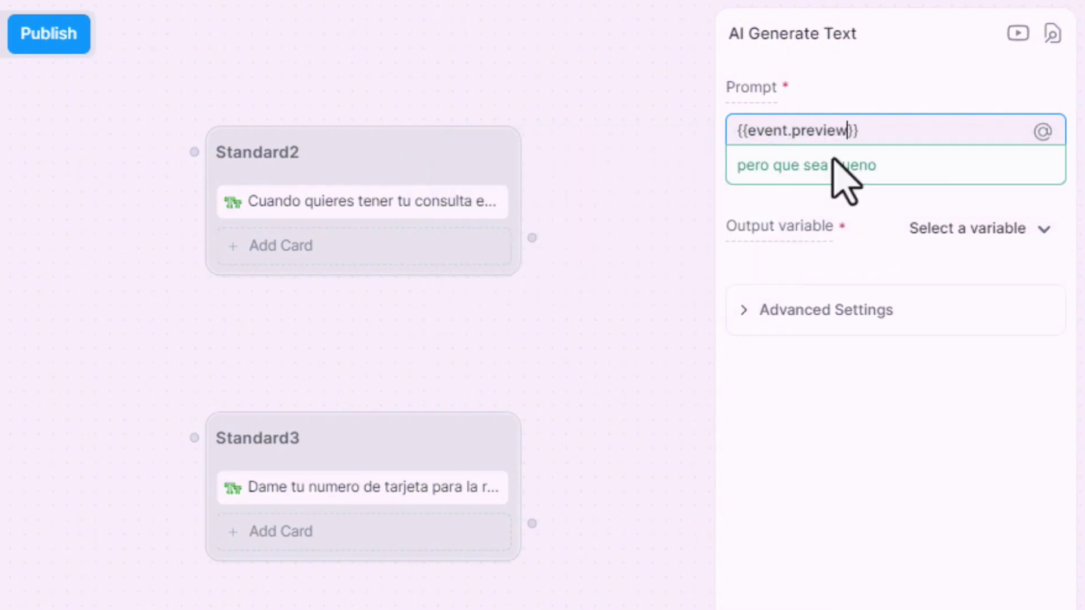
left_click(849, 456)
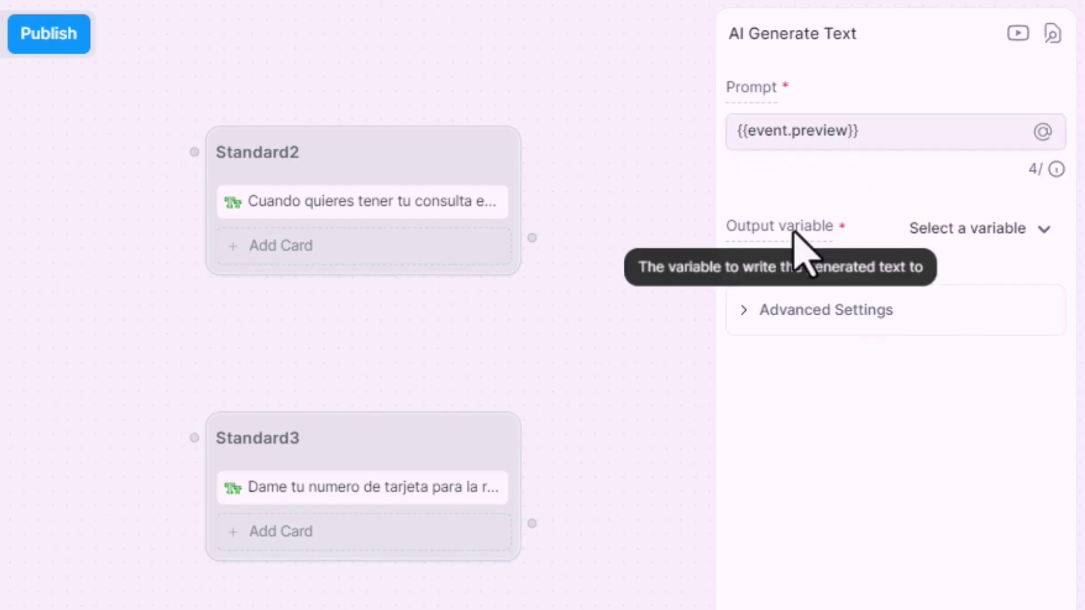
Store the AI Generate Text output in workflow.respuesta_ia and expand the card's advanced settings.
left_click(935, 228)
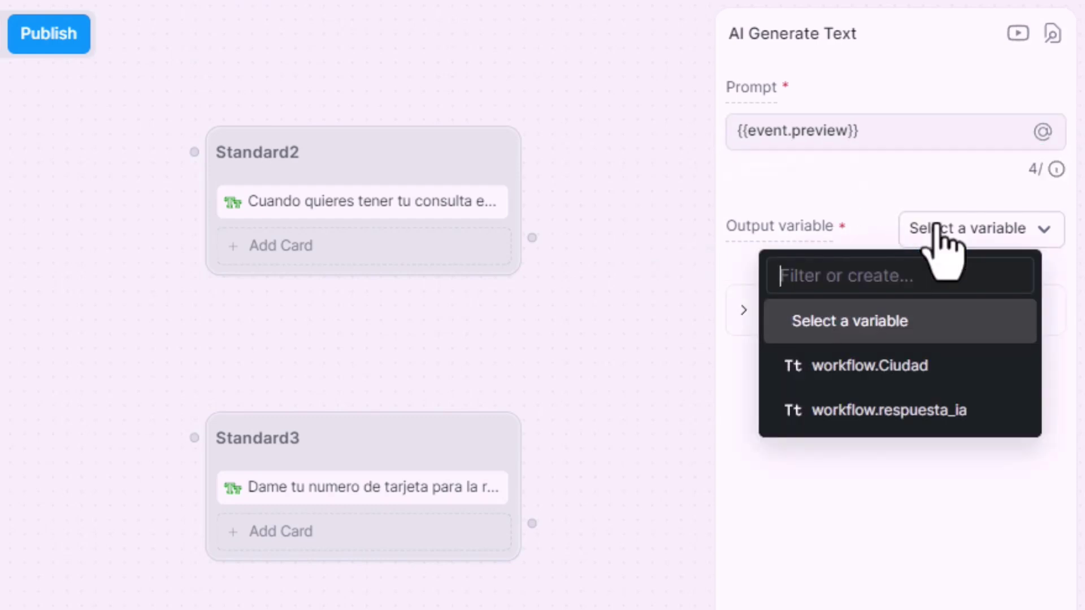
left_click(916, 413)
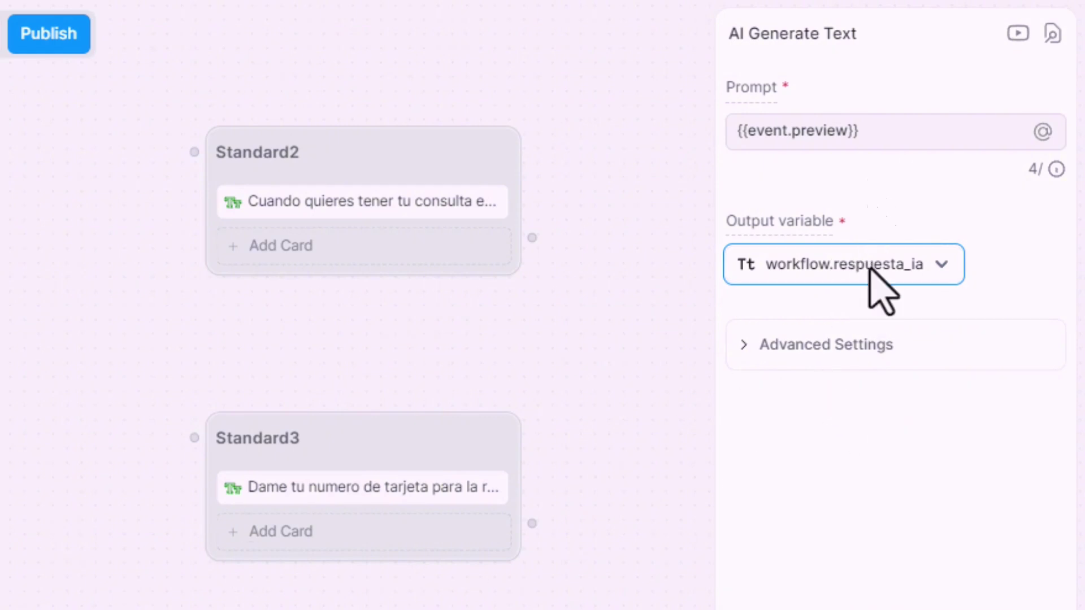
left_click(866, 356)
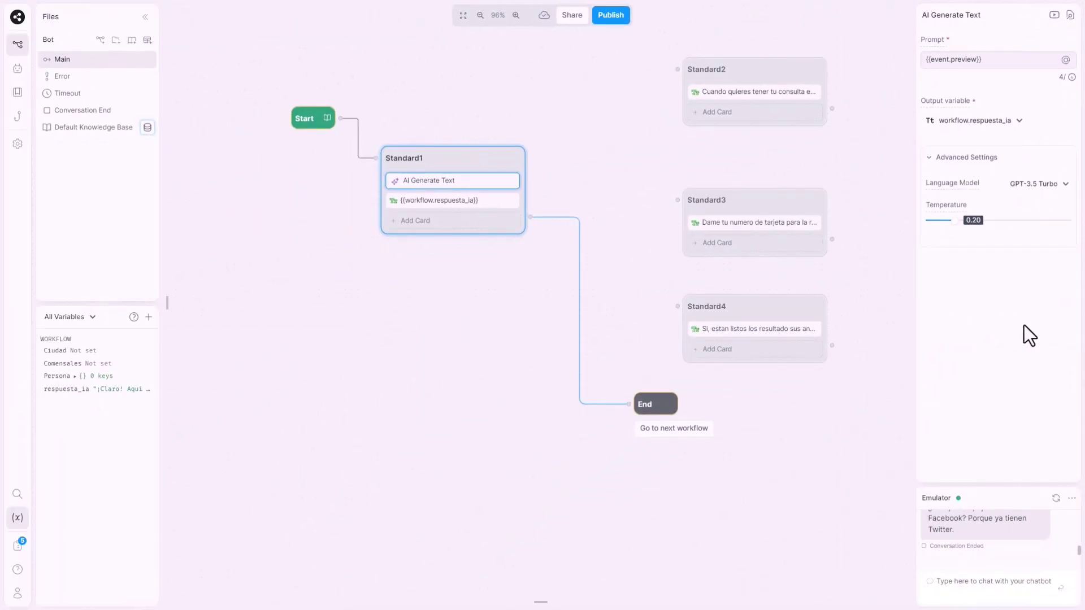
Restart the emulator as a new user, send "Dame una descripción SEO para la unidad lectiva de Botpress", and read the reply.
left_click(1072, 498)
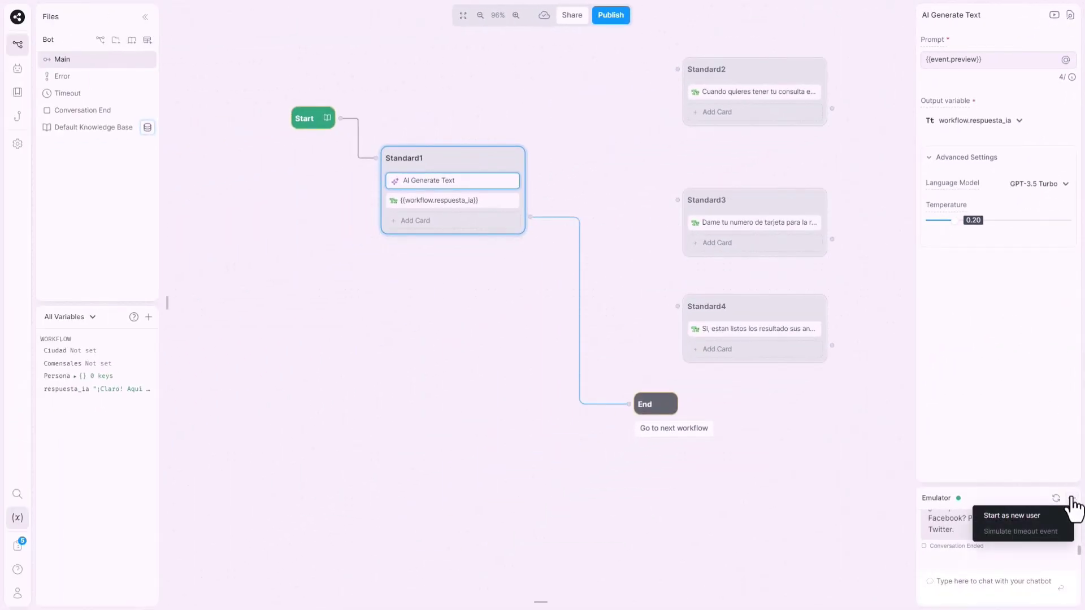
left_click(1042, 517)
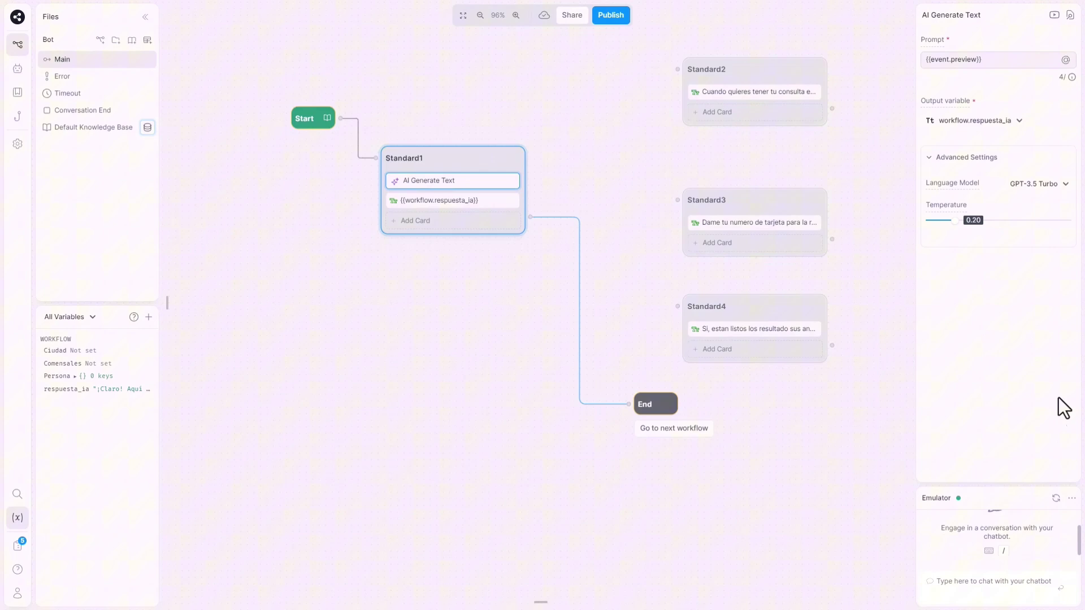
left_click(964, 600)
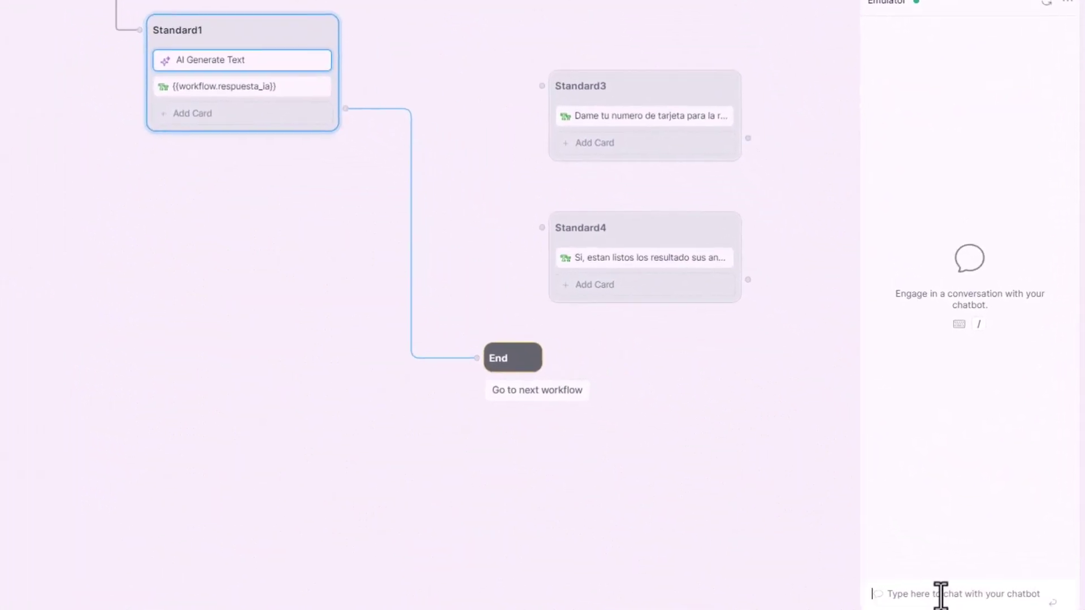
type("De")
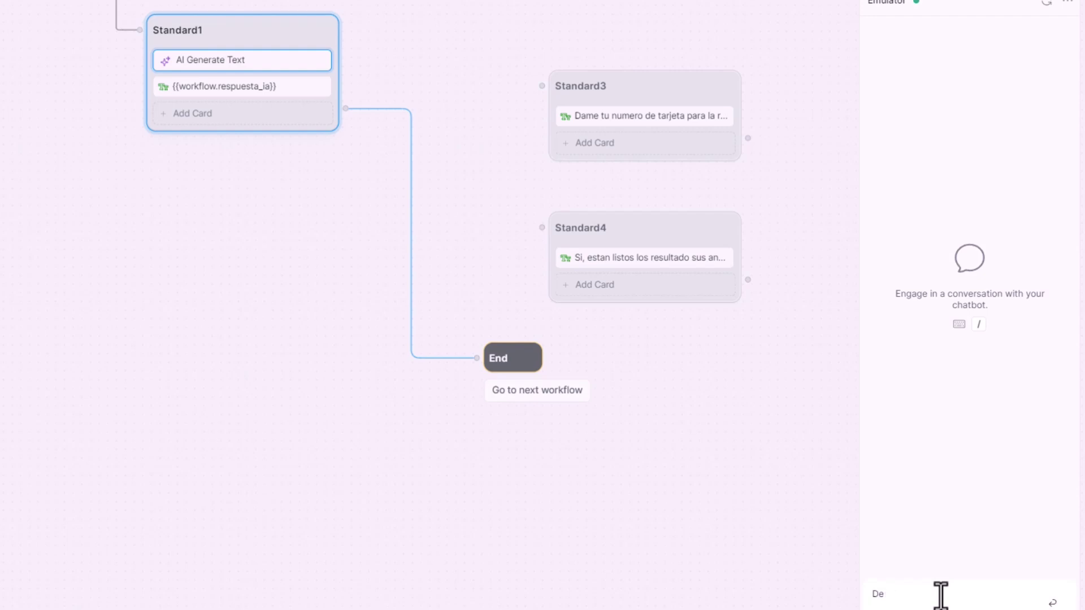
type("mame una descripción SEO")
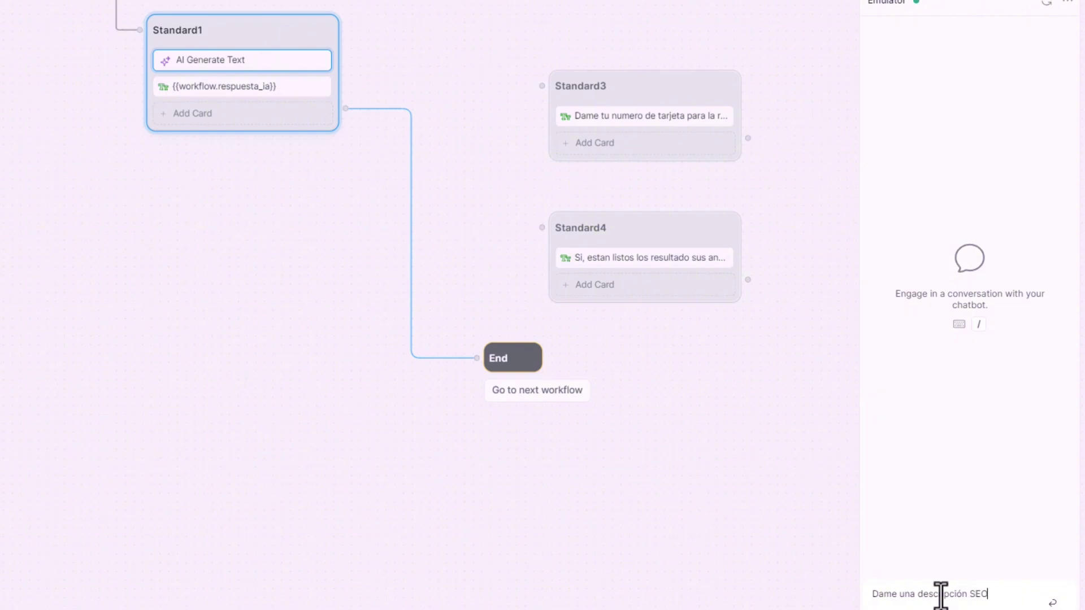
type(" para la unidad lectiva de")
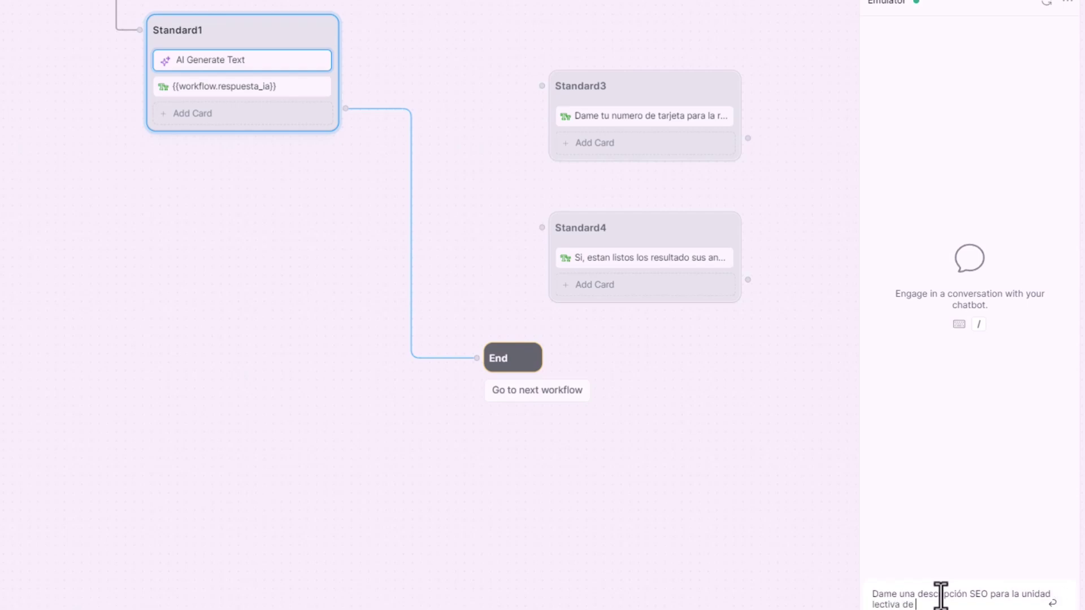
type(" Botpress")
key("Return")
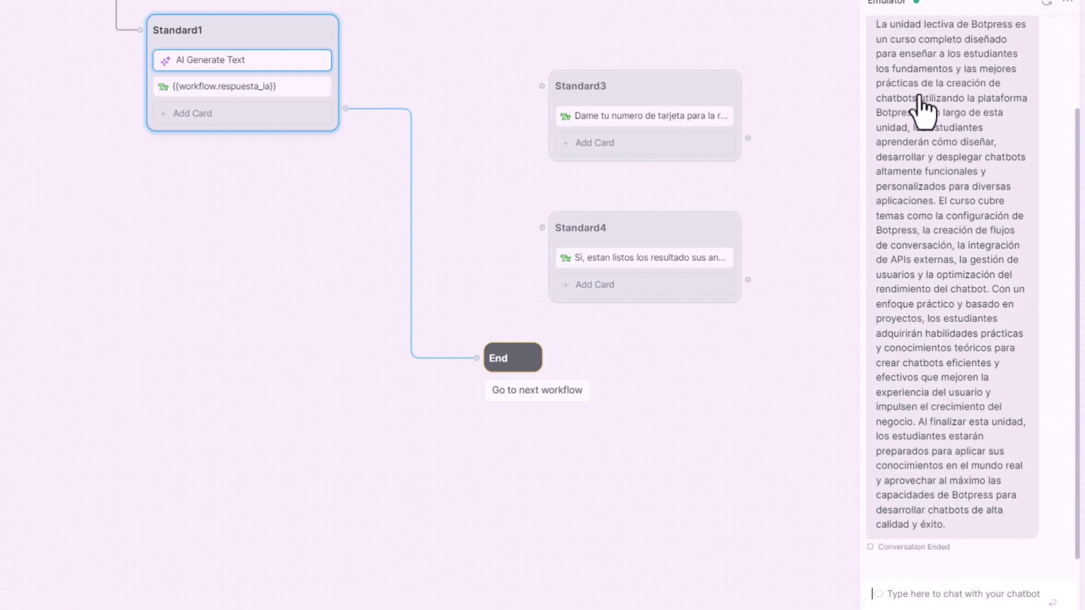
scroll(979, 290, "up", 1)
scroll(979, 289, "down", 1)
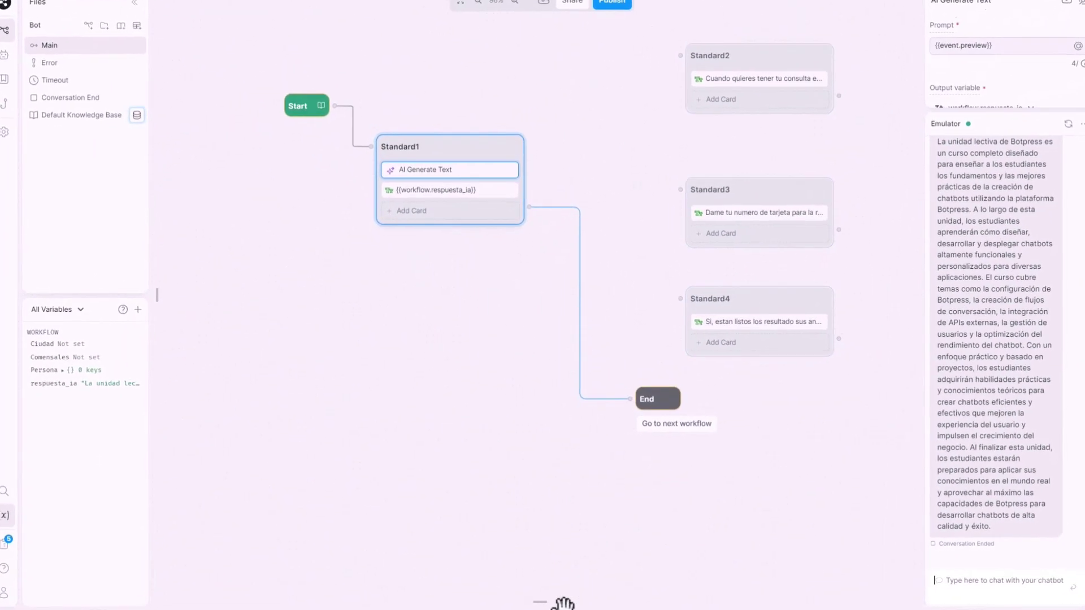
Open the debugger logs and inspect the details of the "Cognitive - AI Generate" entry.
left_click(563, 601)
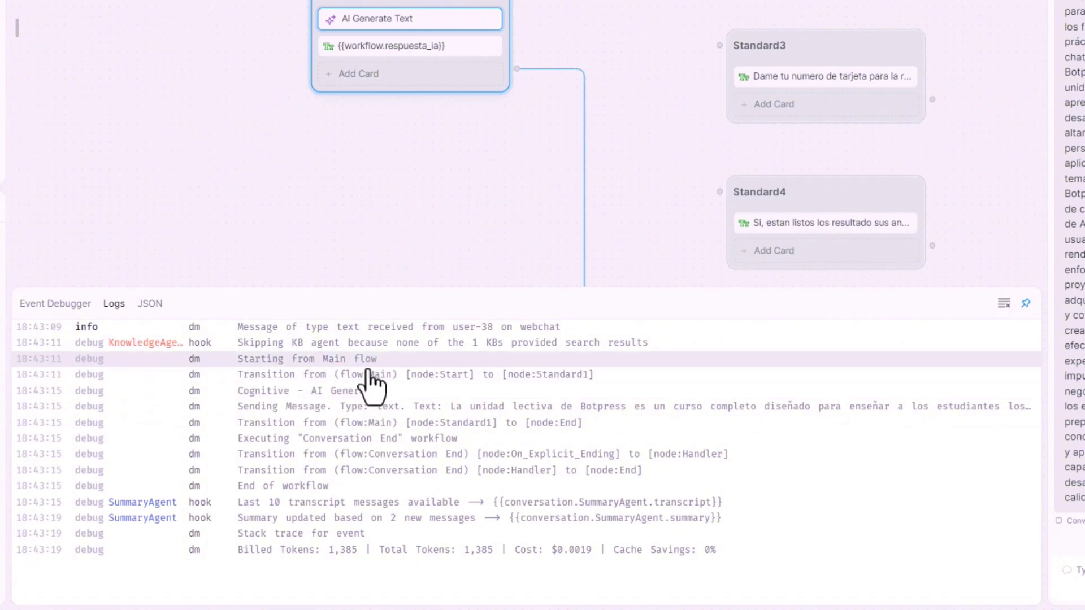
left_click(259, 391)
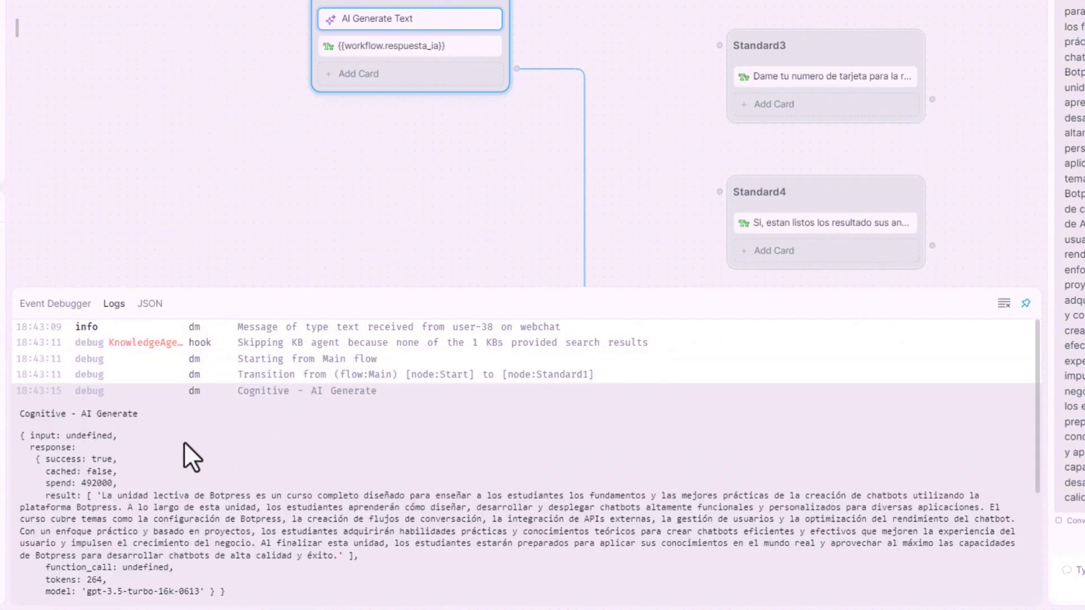
scroll(186, 452, "down", 2)
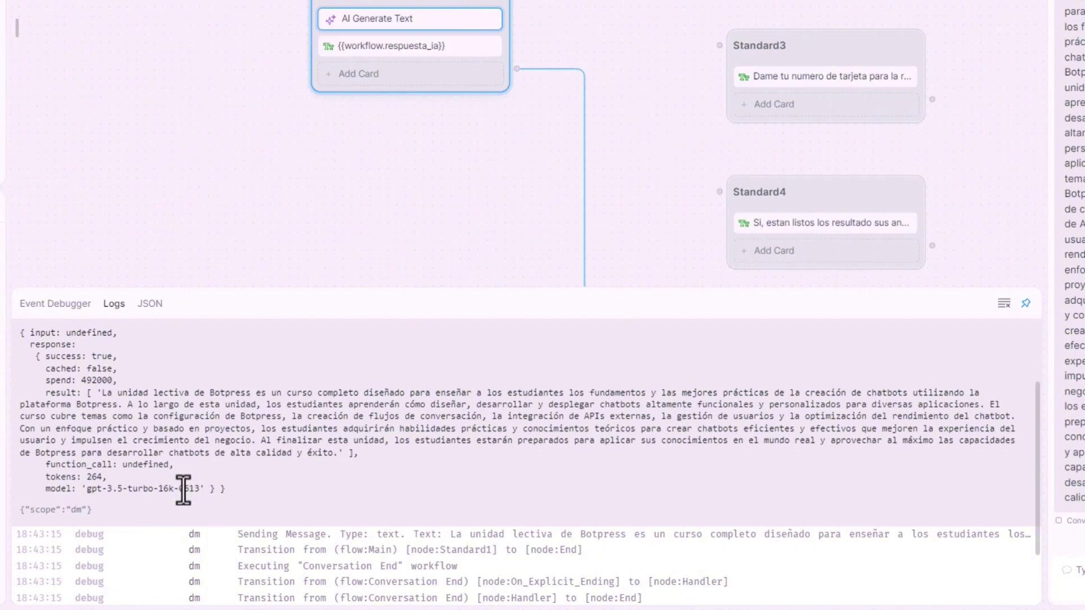
scroll(226, 469, "down", 2)
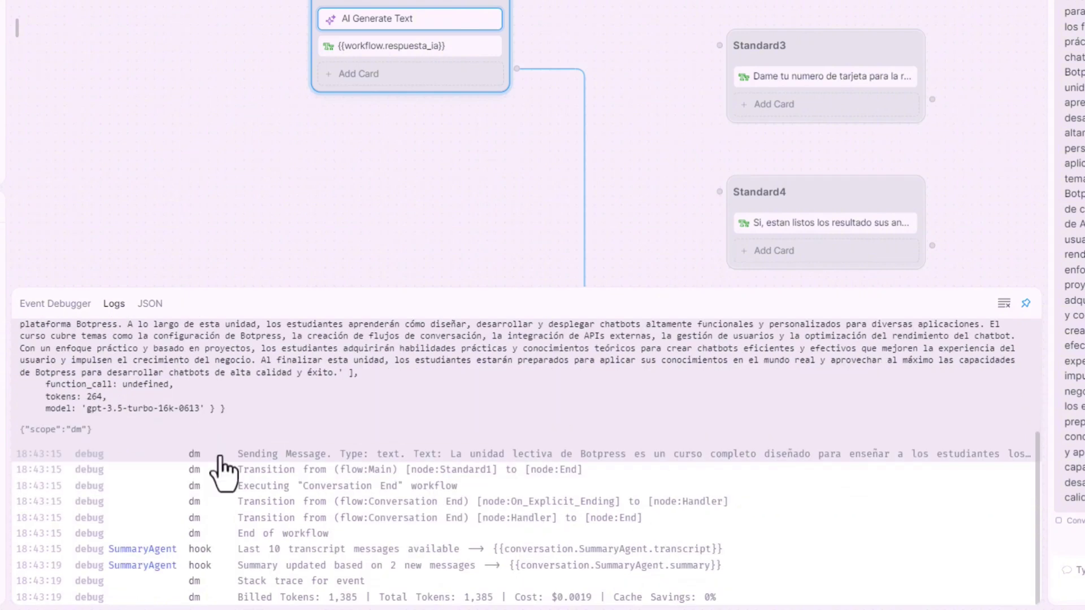
Expand the billed tokens log entry and examine the cost breakdown for the Standard1 ai-generate card.
left_click(293, 598)
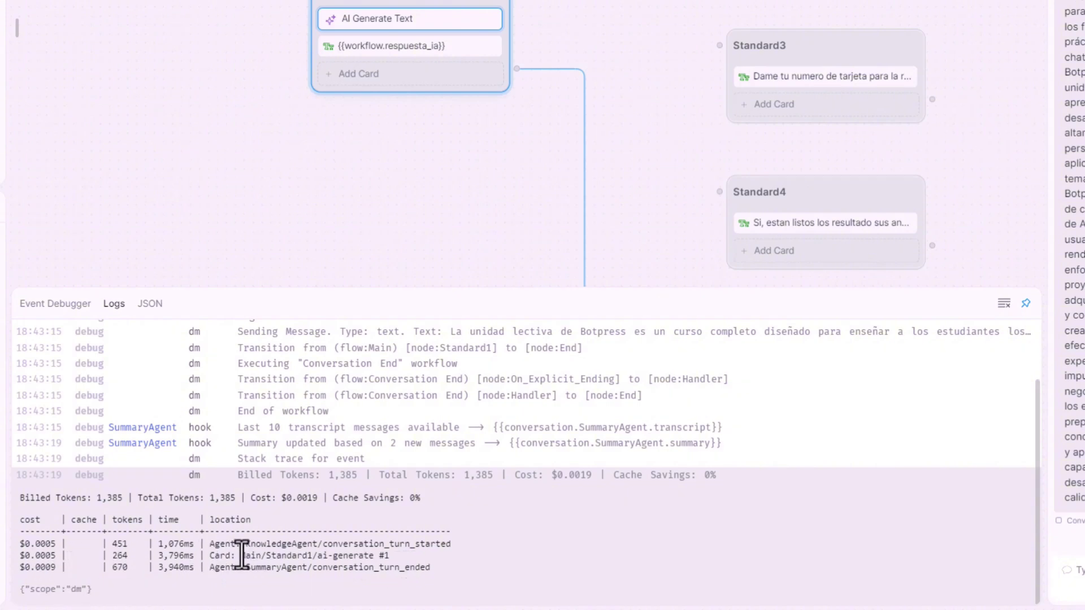
left_click_drag(240, 556, 401, 557)
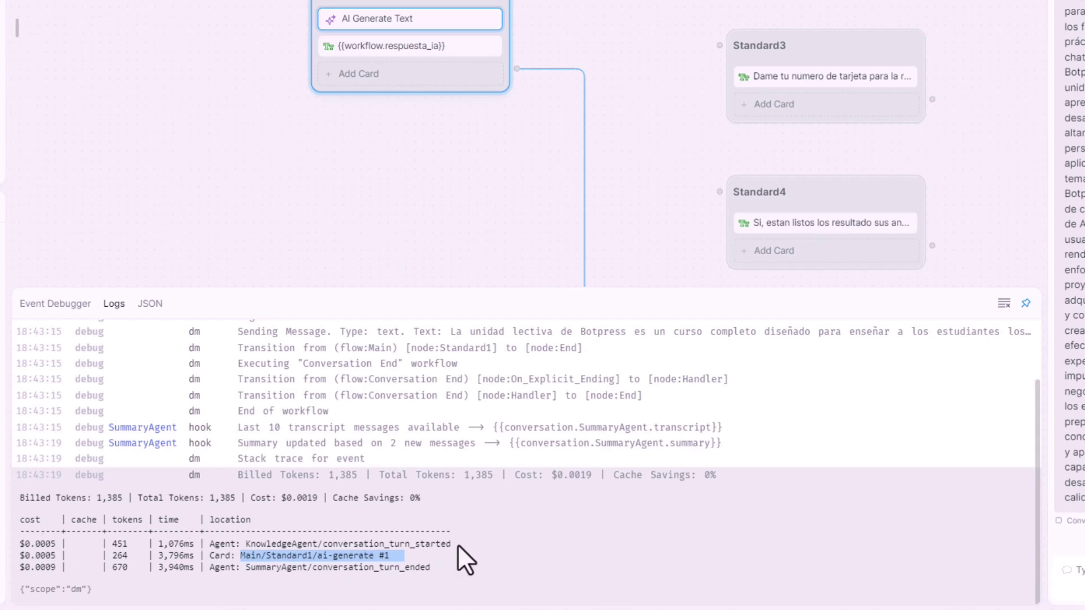
scroll(458, 547, "up", 2)
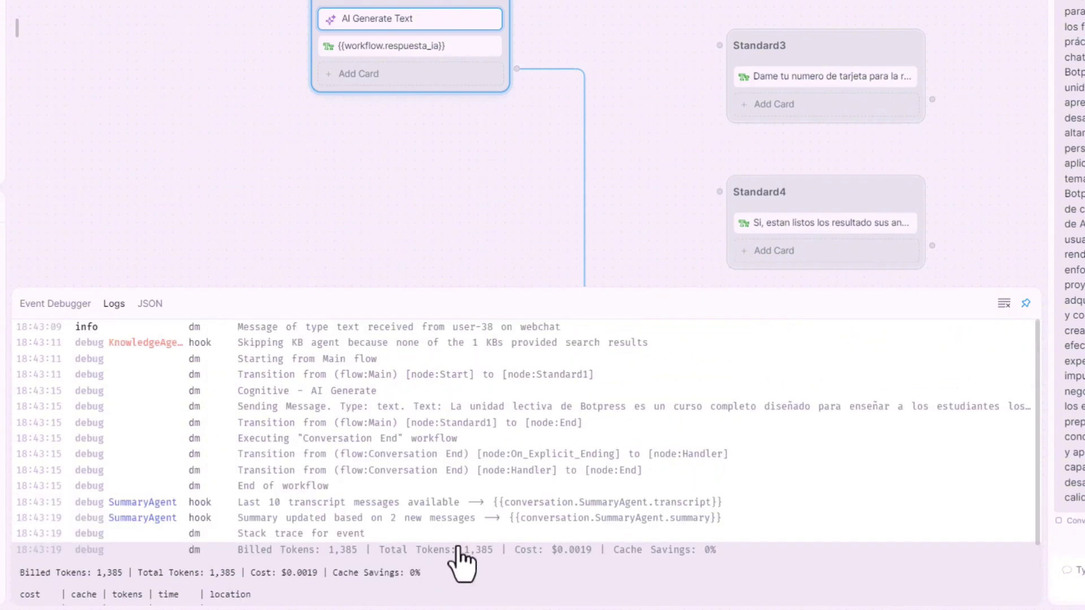
scroll(458, 557, "down", 2)
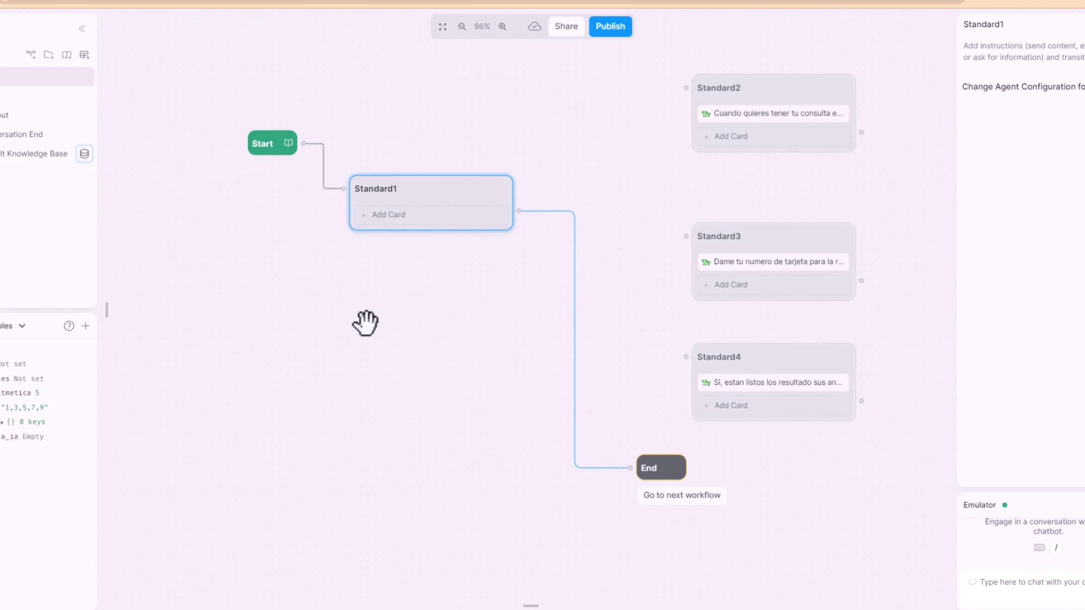
Delete the Standard4, Standard2 and Standard3 nodes from the Main workflow.
right_click(784, 362)
left_click(803, 411)
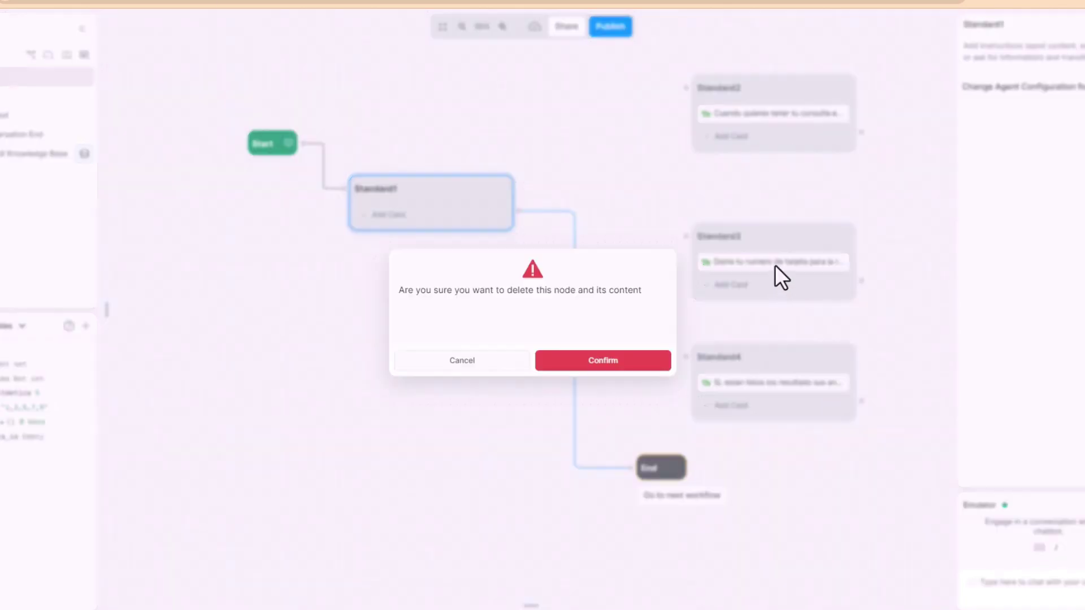
left_click(658, 352)
left_click_drag(659, 60, 765, 205)
key("Delete")
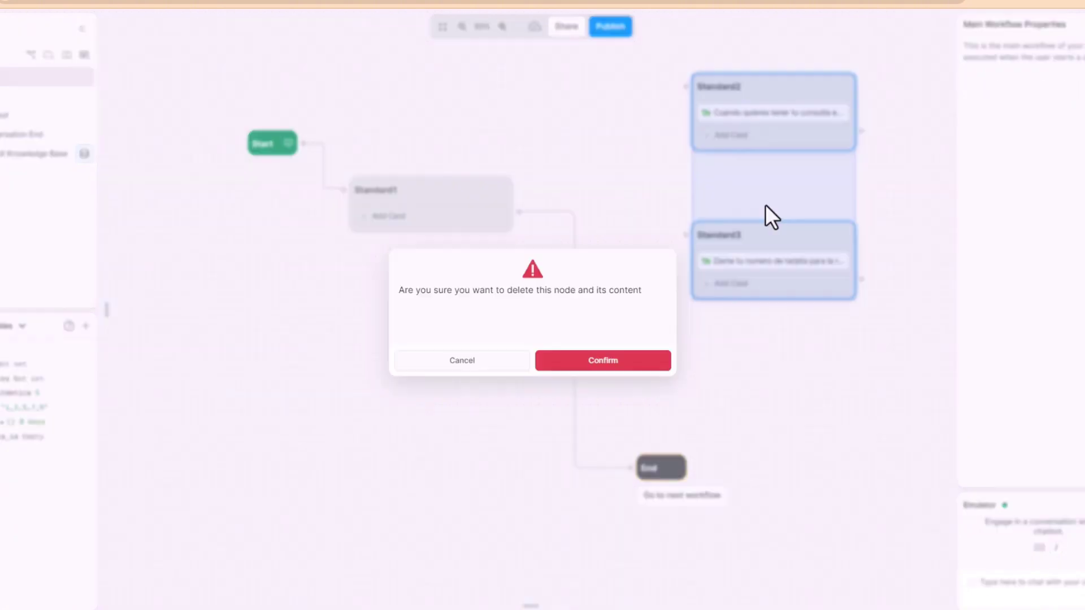
left_click(618, 357)
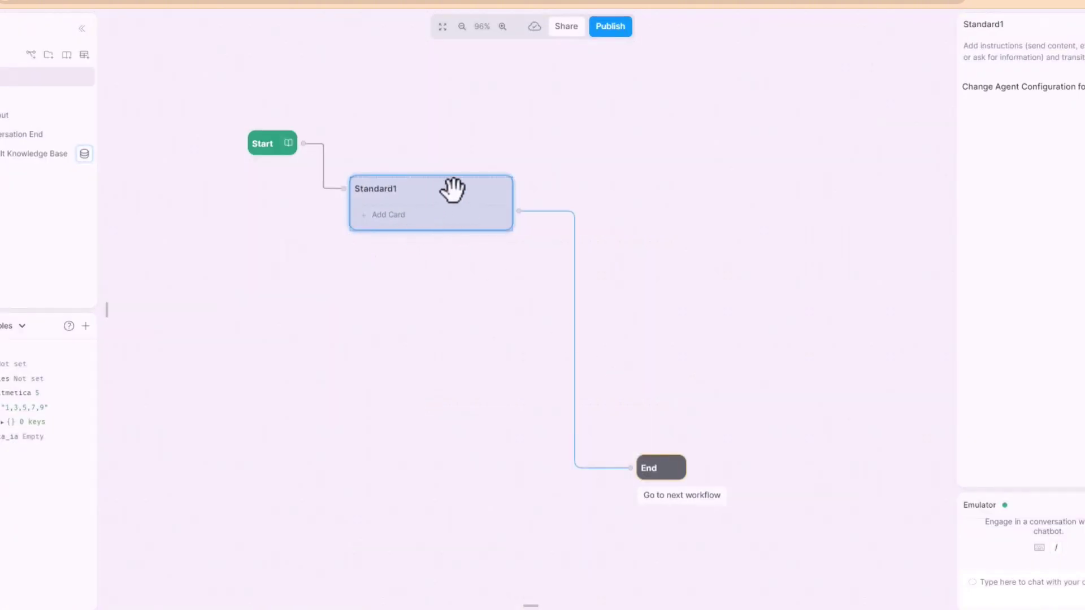
left_click(451, 395)
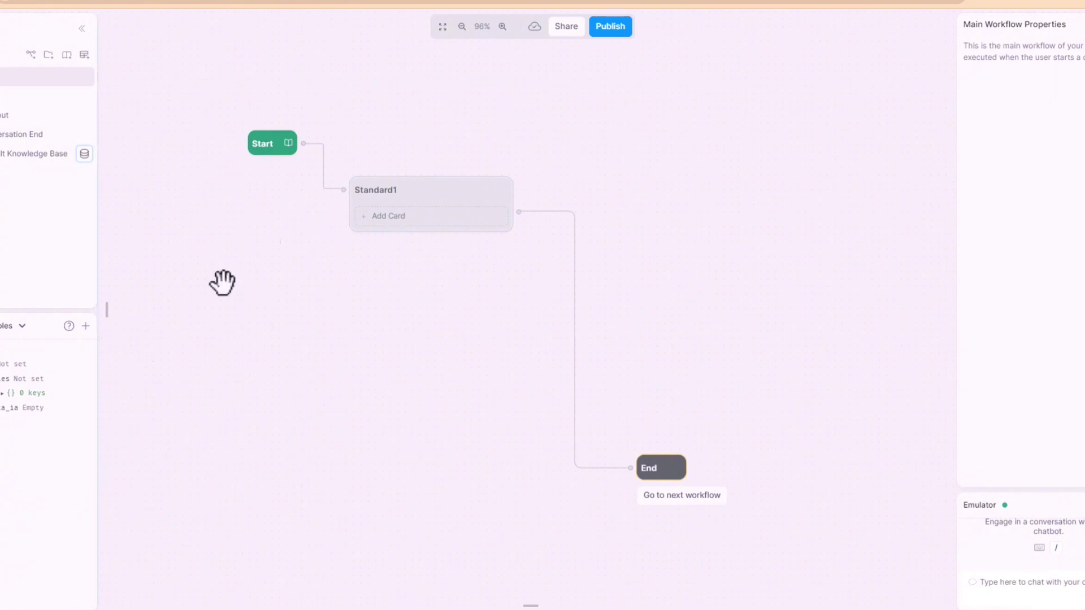
Add a Raw Input capture card to the empty Standard1 node.
mouse_move(109, 134)
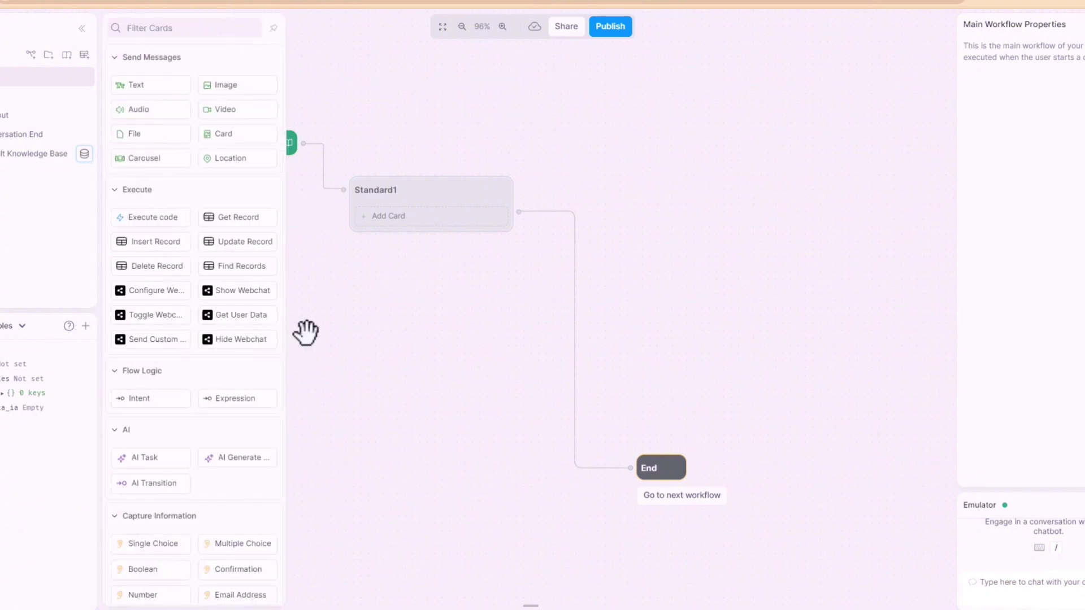
left_click(400, 226)
scroll(258, 403, "down", 2)
scroll(258, 403, "down", 4)
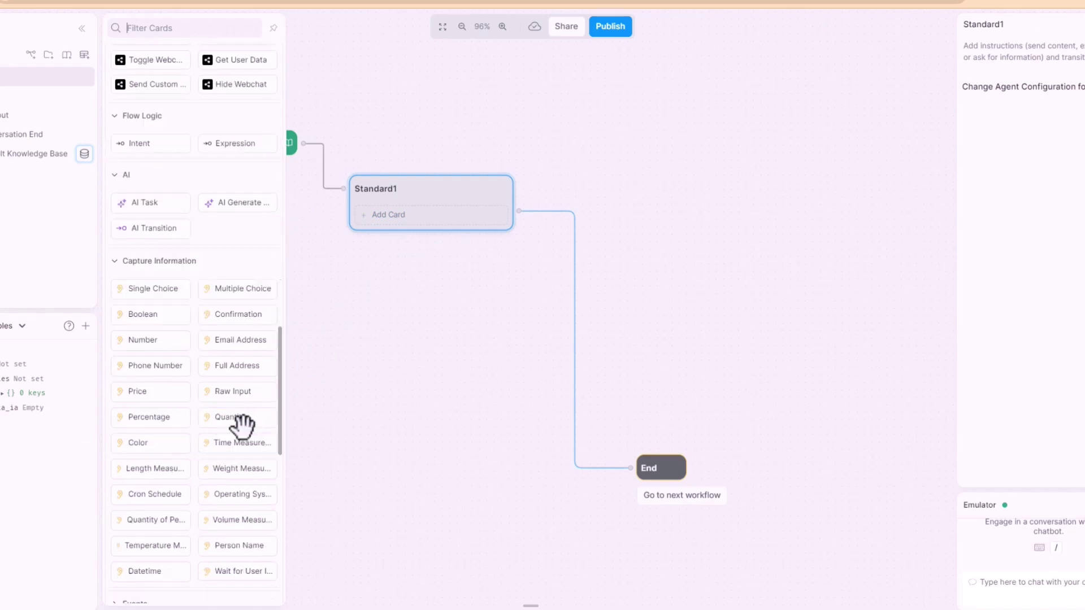
left_click(237, 308)
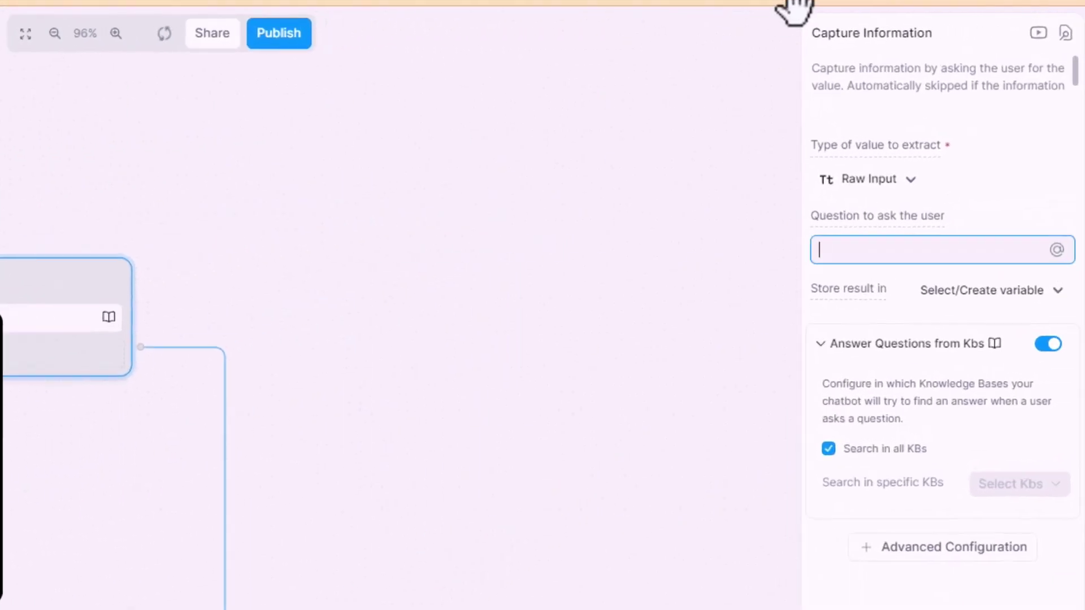
Set the Raw Input card's question to "Dame una lista de numeros separados por comas".
type("Dame una")
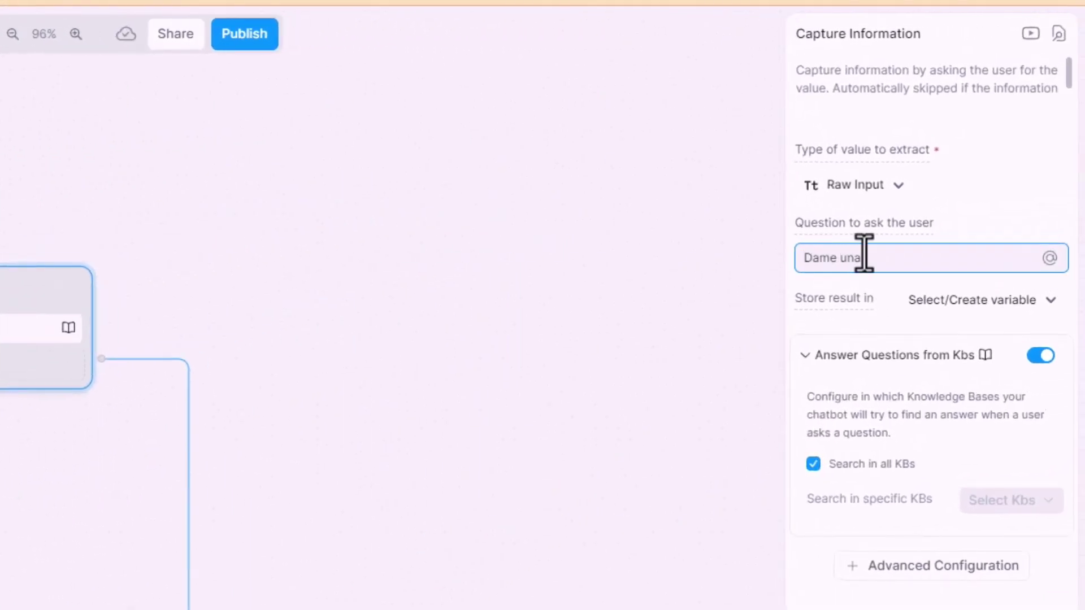
type(" lista de numeros separados")
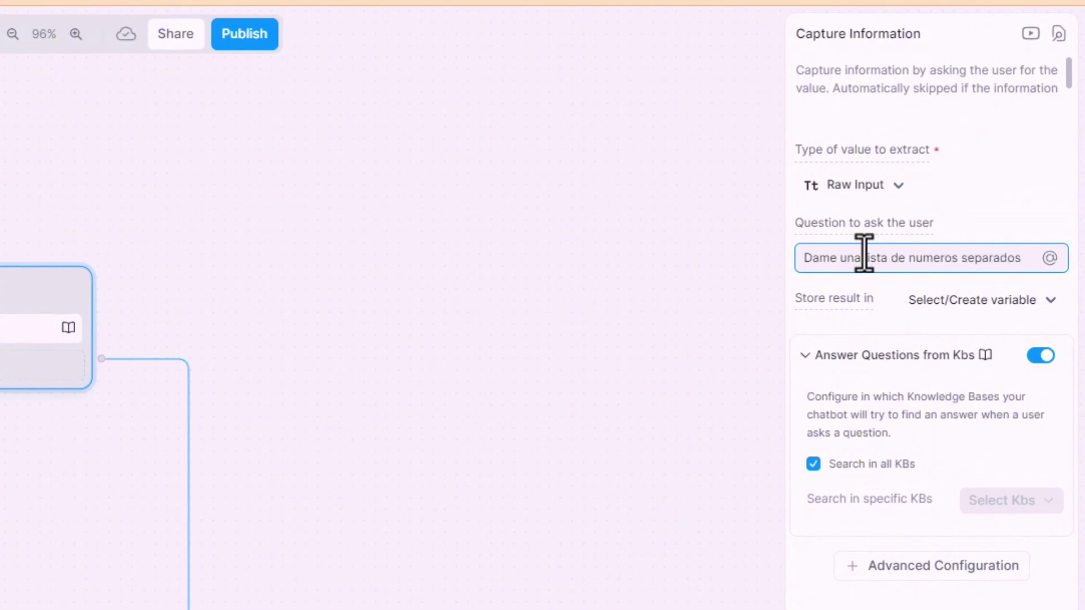
type(" por comas")
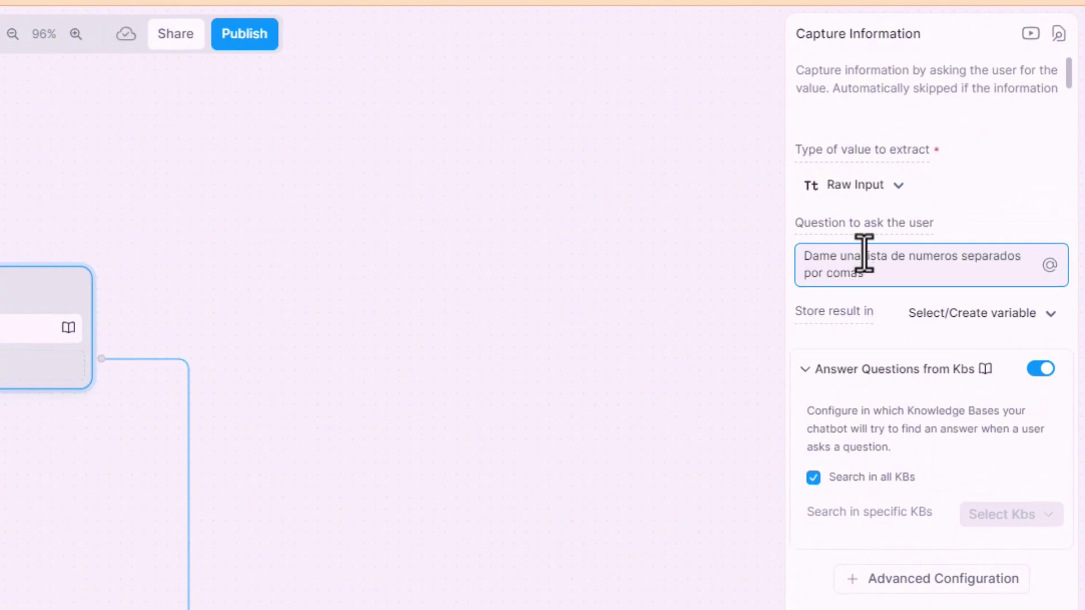
Create a variable named numeros to store the Raw Input card's result.
left_click(1023, 318)
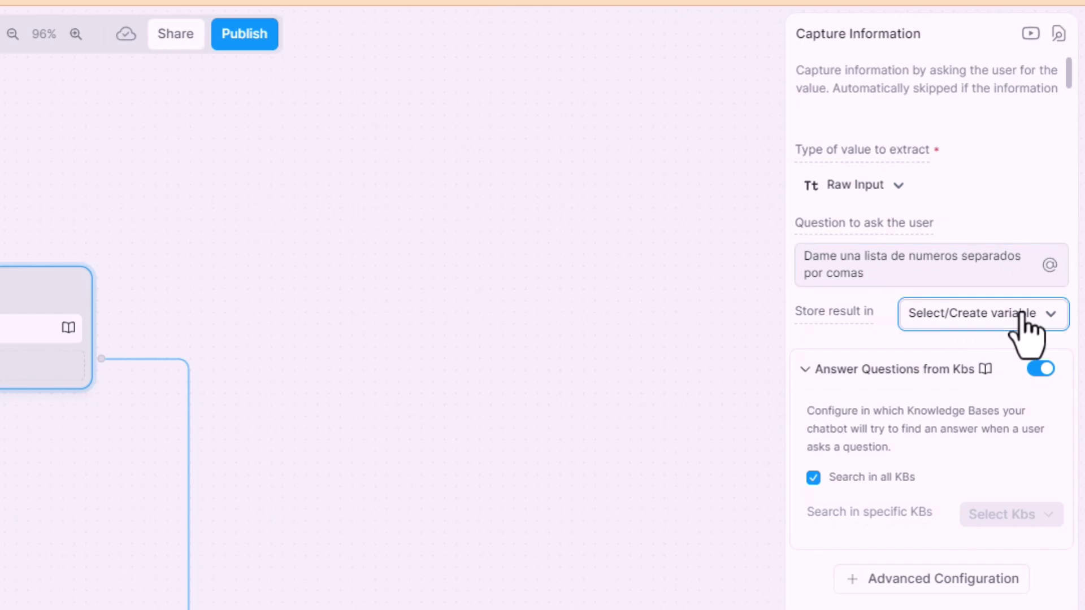
left_click(1021, 315)
type("nu")
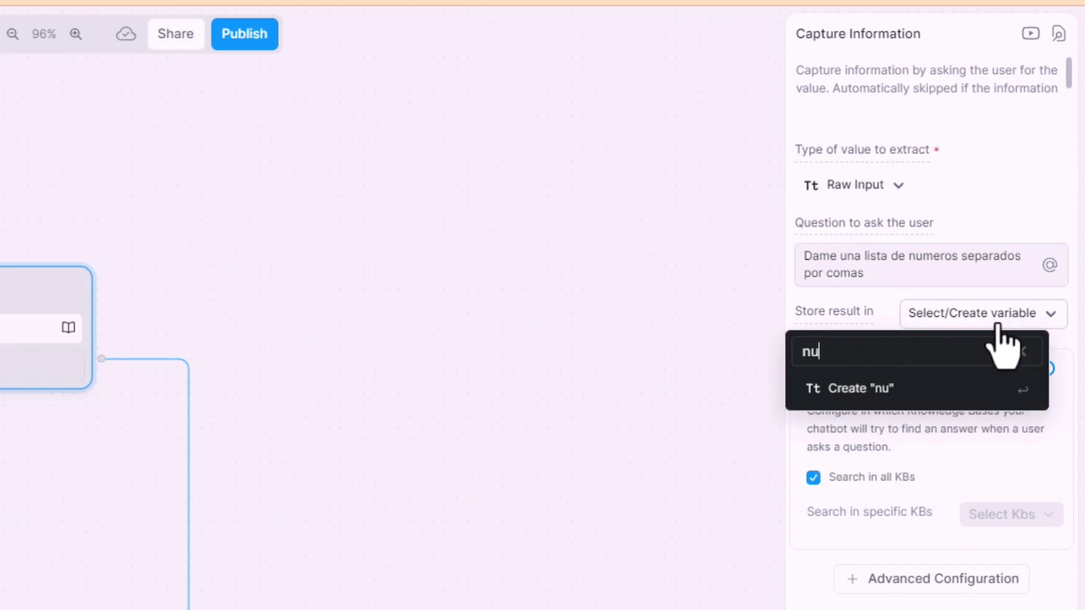
type("meros")
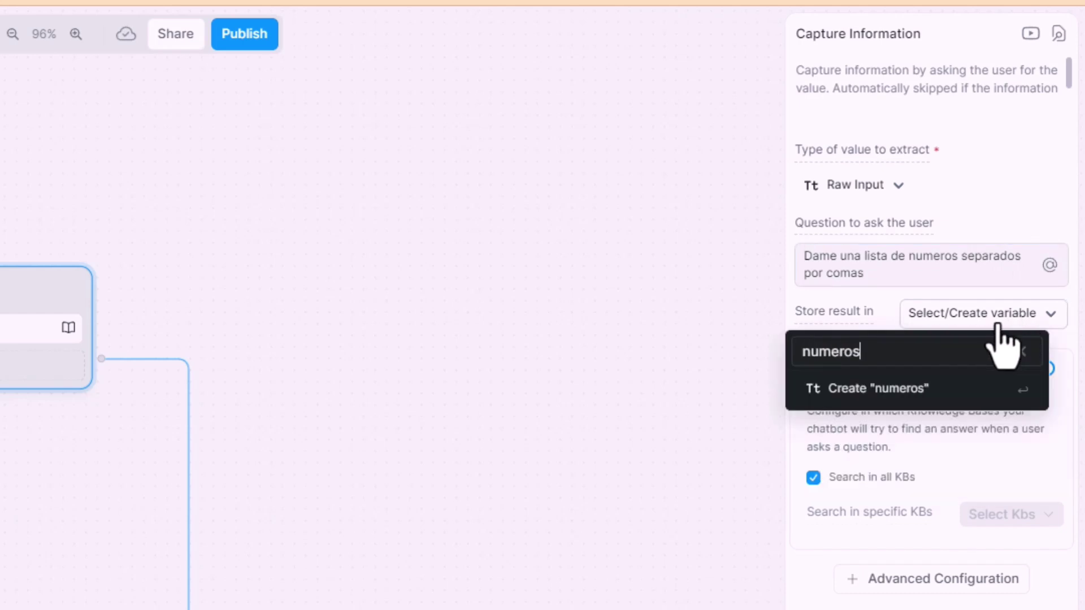
left_click(923, 389)
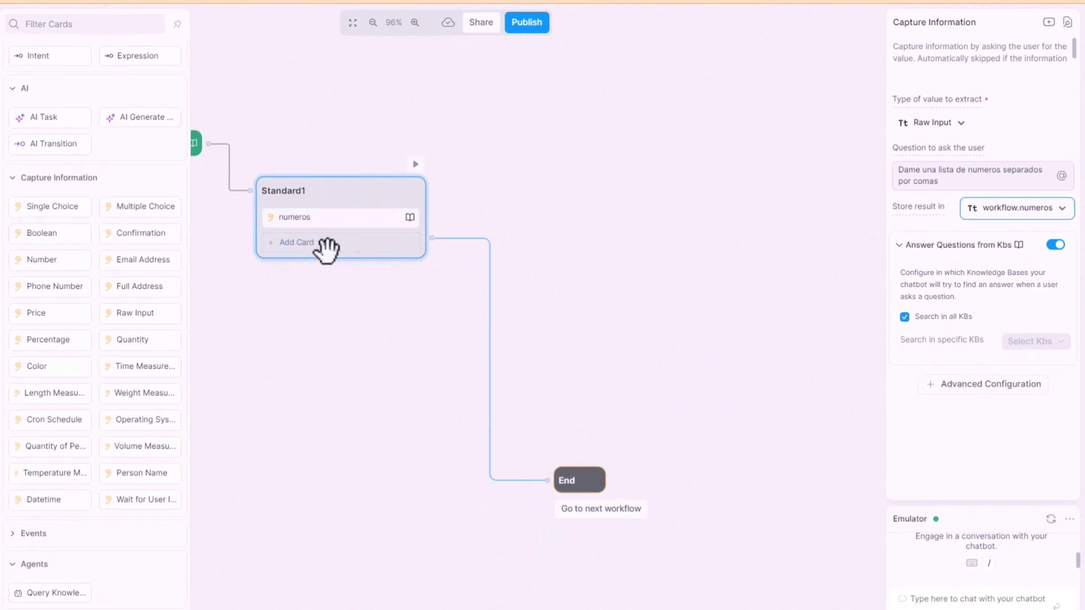
Add an Execute code card to the Standard1 node, below the numeros capture card.
scroll(73, 221, "up", 5)
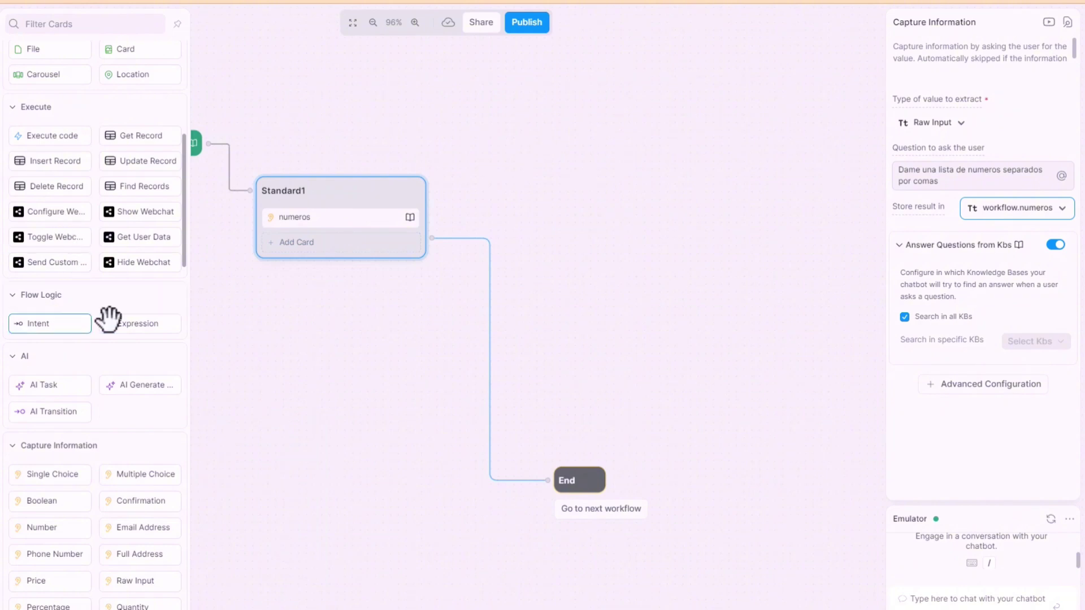
left_click(337, 243)
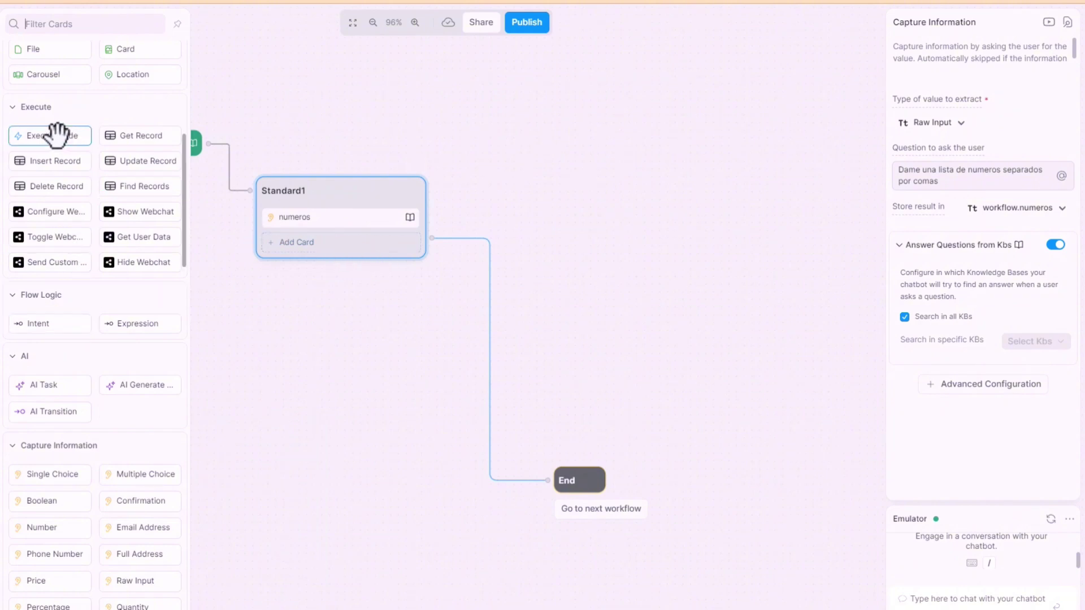
left_click_drag(59, 136, 345, 243)
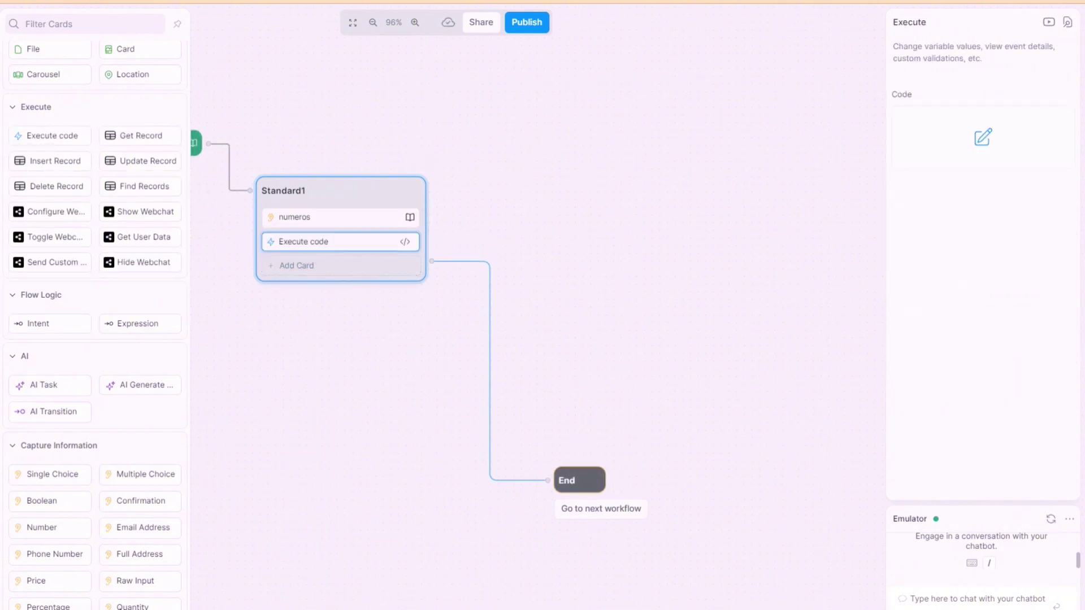
Have Botpress AI write the Execute code card's code from "extrae los valores separados por comas de la variable numeros y calcula la media aritmetica".
left_click(983, 138)
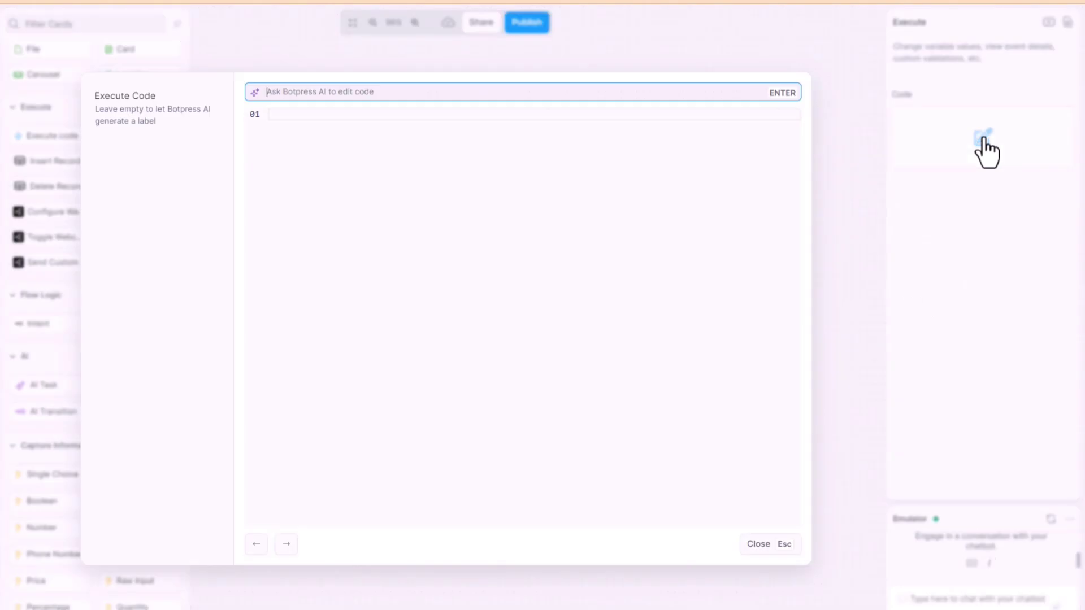
left_click(273, 117)
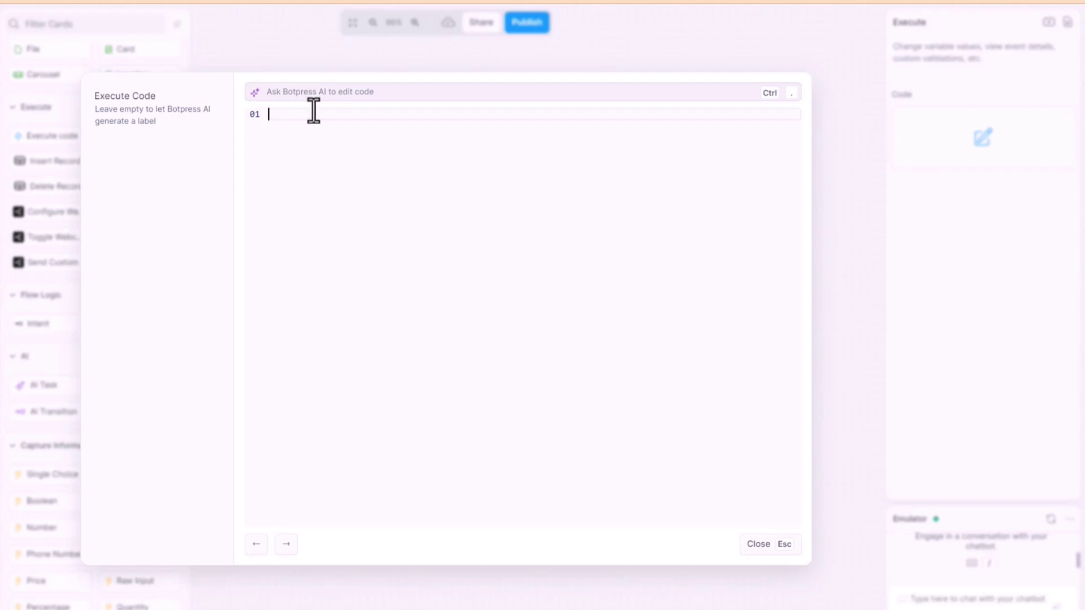
left_click(341, 93)
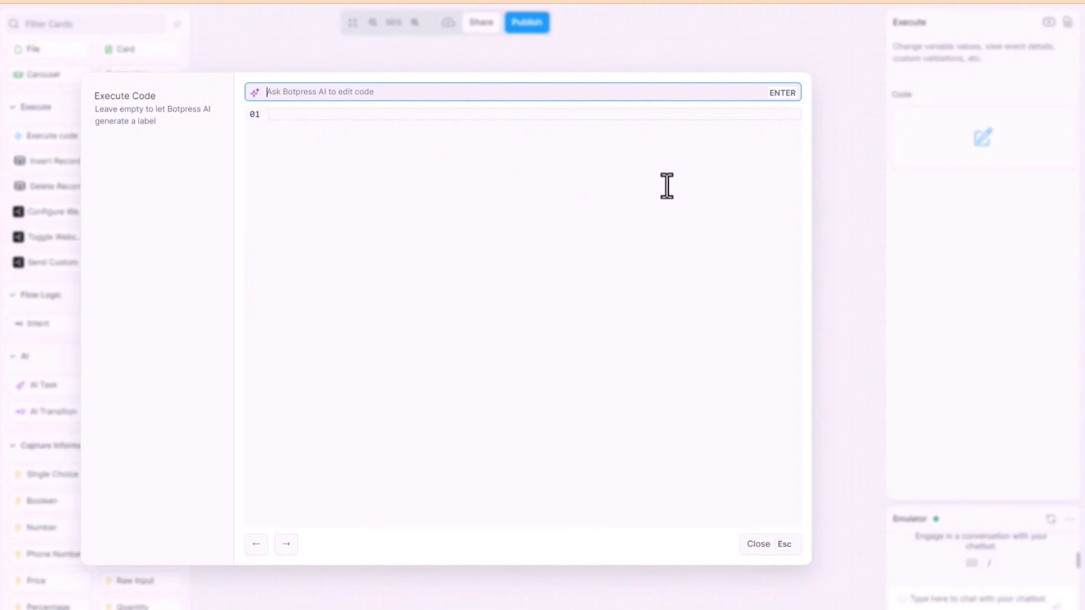
type("extraee")
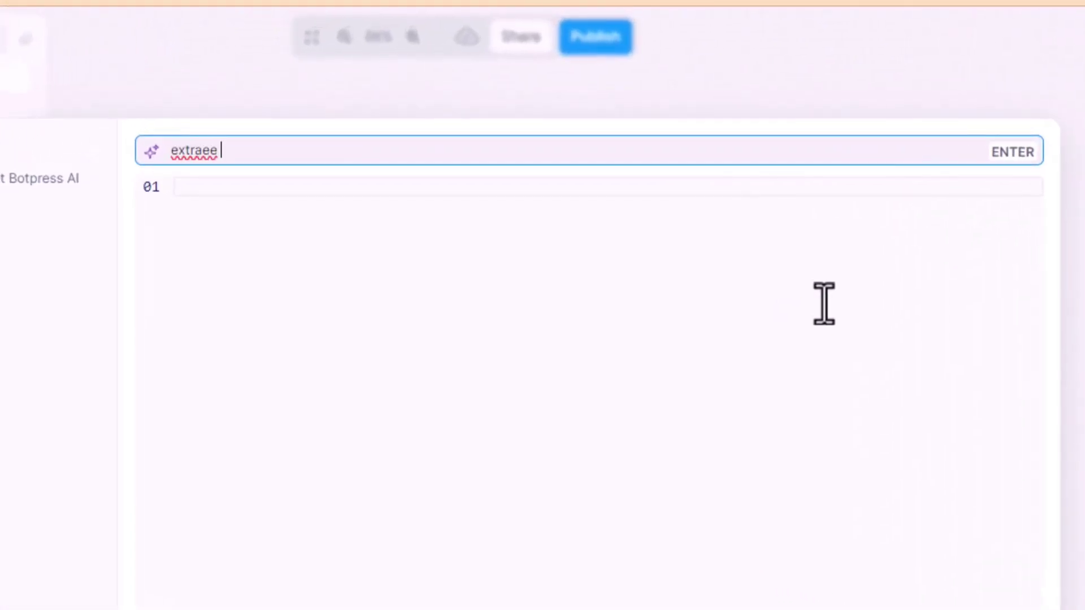
key("BackSpace")
key("BackSpace")
key("BackSpace")
type("los valores separados por comas")
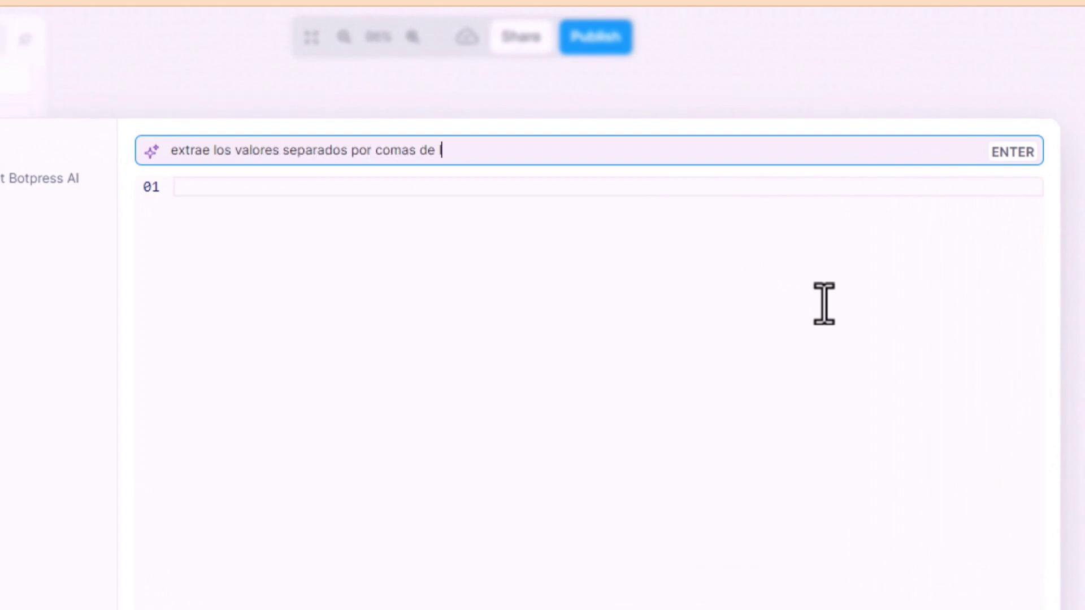
type(" de la variable numeros y cal")
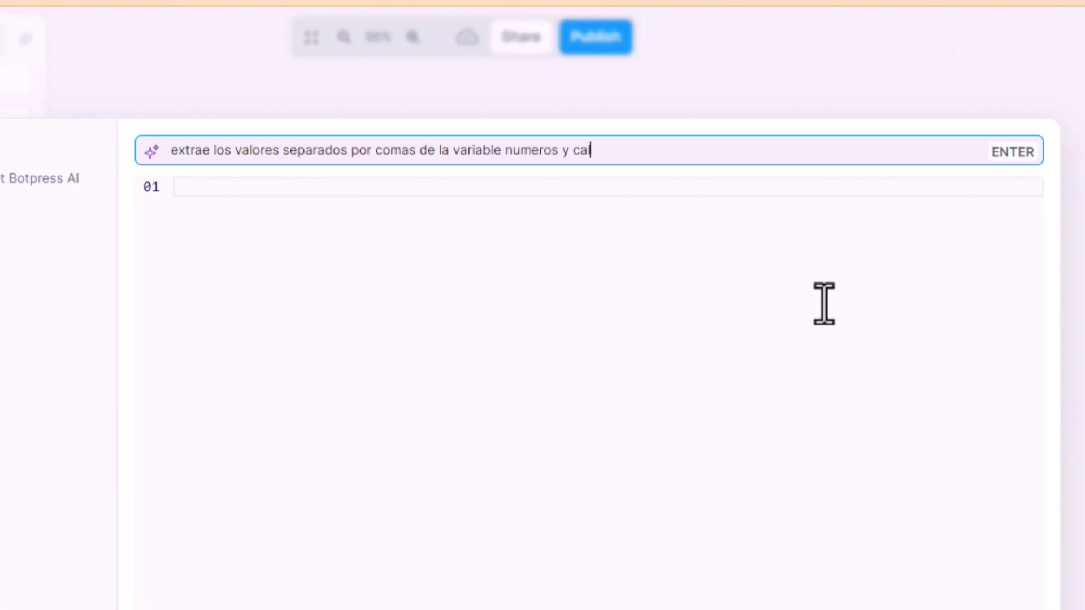
type("cula la media aritmetica")
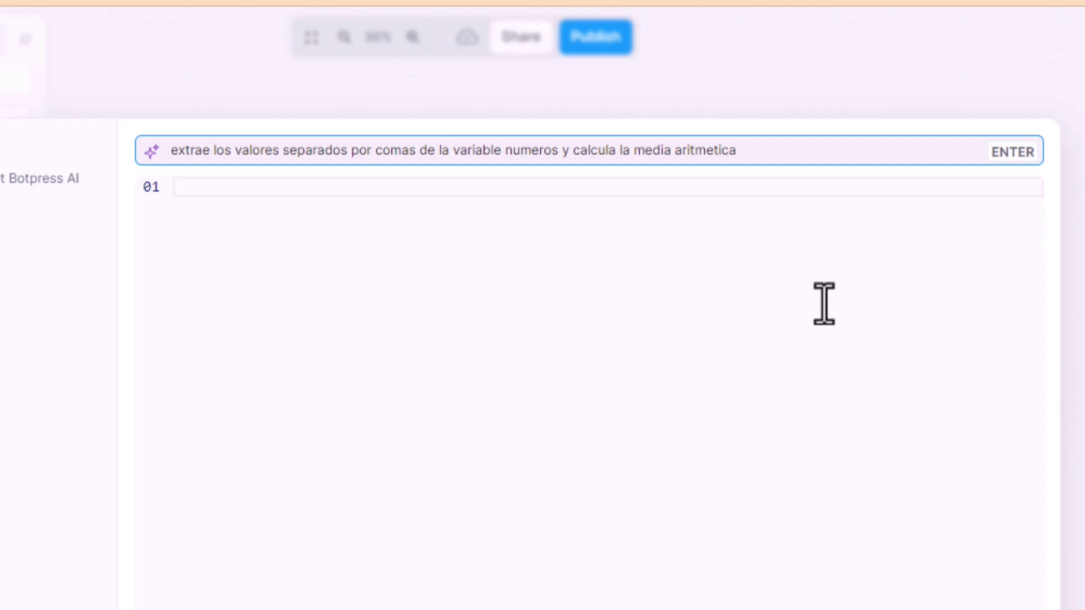
key("Return")
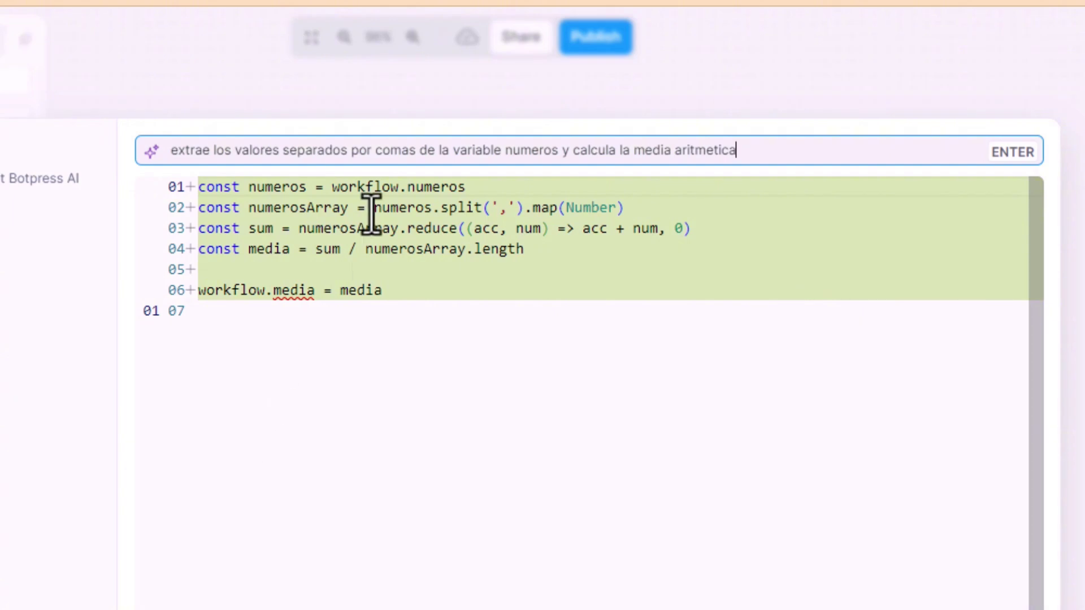
Review and accept the generated averaging code, and close the code editor.
mouse_move(270, 192)
mouse_move(455, 192)
mouse_move(300, 294)
right_click(879, 298)
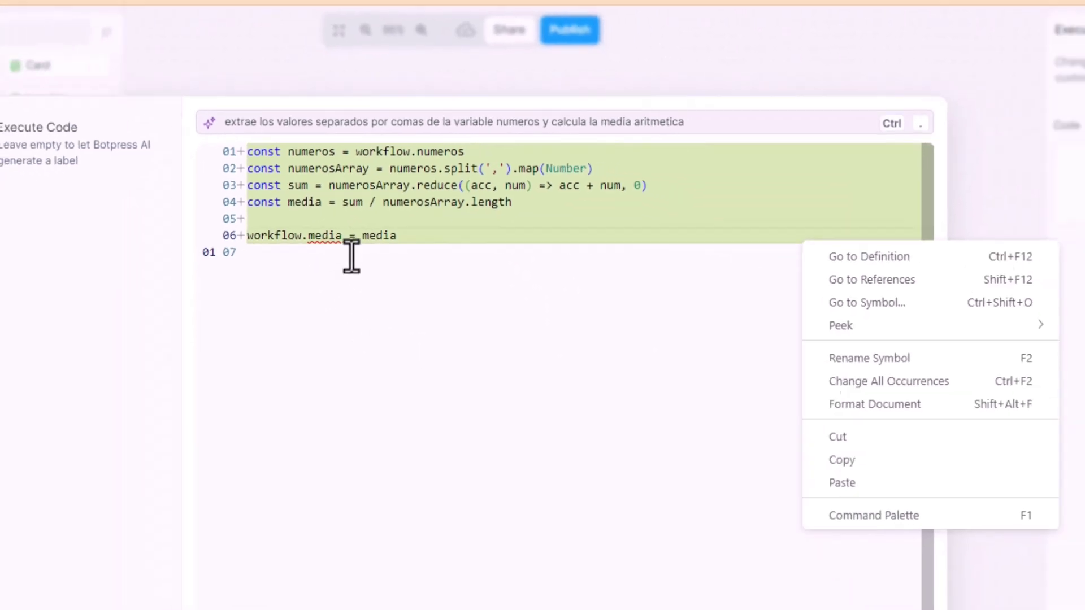
left_click(782, 541)
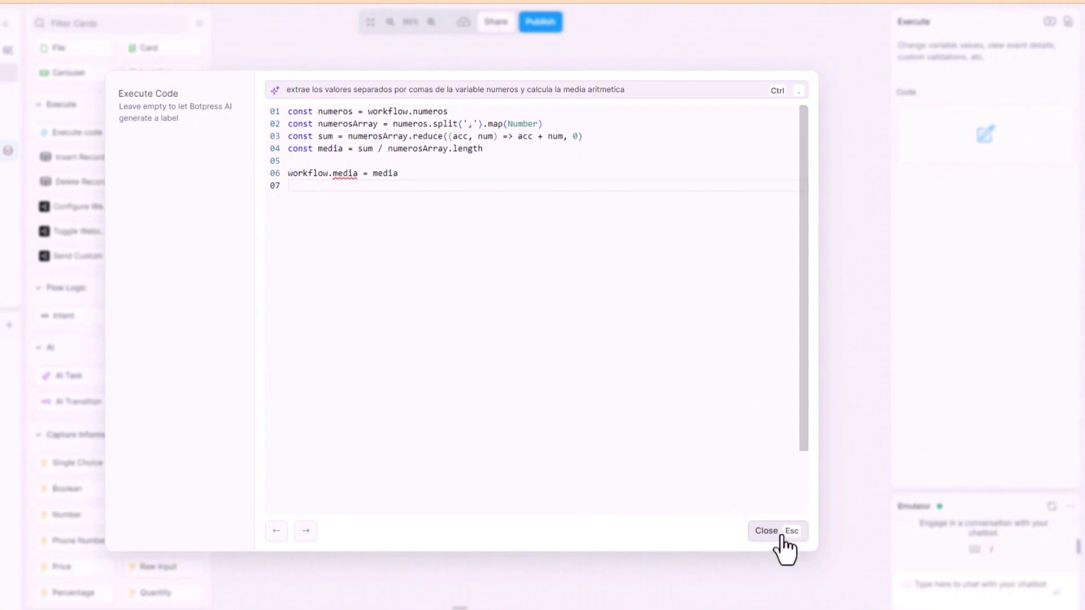
left_click(774, 531)
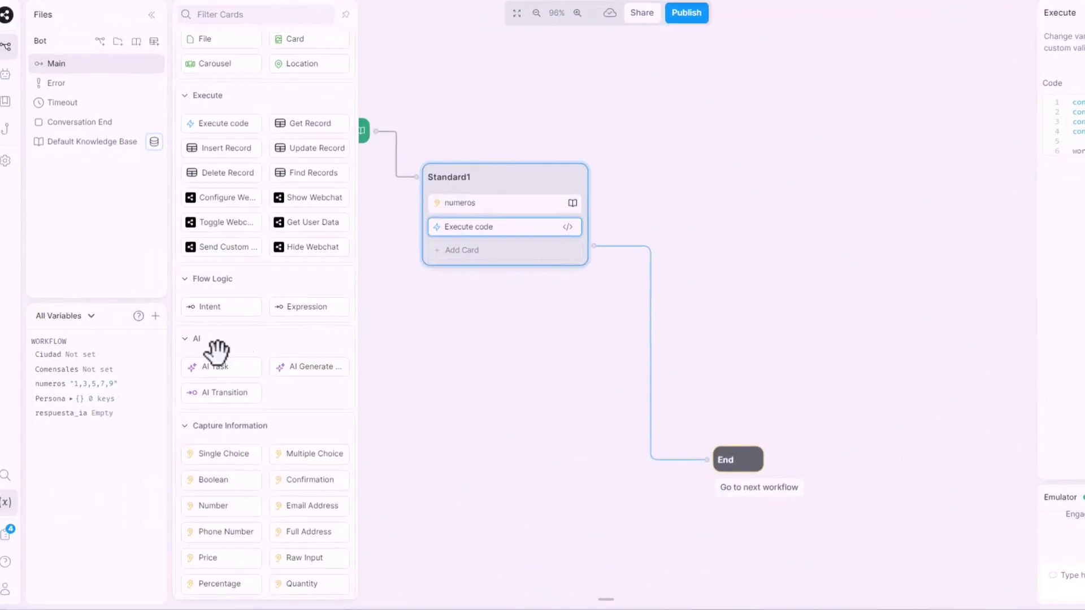
Create a workflow variable of type String named media.
left_click(156, 316)
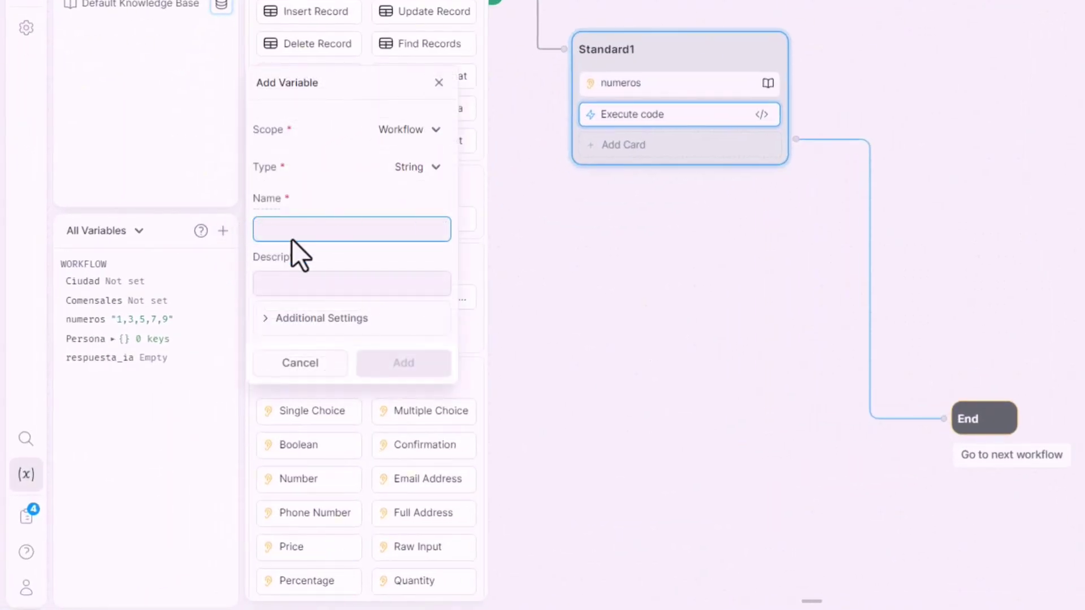
type("media")
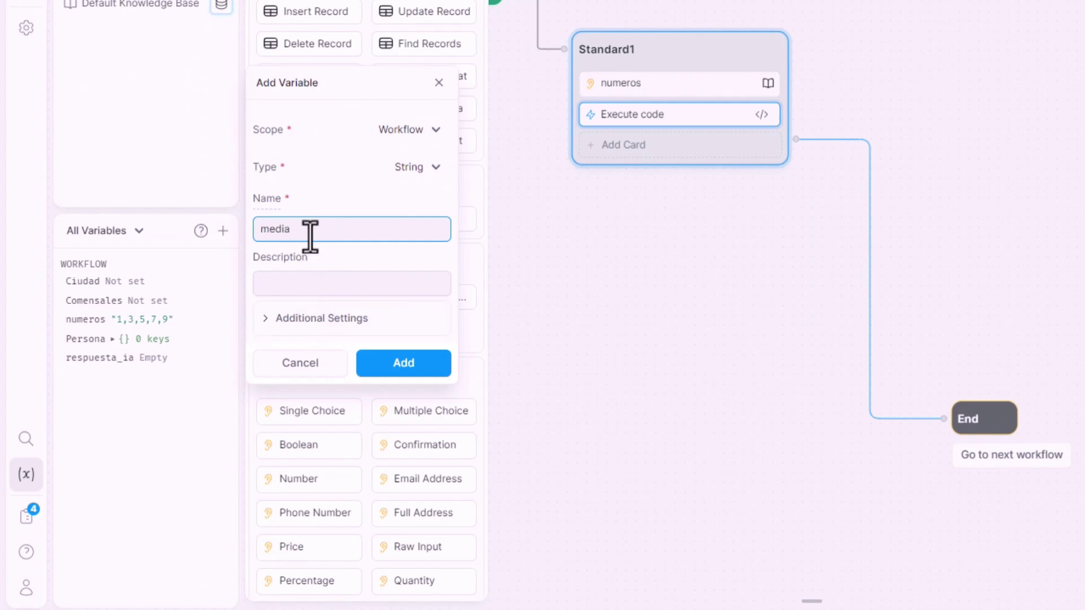
left_click(403, 366)
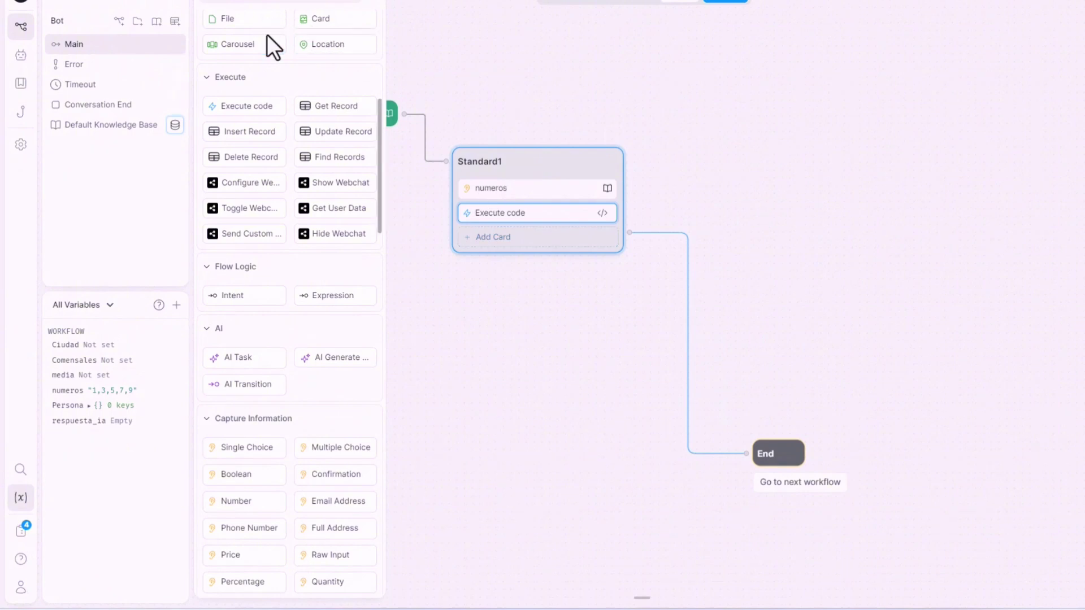
Add a Text card below the Execute code card in Standard1 with the message "El resultado es : {{workflow.media}}".
scroll(244, 44, "up", 3)
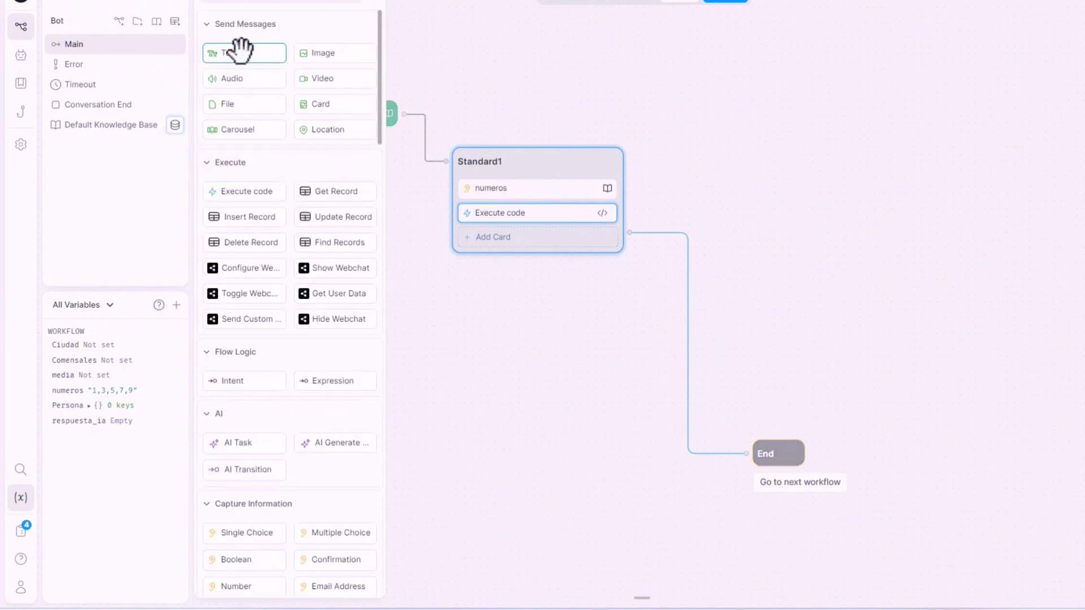
left_click_drag(240, 51, 537, 273)
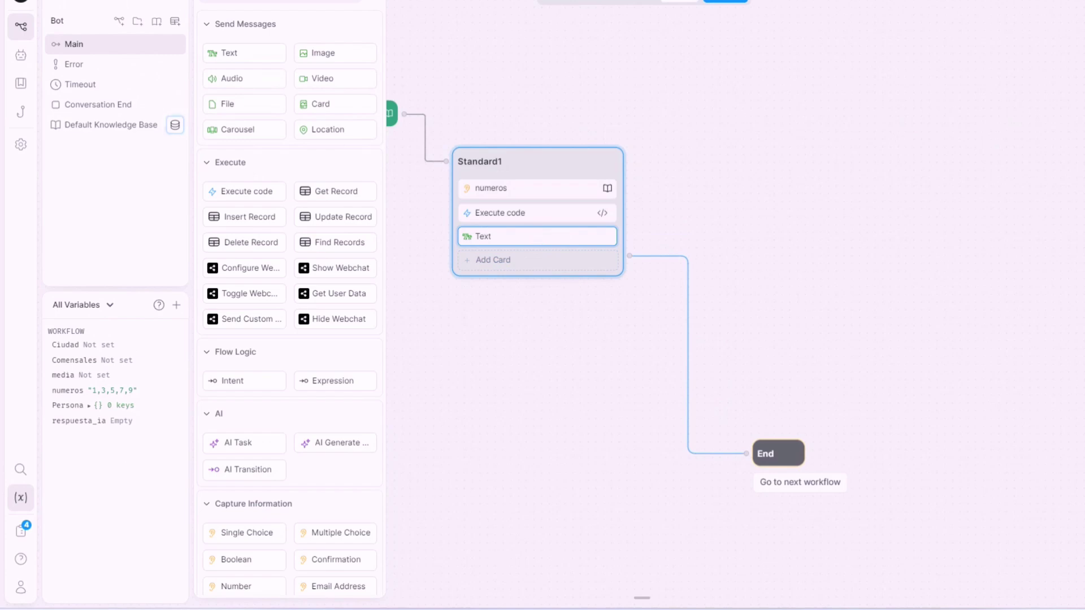
type("El resultado es :")
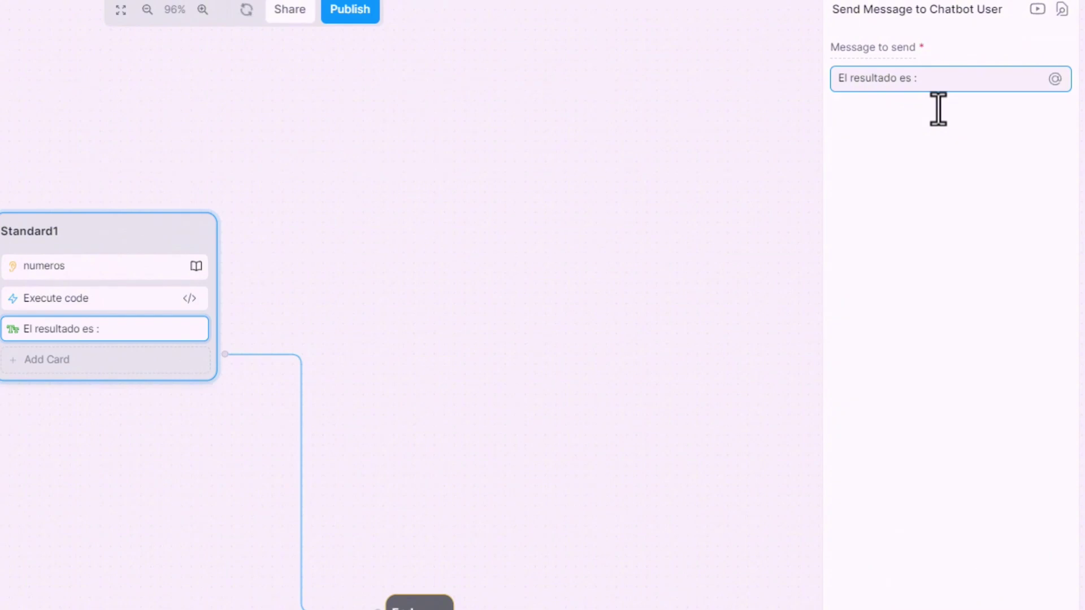
type("{{")
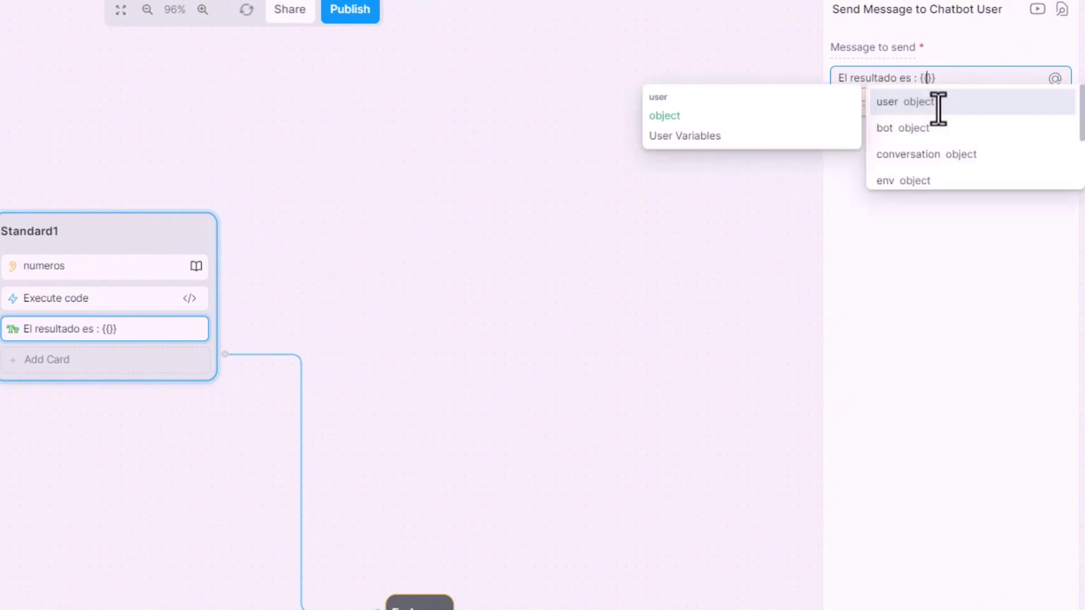
type("wor")
left_click(939, 107)
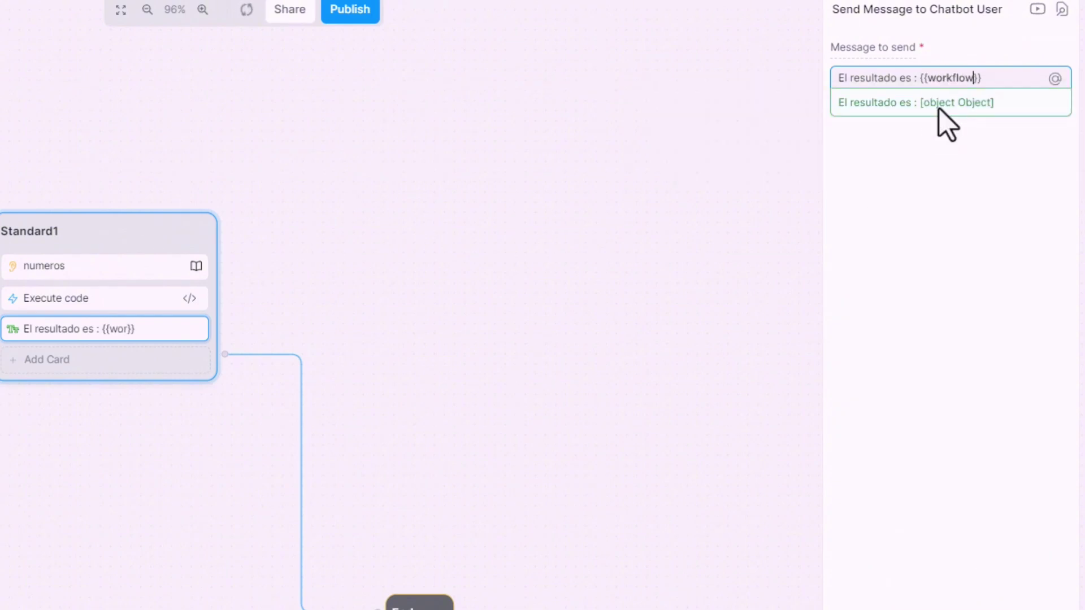
type(".media")
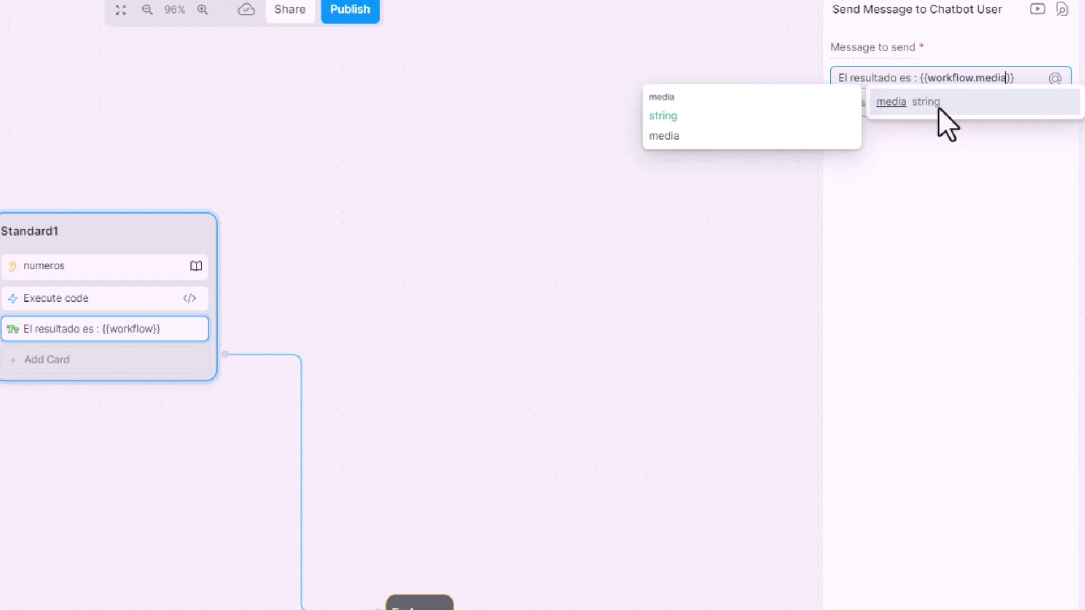
left_click(939, 106)
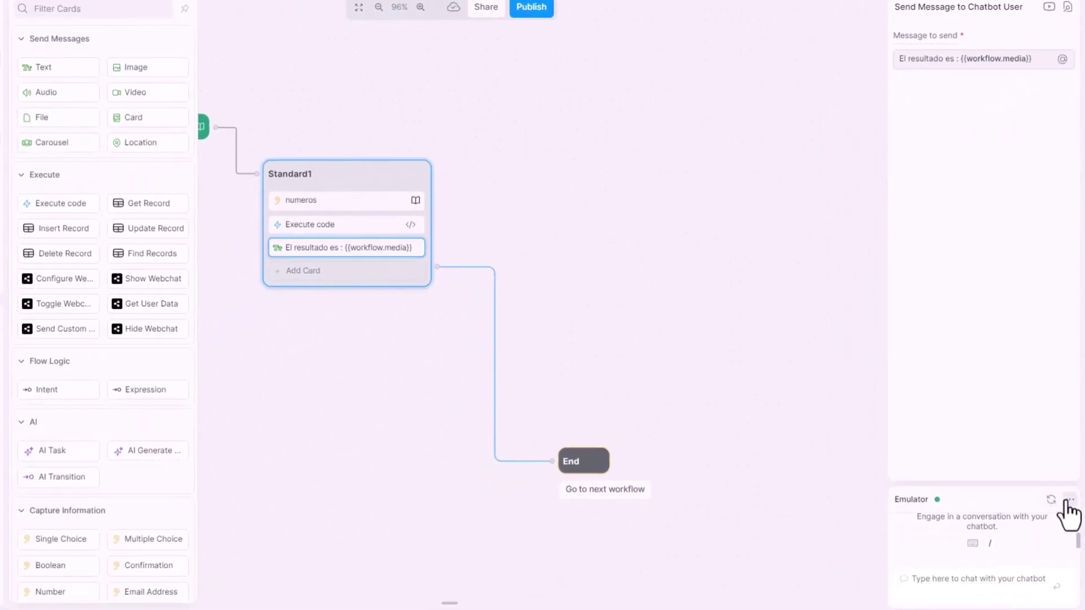
Test the bot in the enlarged emulator by sending "hola" and answering the question with 1,3,5,7,9.
left_click(1060, 499)
type("h")
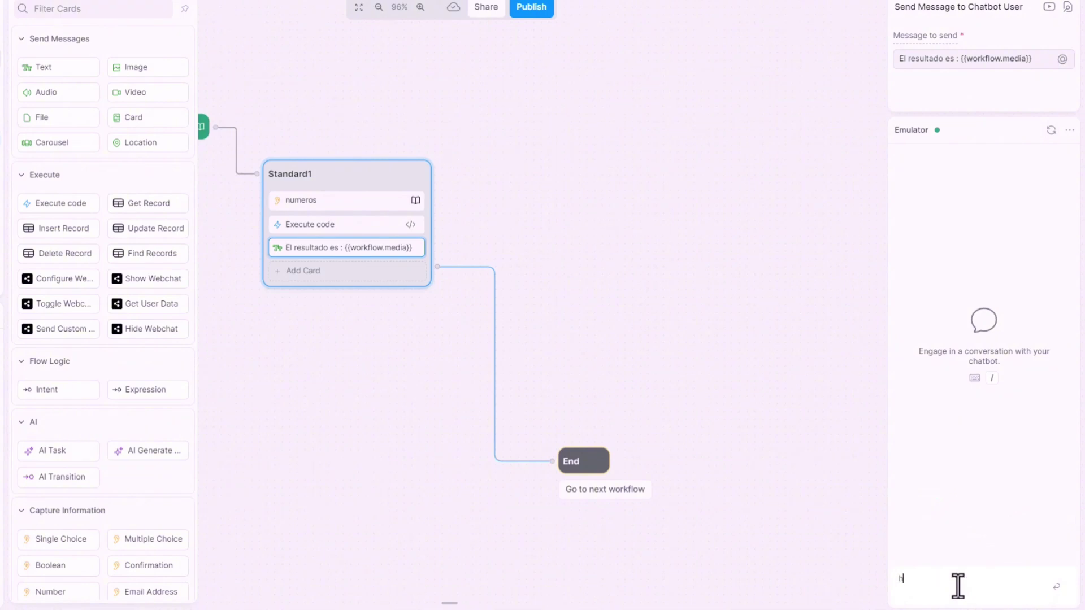
type("ola")
key("Return")
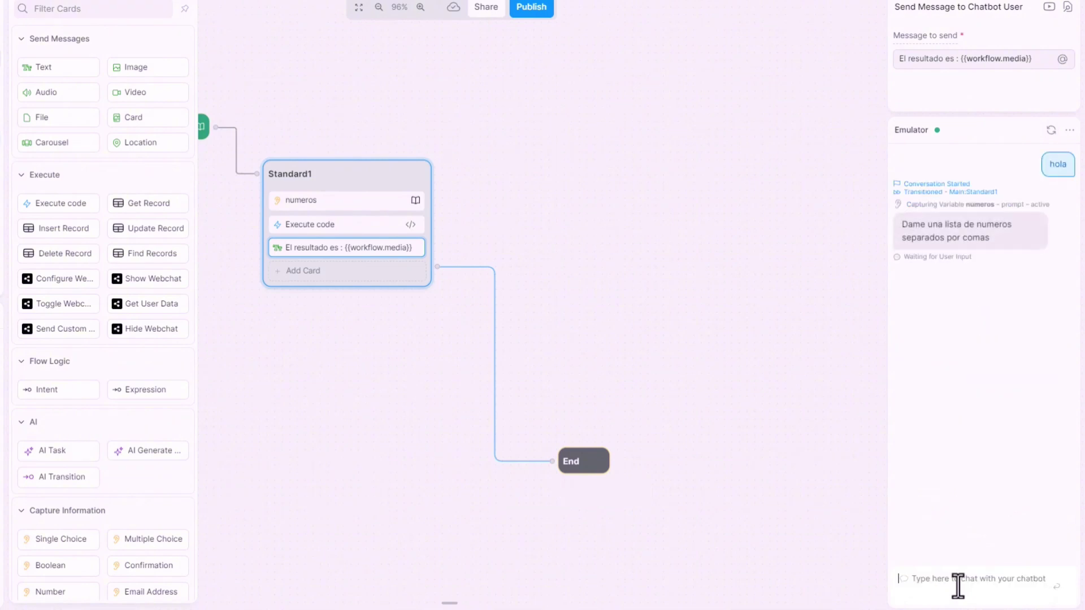
type("1,3,5,7,9")
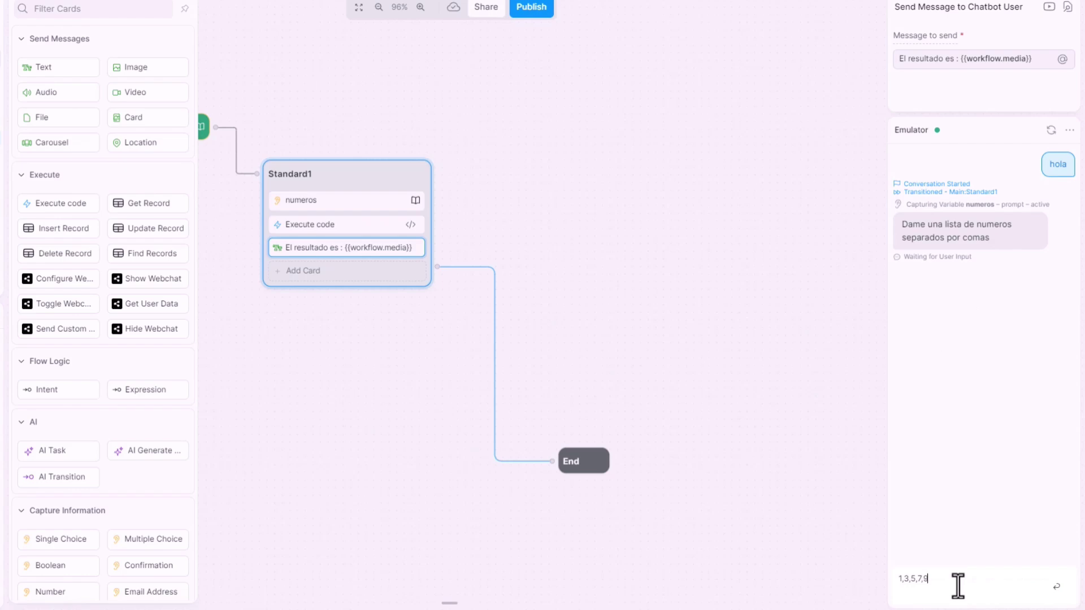
key("Return")
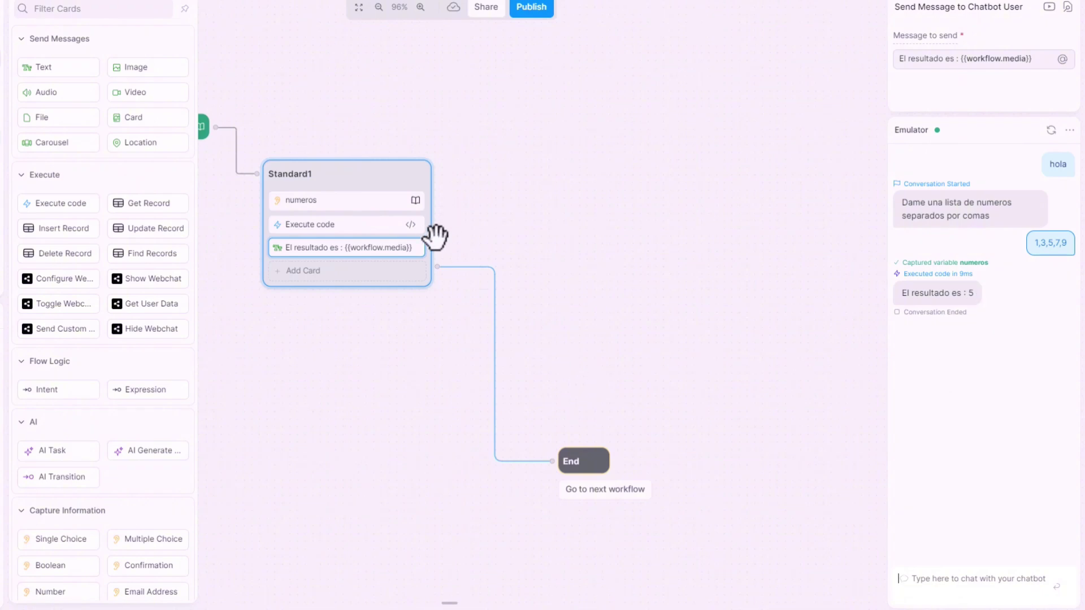
Bring up the ChatGPT browser window for a look and minimize it again.
left_click_drag(0, 34, 648, 55)
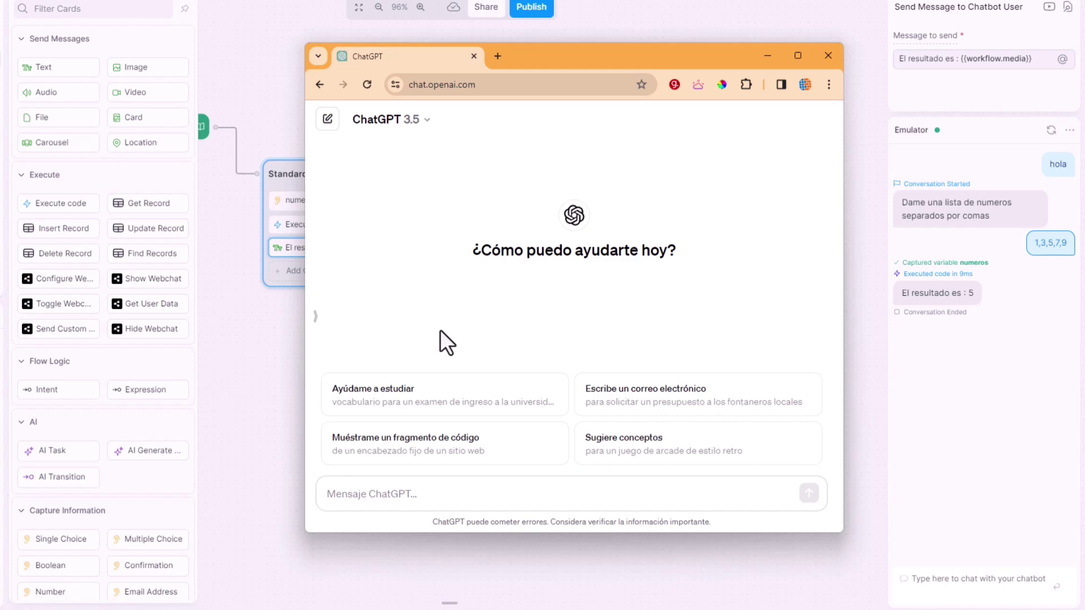
left_click(768, 55)
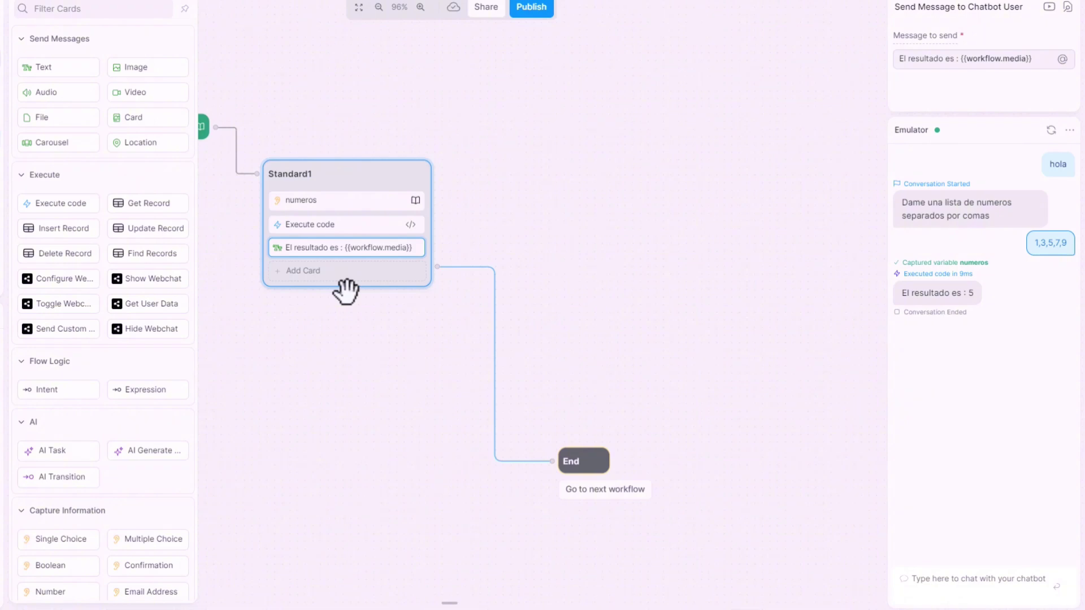
Review the Execute code card's averaging code in the editor and close it.
left_click(362, 225)
left_click(1024, 118)
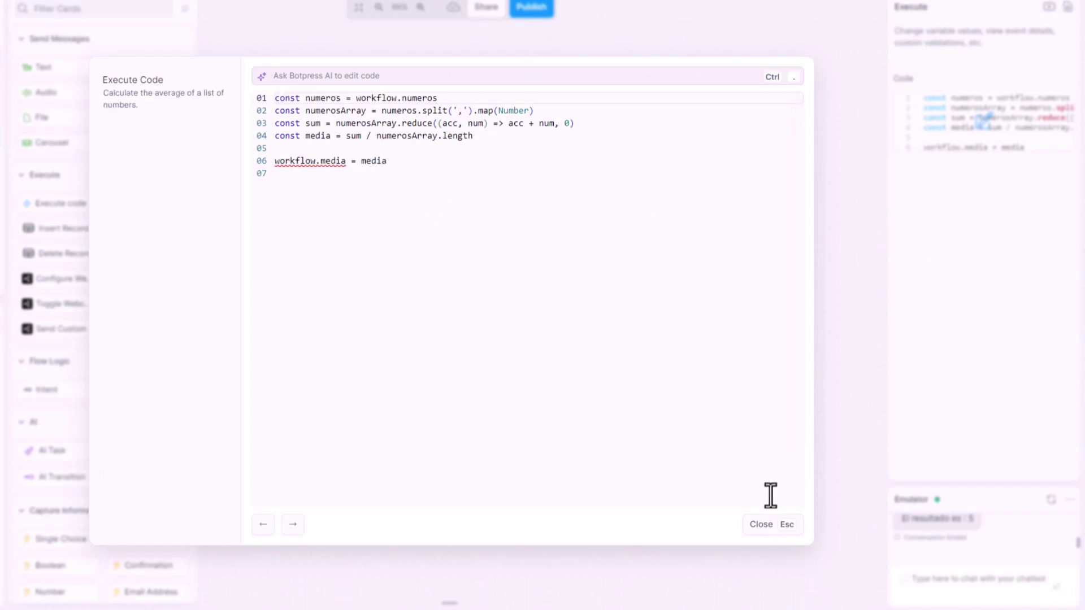
key("Escape")
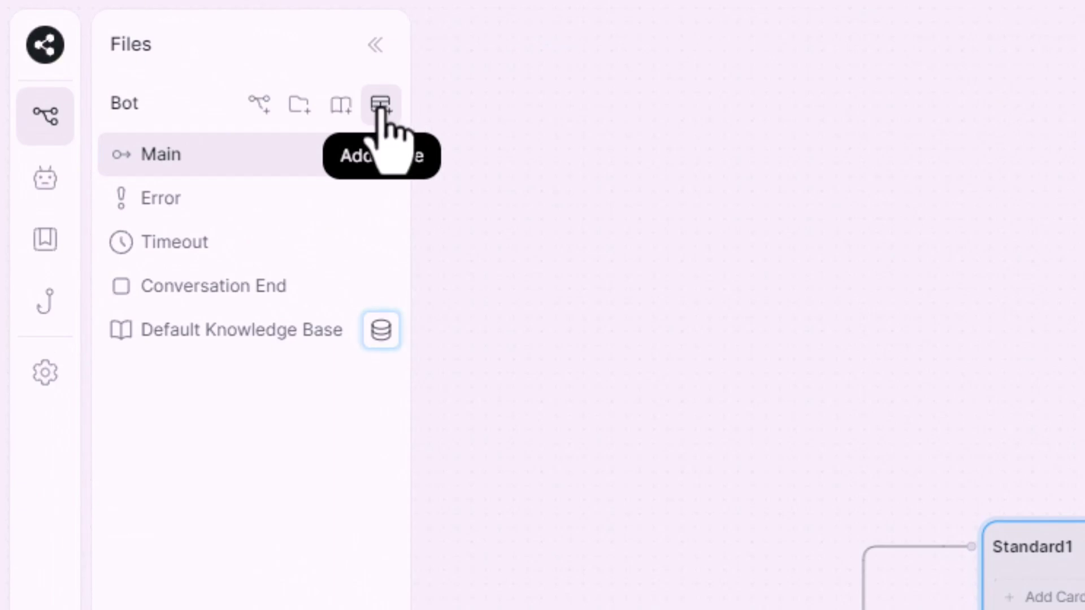
Create a new table for the bot and name it UsuariosTable.
left_click(389, 107)
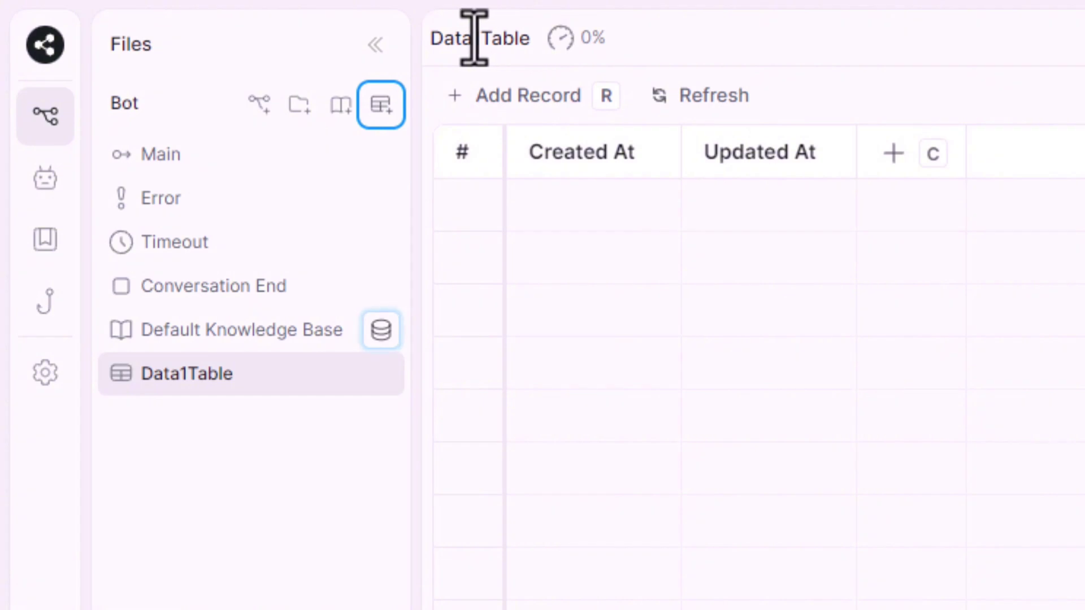
left_click_drag(482, 37, 432, 37)
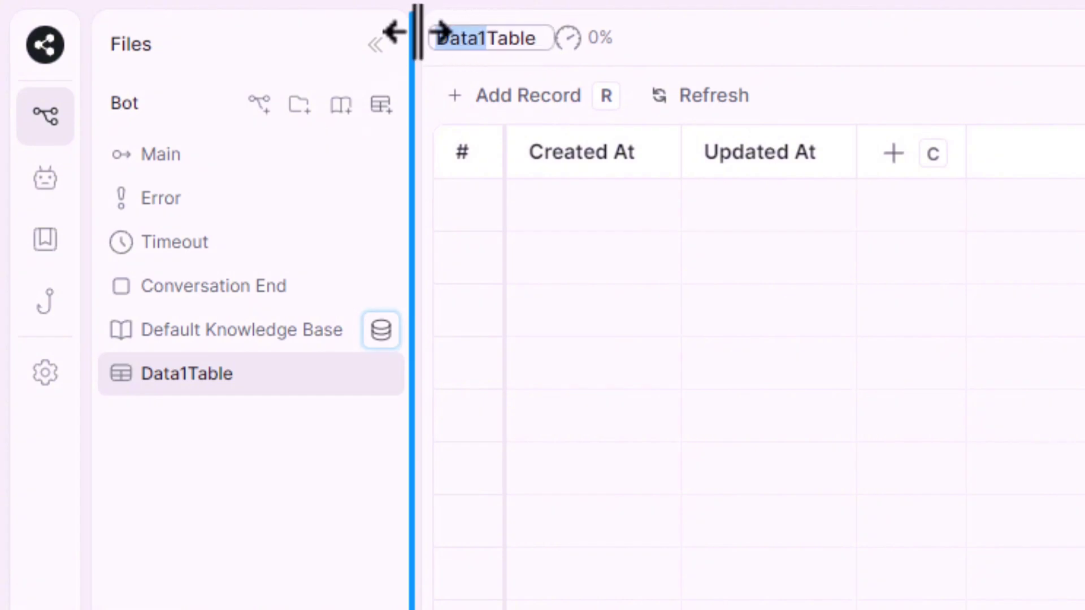
type("Usuarios")
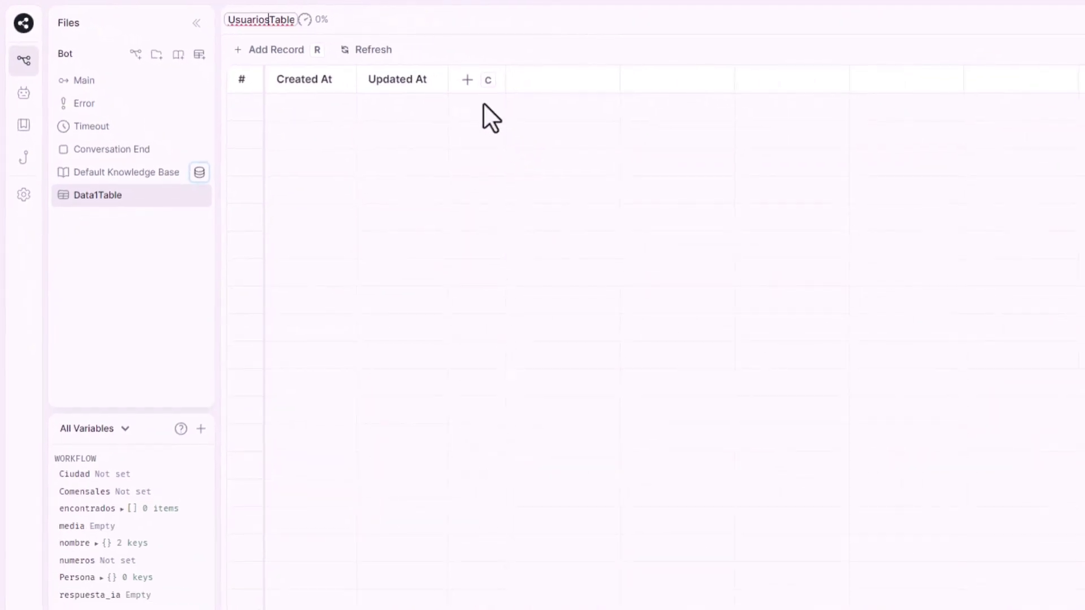
Add a searchable String column named Nombre to UsuariosTable.
left_click(467, 81)
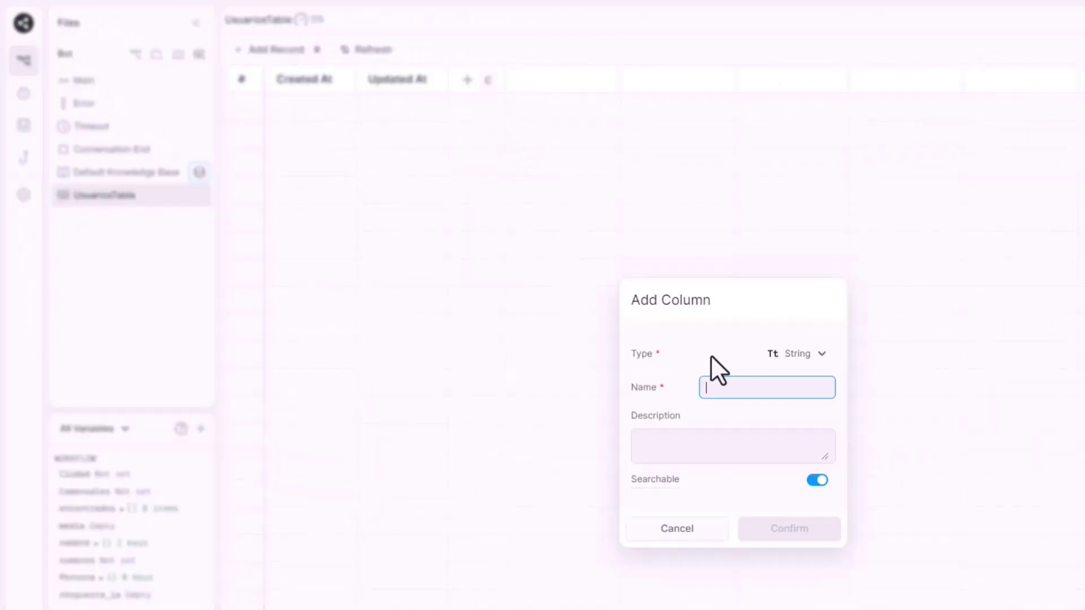
type("Nombre")
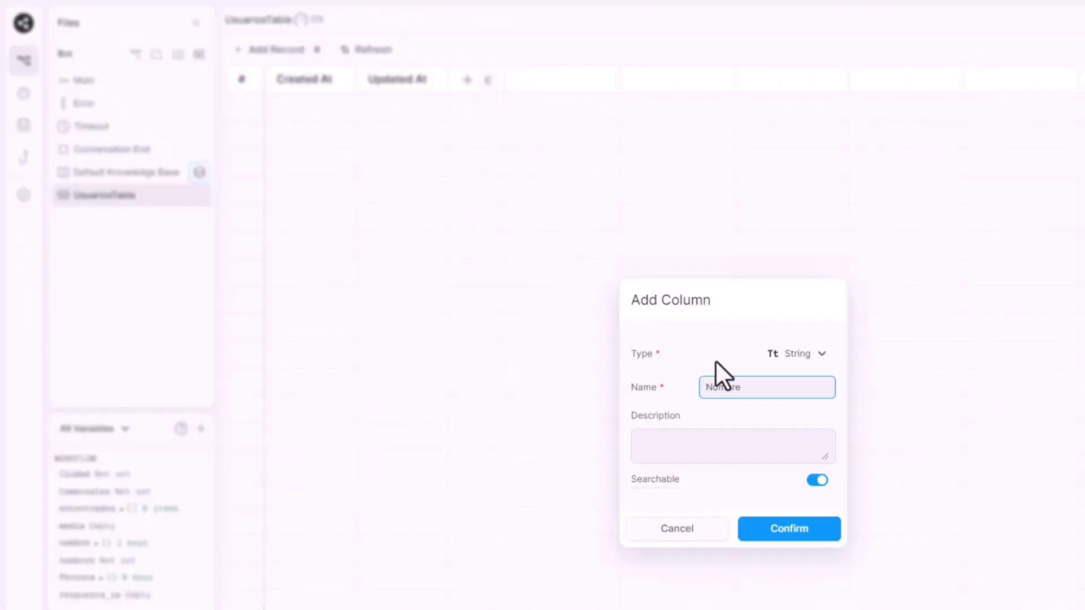
left_click(806, 529)
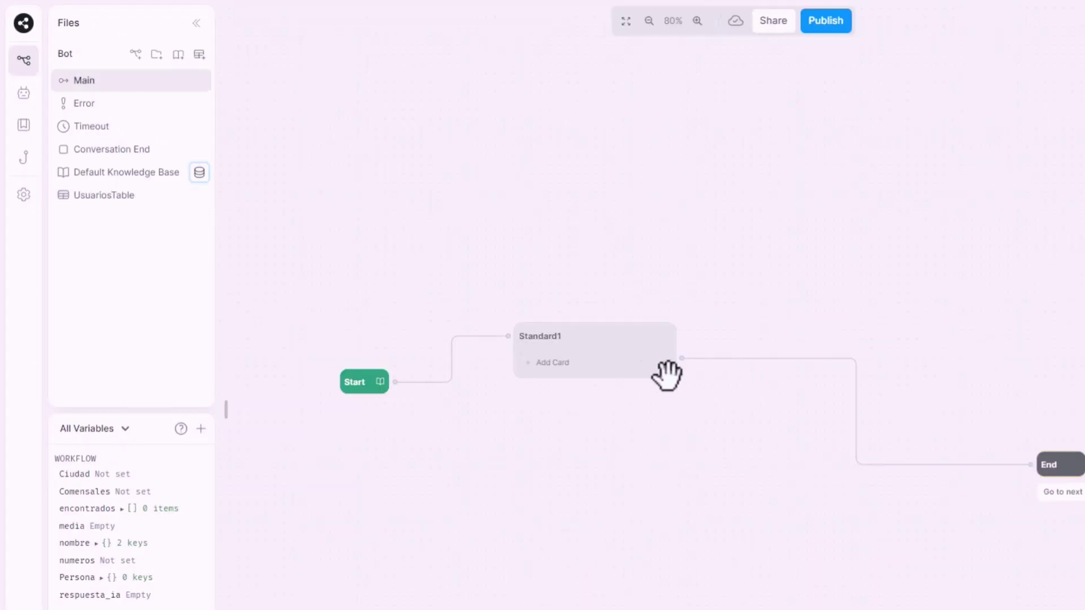
Add a Person Name capture card to Standard1 asking "Hola, Como te llamas?" and turn off answering questions from knowledge bases.
left_click(544, 347)
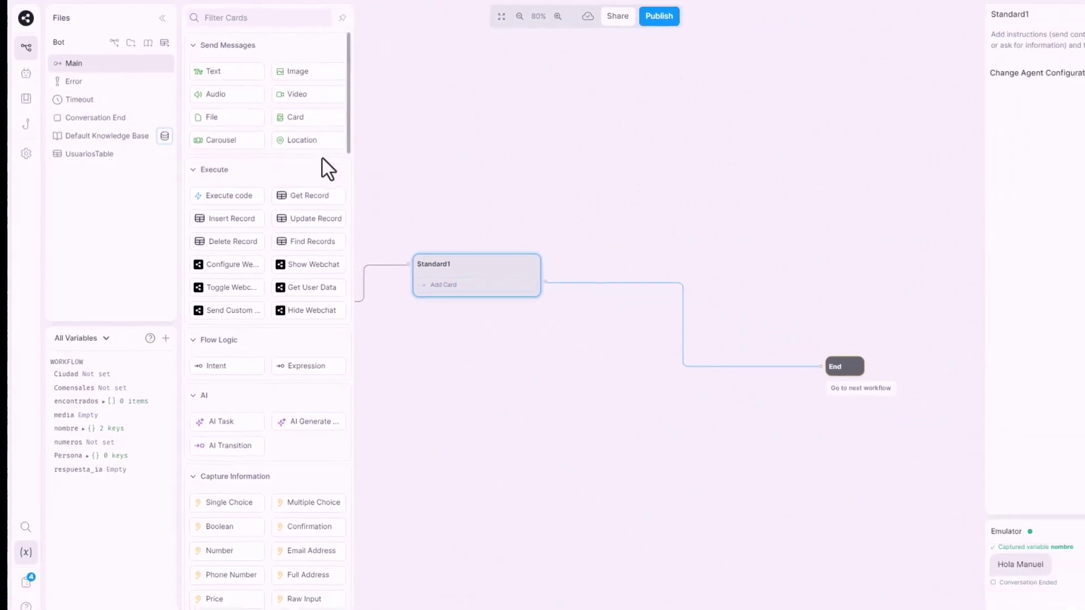
scroll(303, 574, "down", 2)
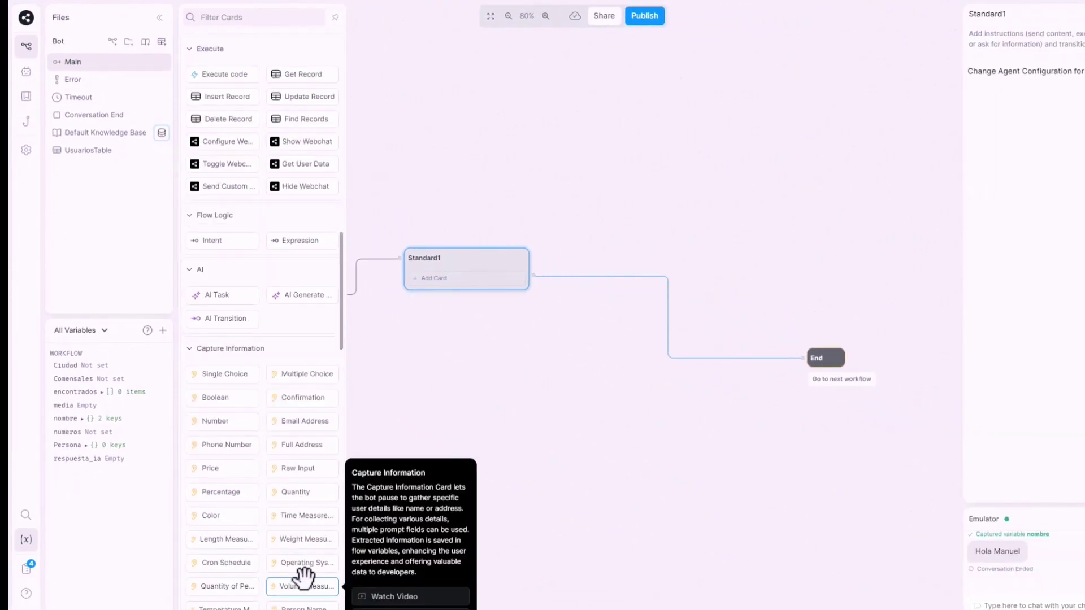
scroll(303, 575, "down", 2)
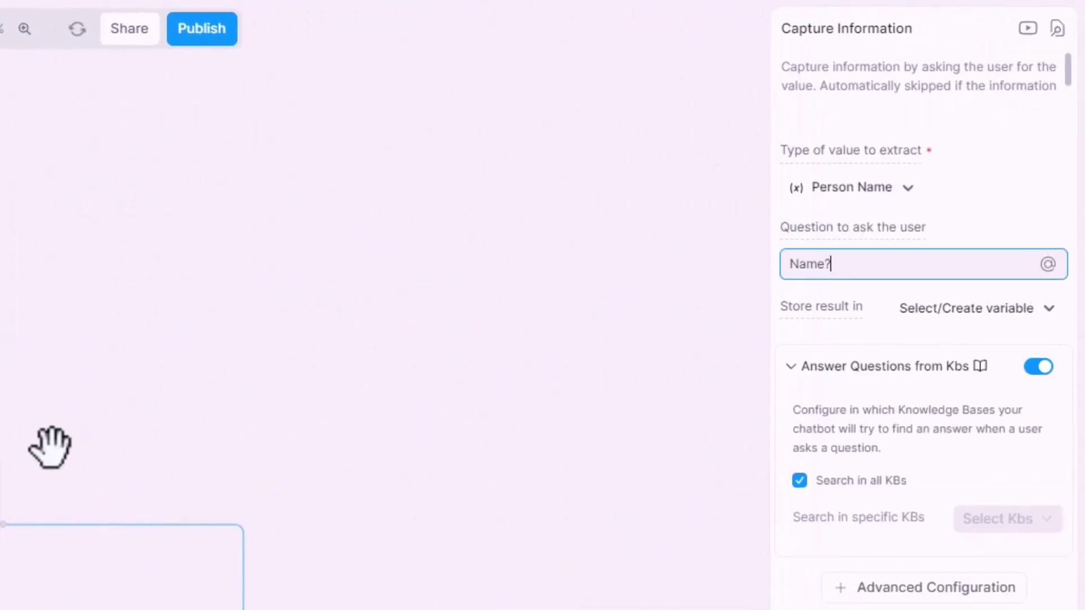
key("ctrl+a")
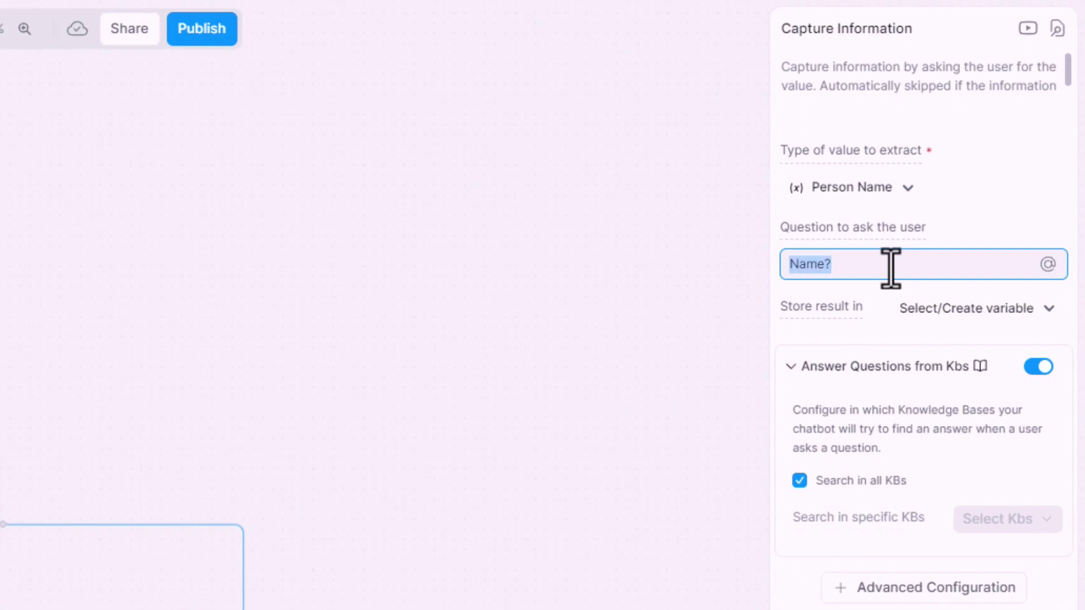
type("Hola,")
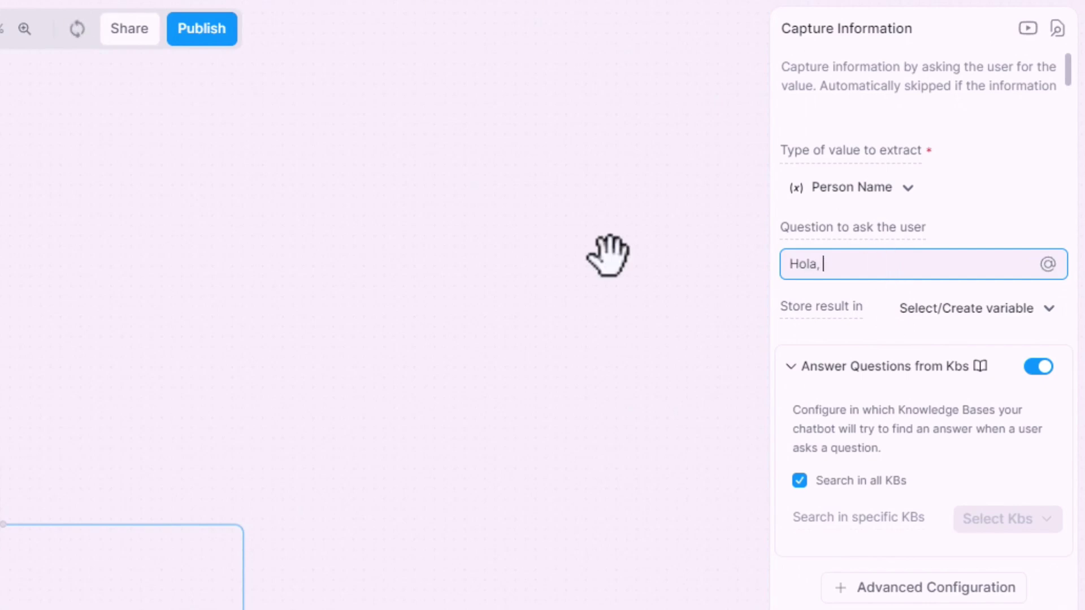
type(" Como tel lamas?")
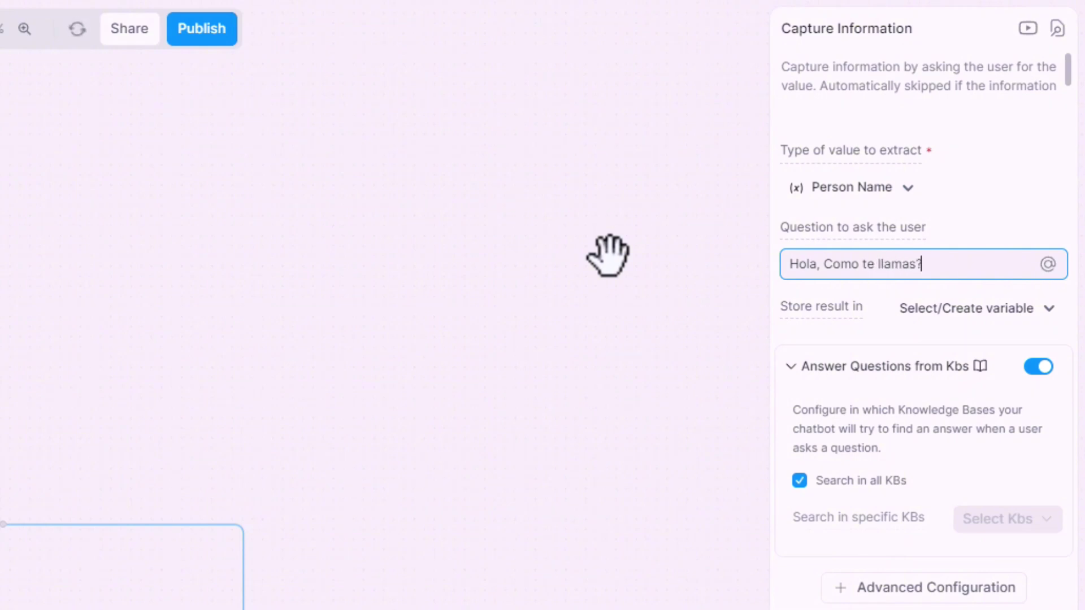
left_click(1041, 367)
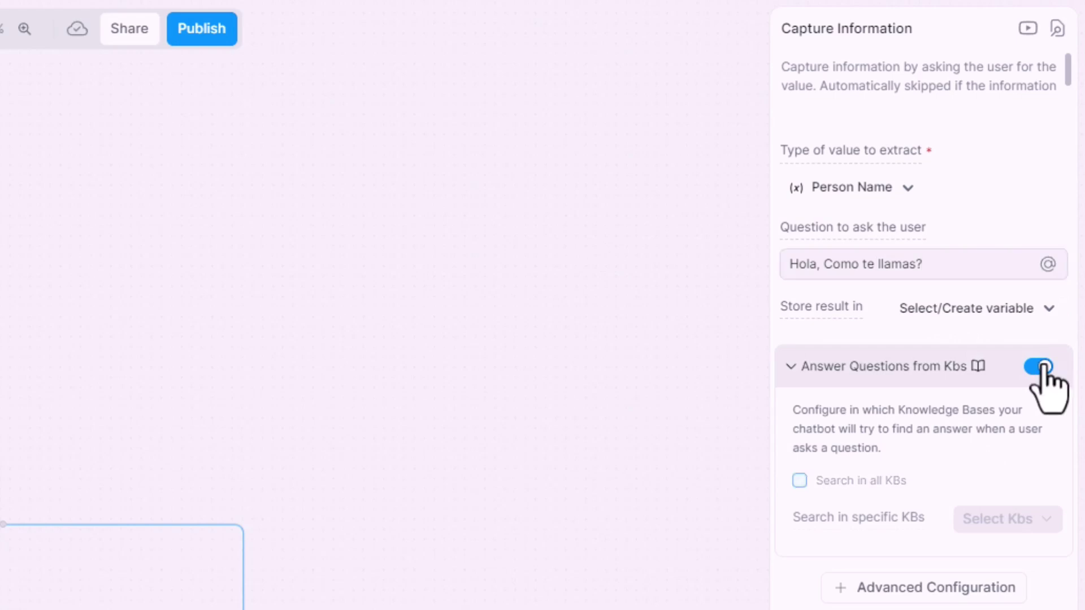
Choose workflow.nombre to store the captured answer, and delete that existing variable from the workflow variables.
left_click(1044, 318)
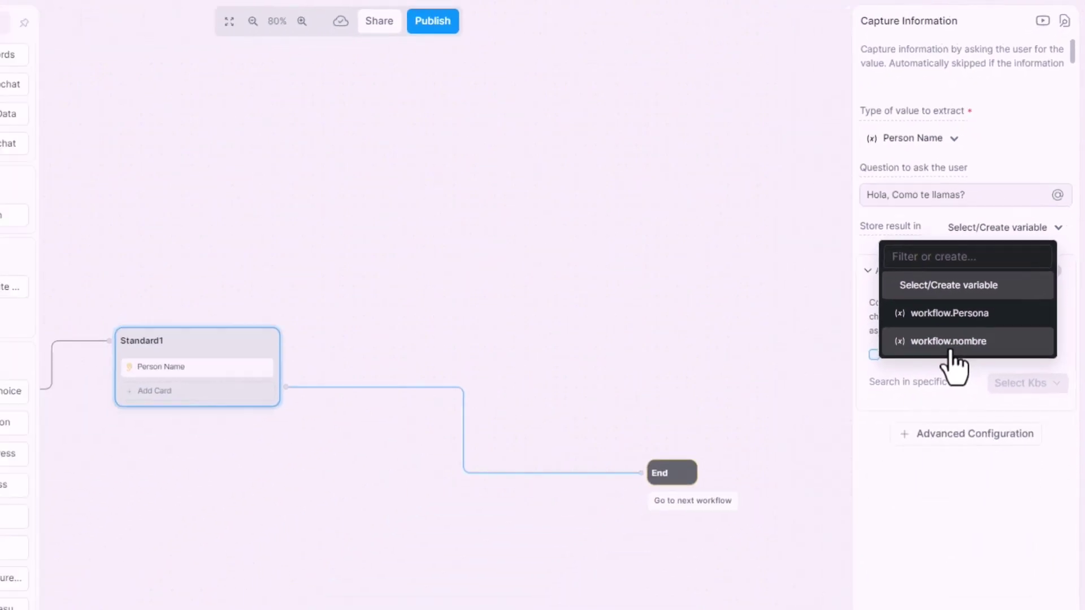
left_click(949, 342)
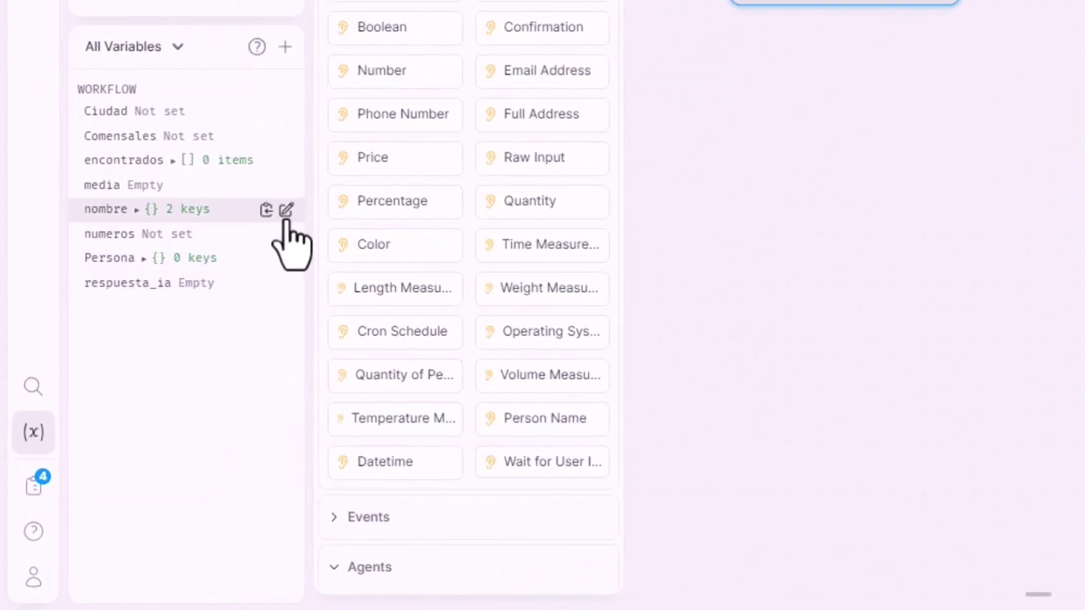
left_click(286, 210)
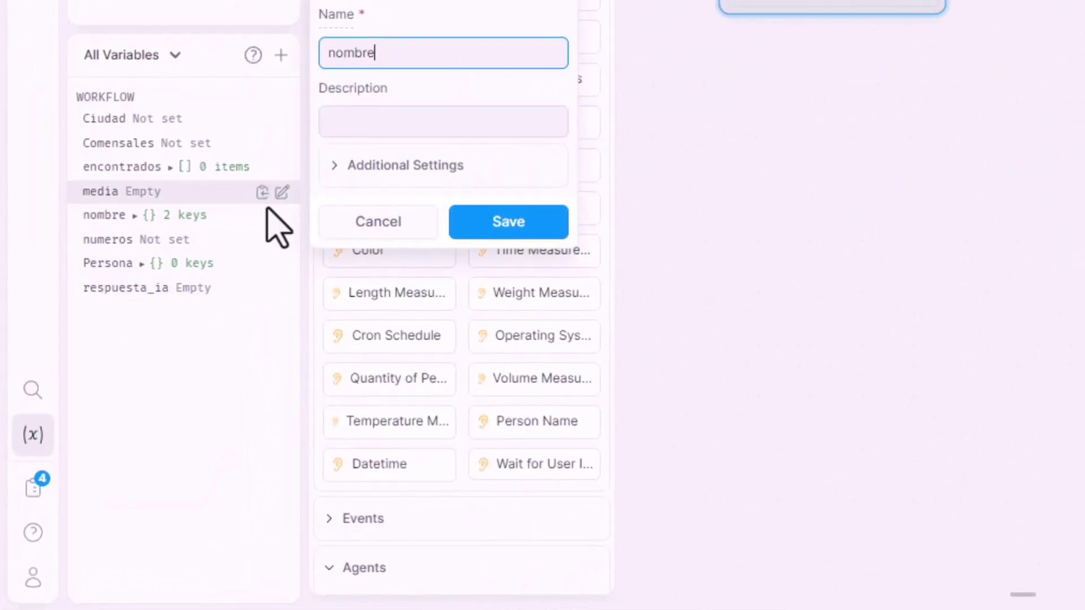
left_click(262, 214)
left_click(896, 237)
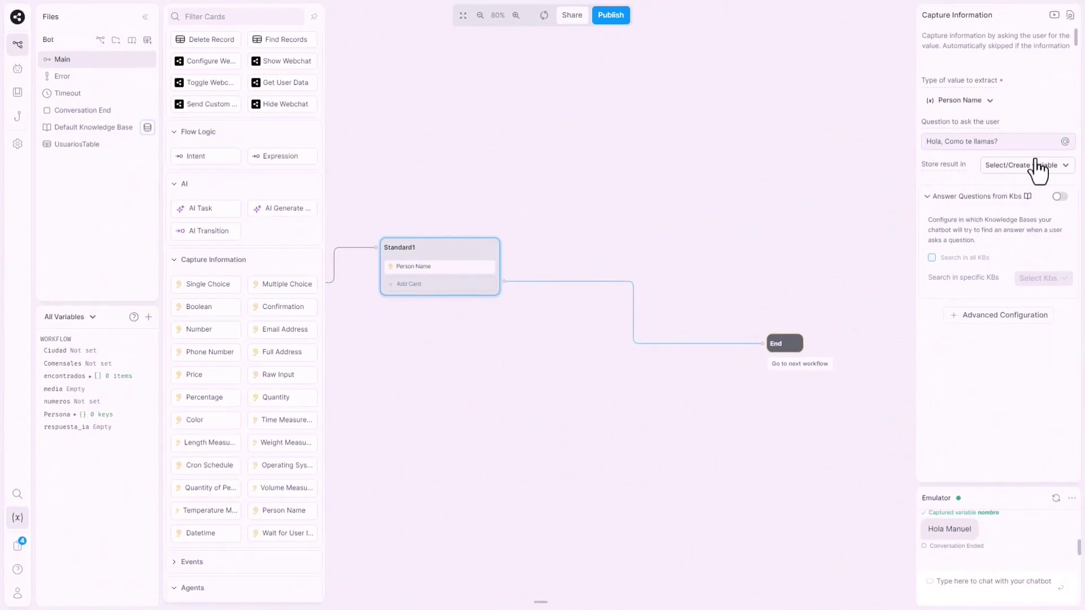
Create a new variable named nombre to store the Person Name card's result.
left_click(1039, 170)
type("nom")
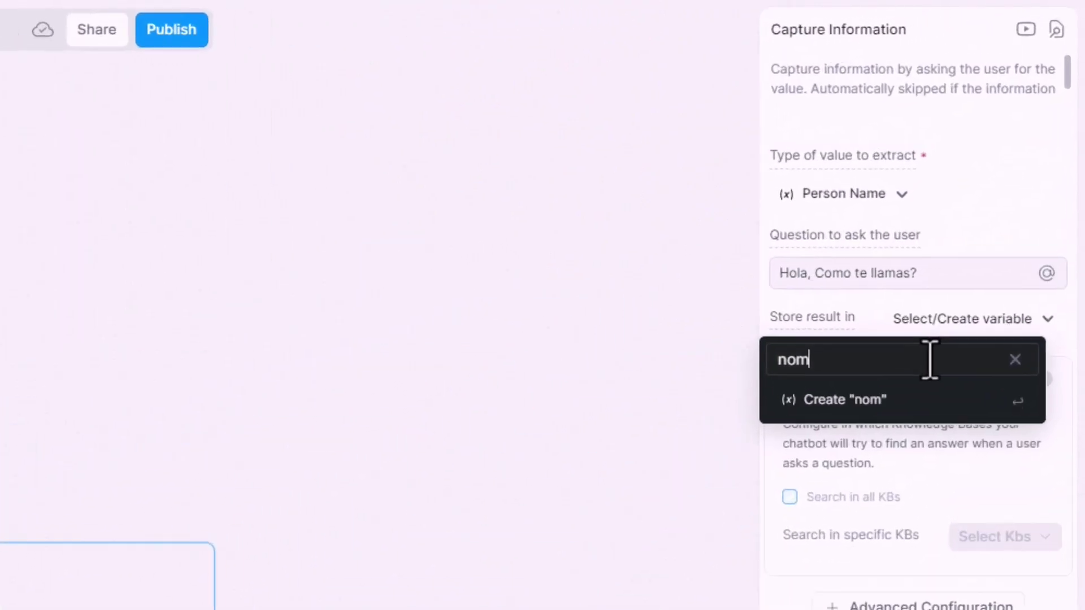
type("bre")
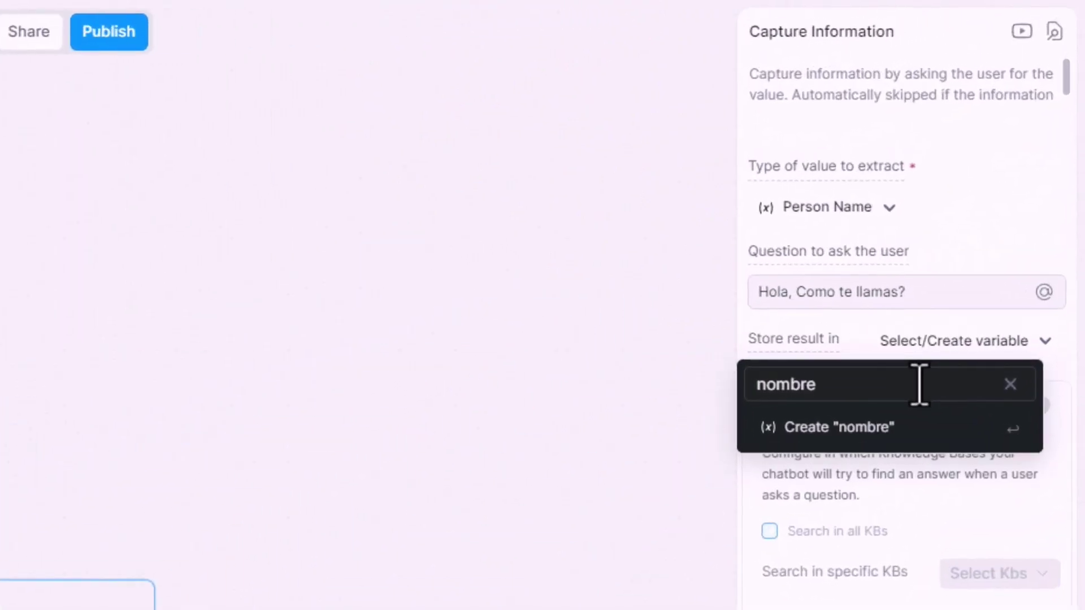
key("Return")
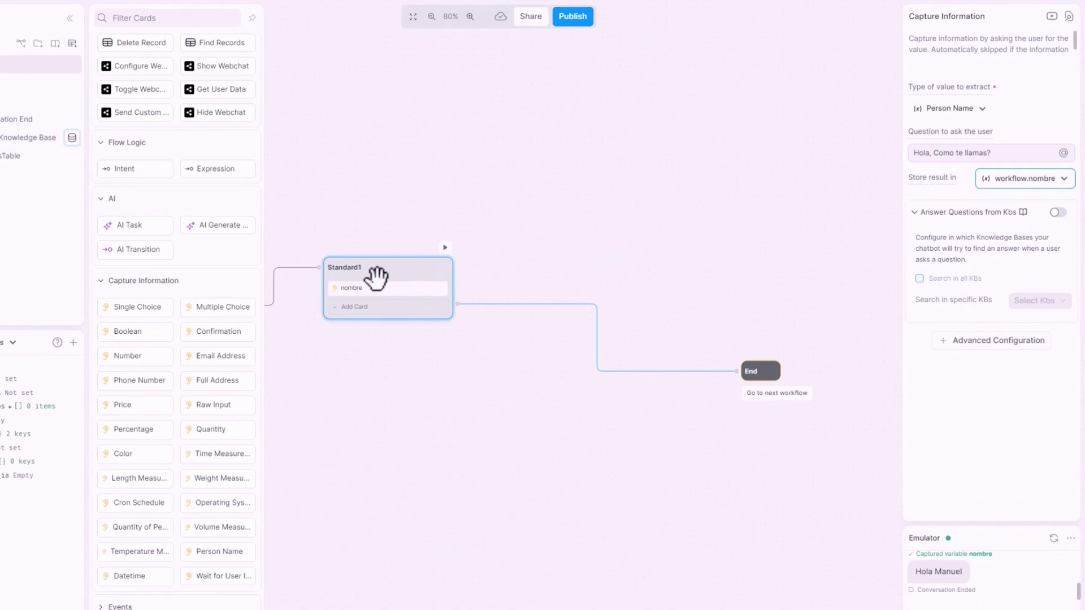
Add an Insert Record card below the nombre card in Standard1 and set its table to UsuariosTable.
scroll(163, 282, "up", 4)
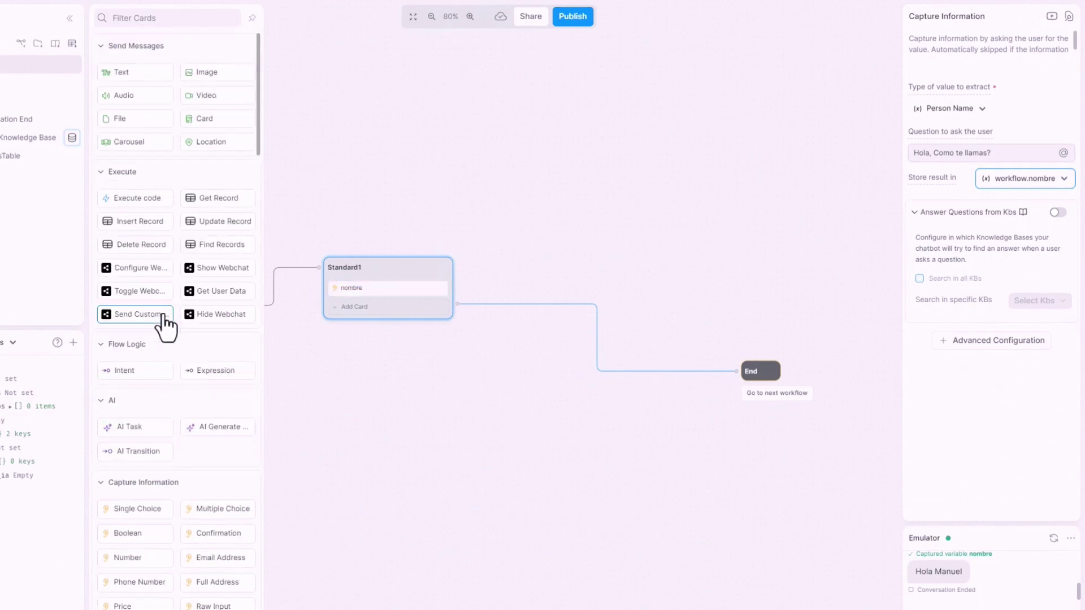
left_click_drag(137, 219, 367, 309)
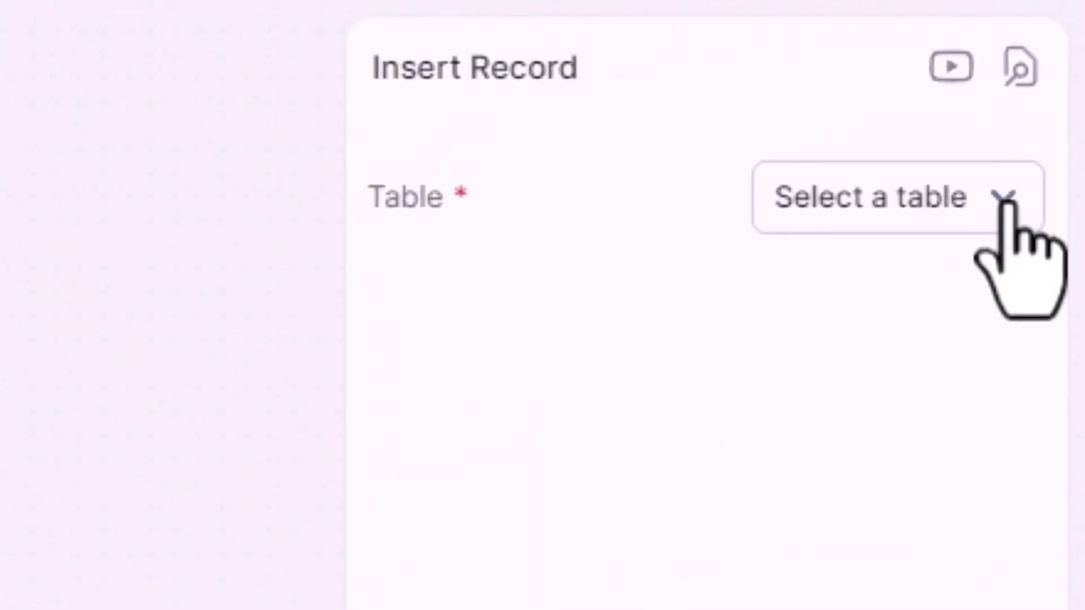
left_click(1005, 199)
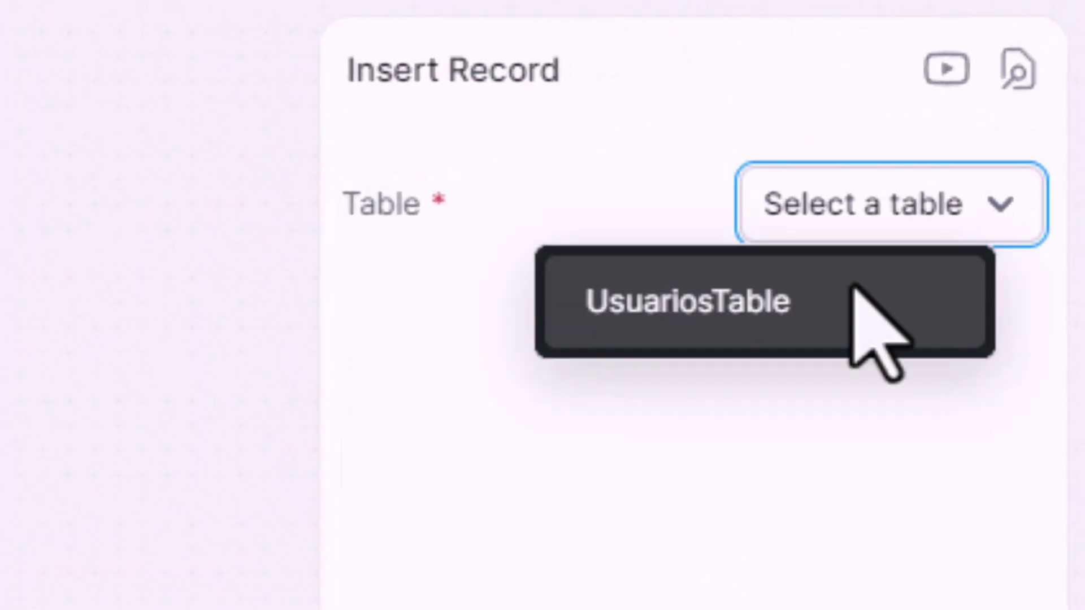
left_click(767, 311)
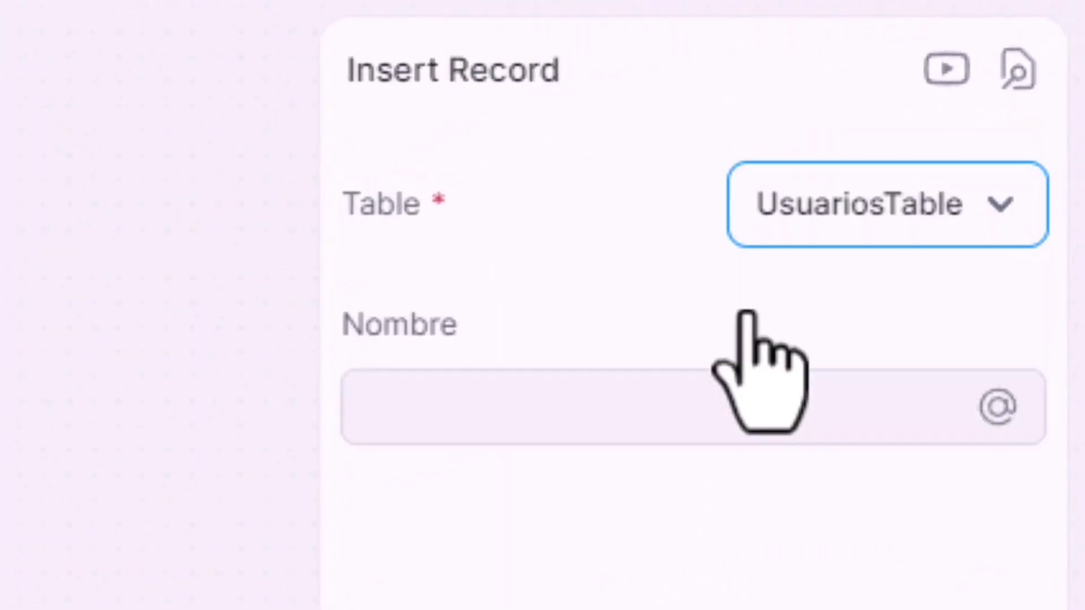
Set the Insert Record card's Nombre field to {{workflow.nombre}} and deselect the card.
left_click(544, 421)
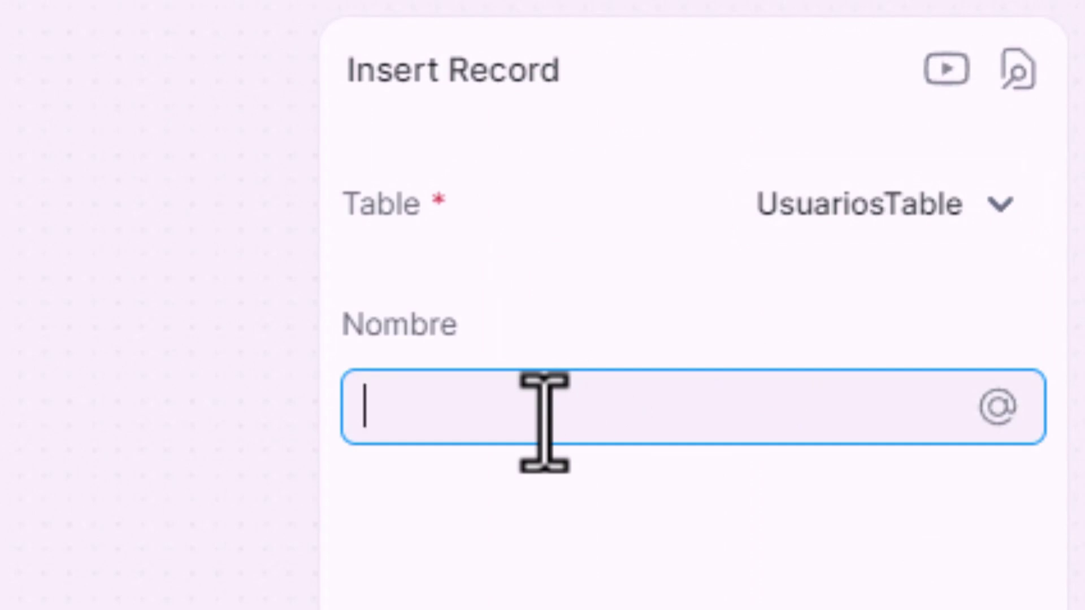
type("{{")
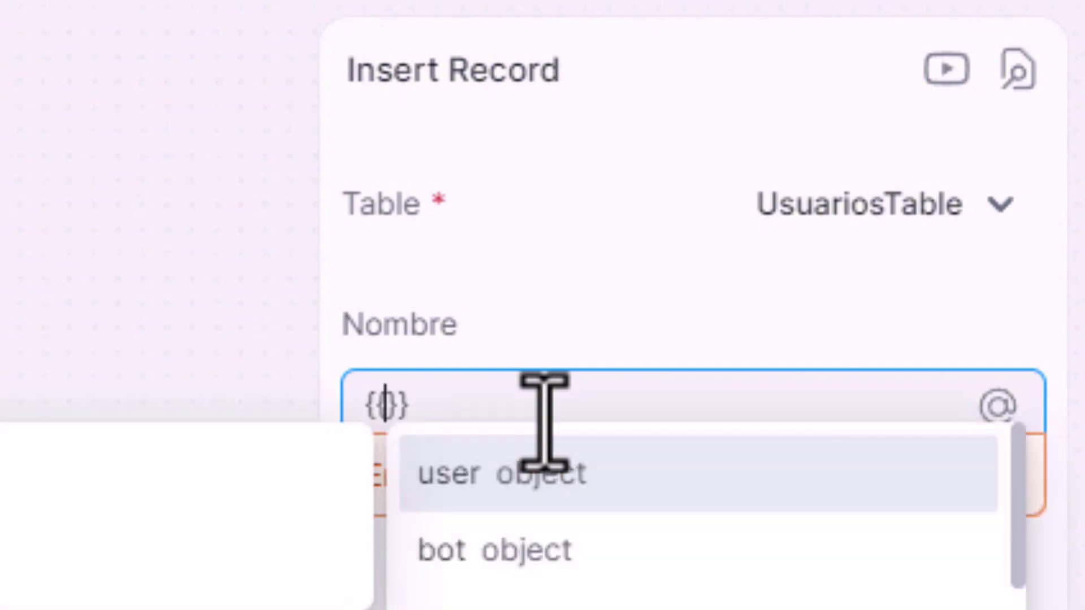
type("wor")
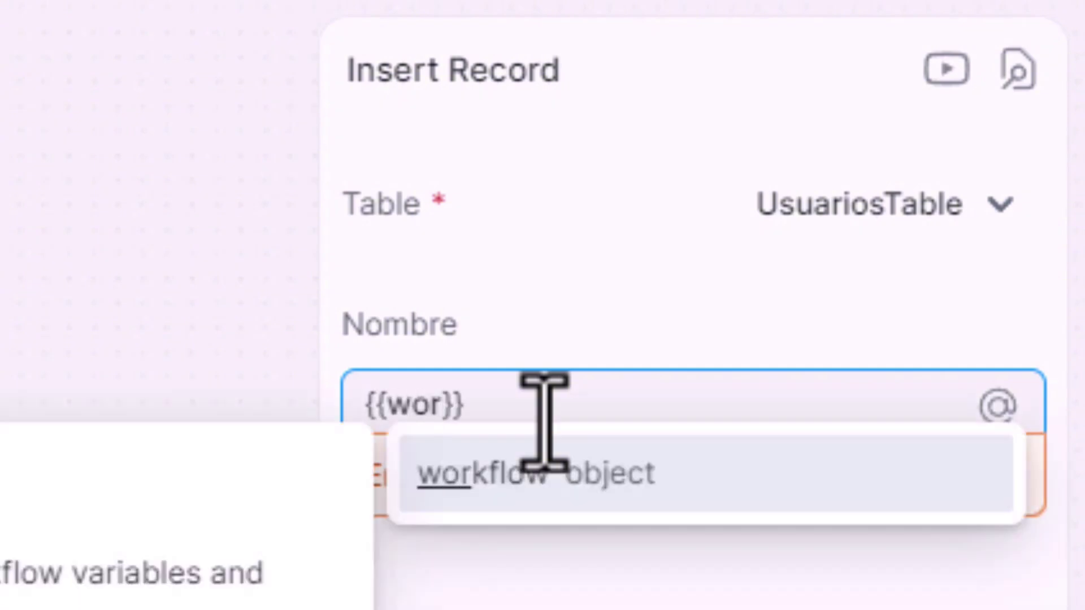
left_click(563, 472)
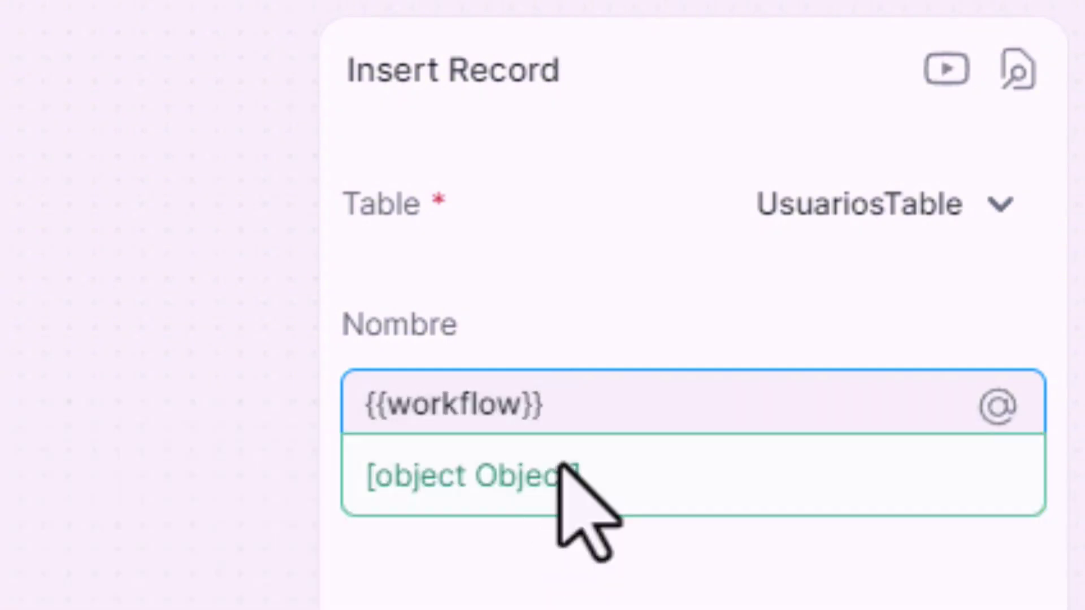
type(".nom")
left_click(563, 472)
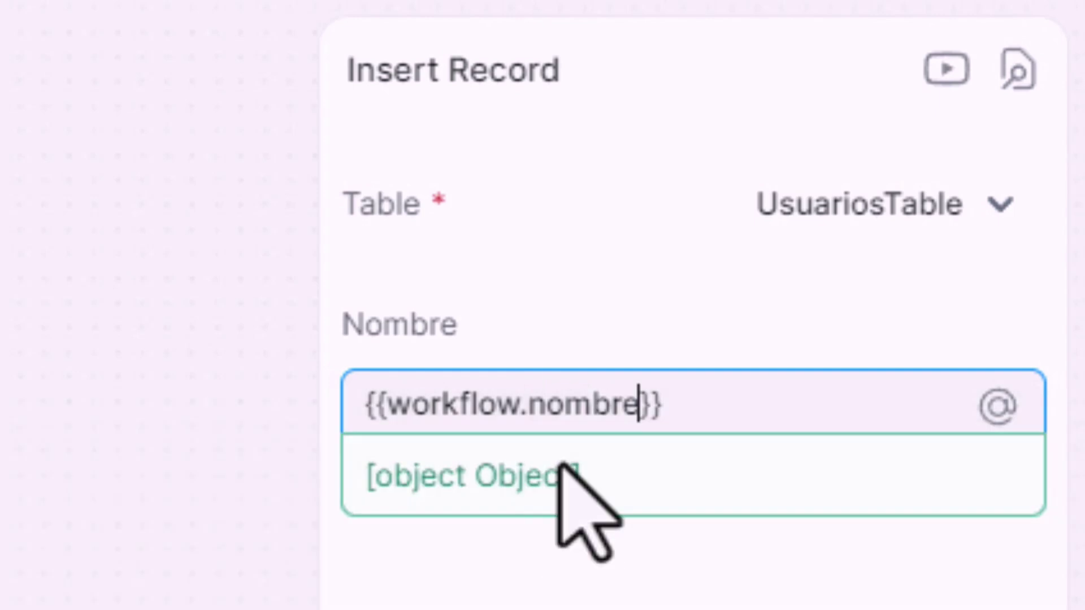
left_click(545, 528)
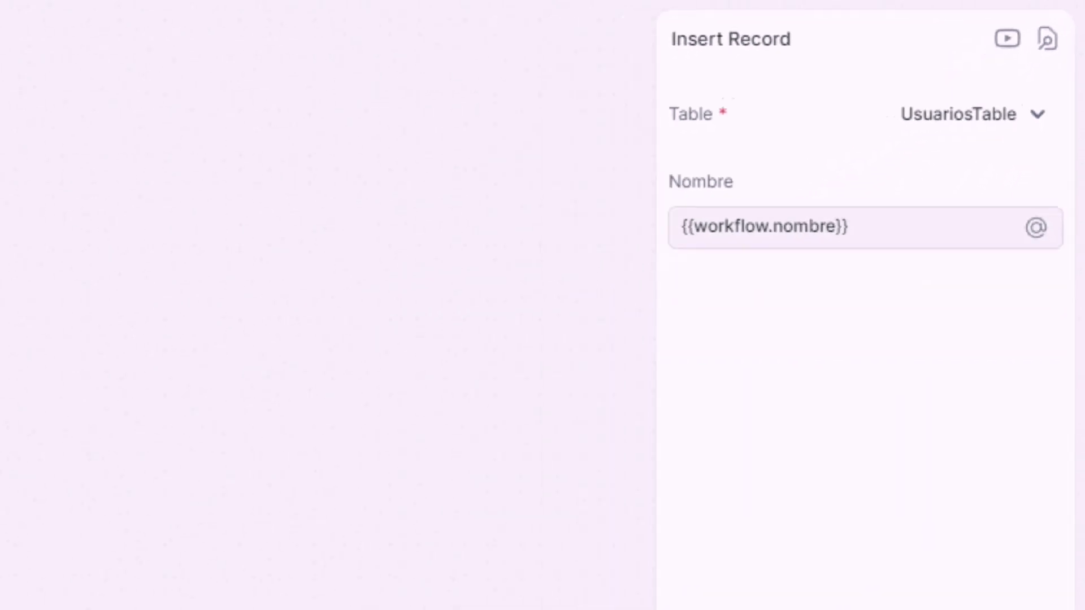
left_click(469, 119)
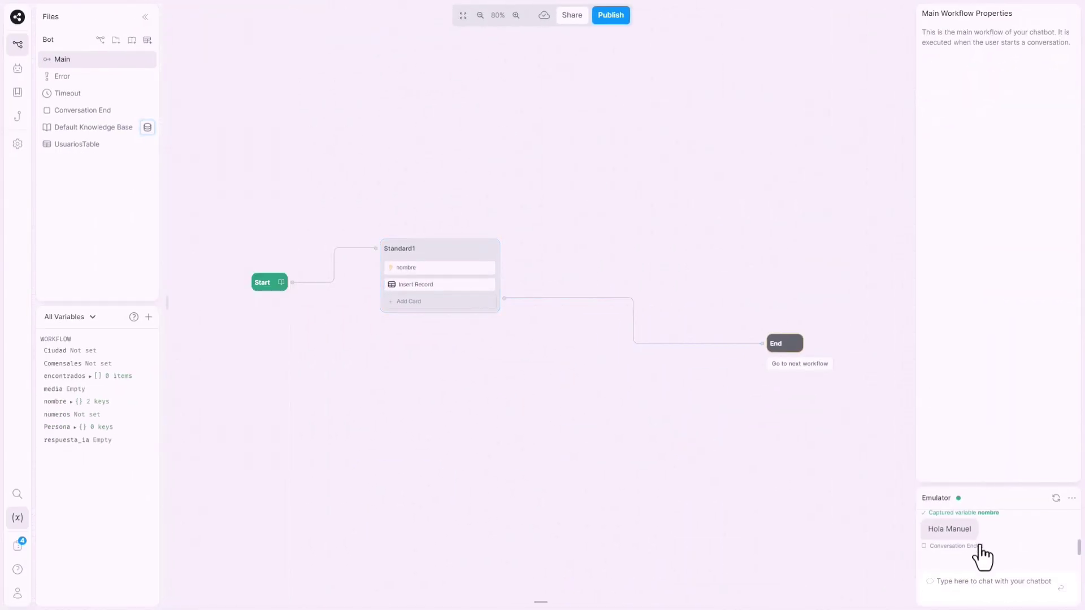
Restart the emulator as a new user, send "hola", and answer the question with "Me llamo" and a first name.
left_click(1071, 499)
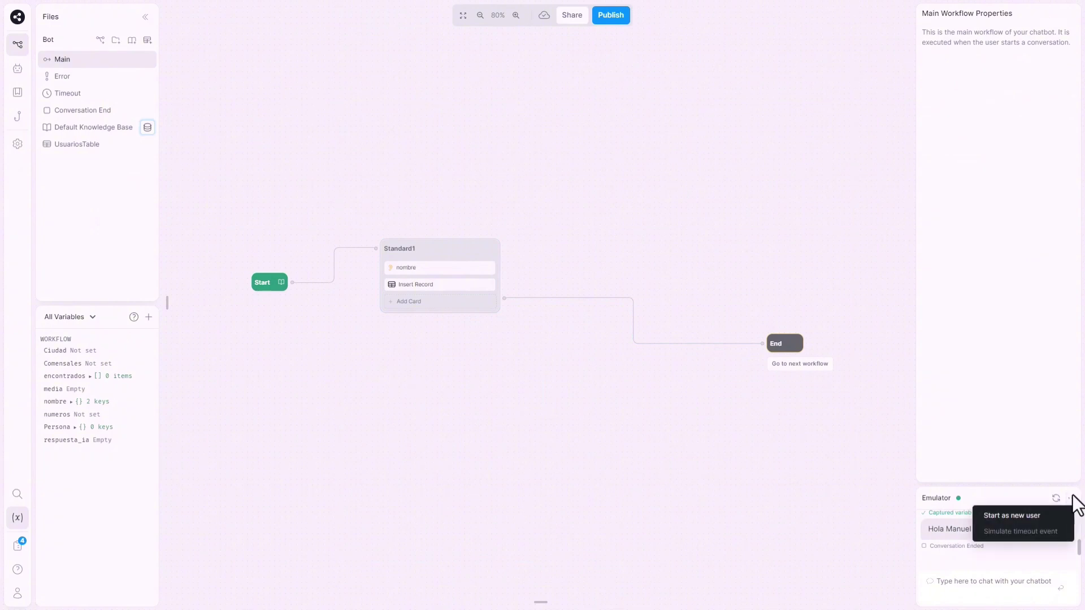
left_click(1051, 530)
left_click(945, 589)
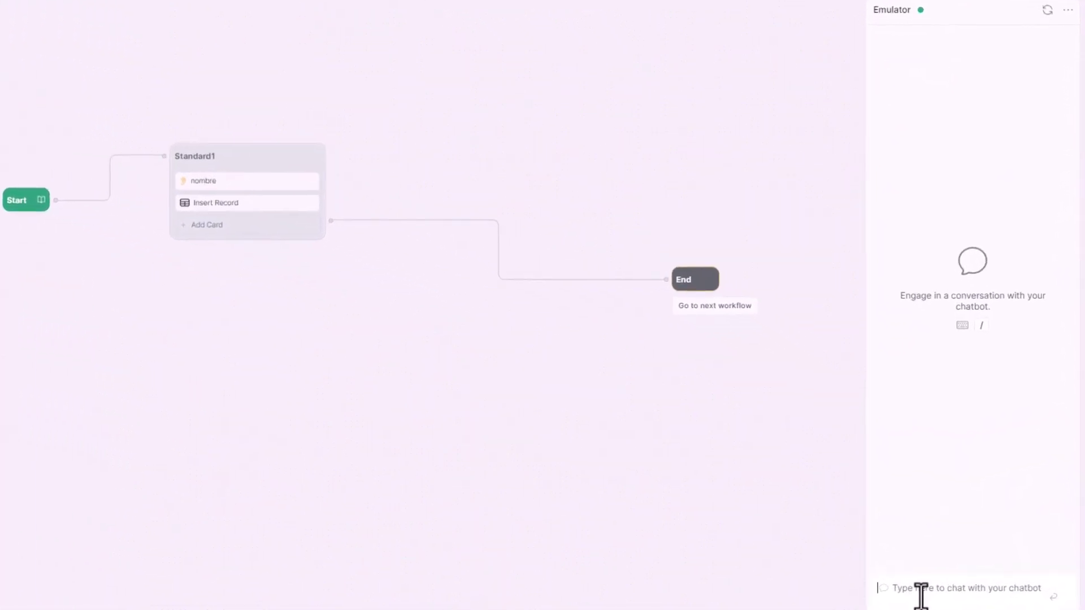
type("hola")
key("Return")
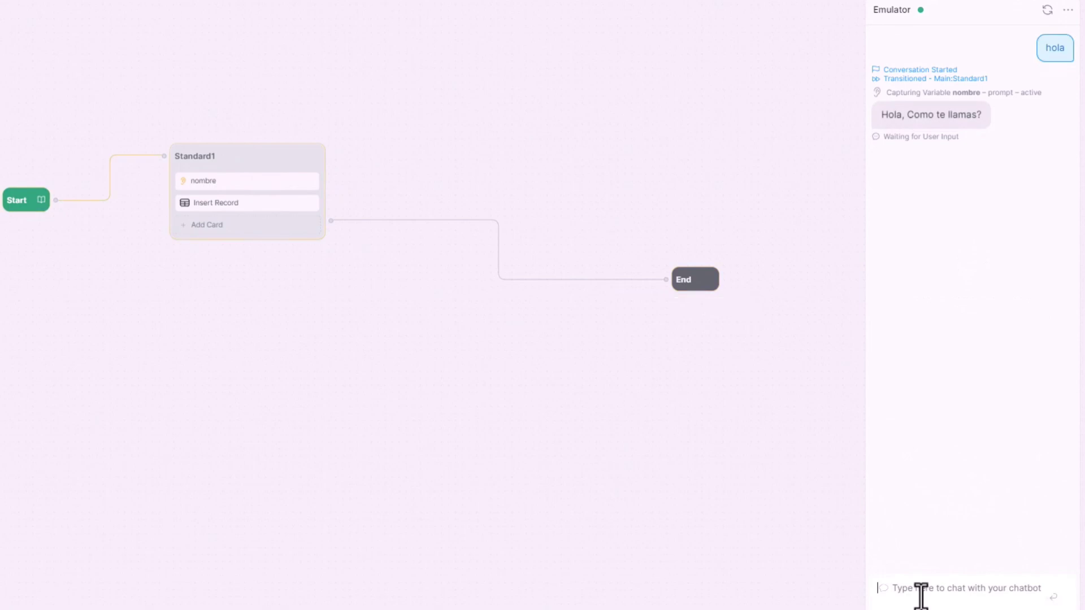
type("Me llamo Charlie")
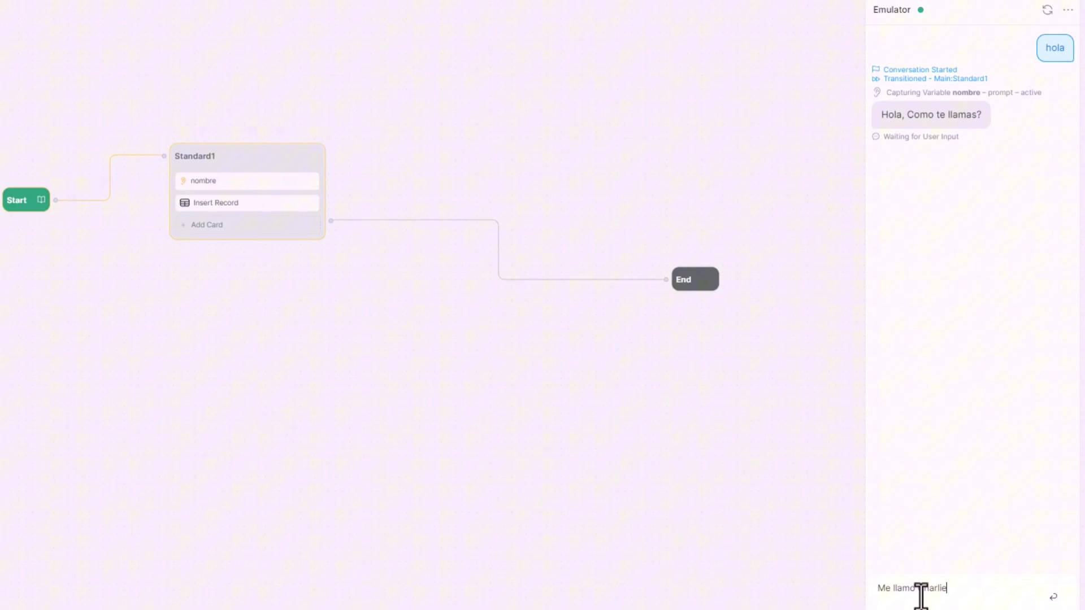
key("Return")
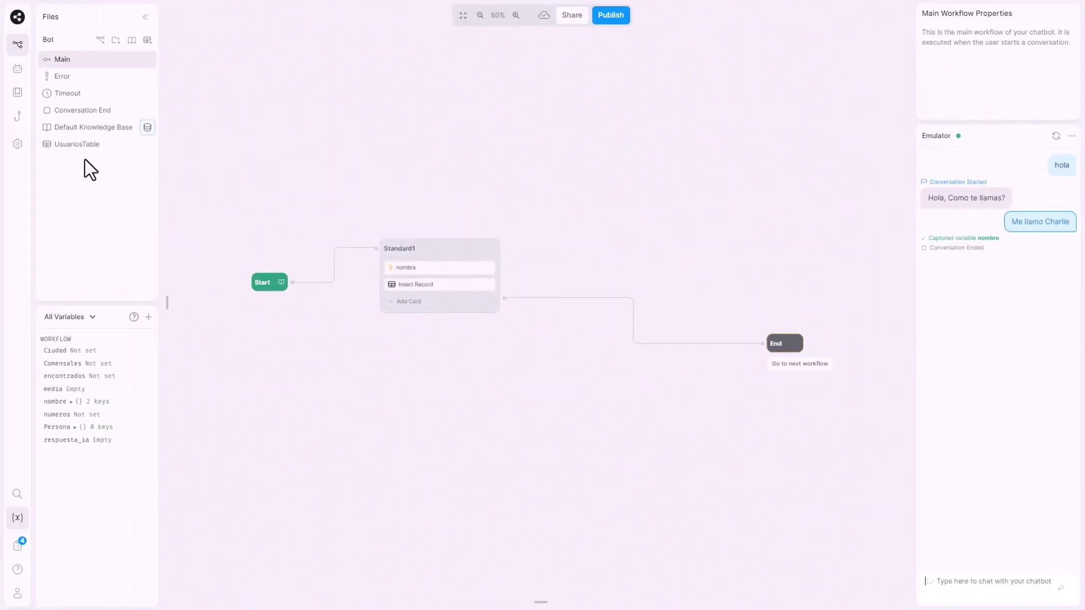
Open UsuariosTable and widen the Nombre column to read the inserted record in full.
left_click(82, 146)
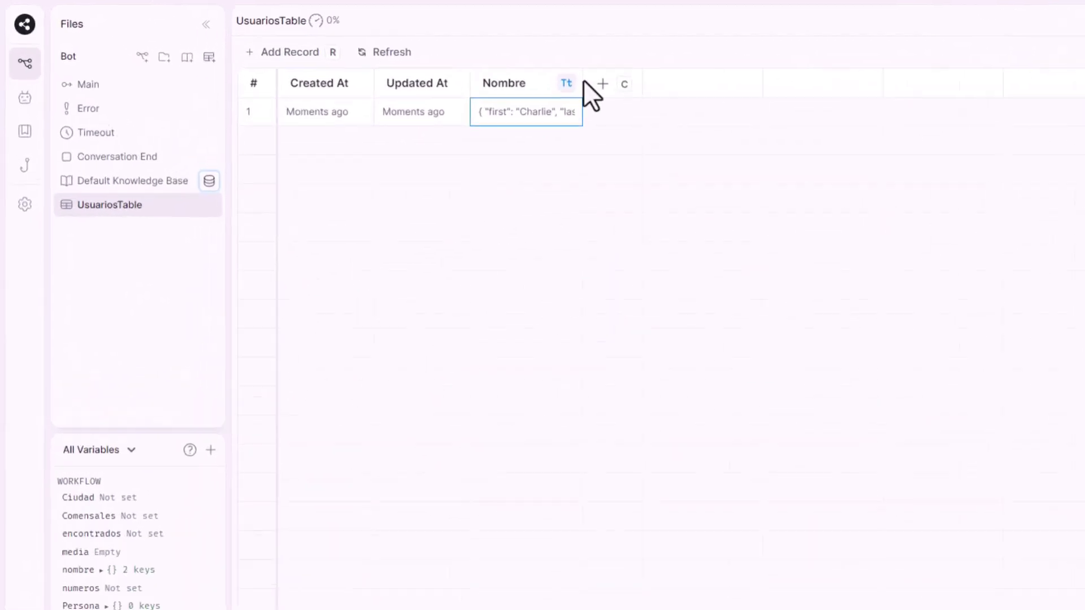
left_click_drag(409, 56, 496, 57)
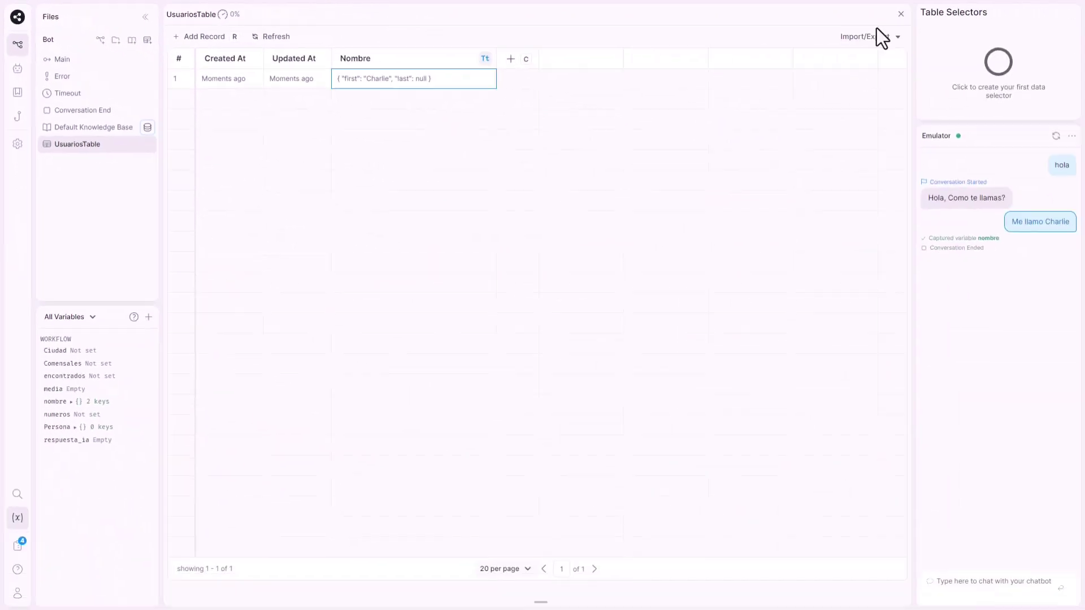
Close UsuariosTable and add a Text card below the Insert Record card in Standard1.
left_click(901, 14)
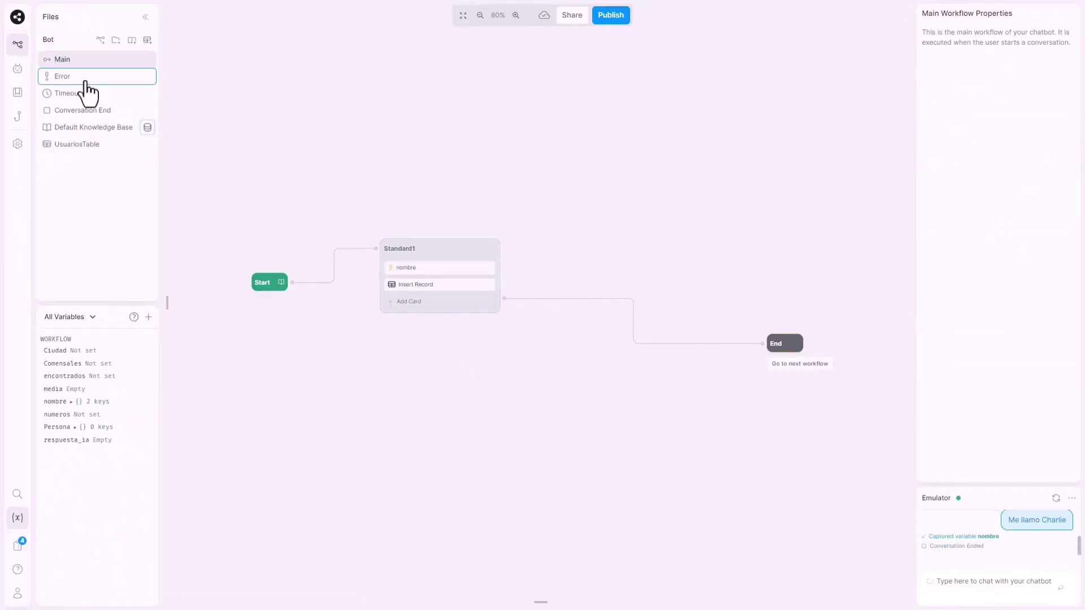
left_click(417, 302)
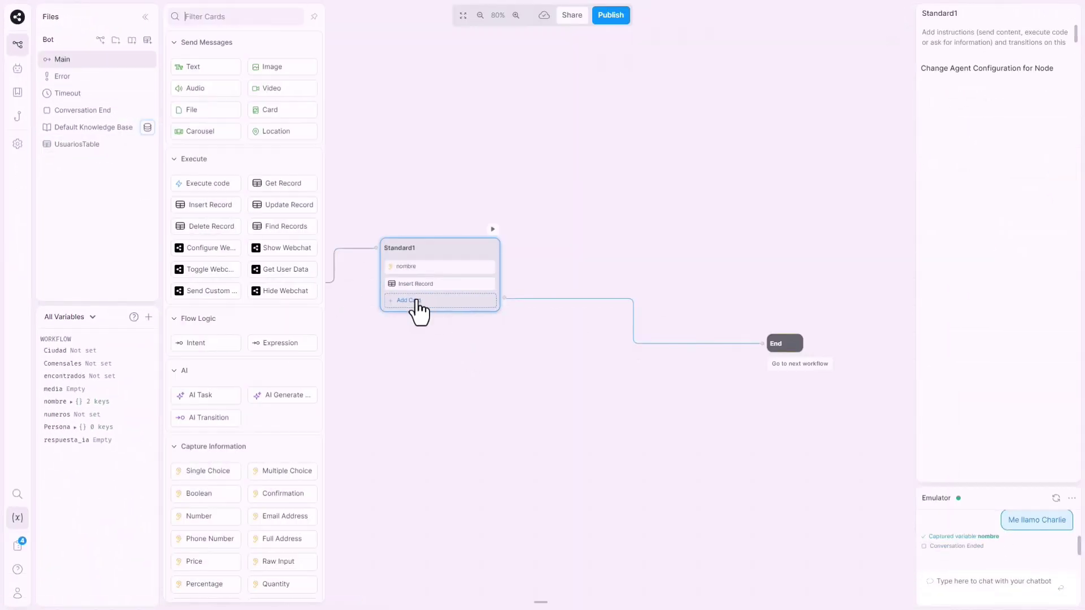
left_click_drag(212, 66, 431, 327)
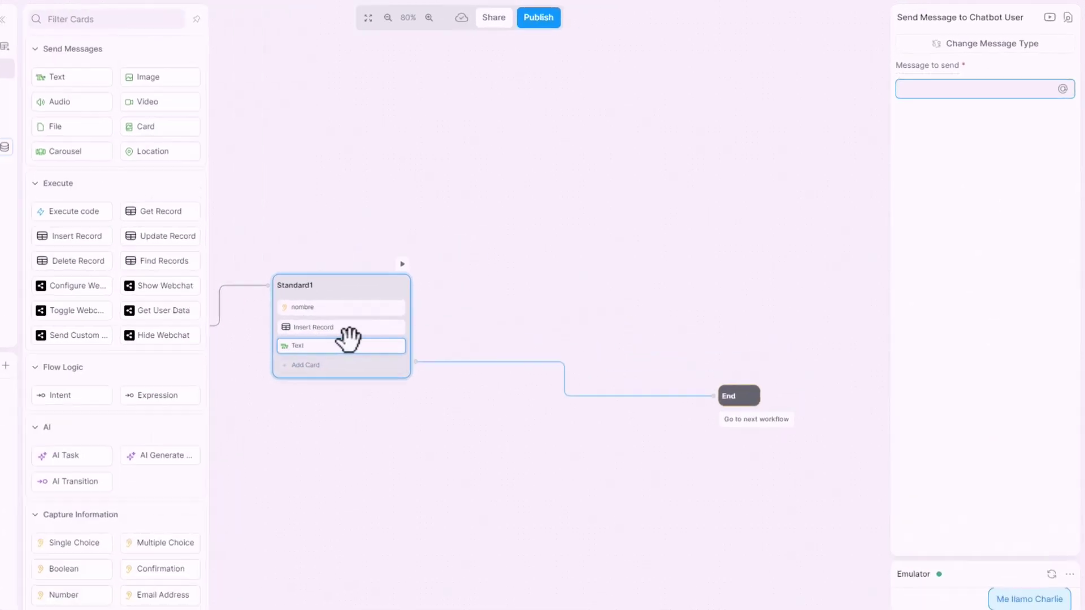
Set the Text card's message to "Encantado {{workflow.nombre.first}}".
left_click(857, 170)
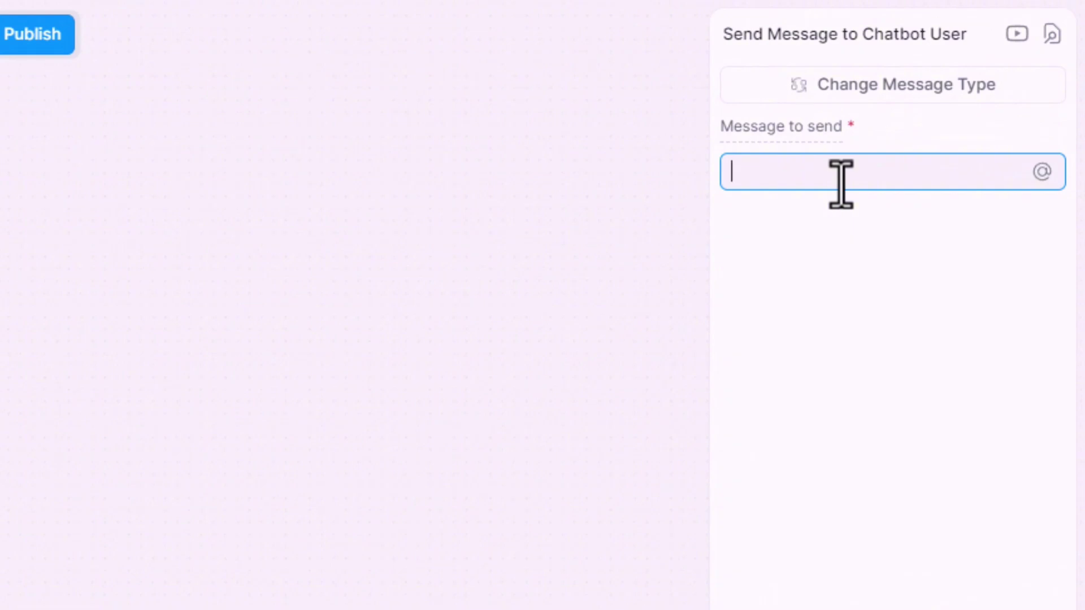
type("Encantado")
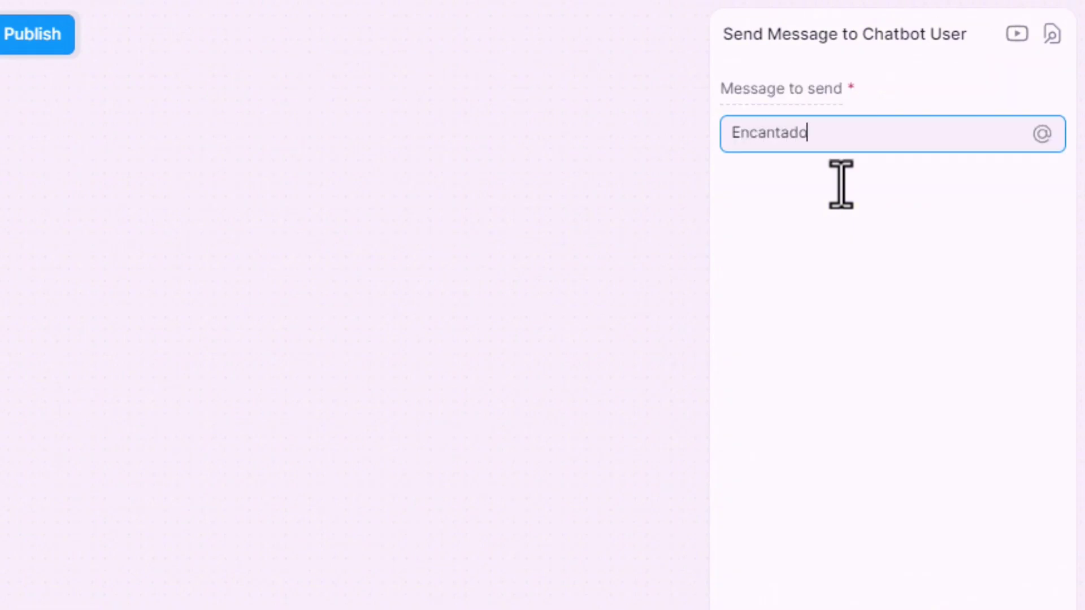
type(" {{")
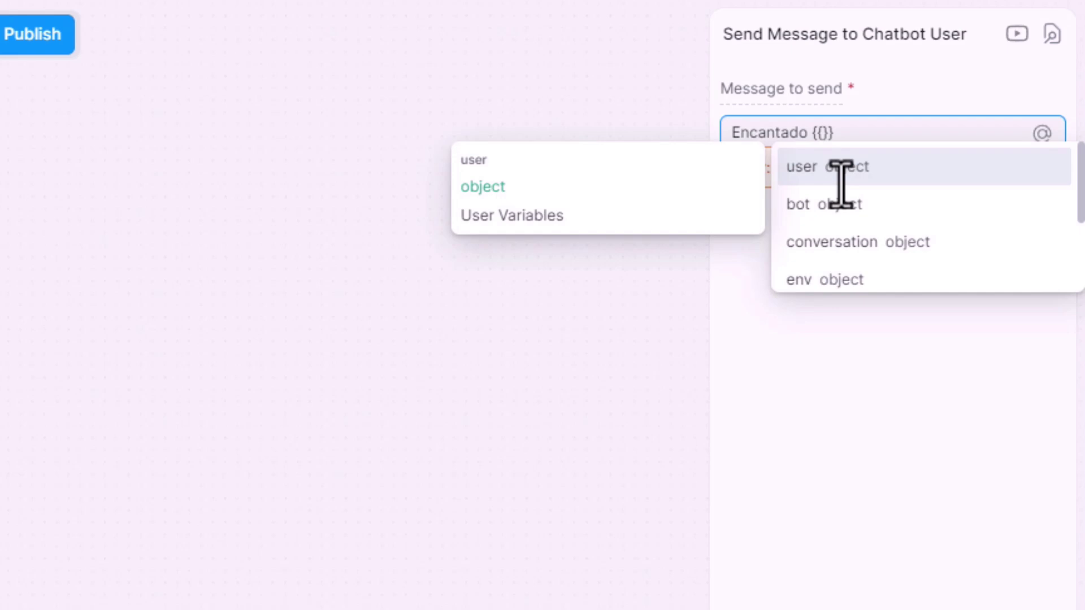
type("wor")
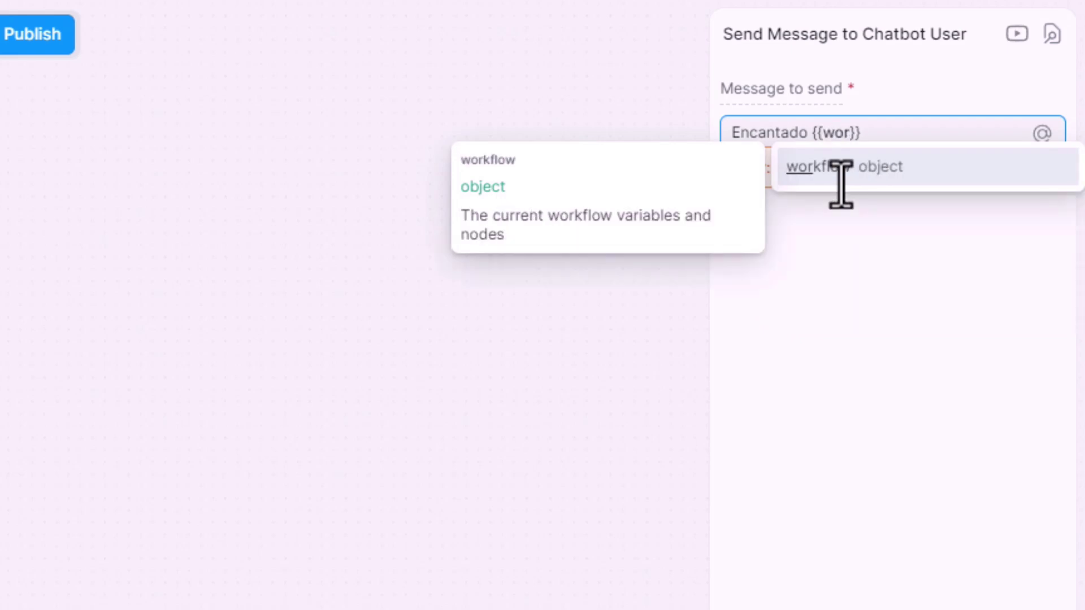
left_click(842, 168)
type(".nombre")
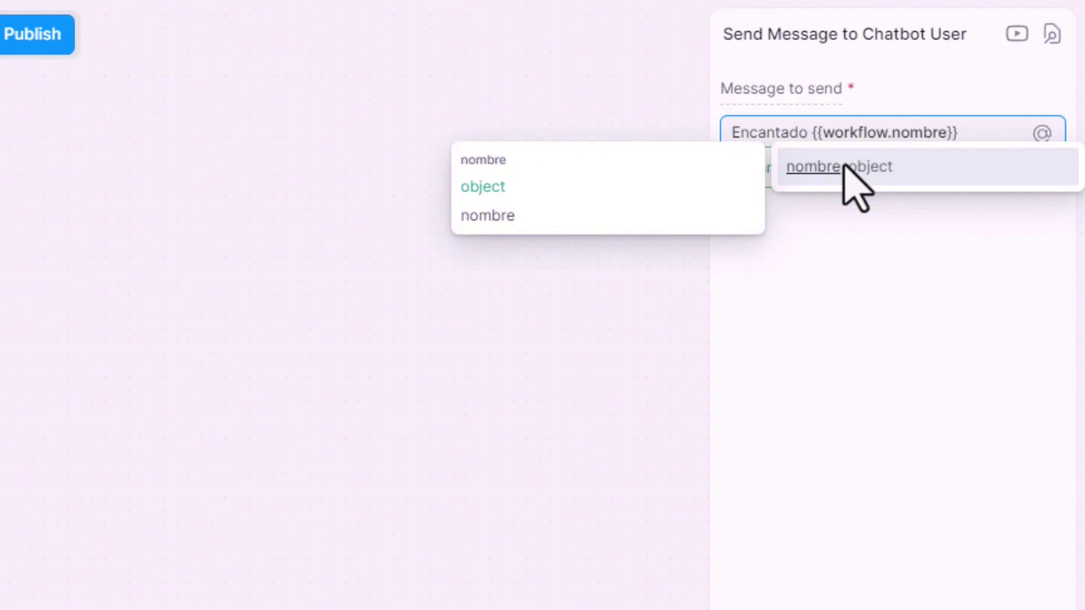
type(".first")
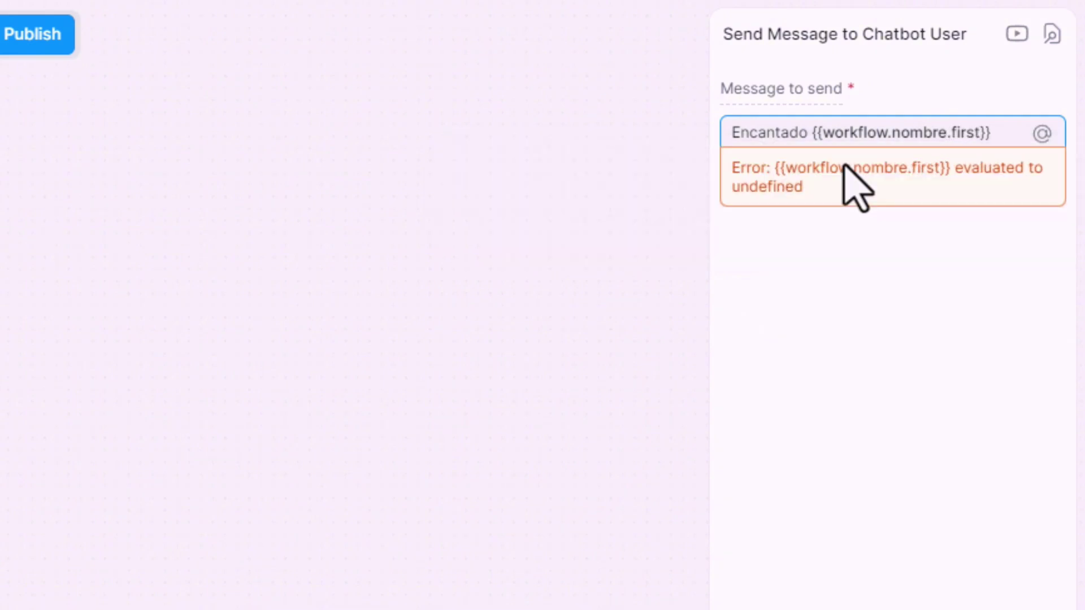
left_click(840, 317)
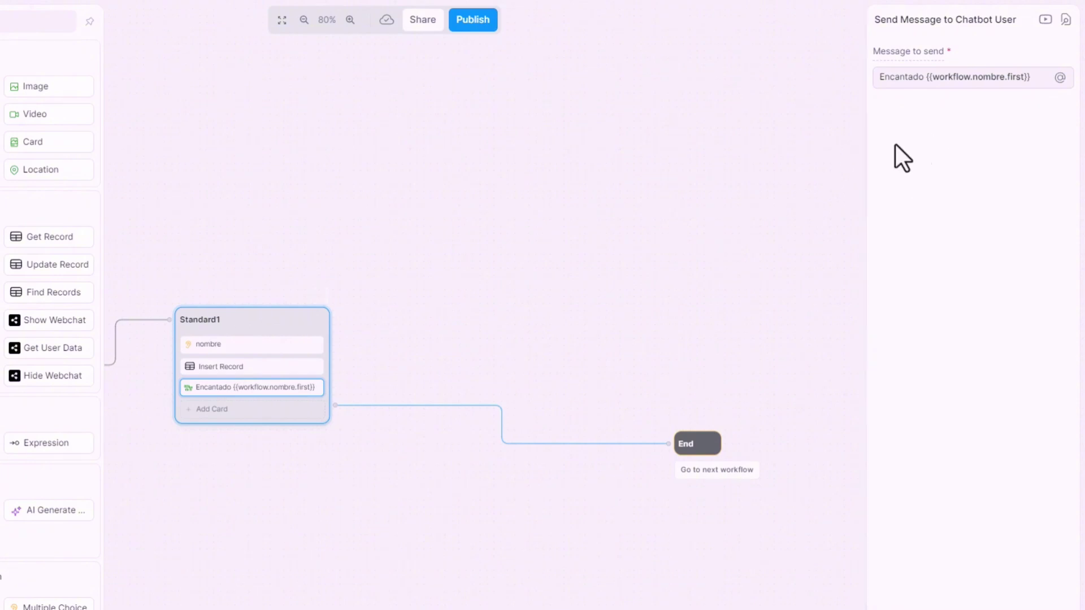
Copy the first-name expression from the Text card and set the Insert Record card's Nombre field to {{workflow.nombre.first}}.
left_click_drag(1044, 76, 928, 76)
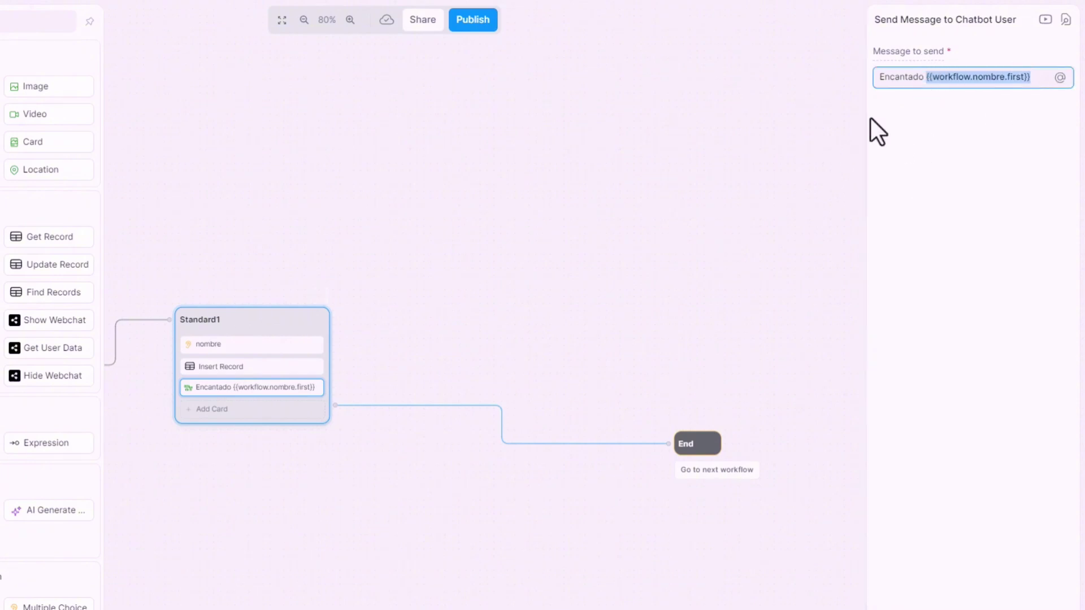
left_click(246, 365)
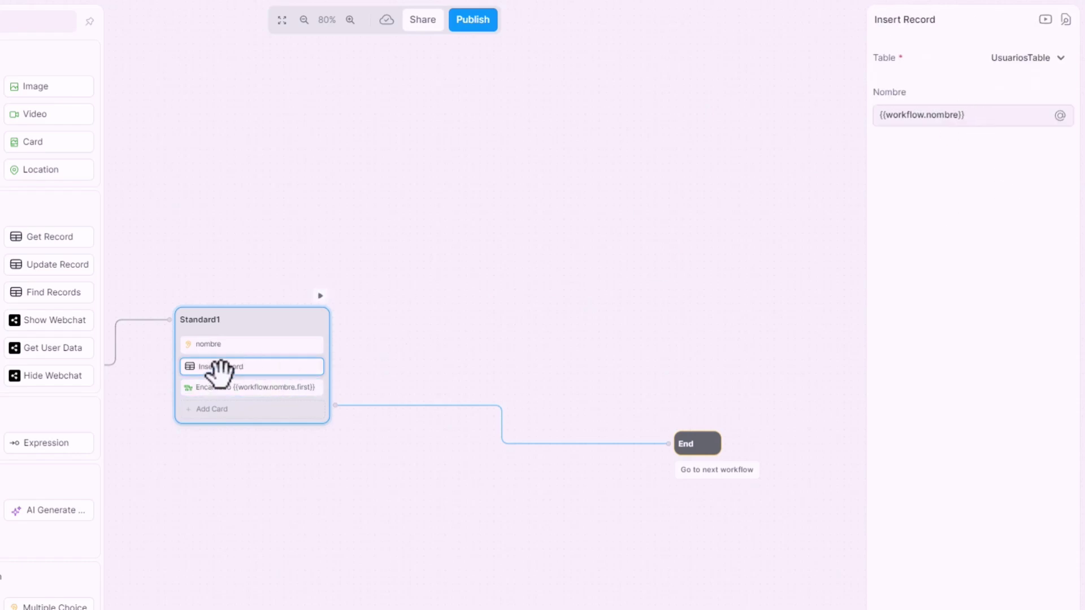
triple_click(994, 116)
type("{{workflow.nombre.first}}")
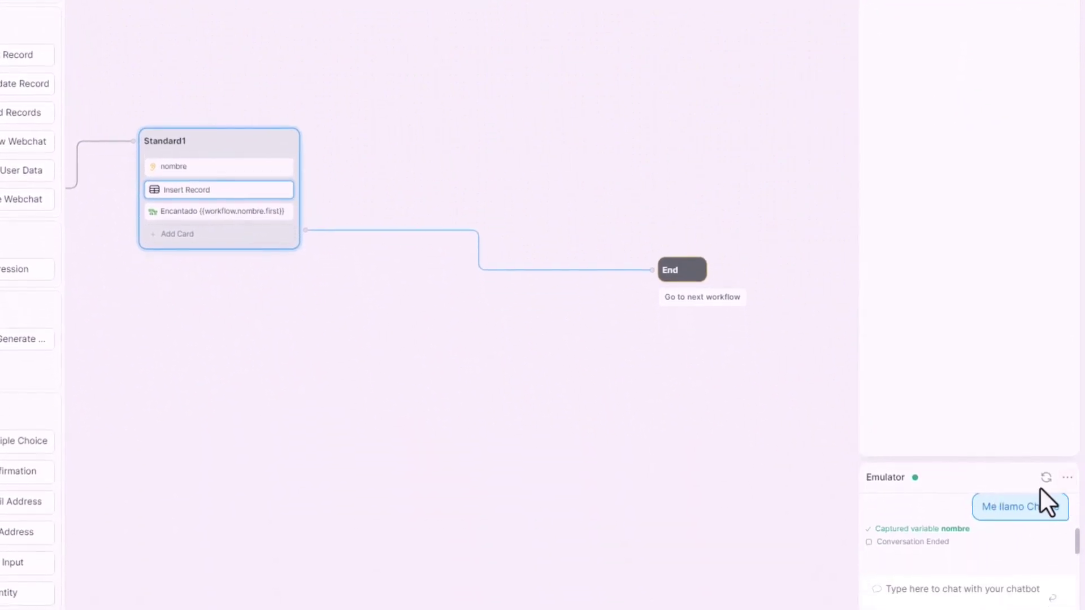
Restart the emulator conversation, send "hola", and answer the question with "Me llamo" and a first name.
left_click(1046, 478)
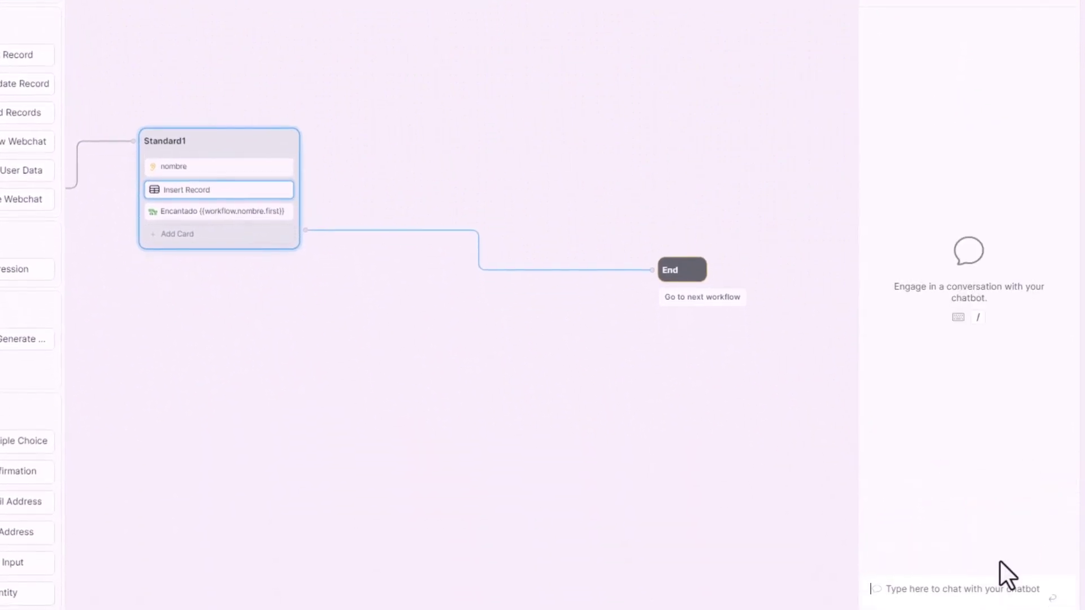
left_click(934, 590)
type("hola")
key("Return")
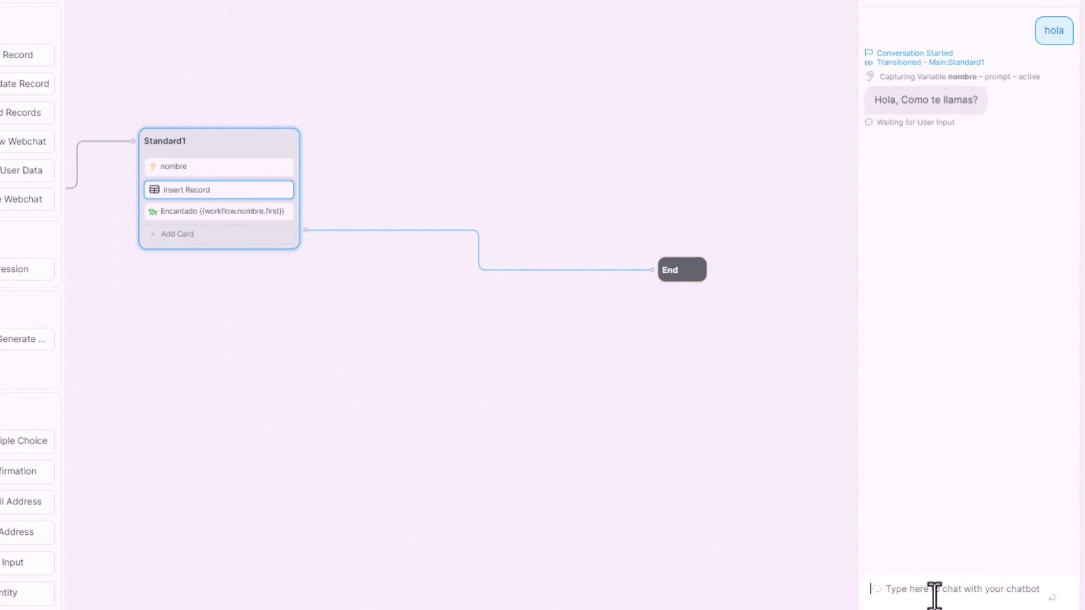
type("Me ")
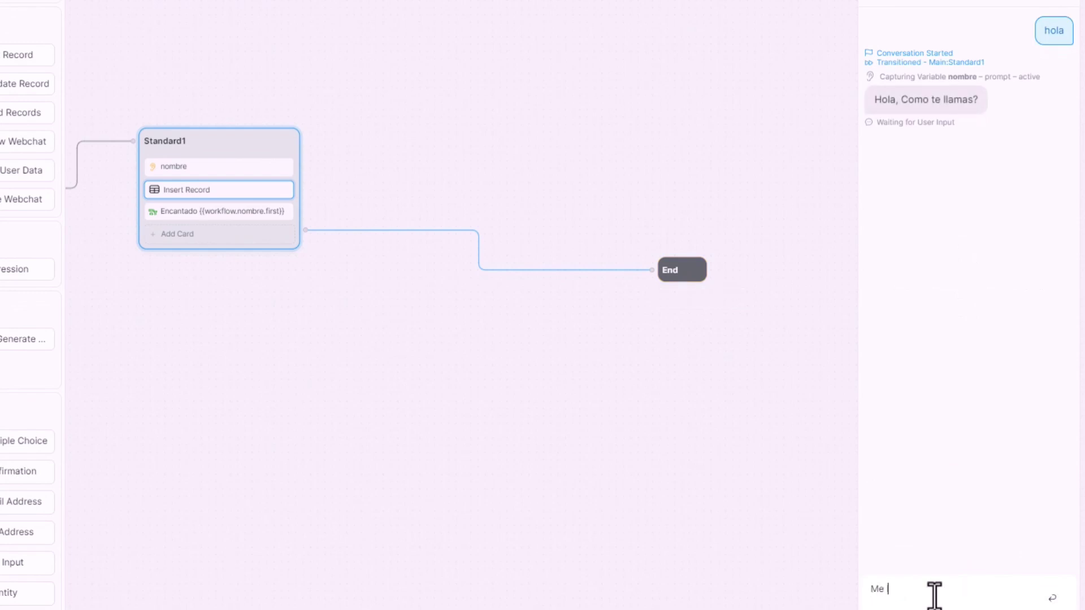
type("llamo Charlie")
key("Return")
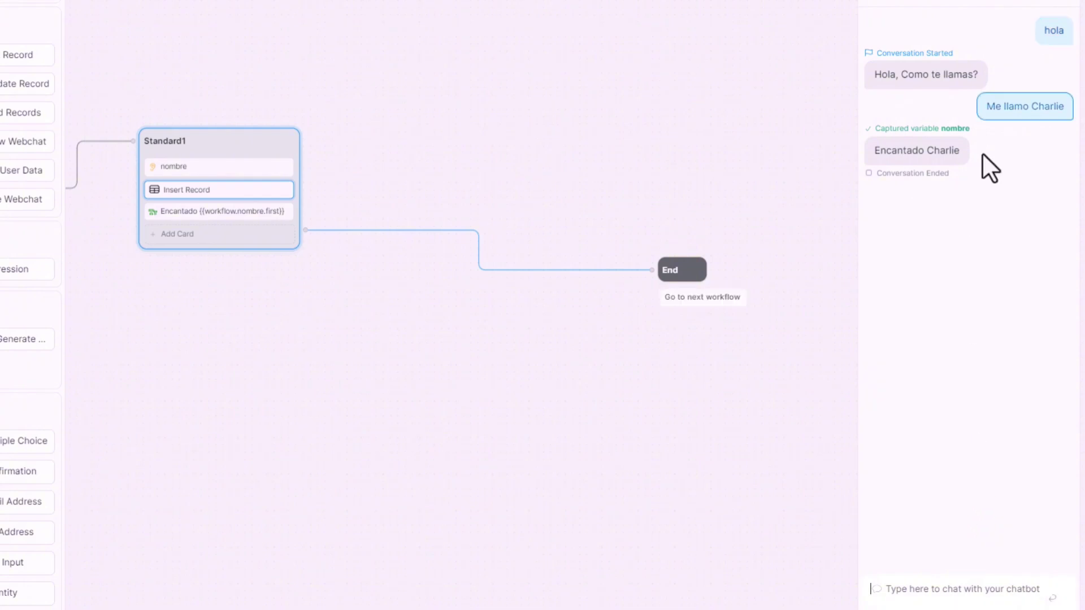
Open UsuariosTable and permanently delete record 1, whose Nombre cell holds the whole name object.
left_click(82, 145)
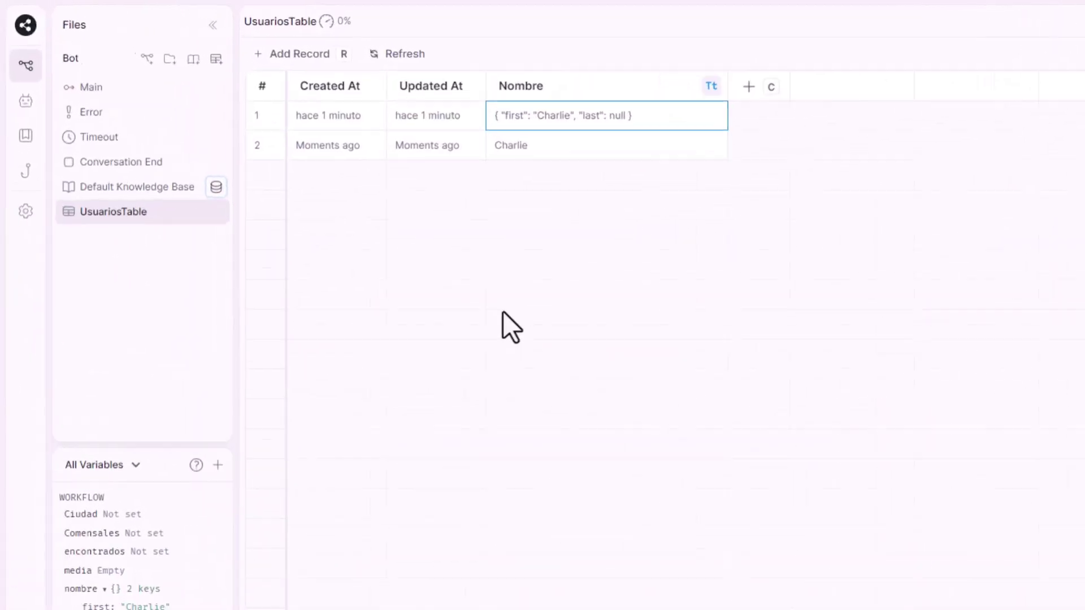
left_click(357, 104)
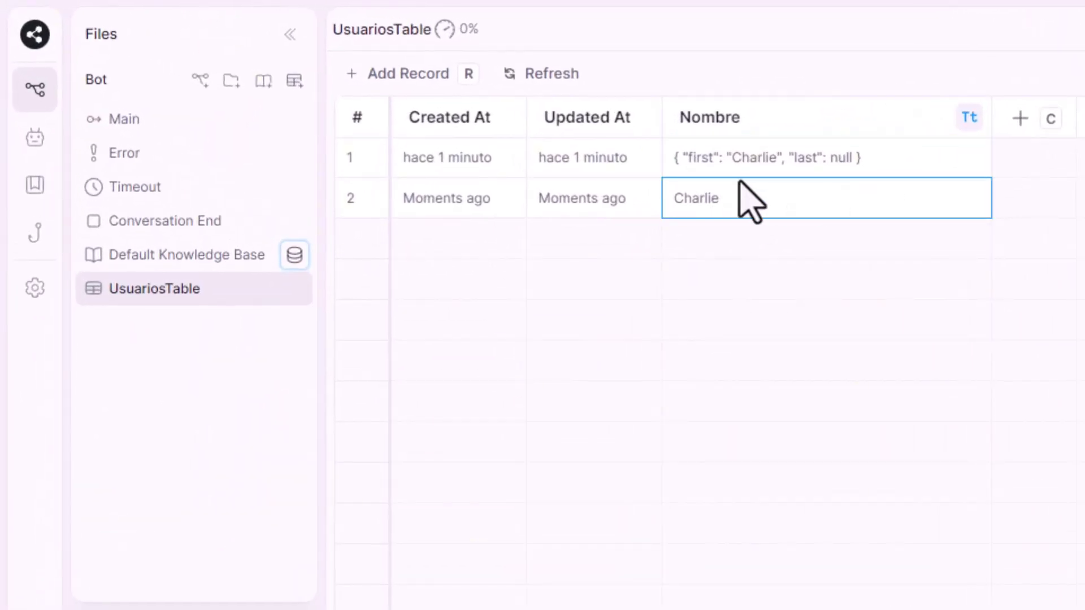
left_click(360, 157)
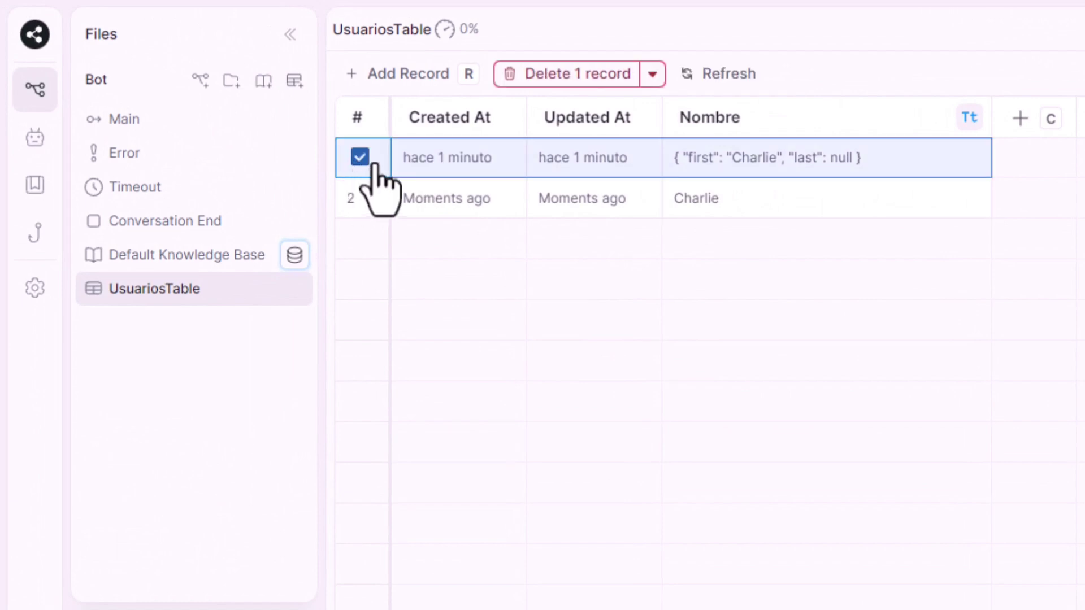
left_click(573, 76)
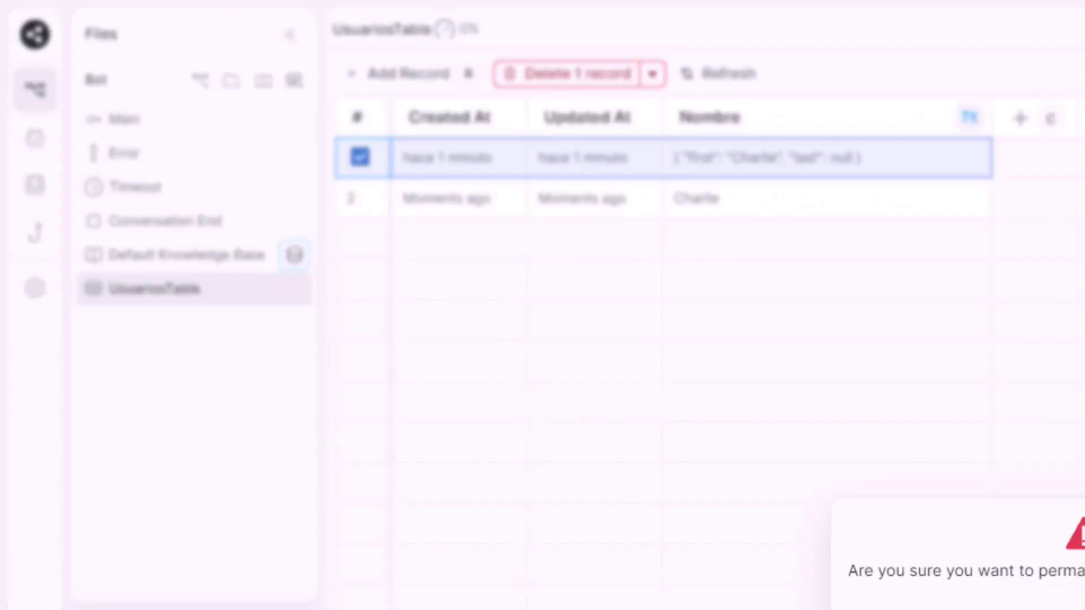
key("Return")
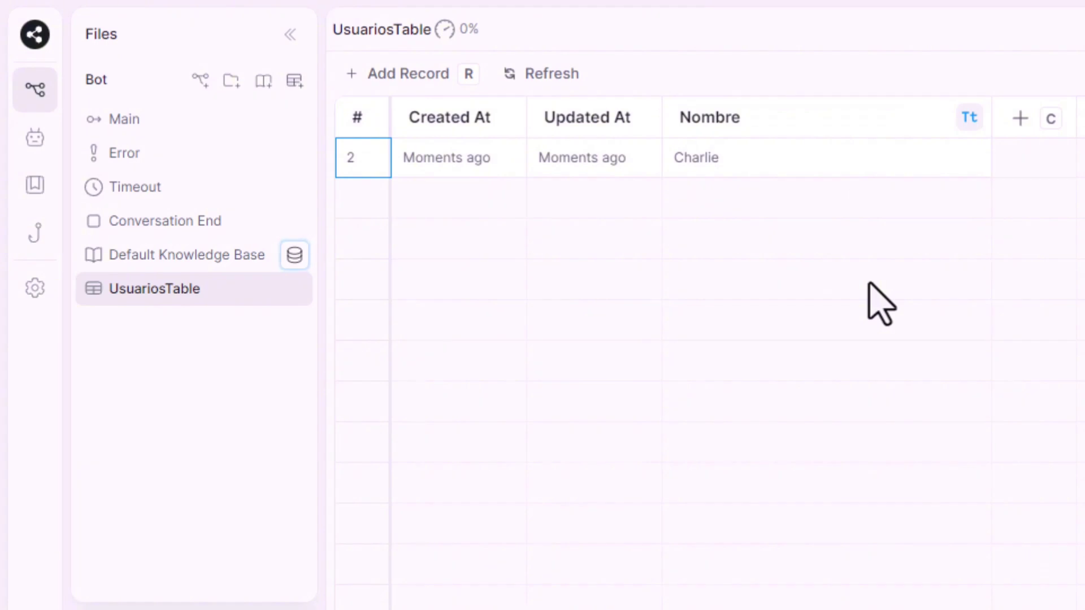
Add a searchable String column named user_id to UsuariosTable.
left_click(1020, 118)
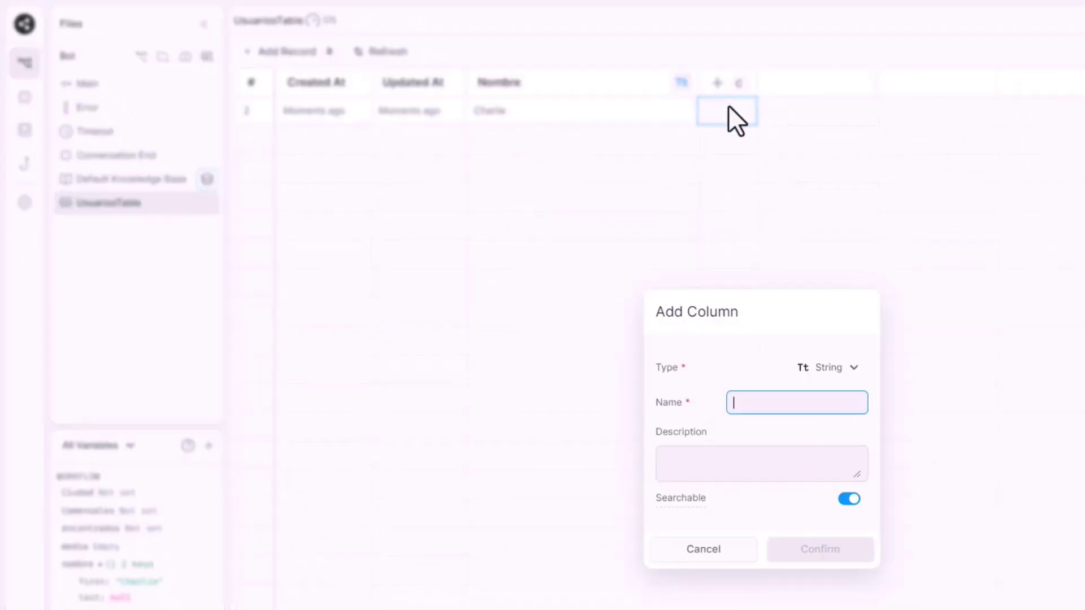
type("user")
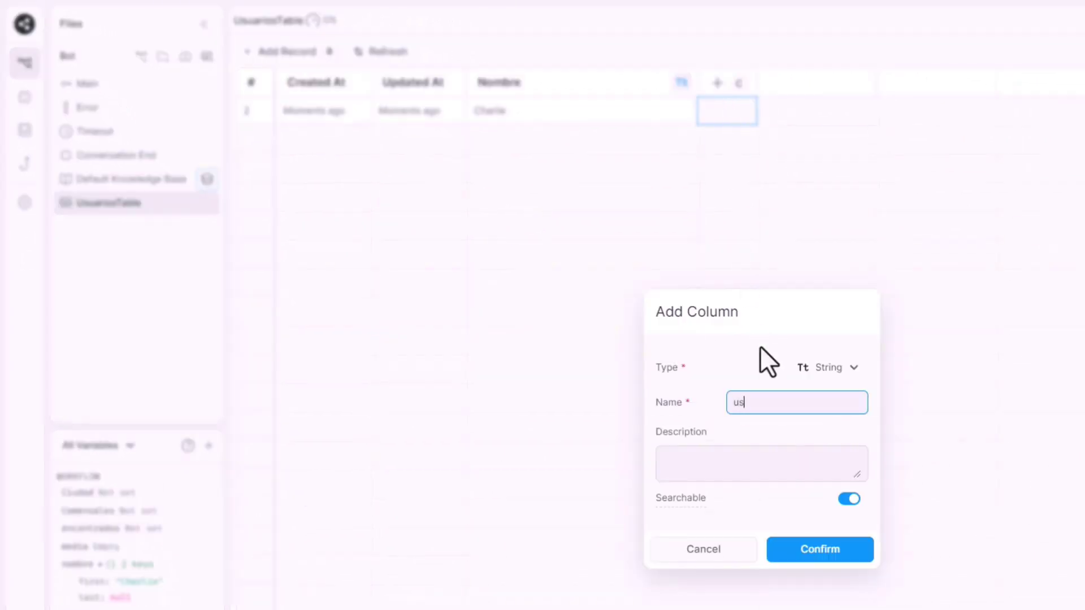
type("_id")
left_click(820, 552)
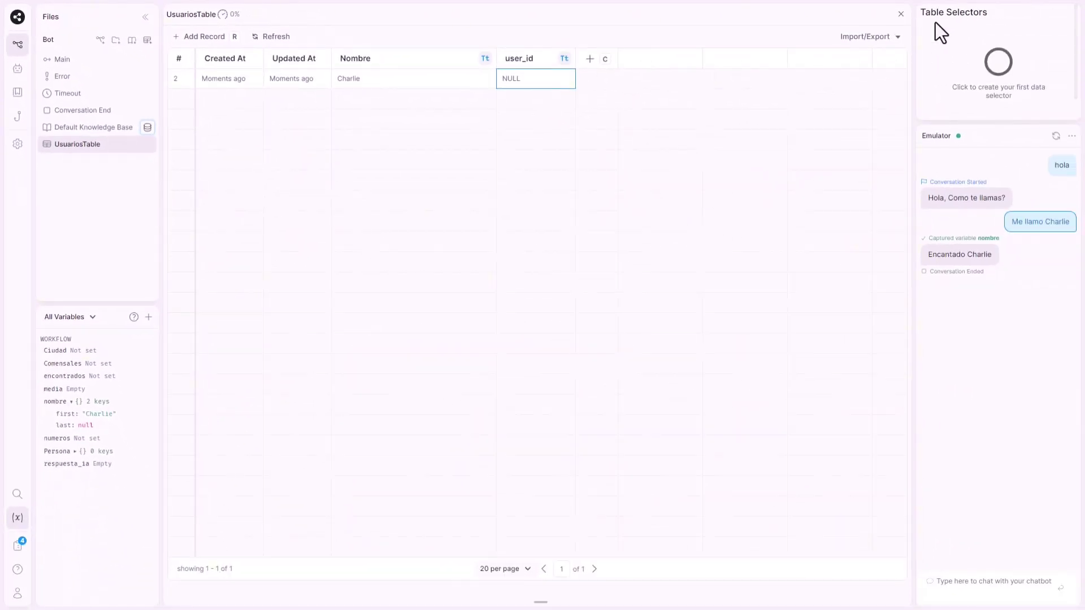
Close the table and set the Insert Record card's user_id field to {{event.userId}}.
left_click(900, 14)
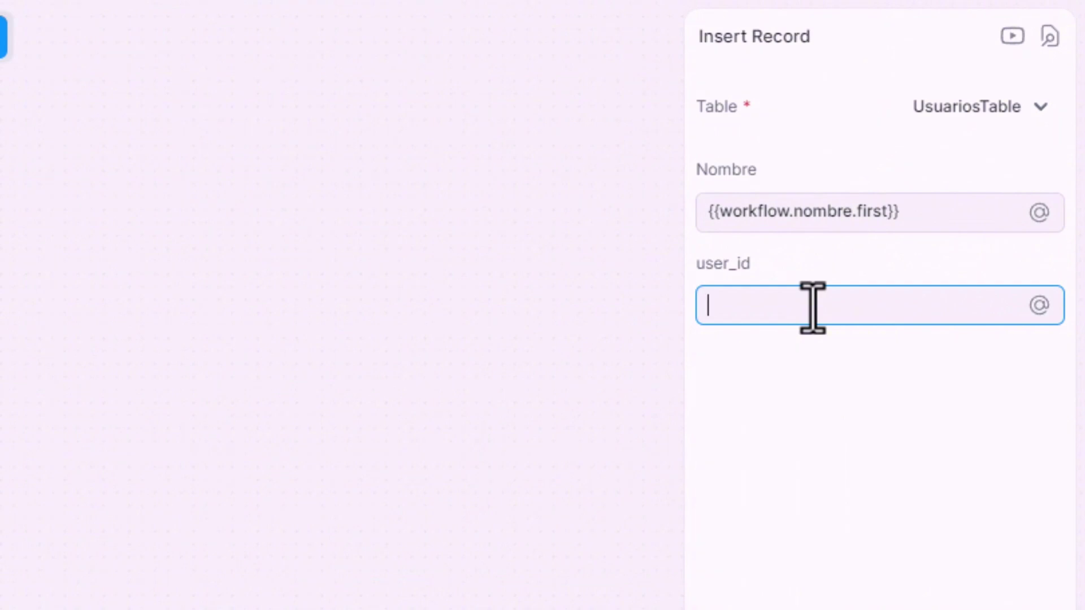
type("{{")
type("event.u")
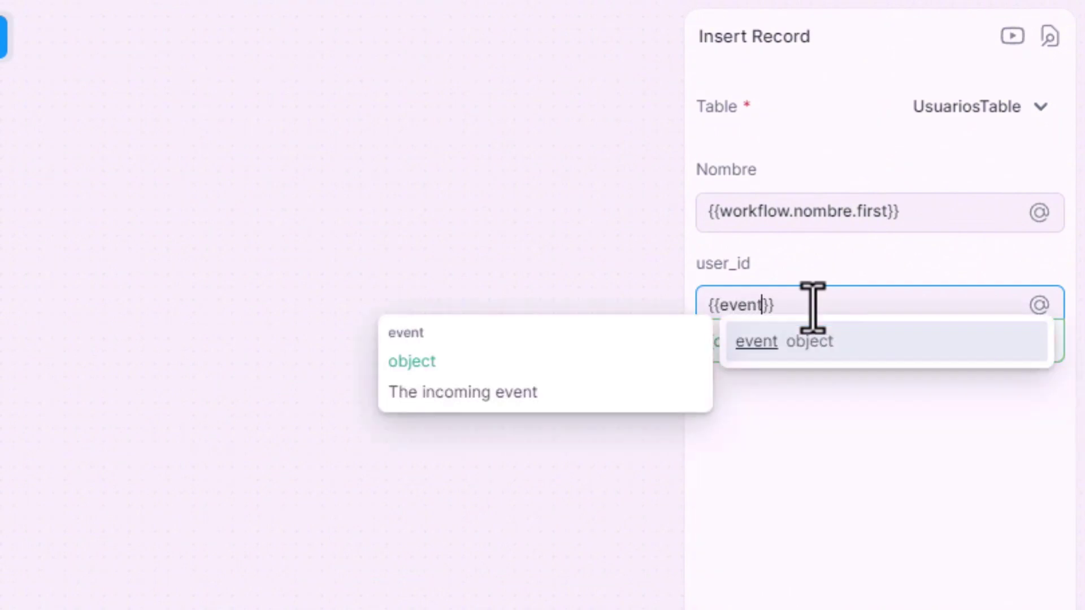
type("s")
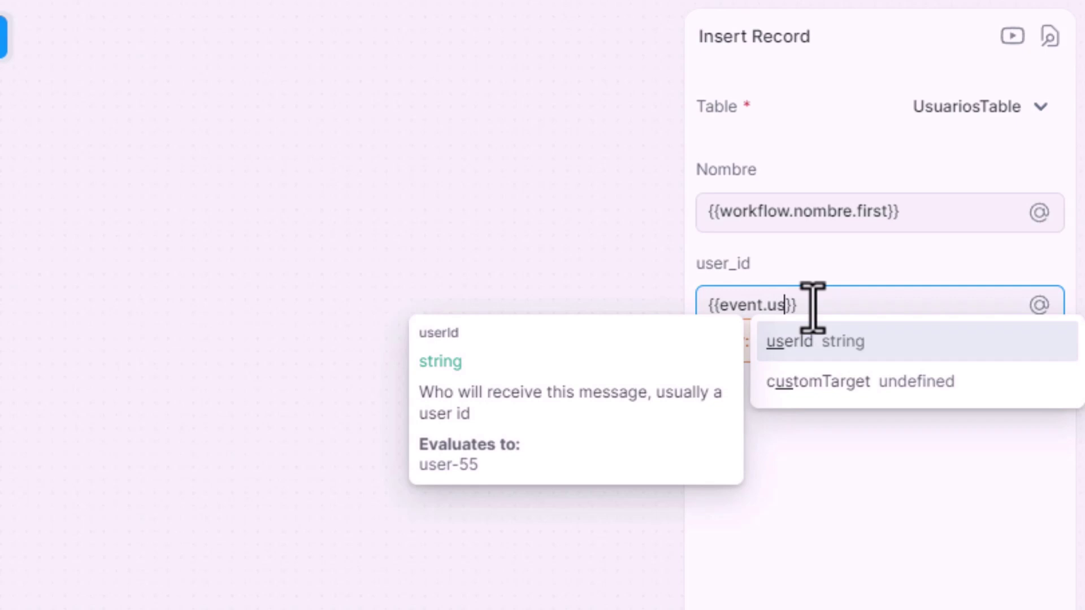
left_click(819, 348)
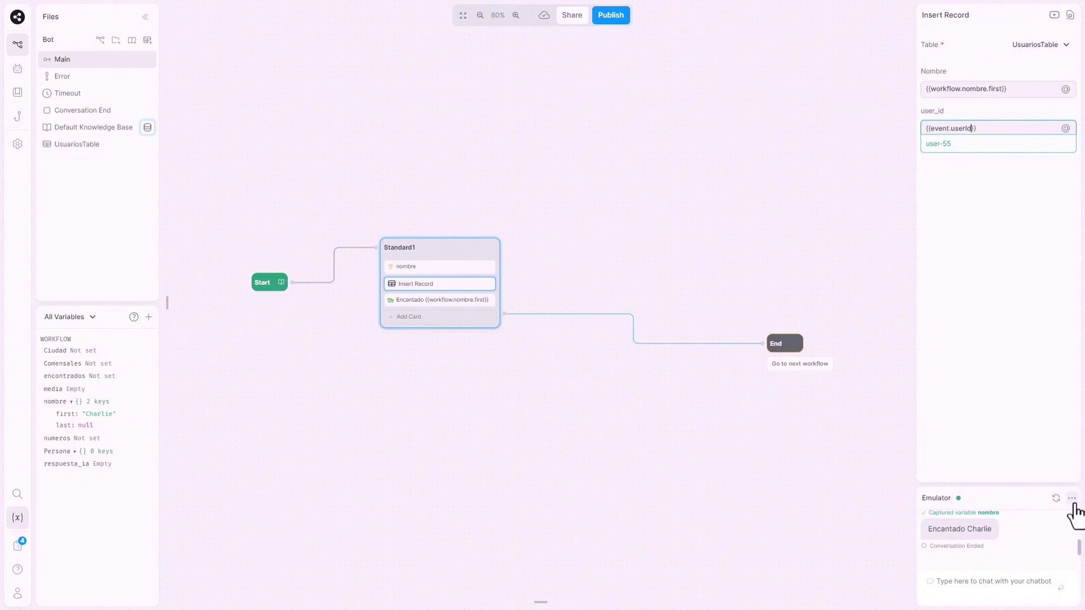
Restart the emulator as a new user, send "hola", and answer with "Me llamo" and a different first name.
left_click(1072, 498)
left_click(1036, 517)
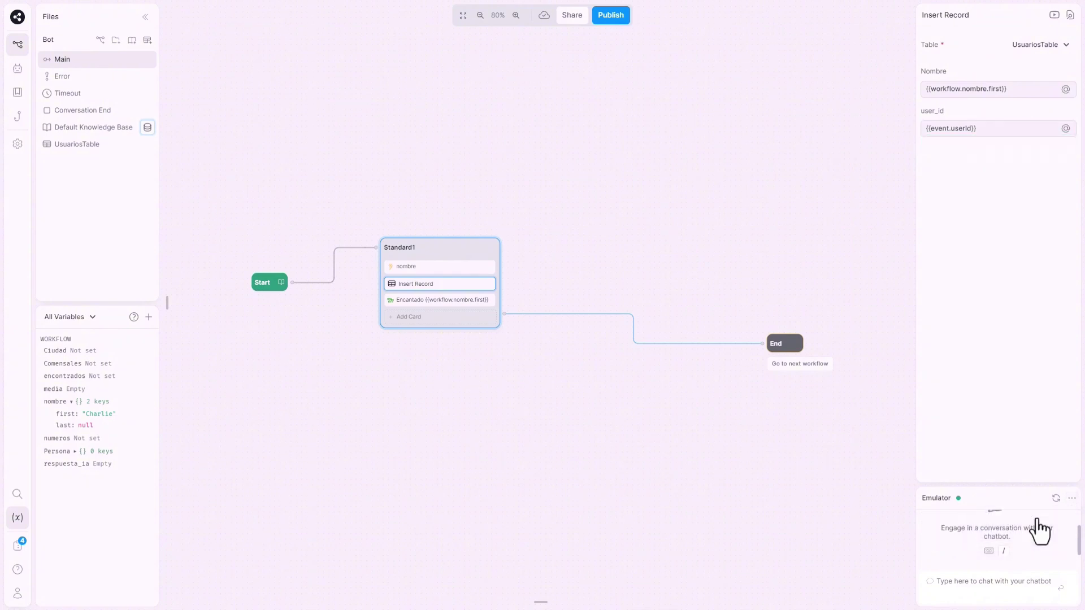
left_click(983, 132)
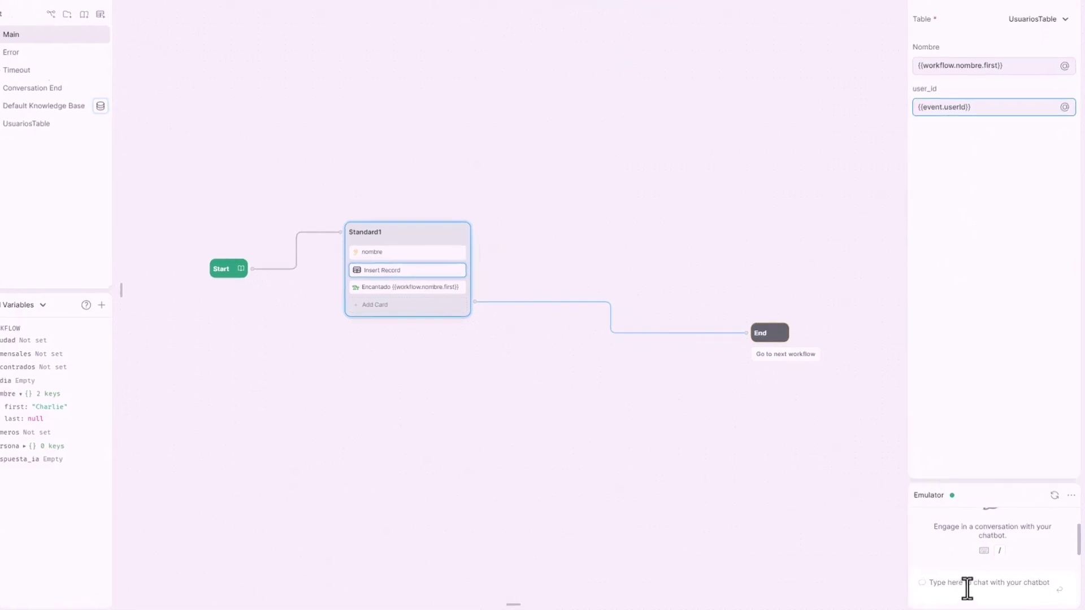
left_click(967, 587)
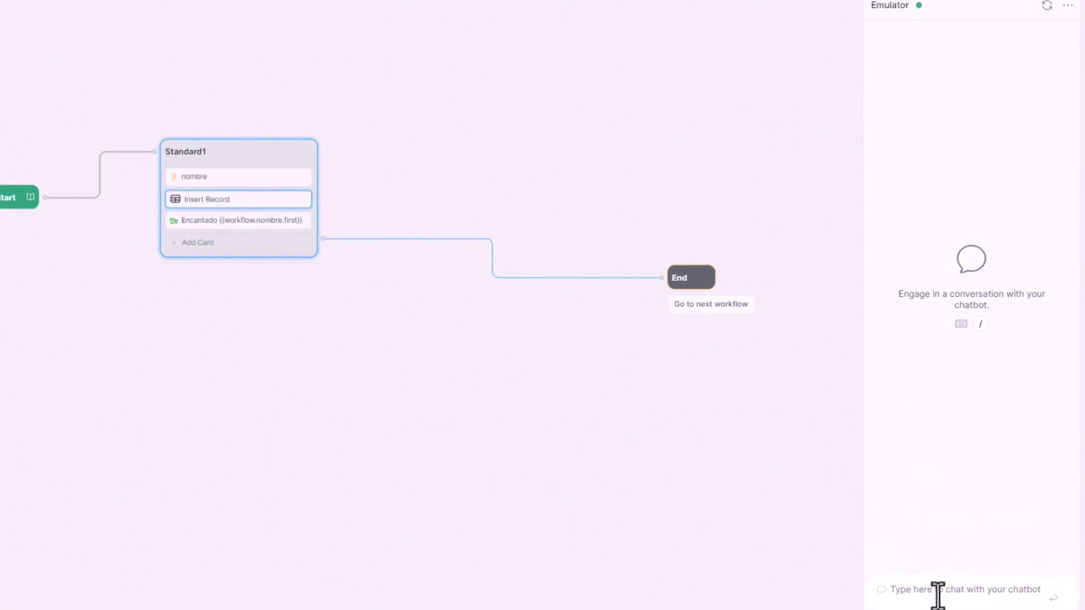
type("hola")
key("Return")
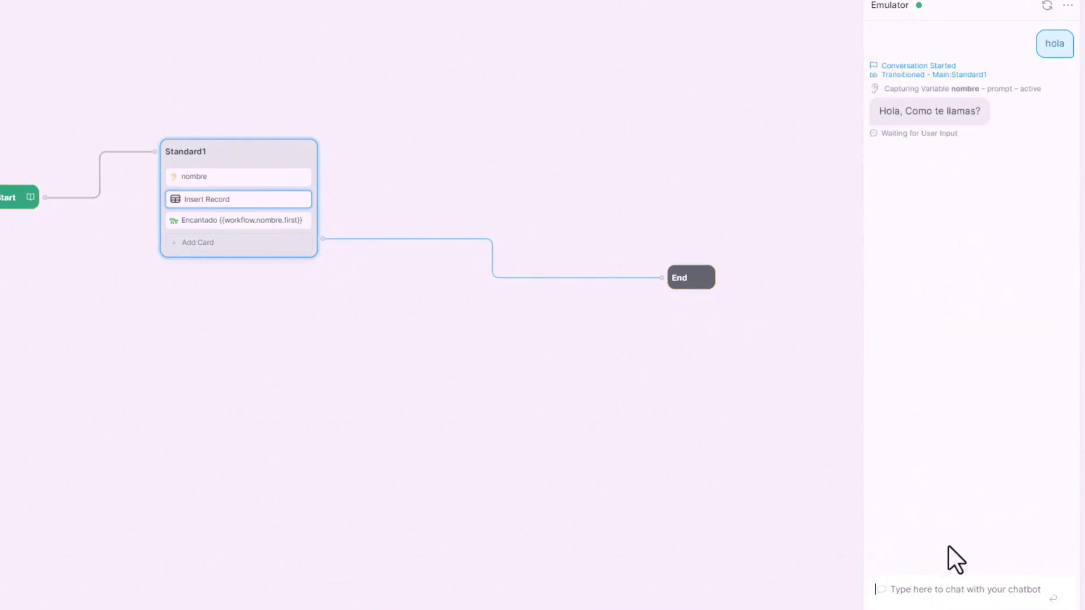
type("Me l")
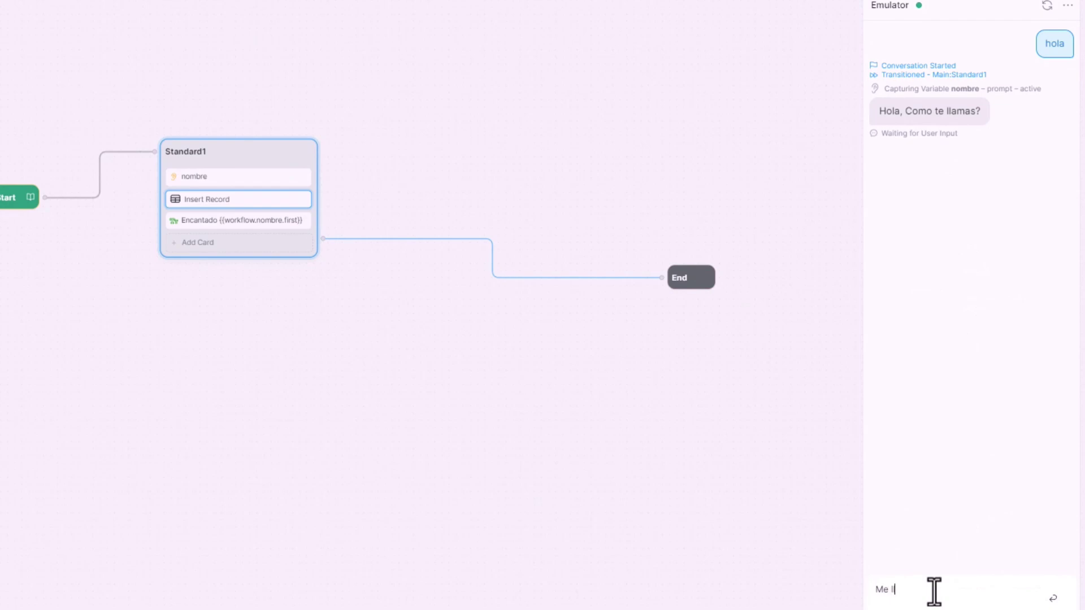
type("lamo Ramiro")
key("Return")
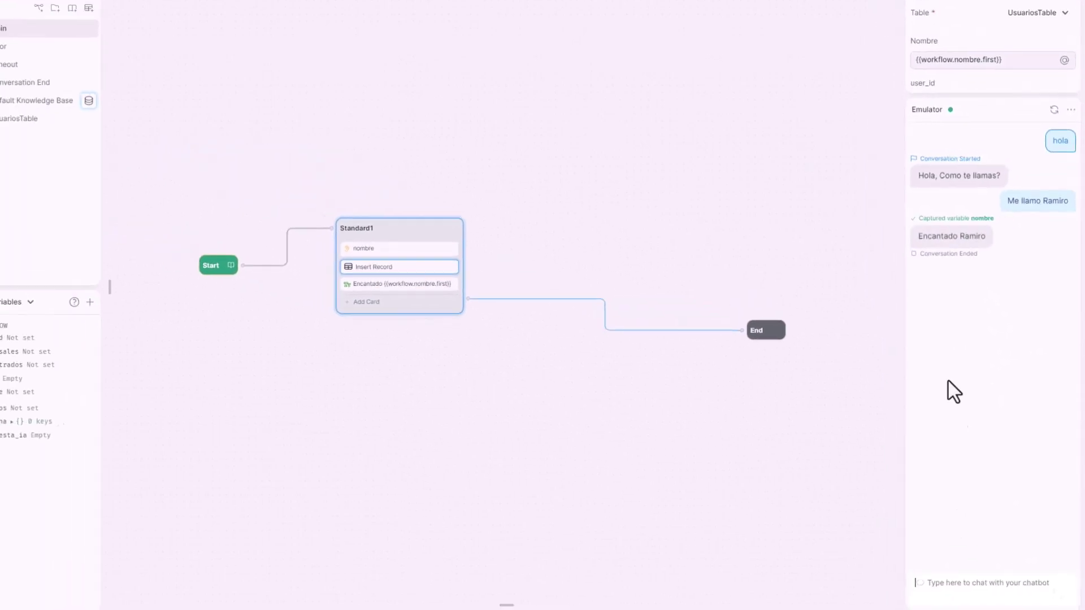
Check the newest record's name and user_id in UsuariosTable, and inspect what the Insert Record card's user_id expression evaluates to.
left_click(93, 148)
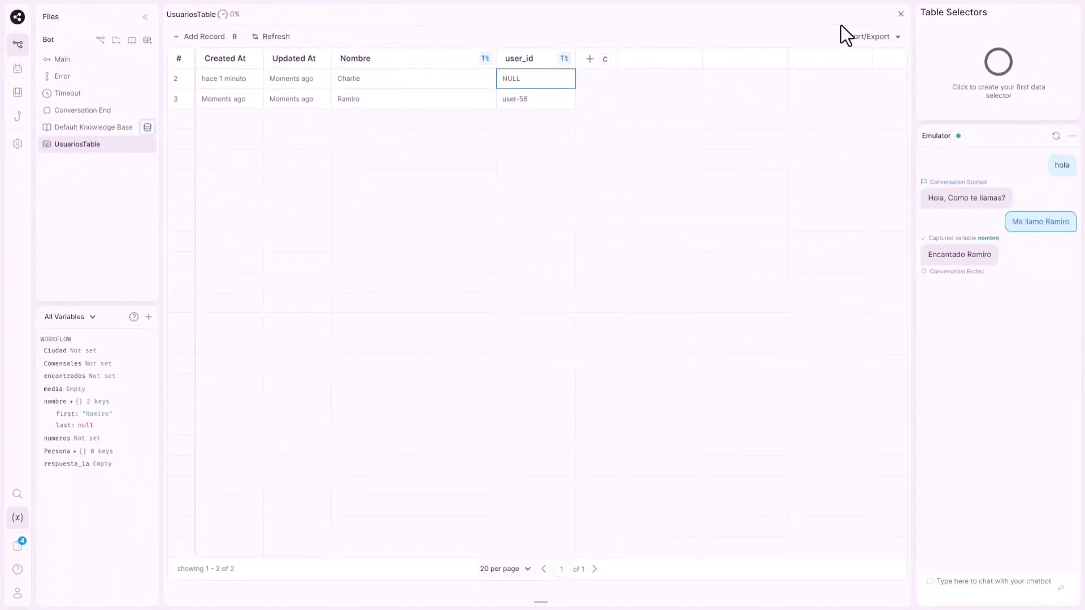
left_click(899, 15)
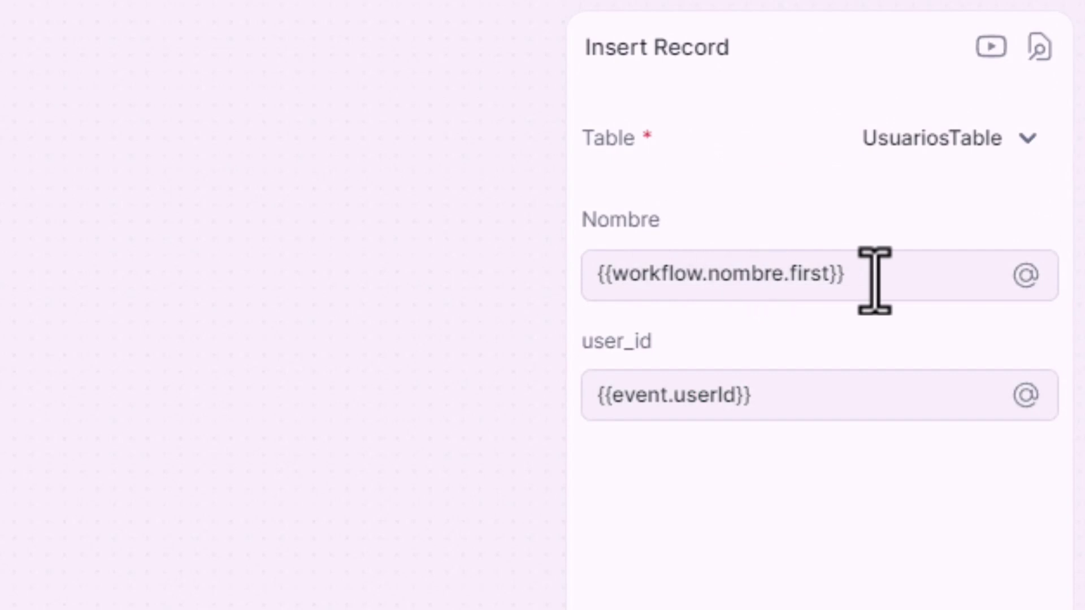
left_click(613, 396)
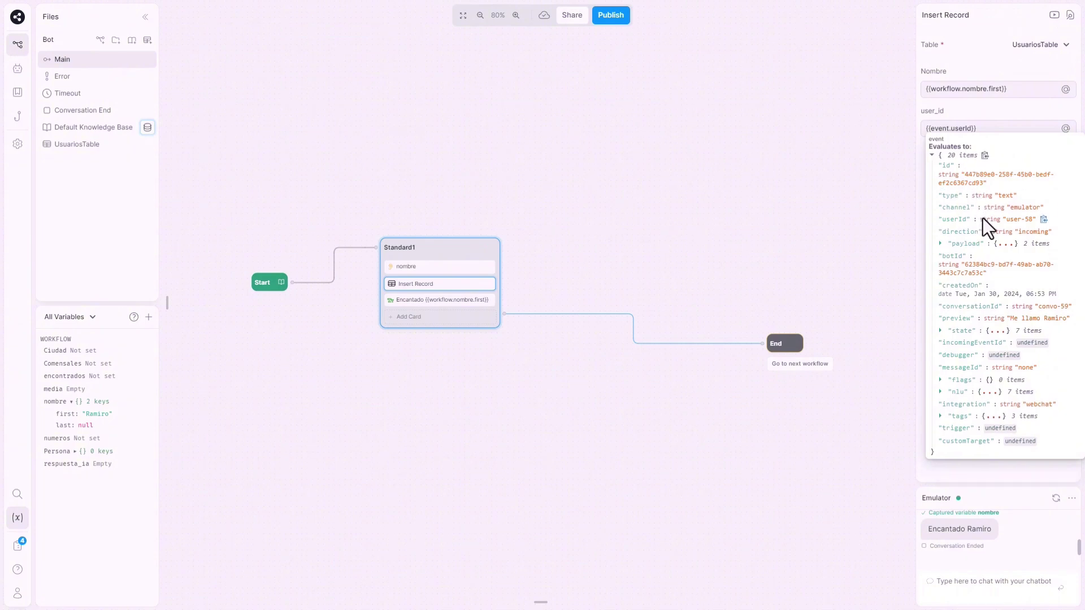
left_click(854, 199)
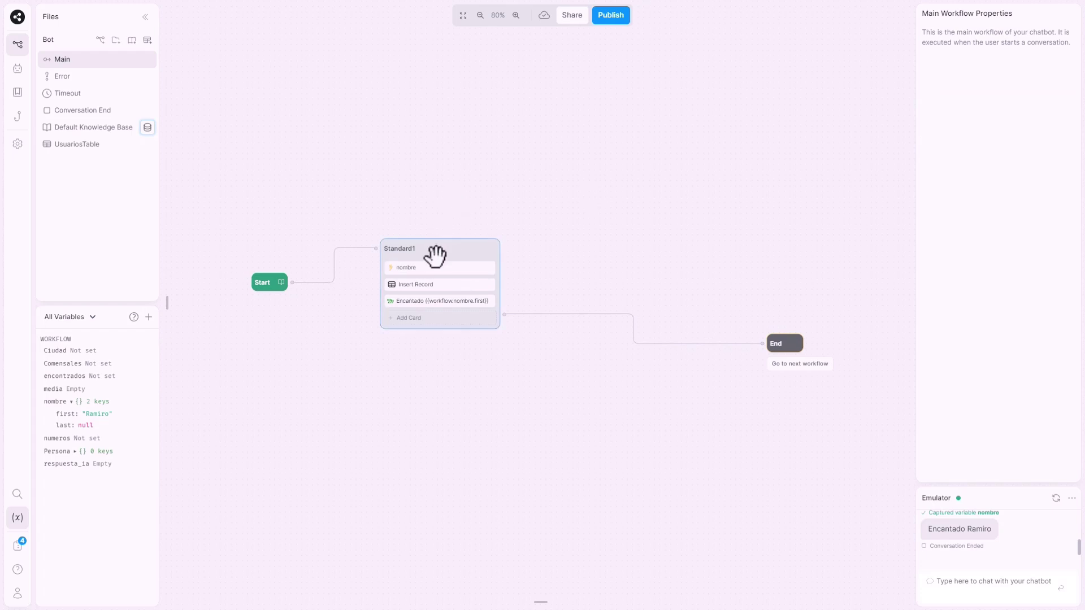
Move the Standard1 node closer to End and delete the connection from Start to it.
left_click_drag(469, 248, 625, 323)
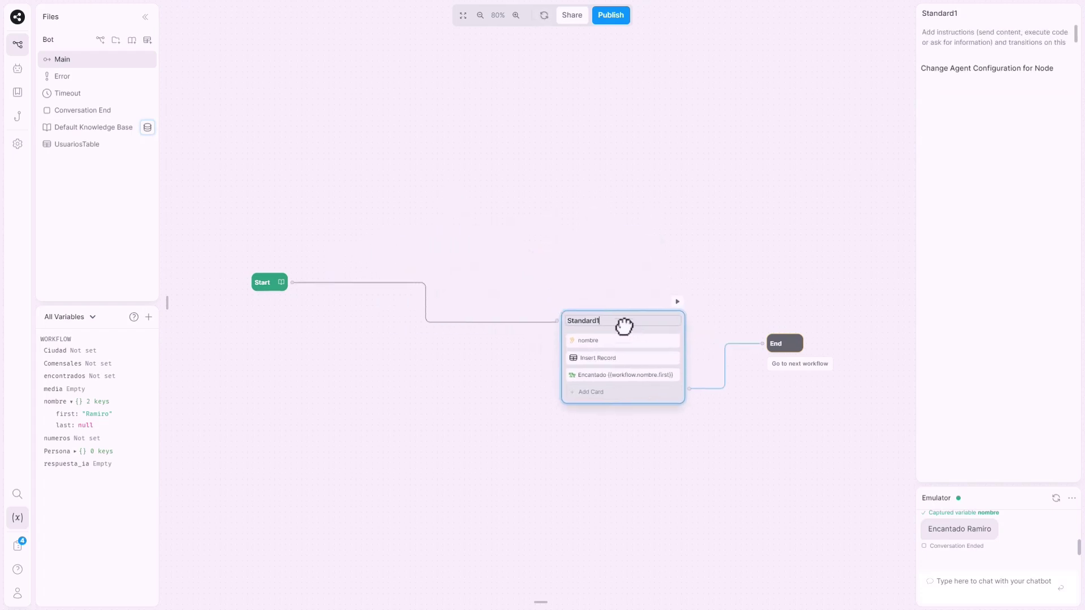
left_click(425, 302)
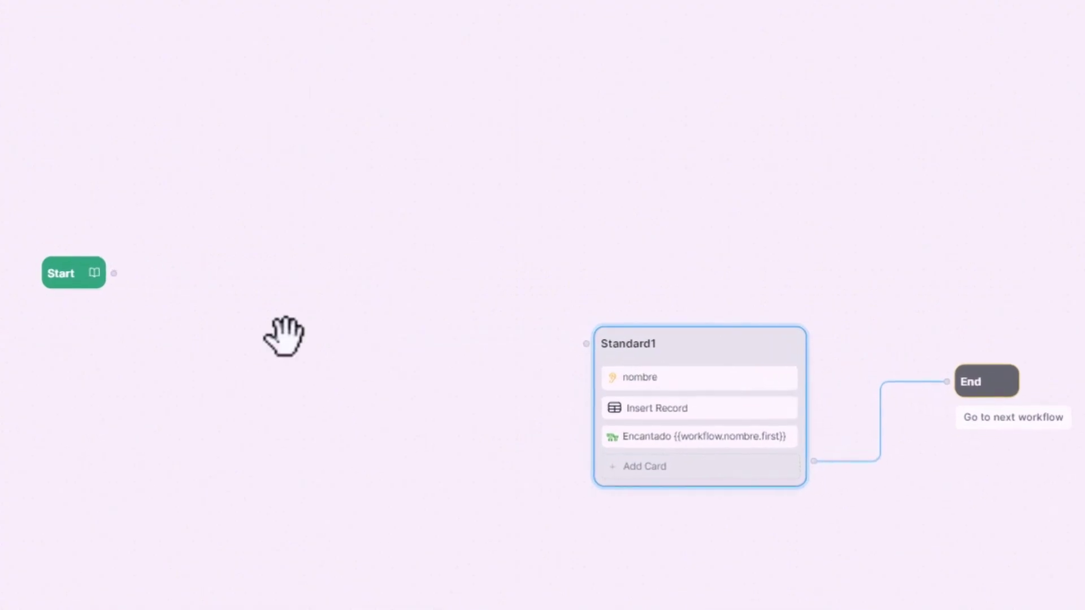
Add a standard node between Start and Standard1 and place a Find Records card in it.
right_click(356, 296)
left_click(284, 317)
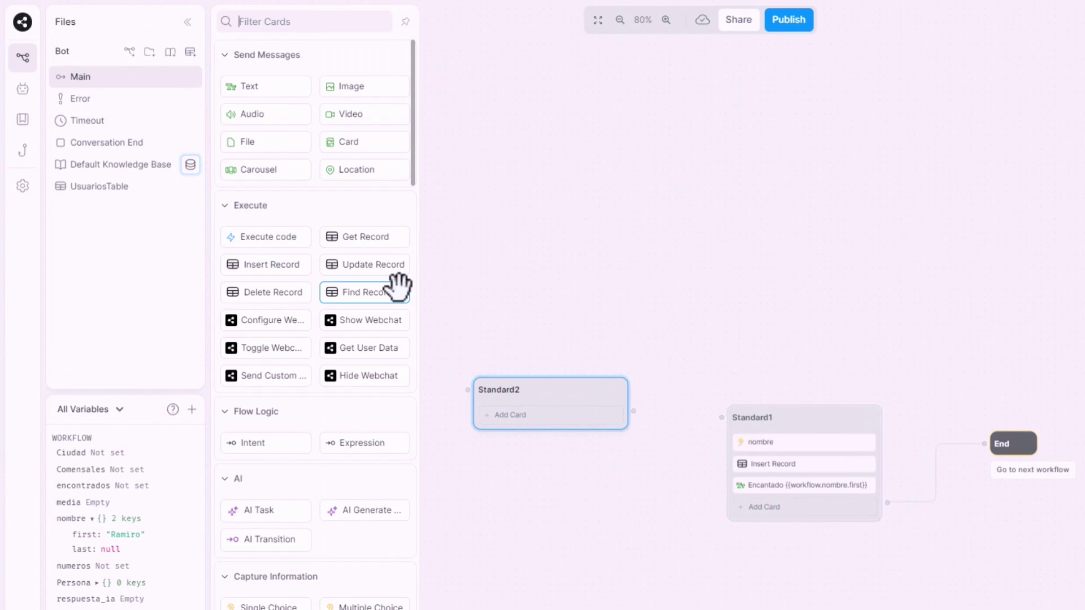
left_click_drag(380, 286, 573, 419)
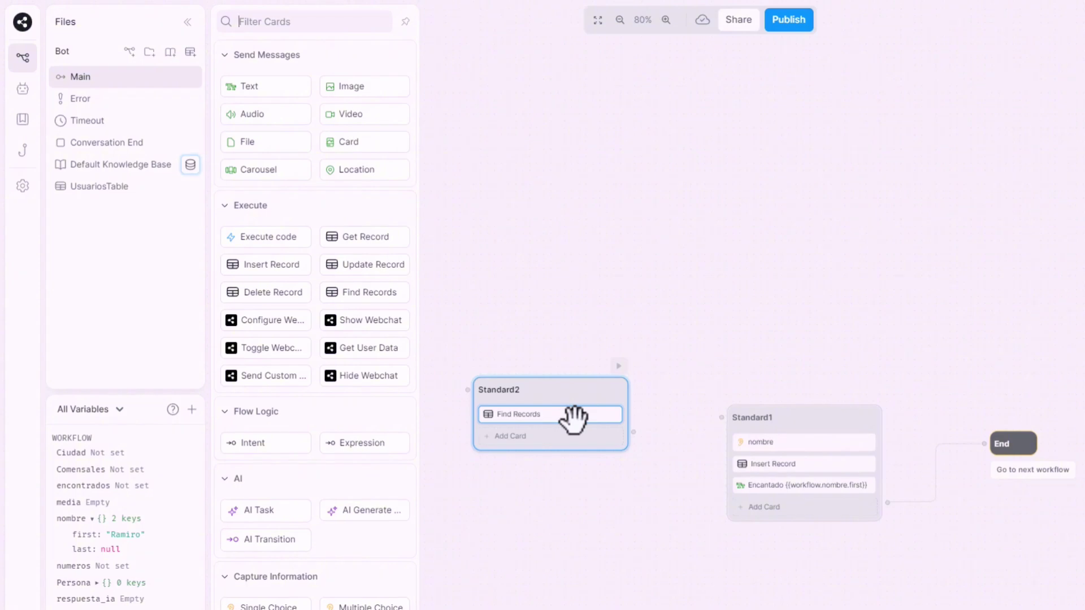
left_click(573, 419)
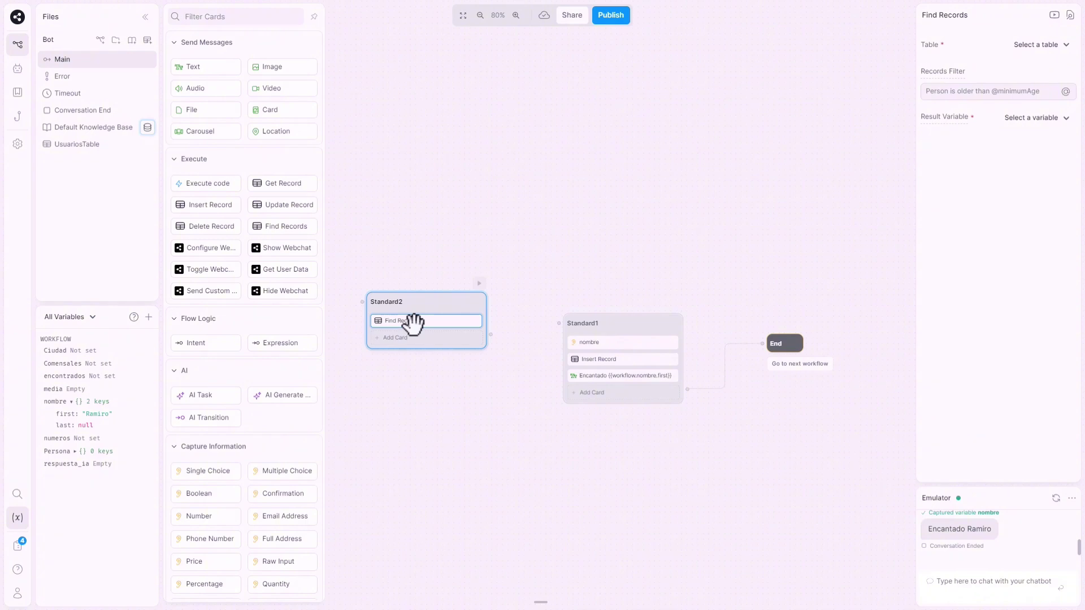
Set the Find Records card's records filter to "Recursos cuyo user_id coincida con {{event.userId}}".
left_click(998, 94)
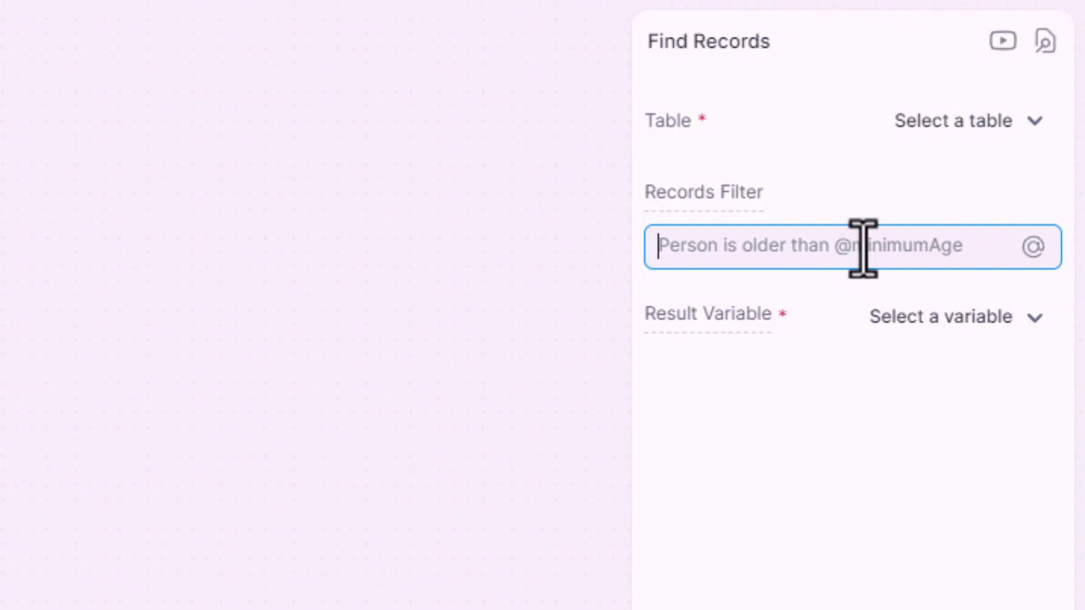
type("Recur")
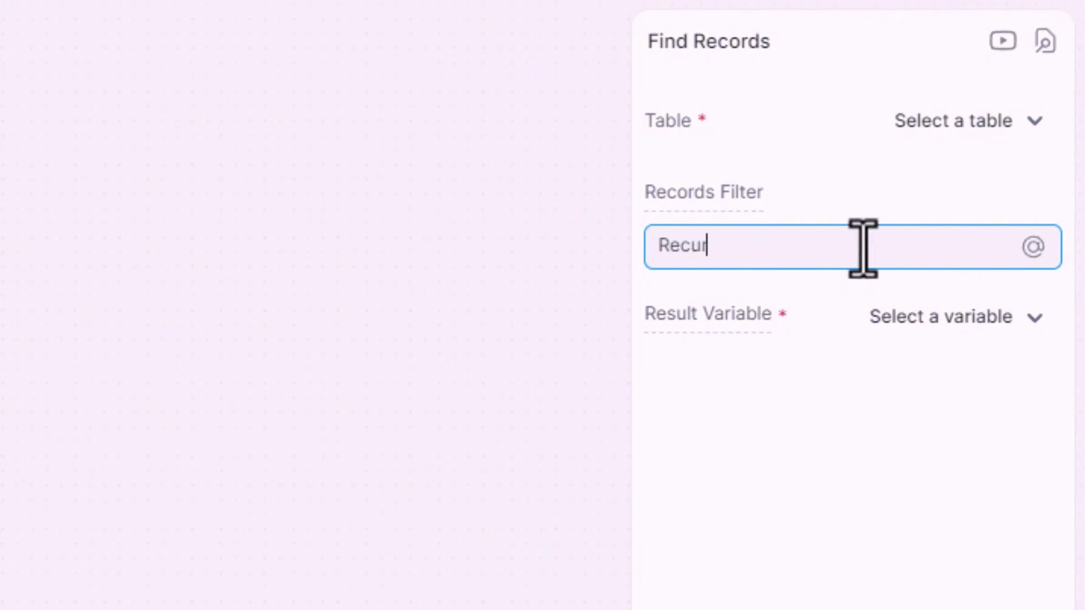
type("sos cuyo ud")
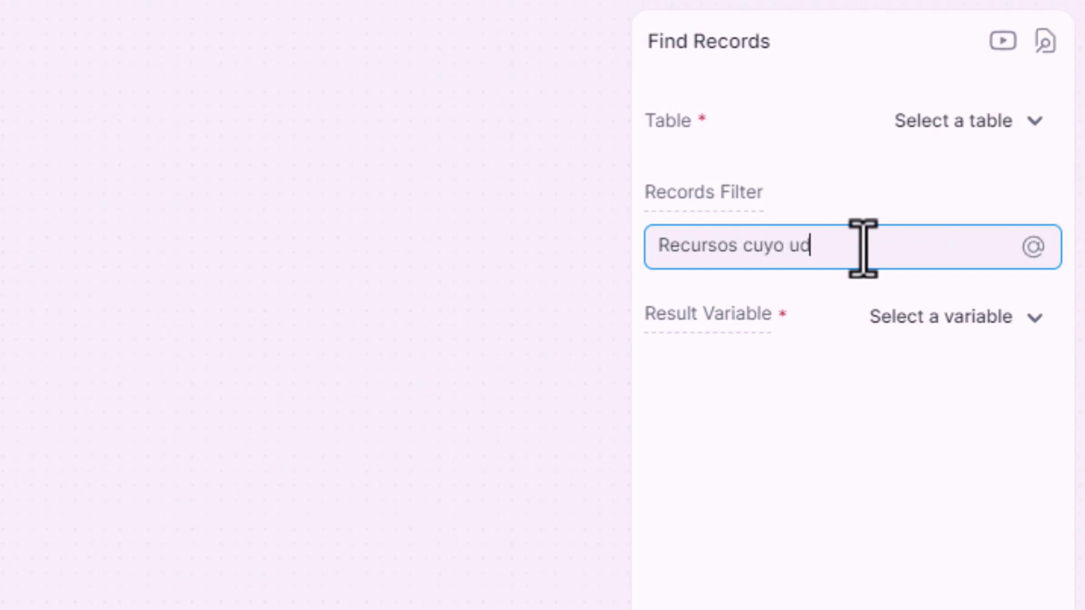
key("BackSpace")
type("ser_id coincida")
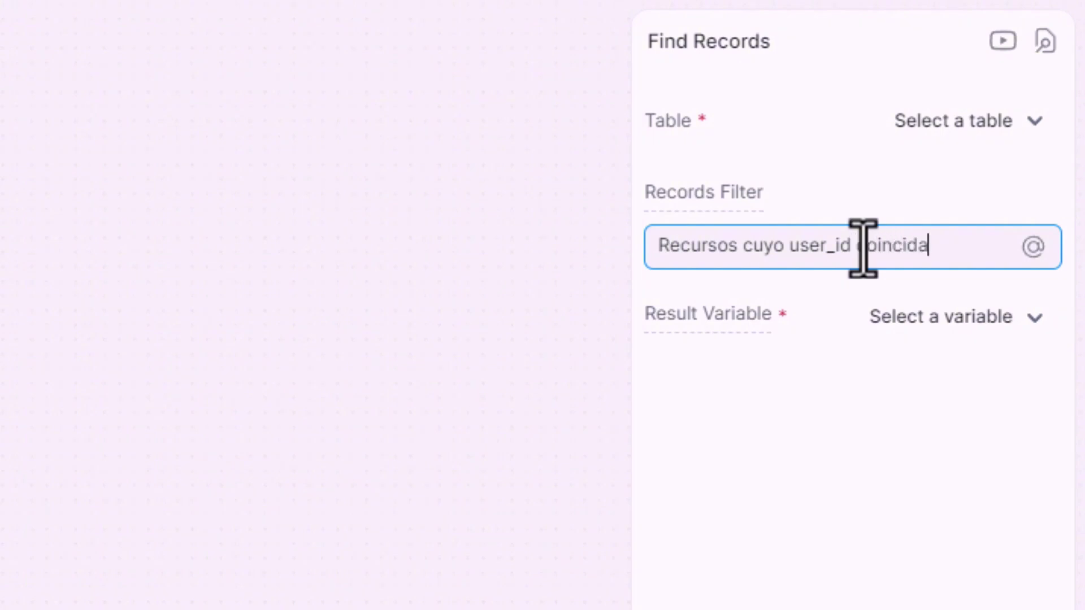
type(" con {{eve")
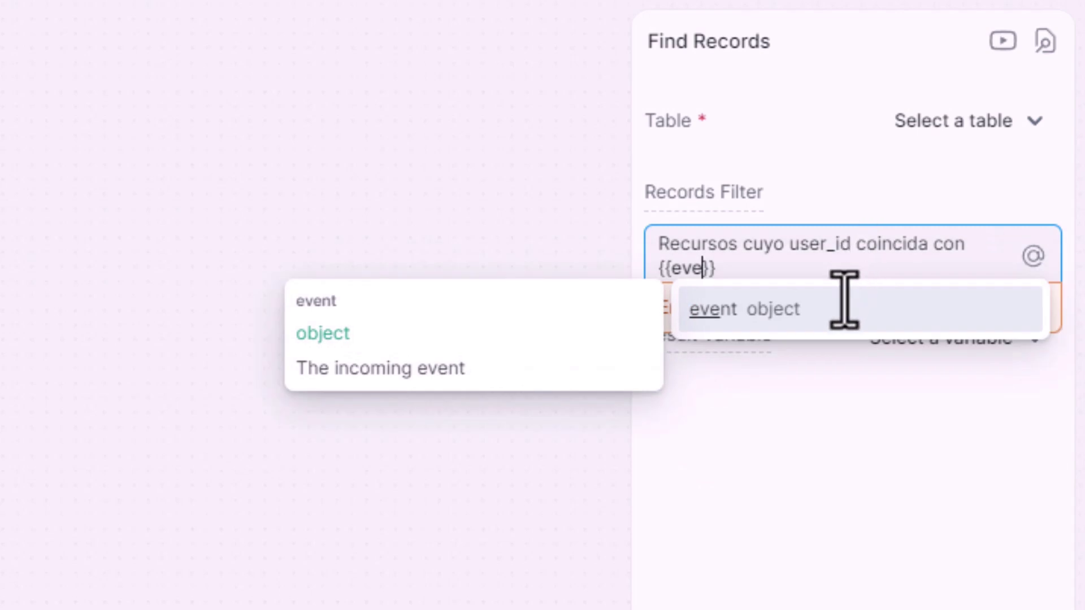
type("nt.us")
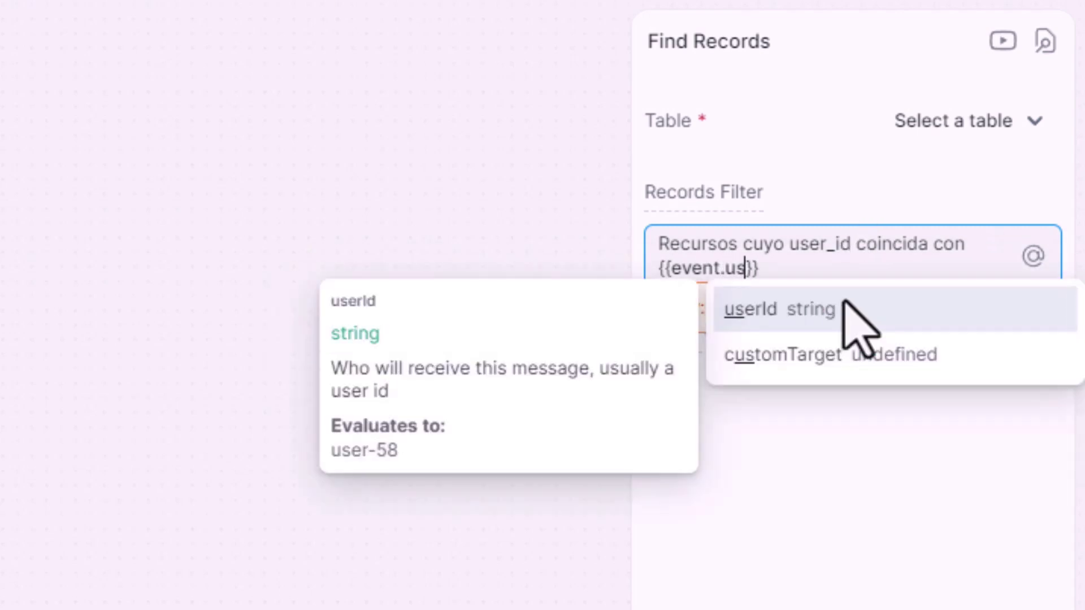
left_click(848, 308)
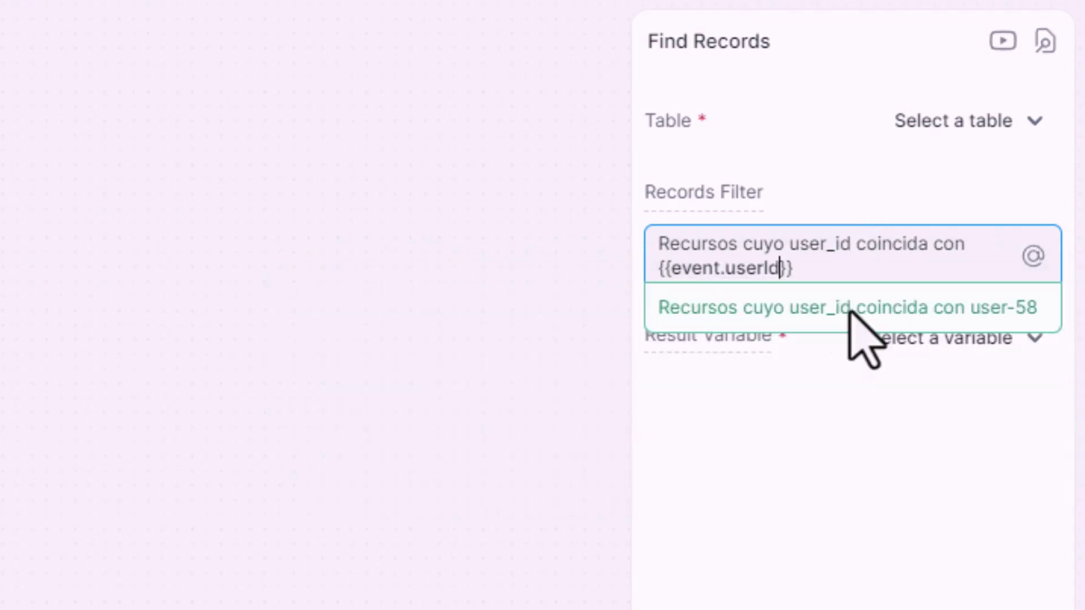
left_click(863, 274)
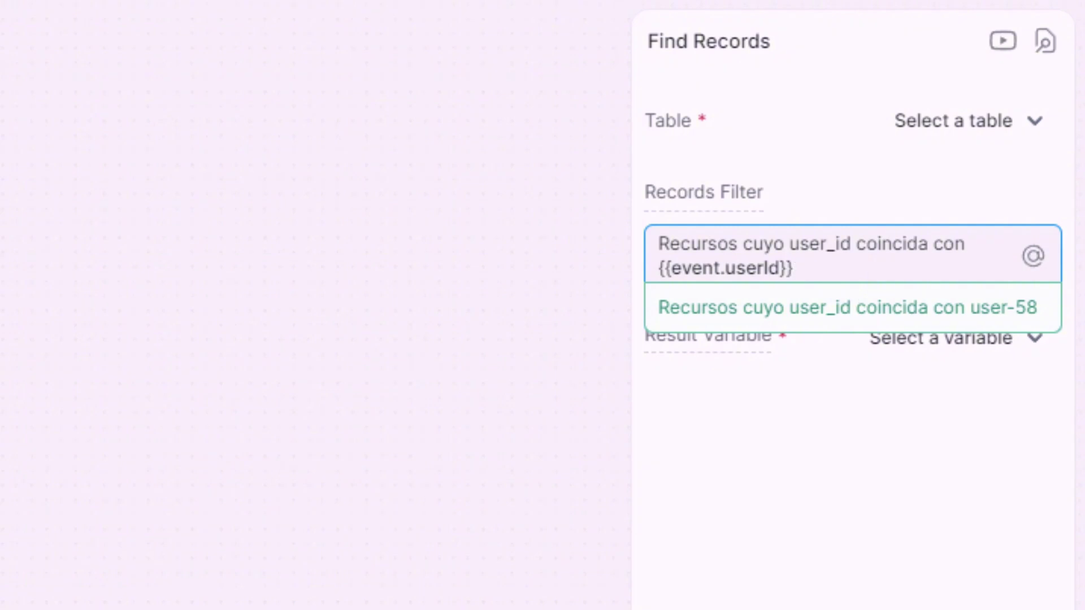
left_click(910, 608)
left_click(970, 274)
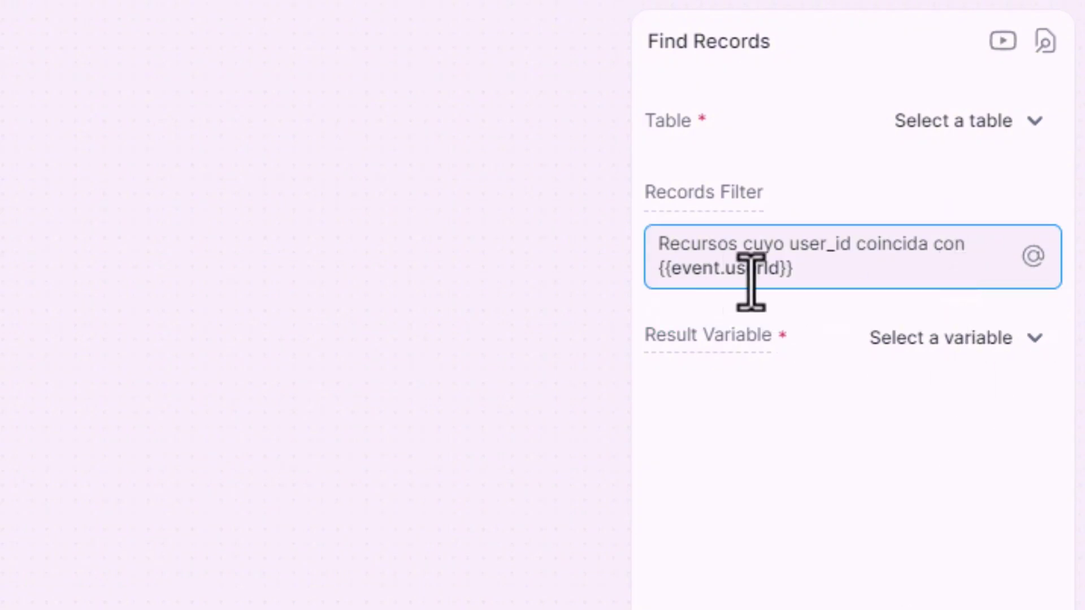
Create encontrados as the Find Records card's result variable and choose UsuariosTable as its table.
left_click(970, 353)
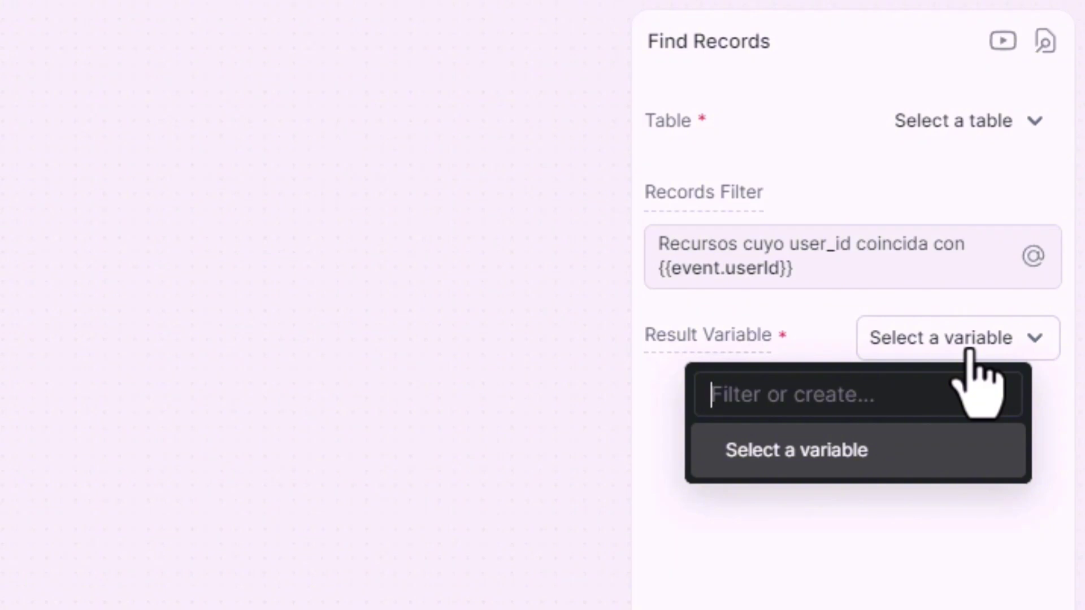
type("encontra")
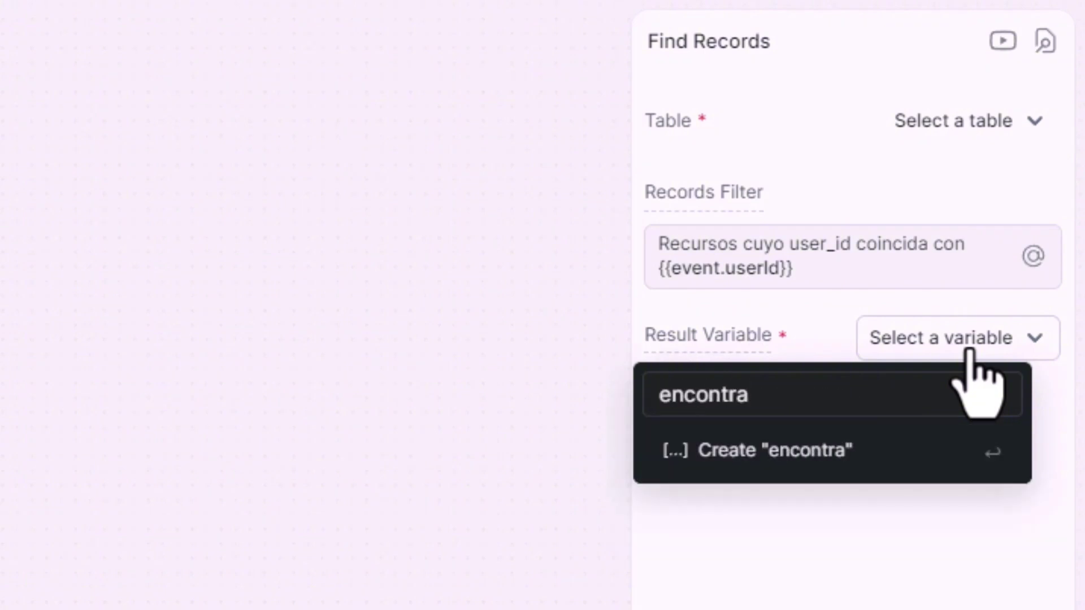
type("dos")
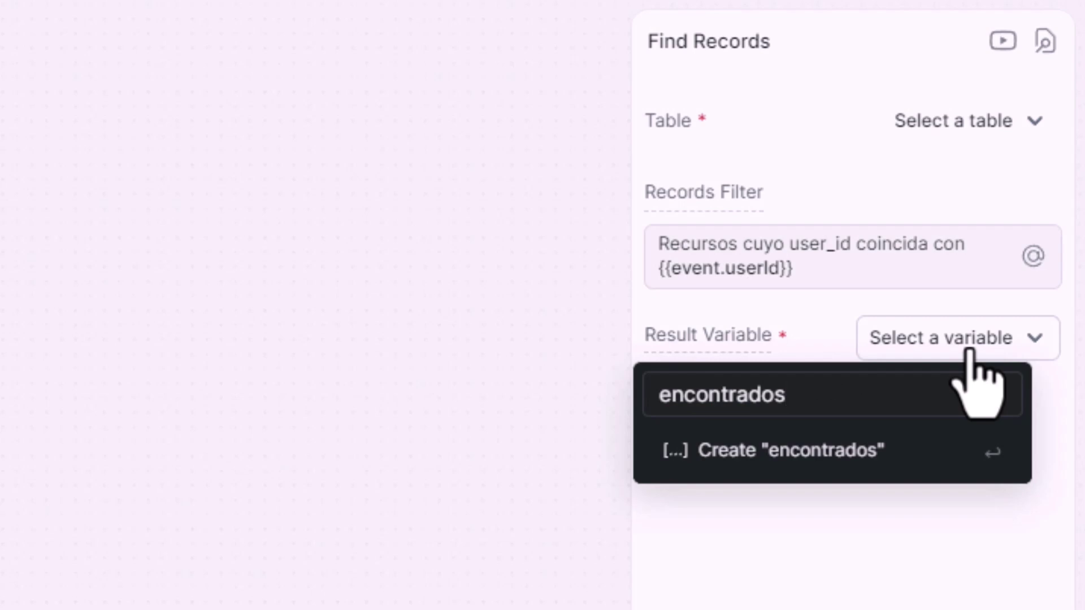
key("Return")
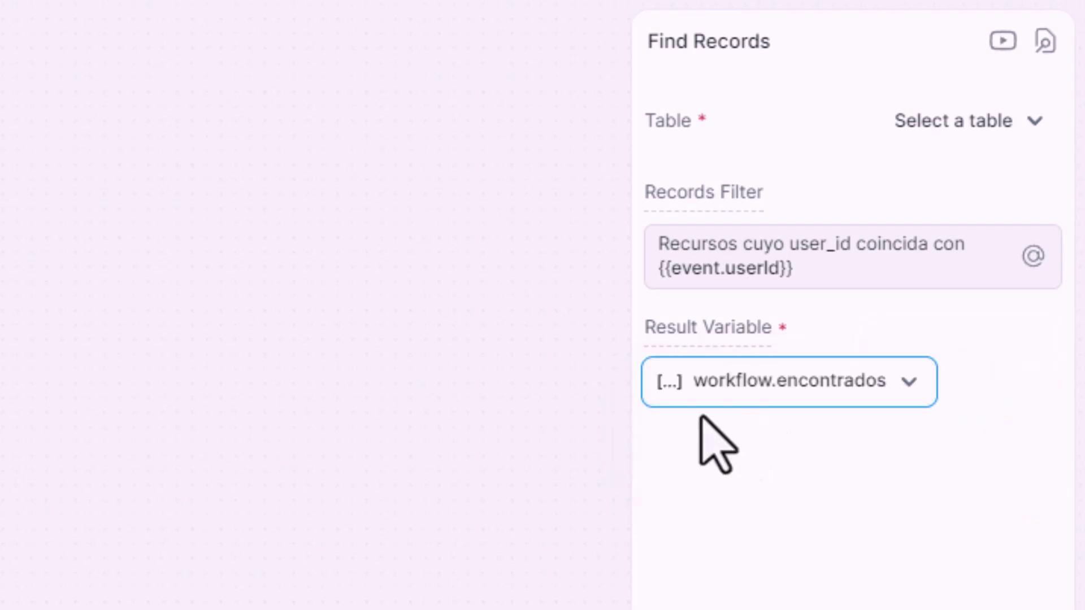
left_click(1025, 127)
left_click(846, 192)
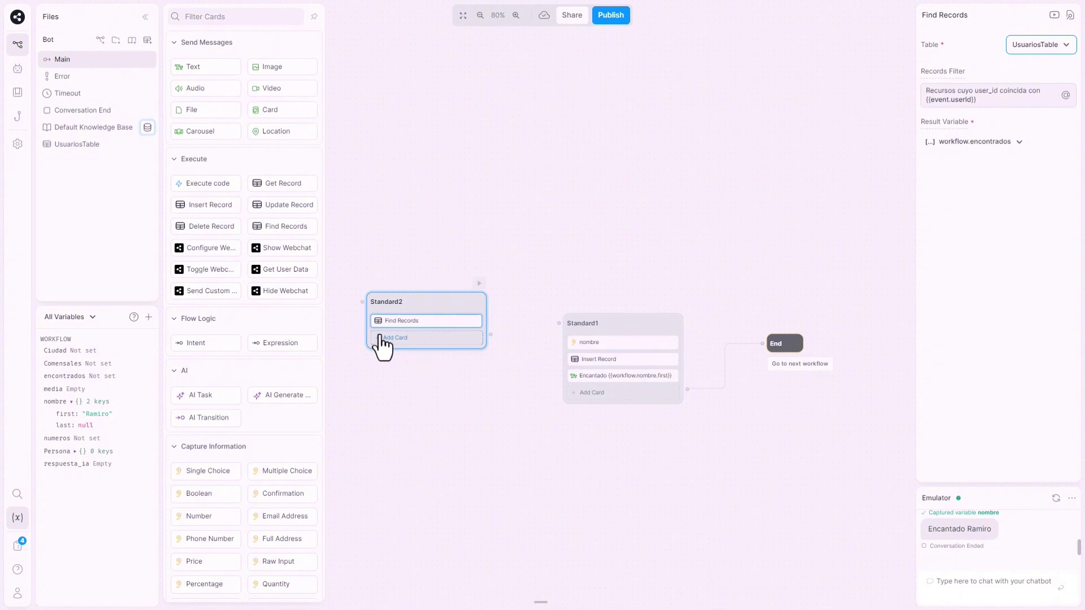
Add a Text card below Find Records with the message "Hola de nuevo {{workflow.encontrados[0].Nombre}}".
left_click_drag(213, 65, 435, 370)
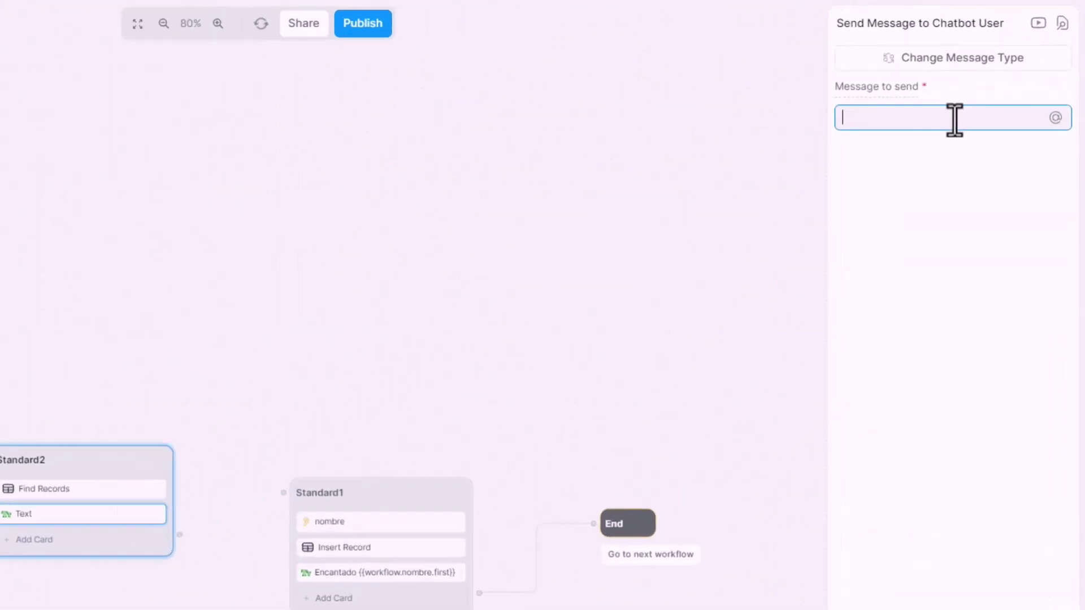
type("Hola")
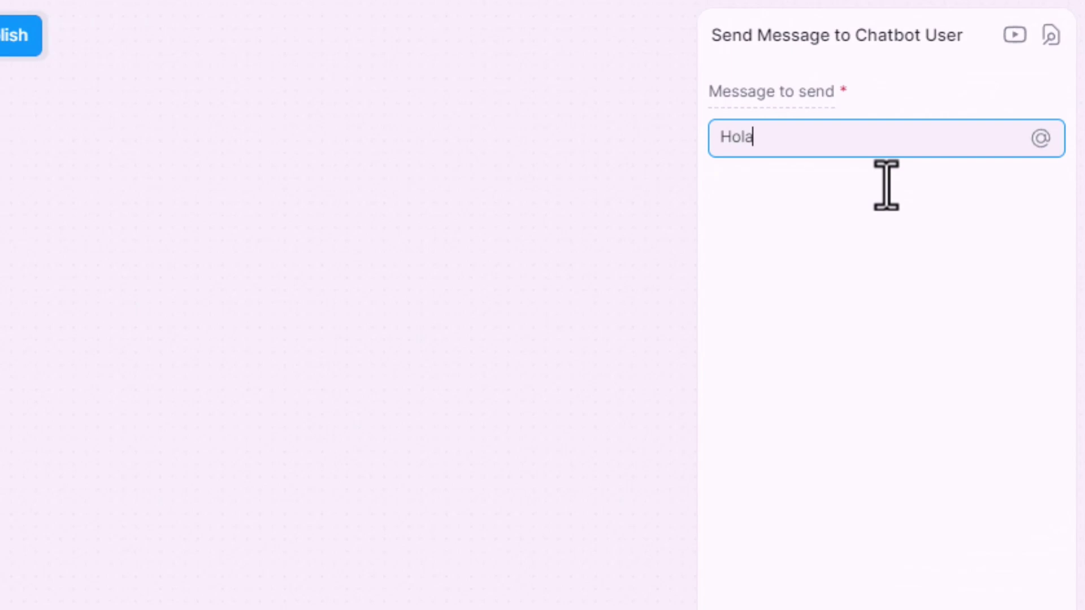
type(" de nuevo {{")
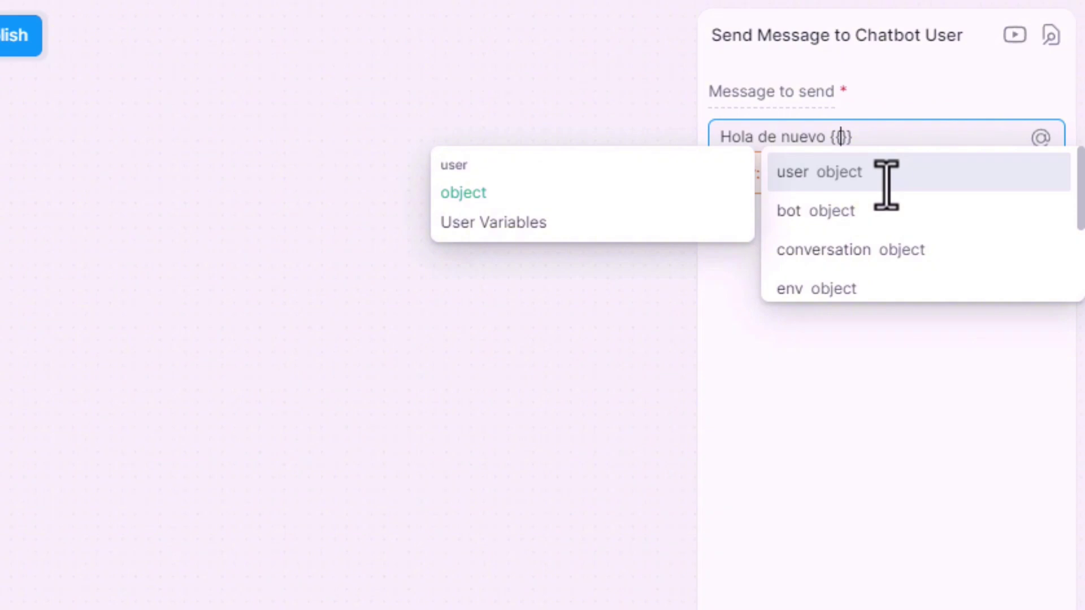
type("e")
type("wor")
left_click(886, 180)
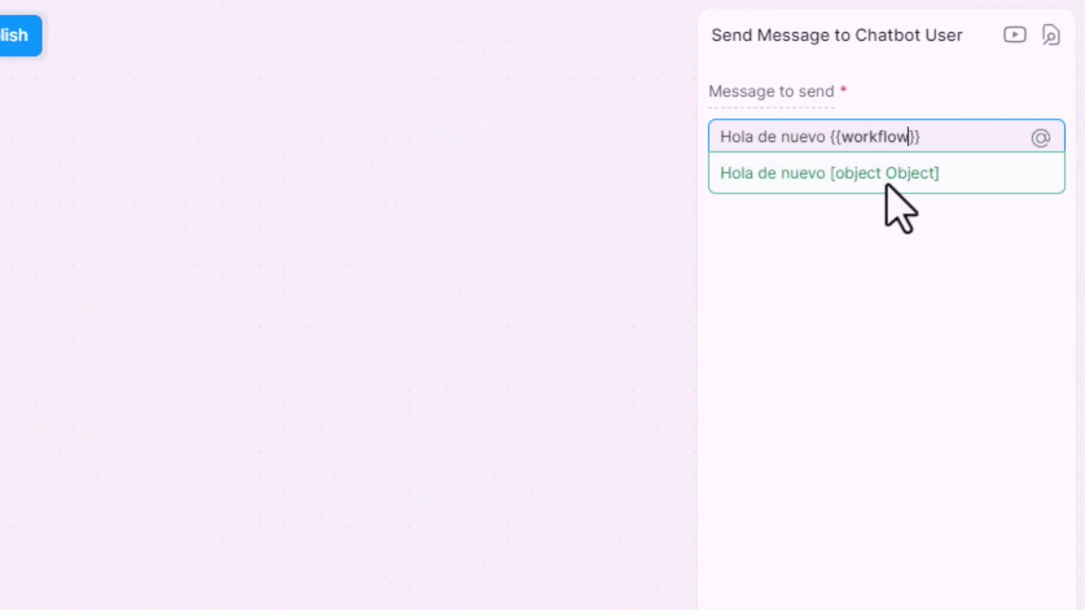
type(".en")
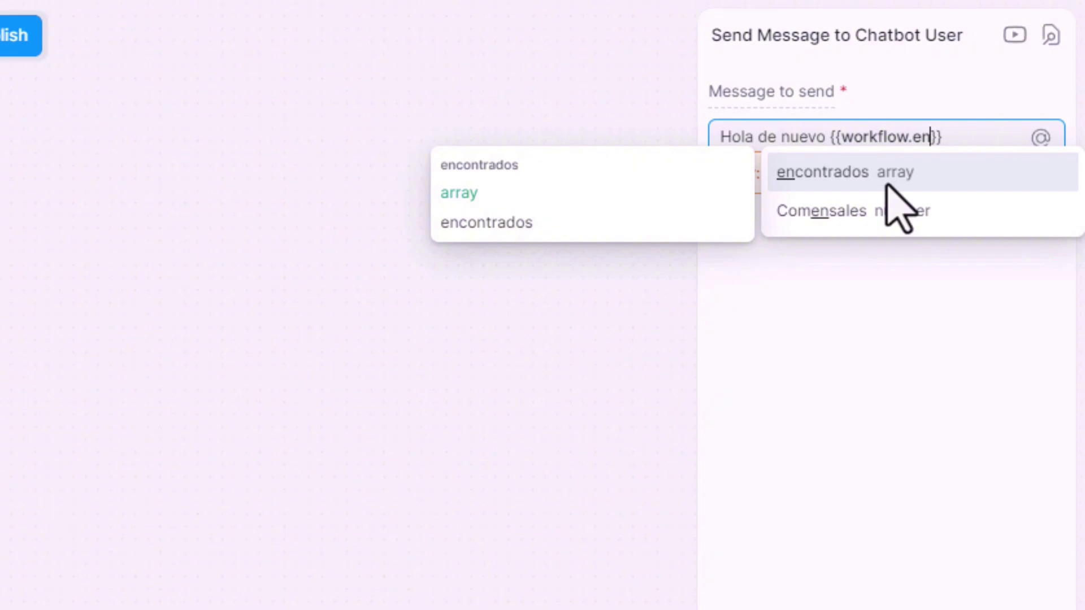
left_click(879, 181)
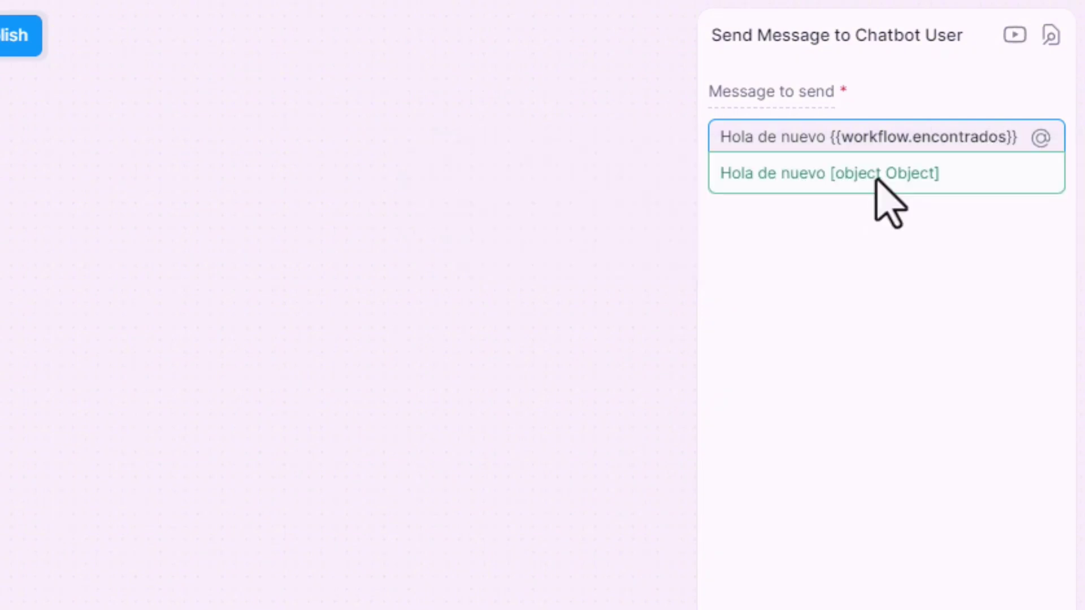
type("[]")
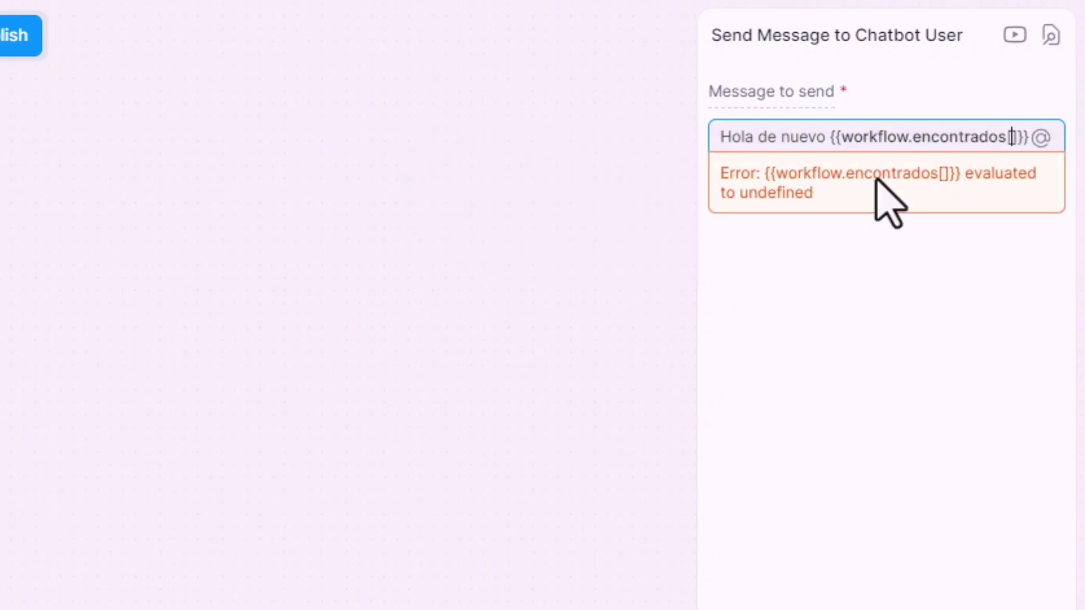
type("0")
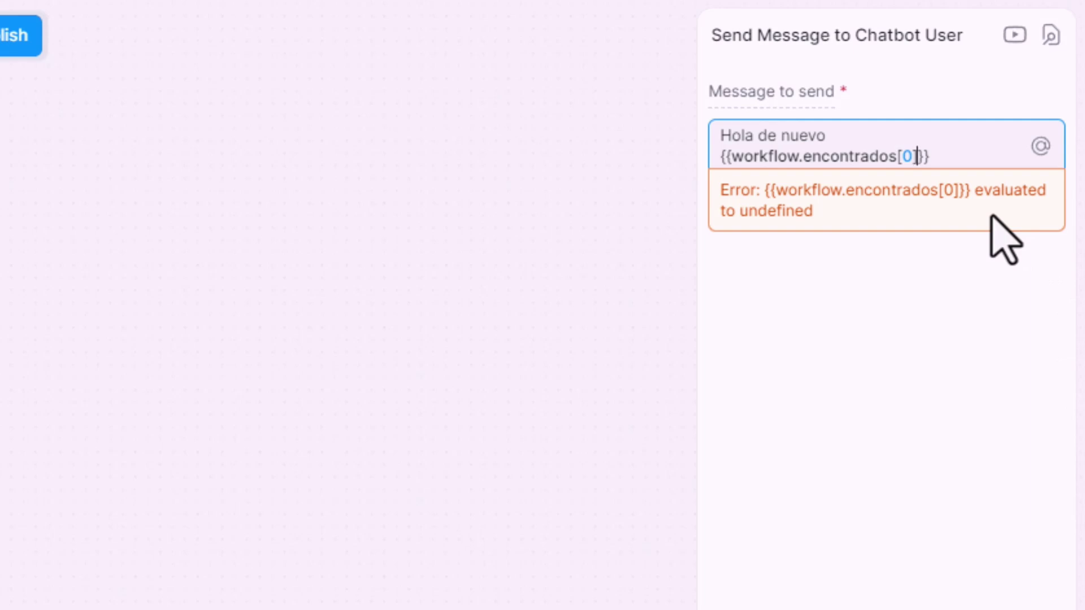
type(".")
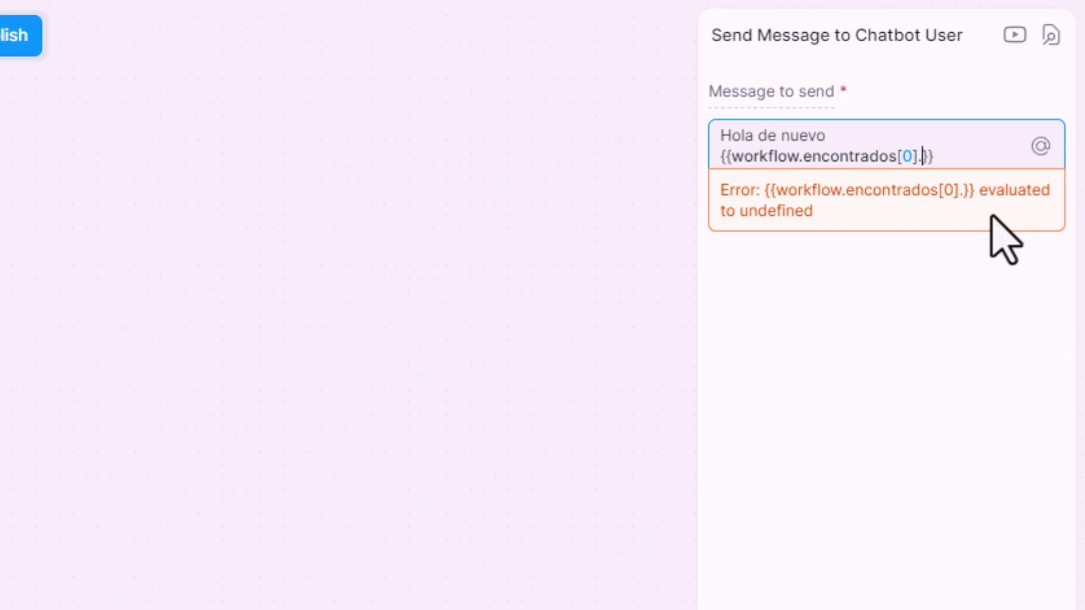
type("Nombre")
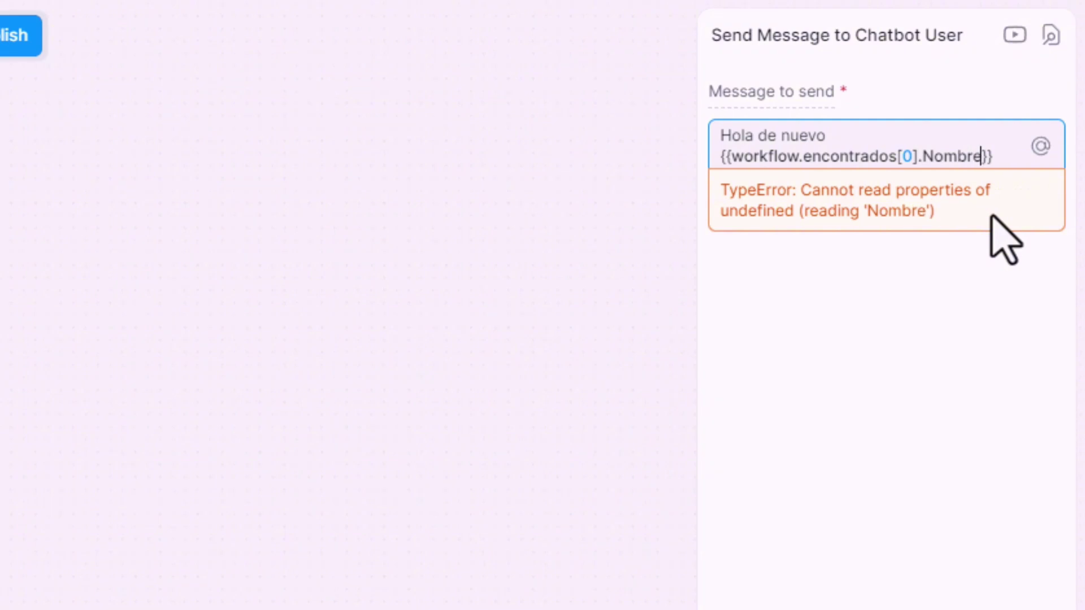
left_click(991, 375)
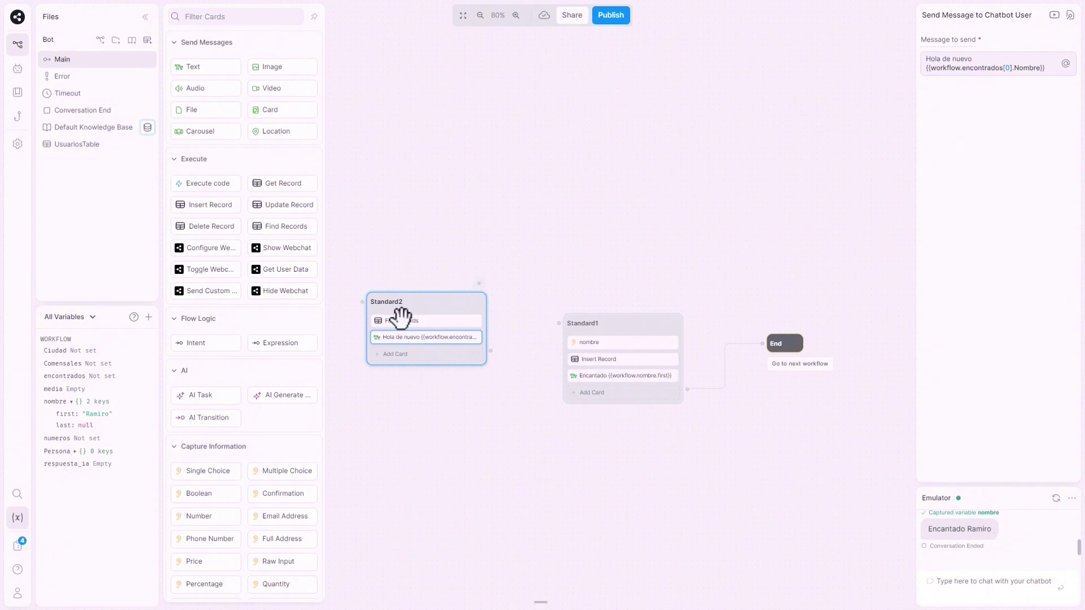
left_click(353, 311)
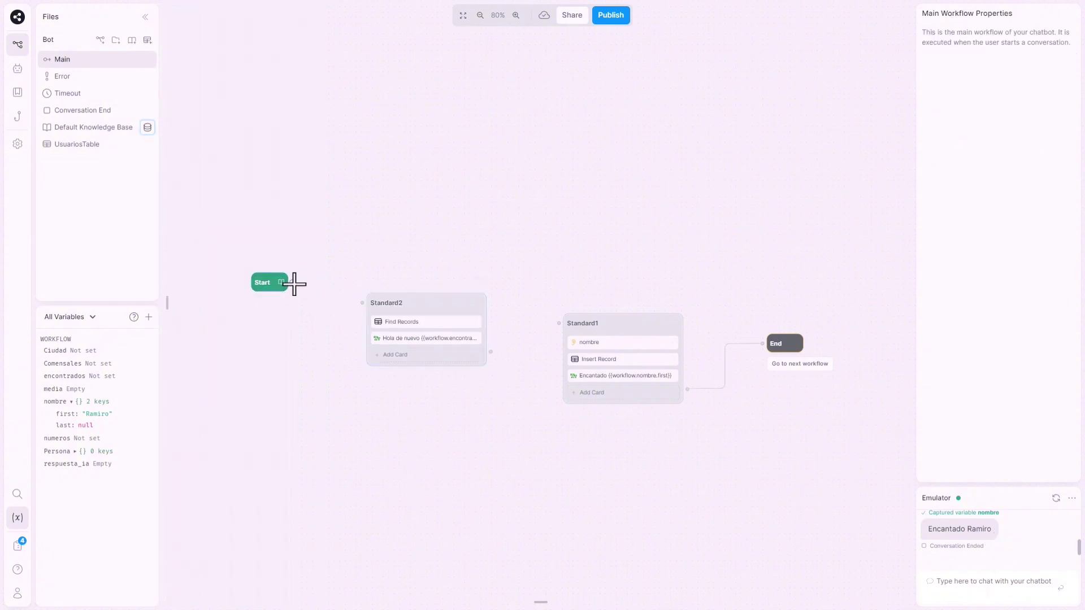
Connect Start to the Standard2 node, and space the nodes apart with Standard2 higher and Standard1 lower.
left_click_drag(293, 282, 366, 308)
mouse_move(584, 327)
left_mouse_down()
mouse_move(591, 334)
mouse_move(574, 342)
left_mouse_up()
left_click_drag(424, 302, 426, 239)
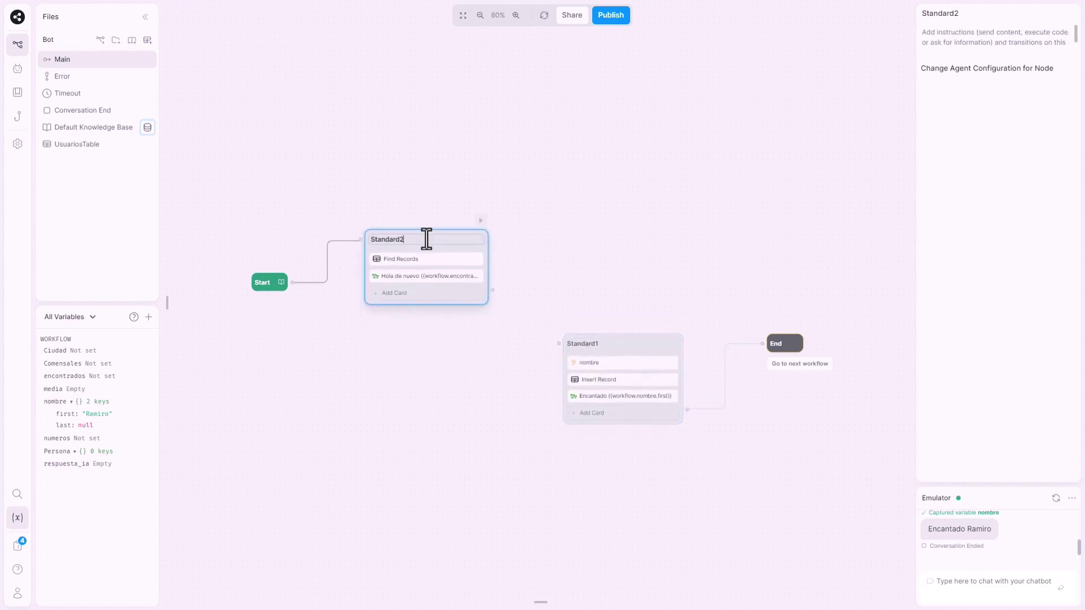
Add an Expression card to Standard2 below the greeting and generate its condition from the label "si hay usuarios en la variable encontrados".
left_click(421, 293)
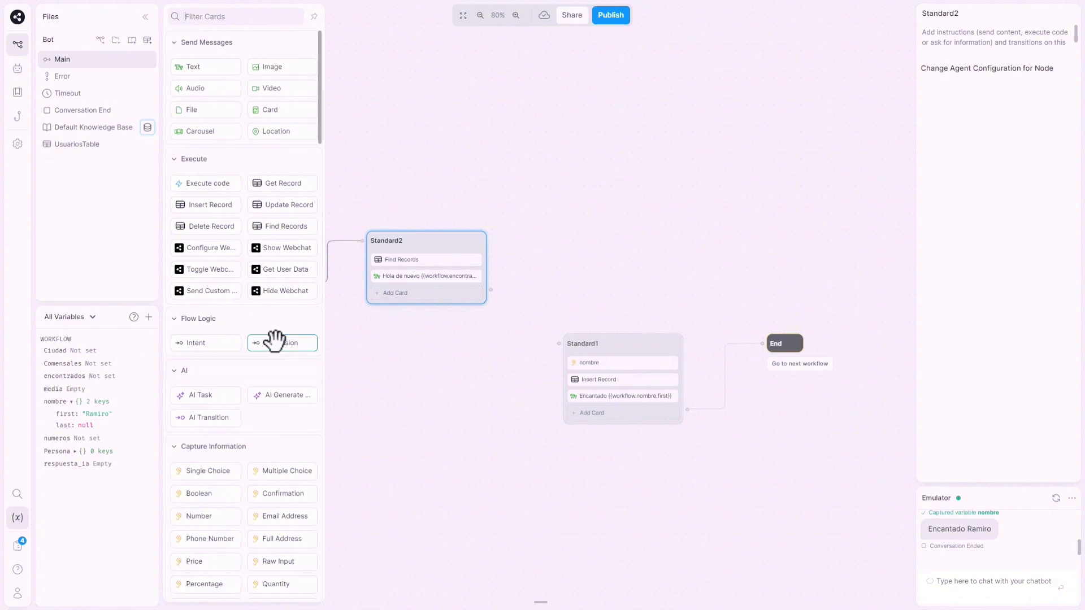
left_click_drag(274, 343, 417, 284)
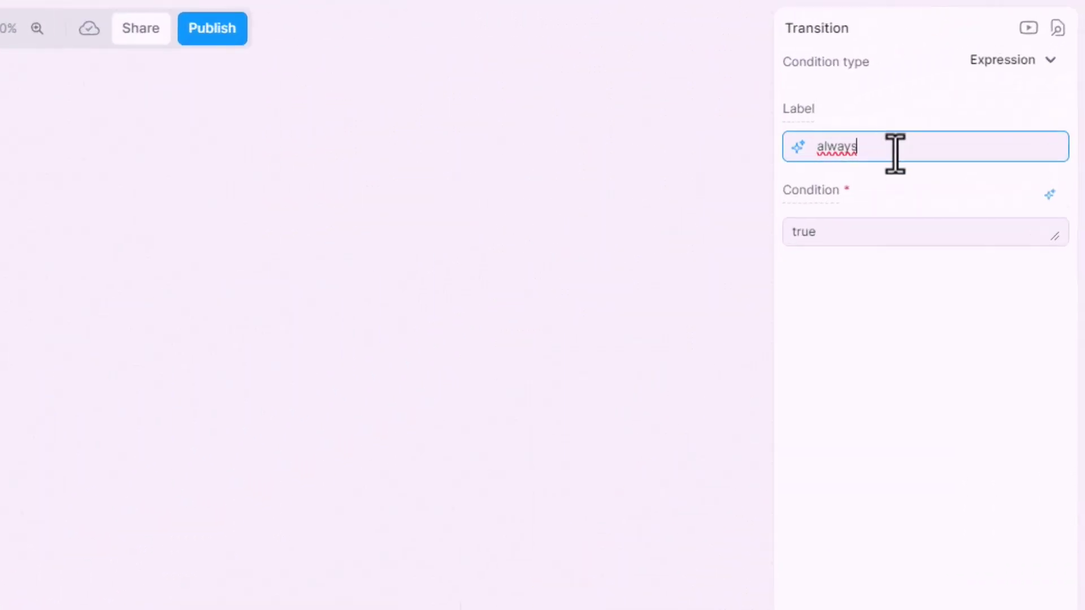
mouse_move(793, 153)
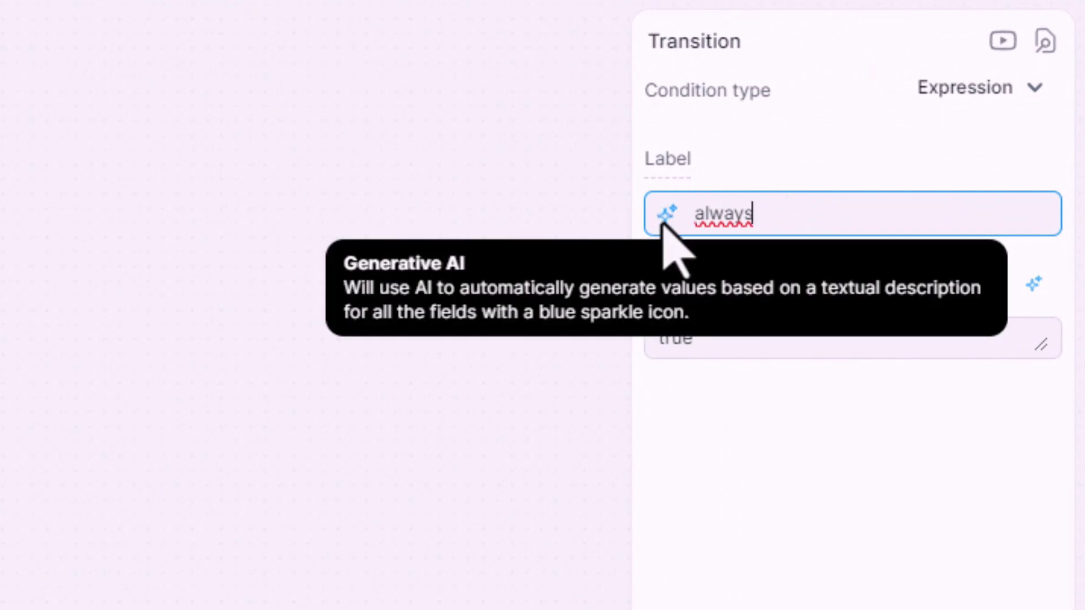
double_click(725, 215)
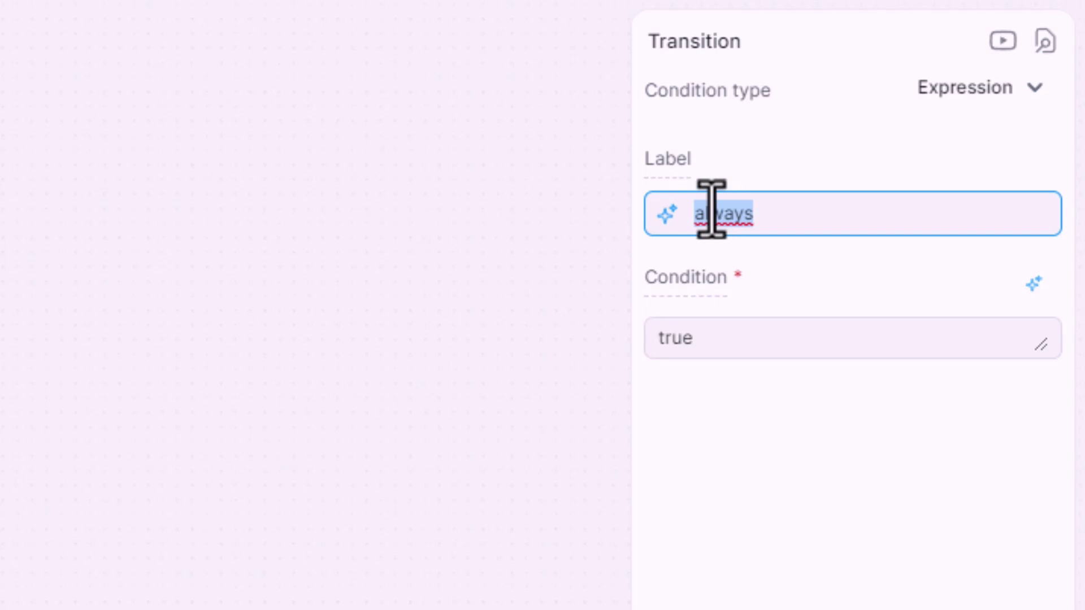
type("si")
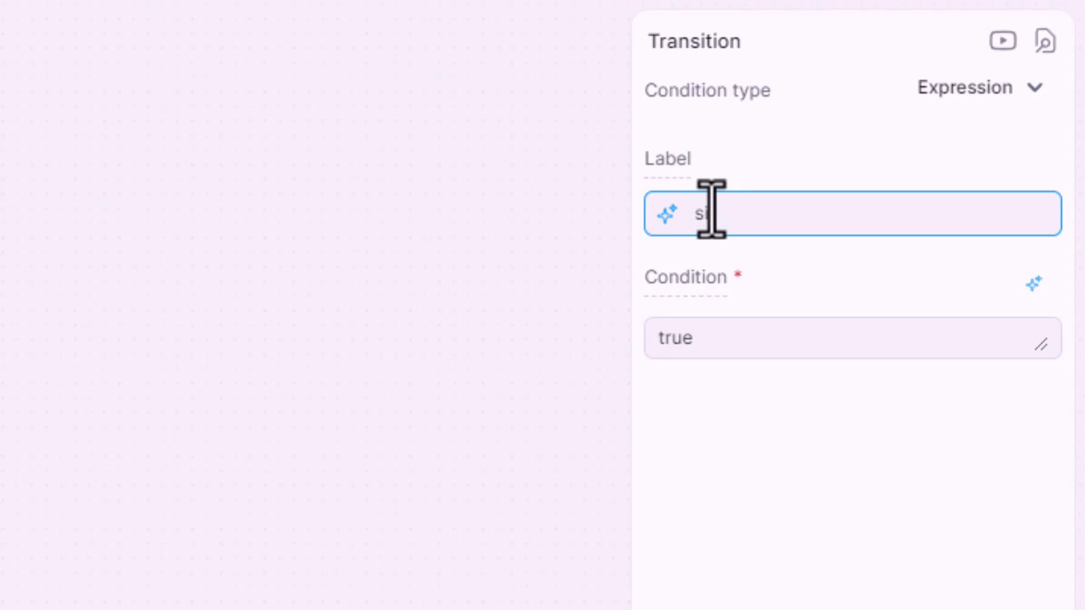
type(" hay usuarios")
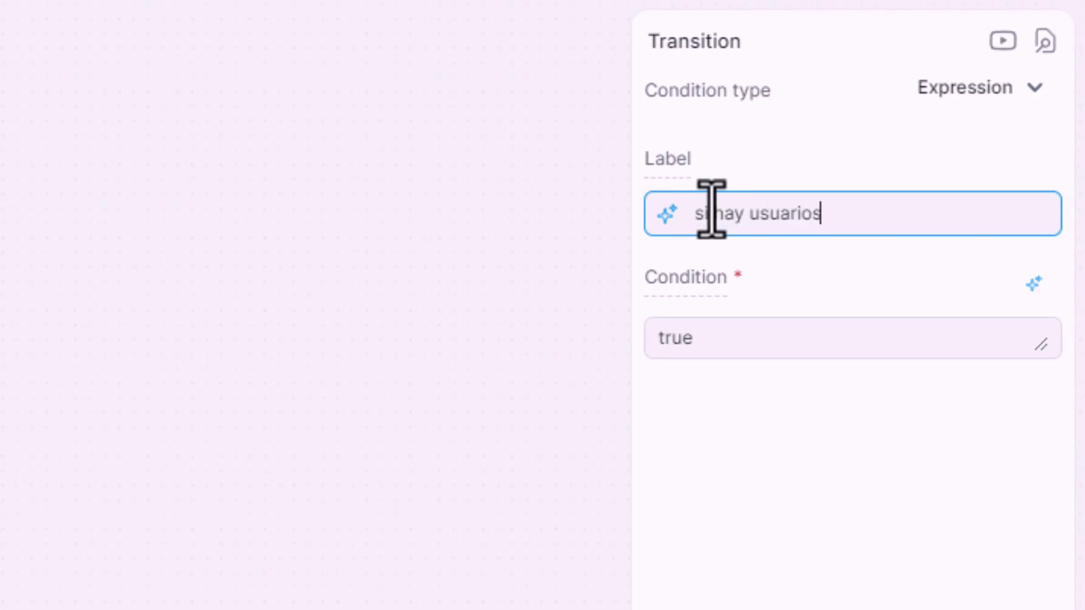
type(" en la variab")
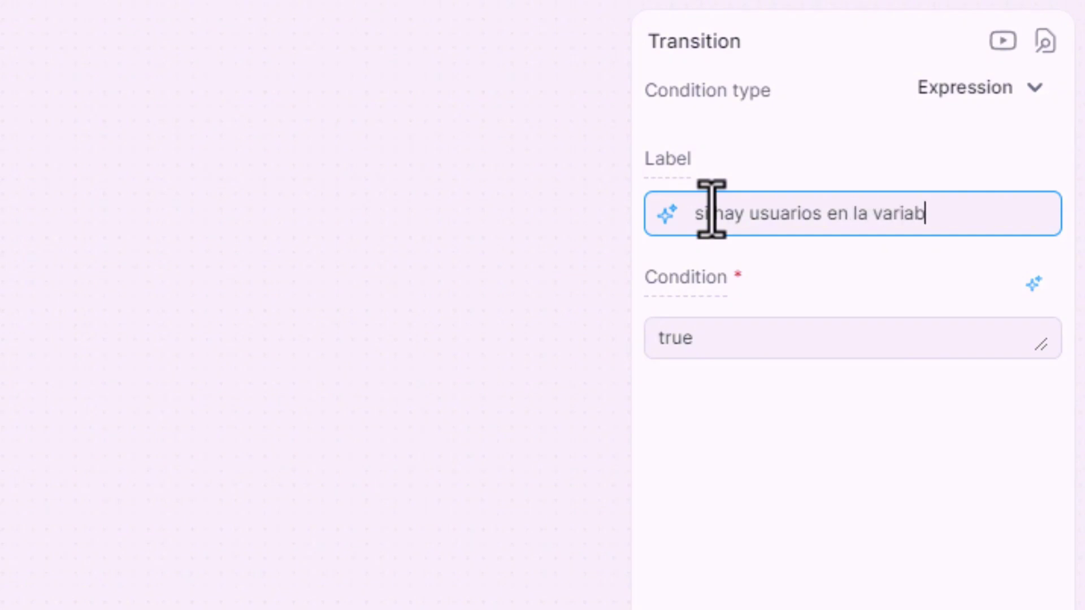
type("le encontrador")
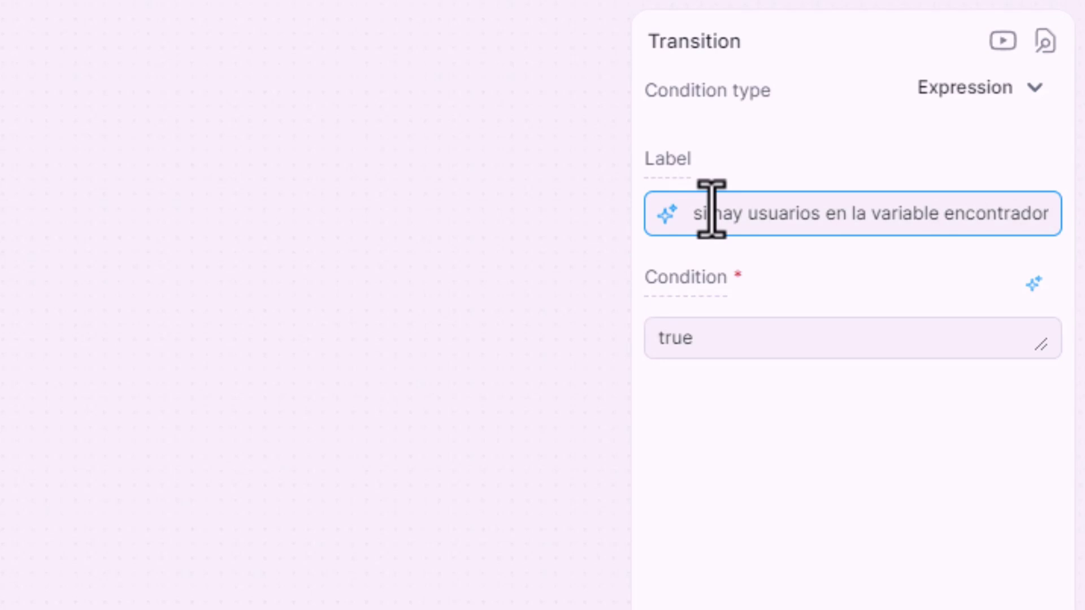
key("BackSpace")
type("s")
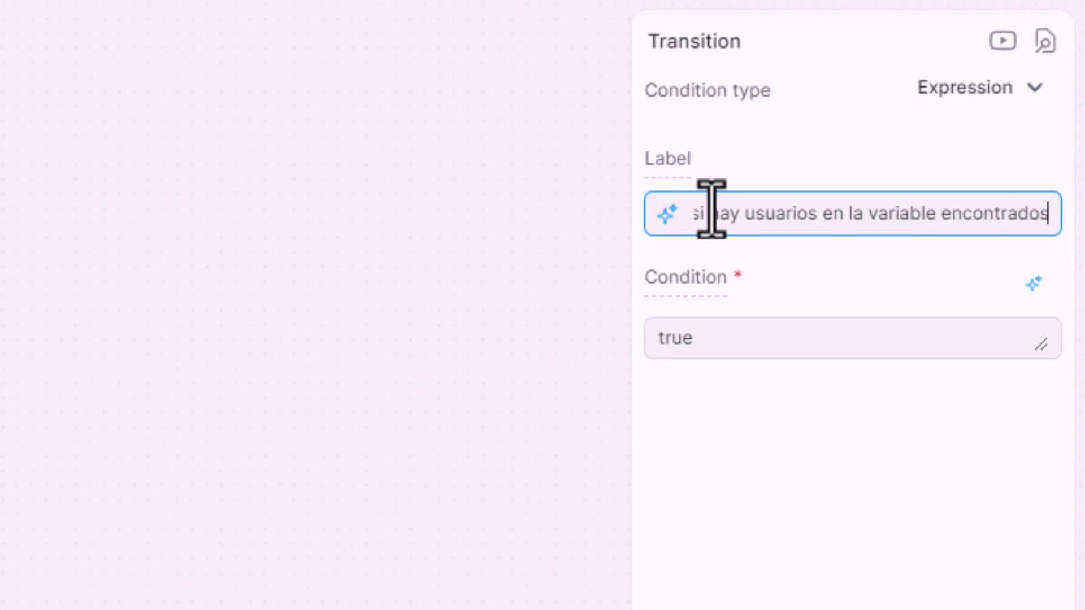
key("Return")
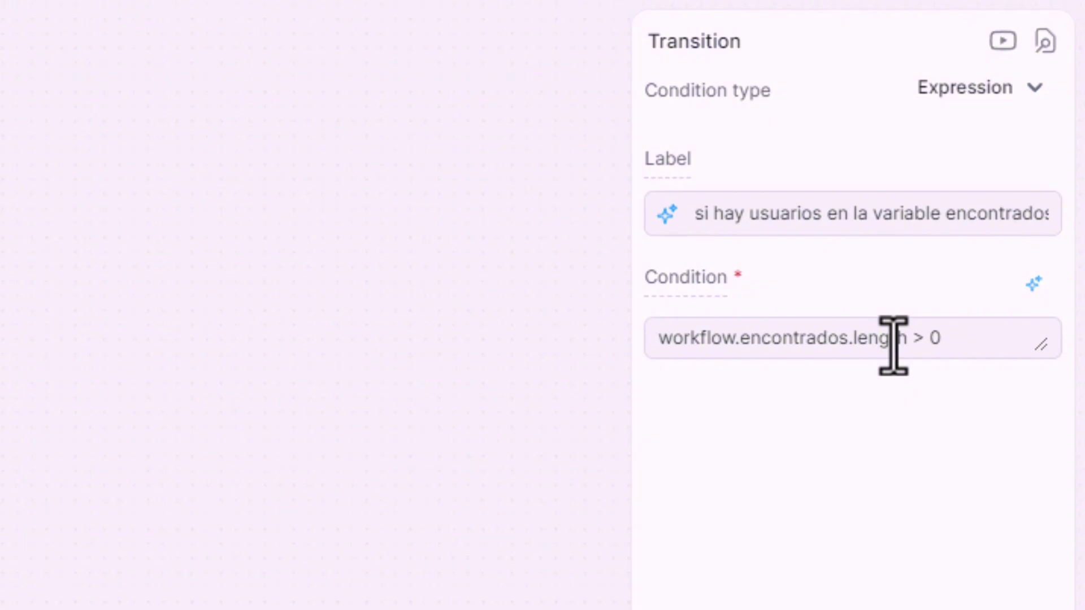
Add a standard node above Standard1 and connect Standard2's "si hay usuarios en la variable encontrados" condition to it.
right_click(572, 295)
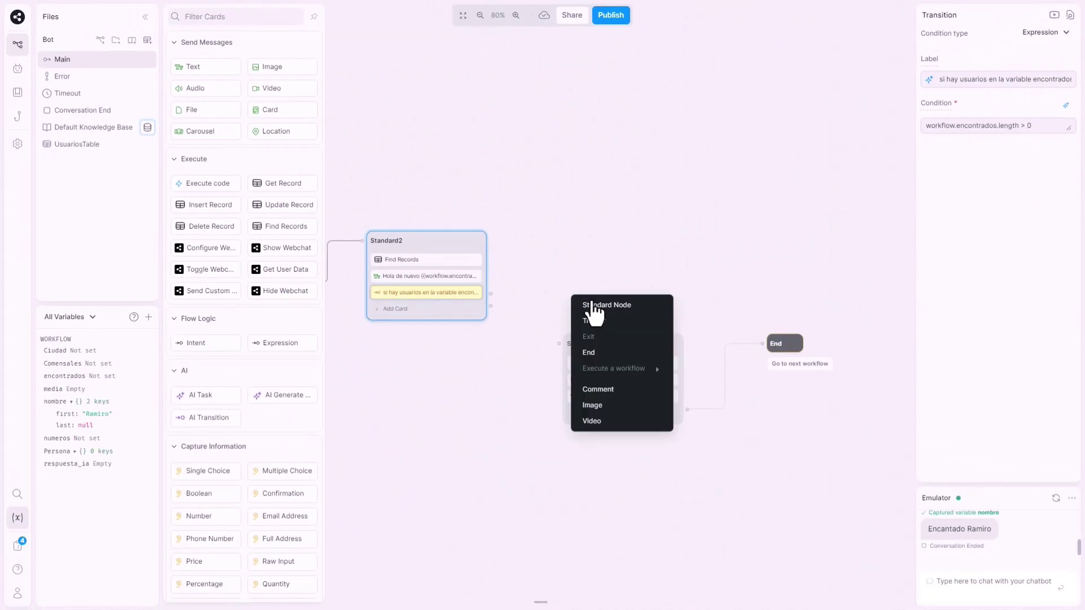
left_click(593, 308)
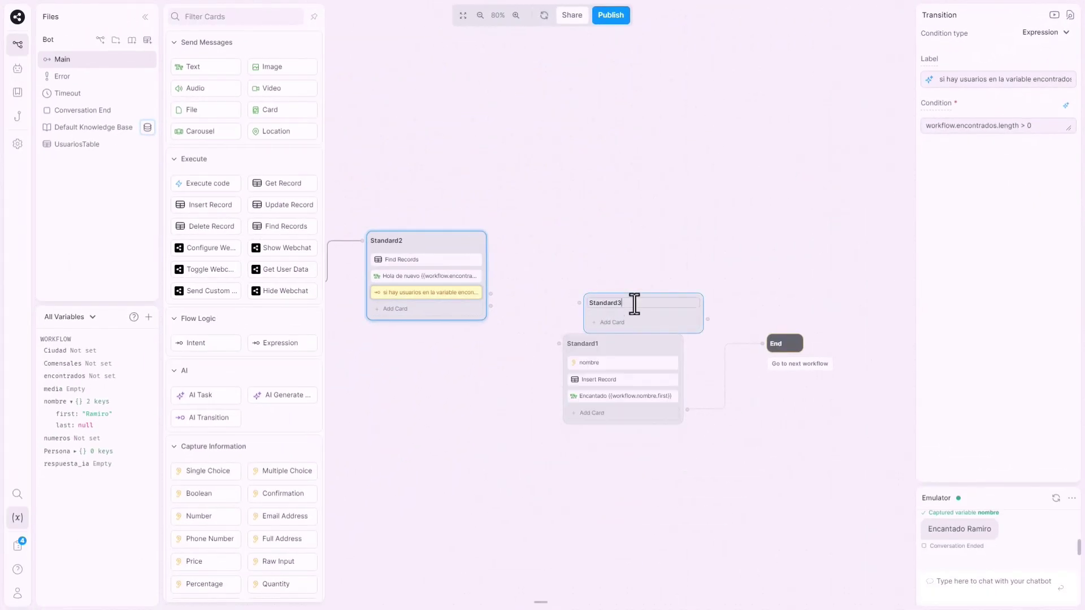
left_click_drag(634, 305, 612, 186)
key("Return")
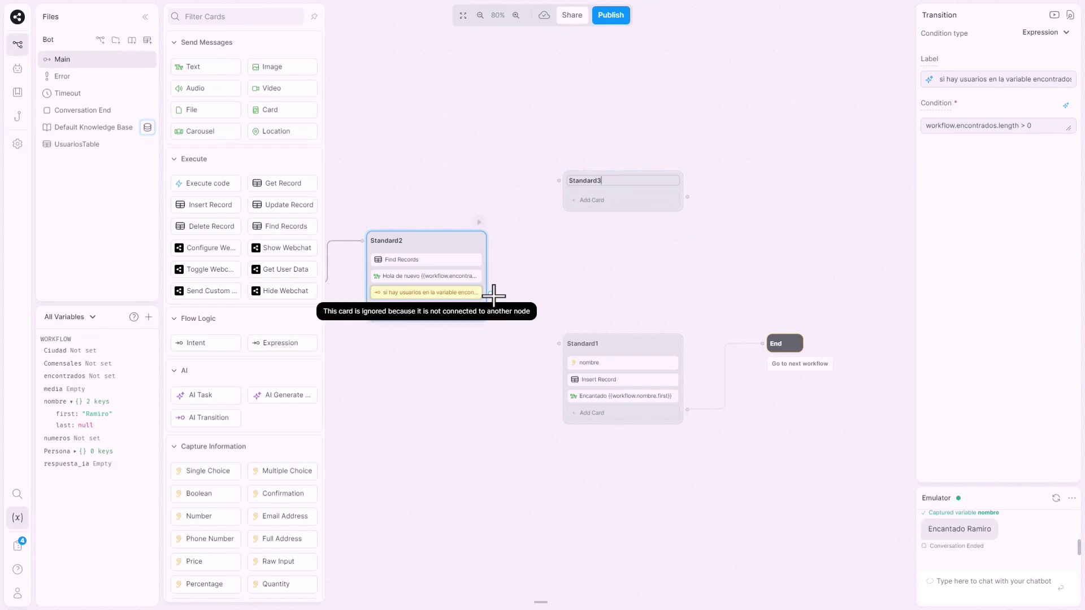
left_click_drag(490, 294, 558, 181)
Add a Text card to the Standard3 node and start its message with "Hola de nuevo ".
left_click(634, 215)
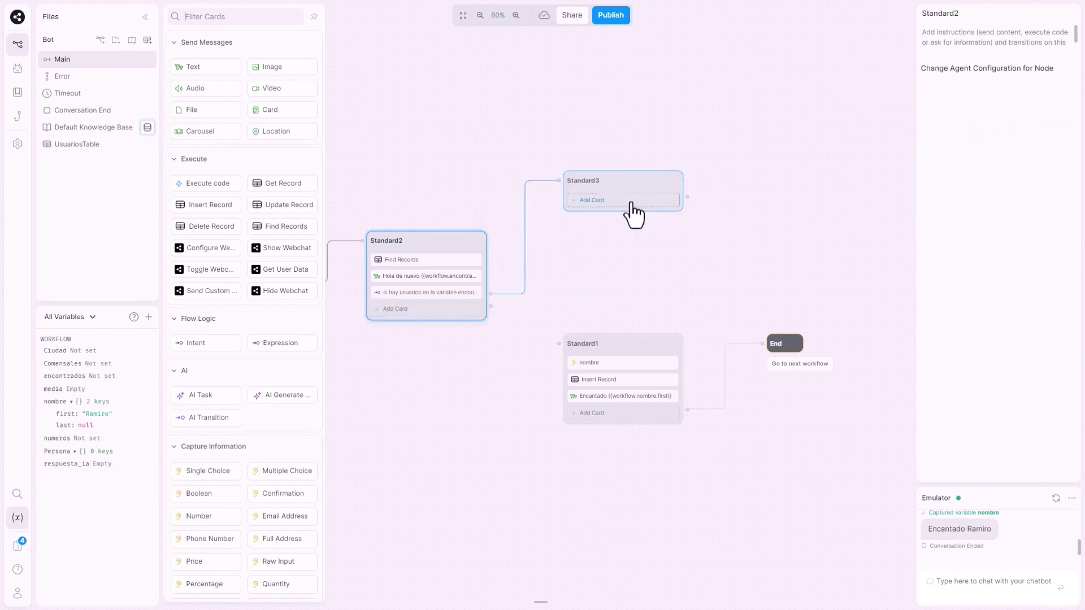
left_click_drag(235, 66, 649, 201)
left_click(926, 101)
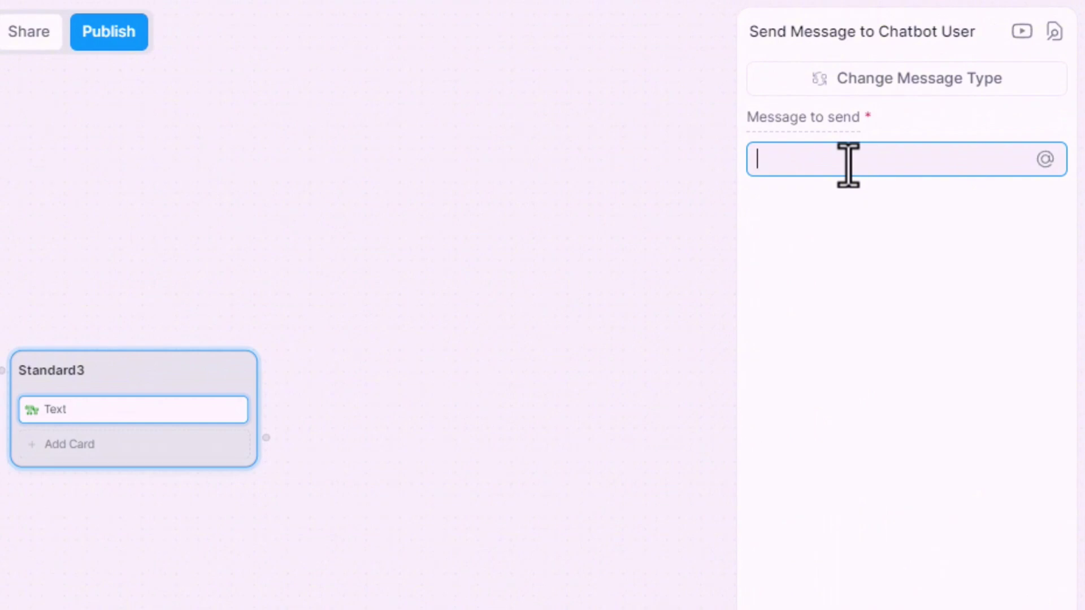
type("Hola de nuevo ")
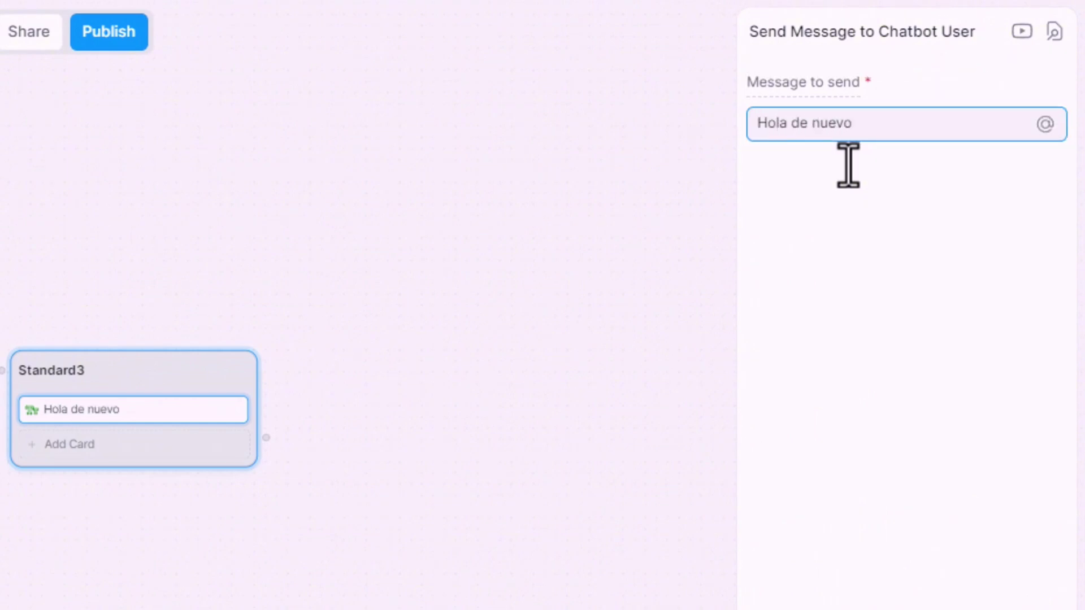
Insert the variable expression {{workflow.encontrados}} after the greeting in the Standard3 message.
type("{{}}")
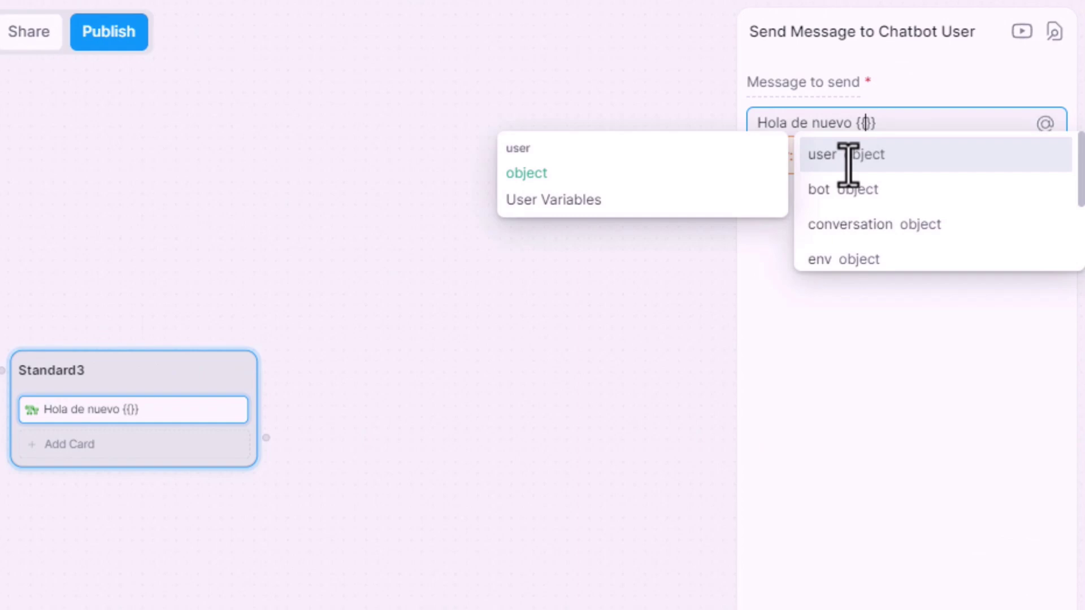
type("wor")
left_click(848, 161)
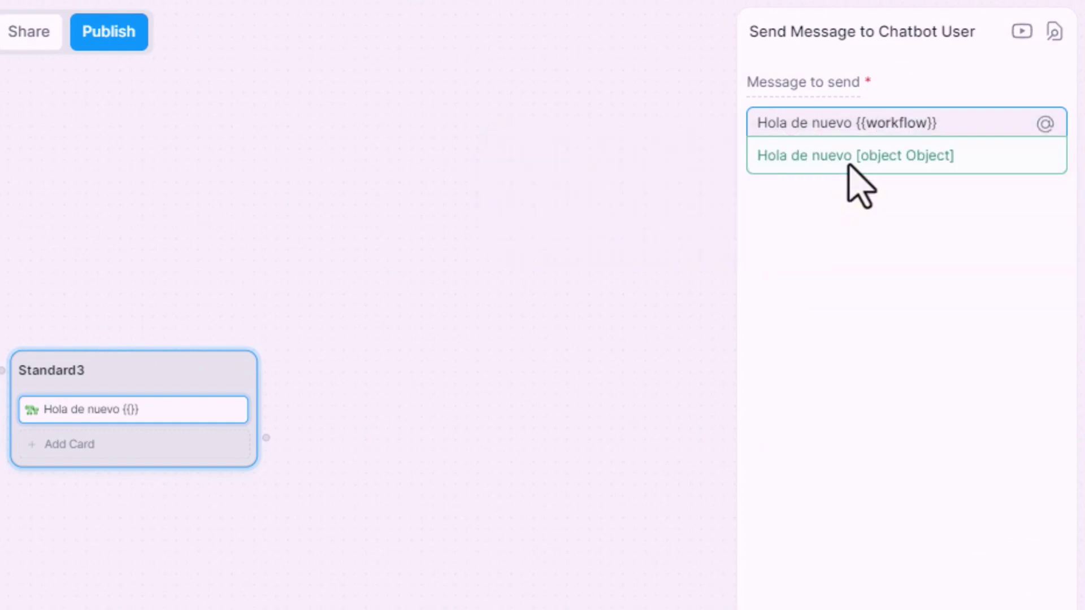
type(".e")
type("con")
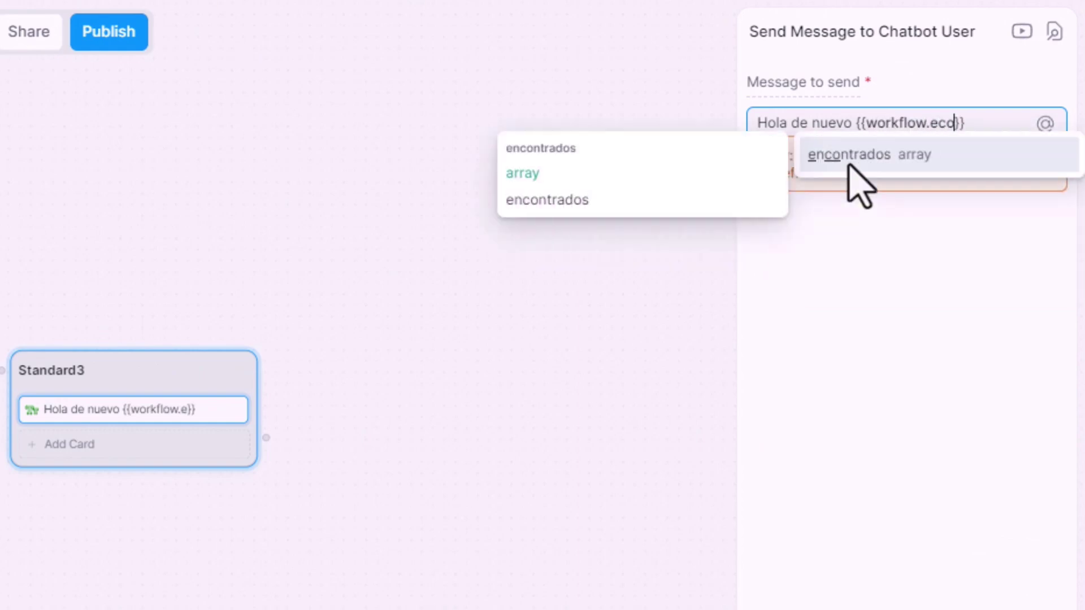
key("BackSpace")
key("BackSpace")
key("BackSpace")
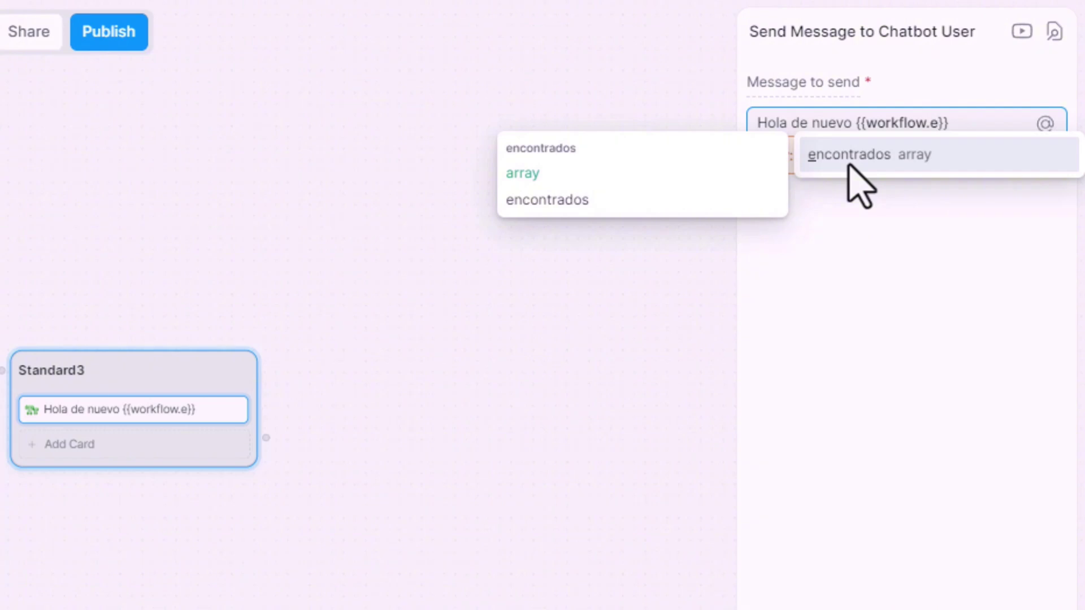
type("nc")
left_click(848, 164)
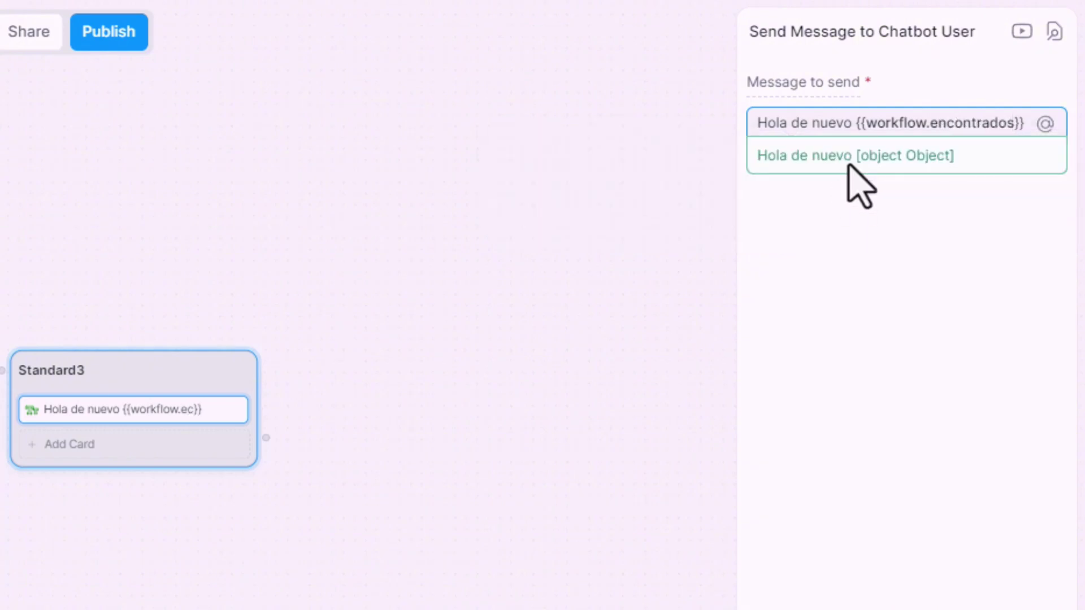
Extend the message's variable to {{workflow.encontrados[0].Nombre}} so it reads the first found record's Nombre field.
type("[]")
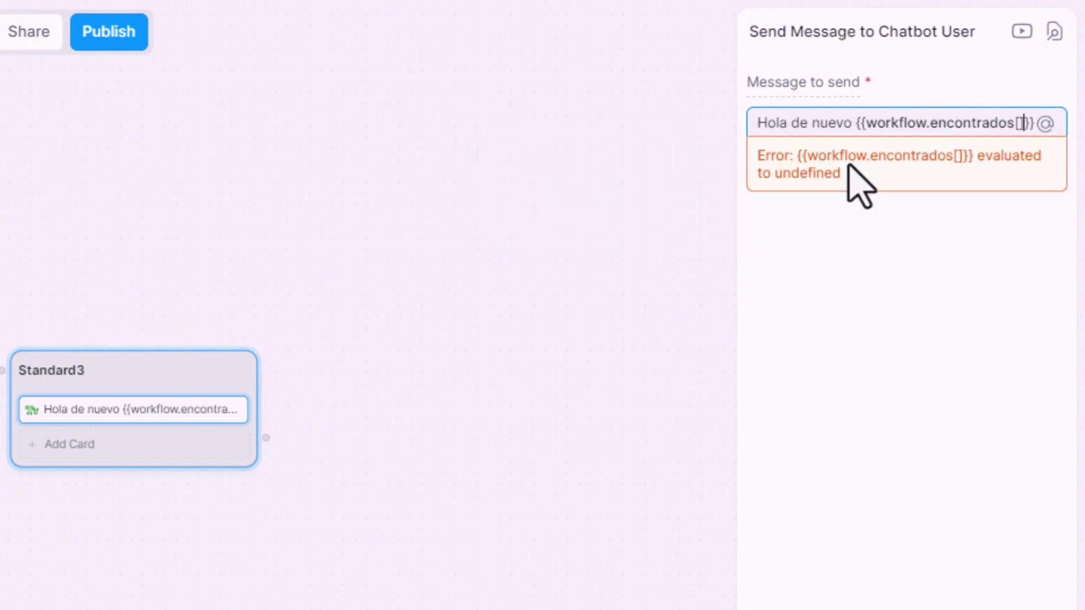
key("Left")
type("0")
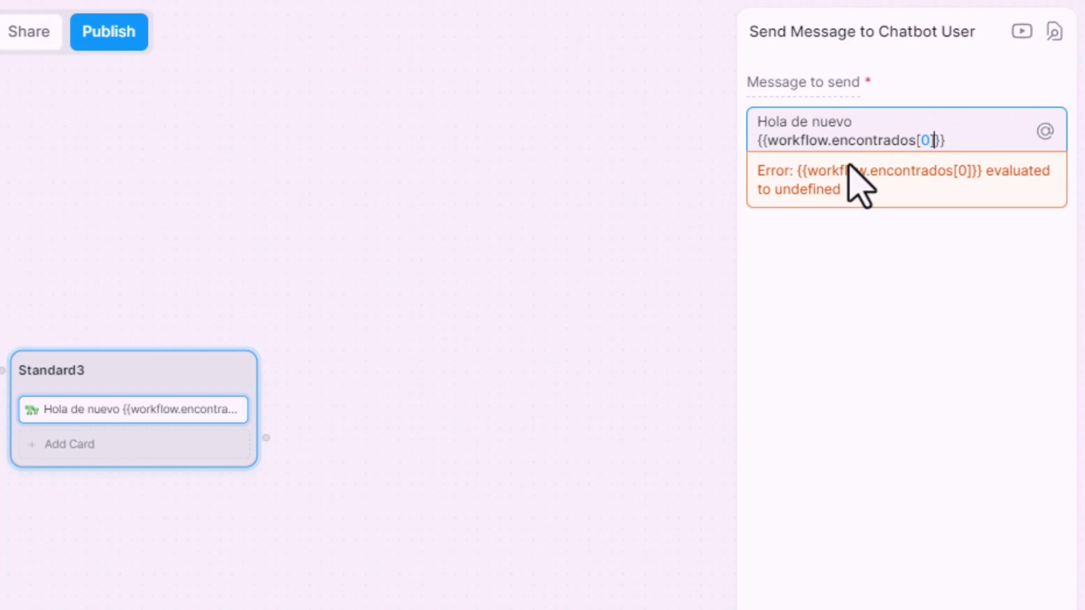
key("Right")
type(".Nombre")
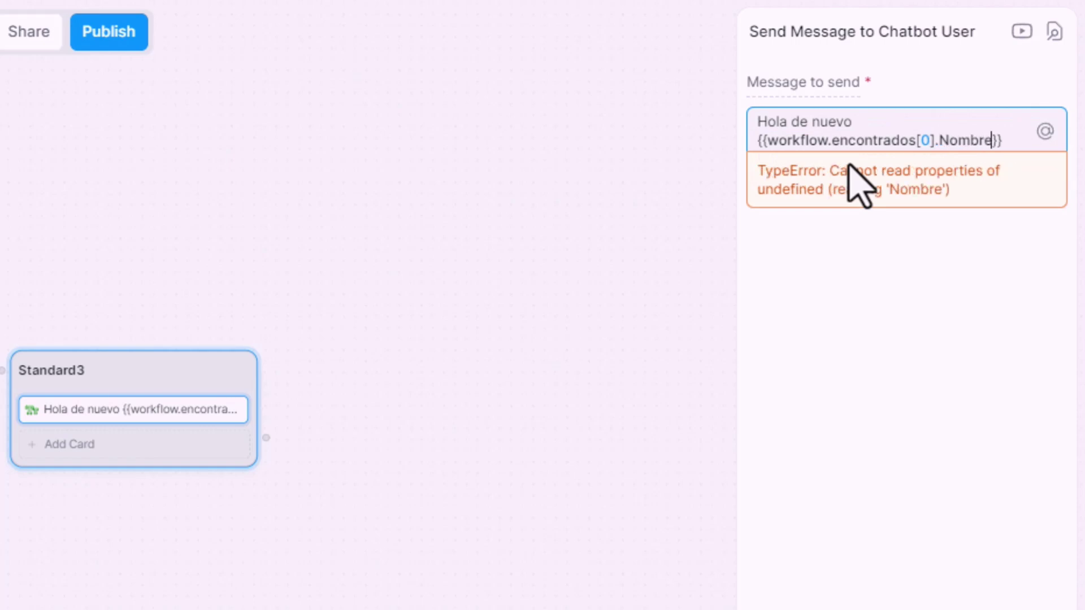
left_click(867, 242)
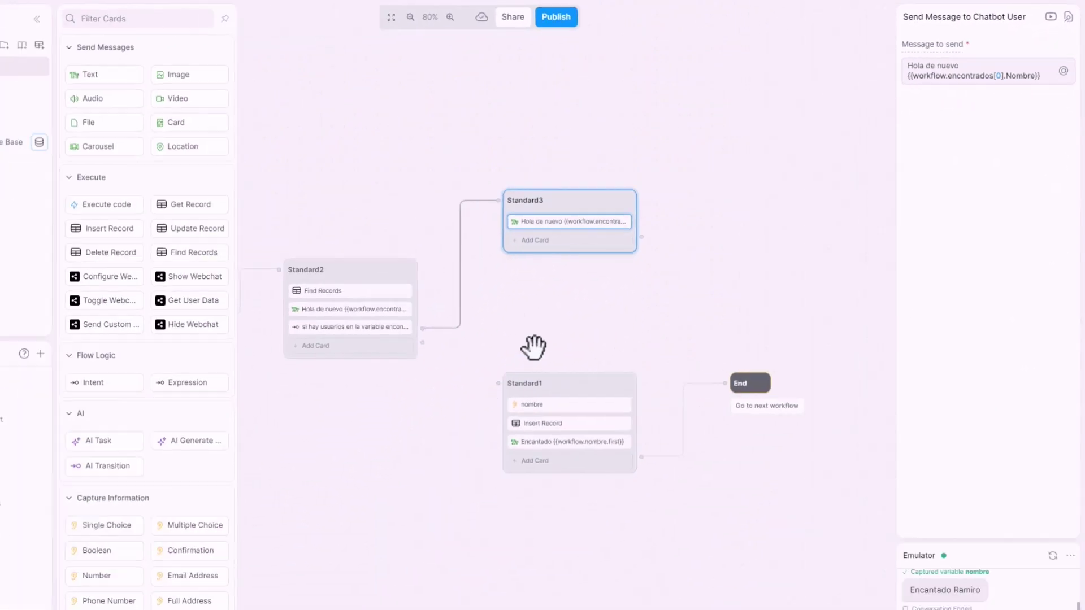
Connect Standard3's output to the End node and Standard2's remaining output to Standard1.
left_click_drag(641, 238, 701, 341)
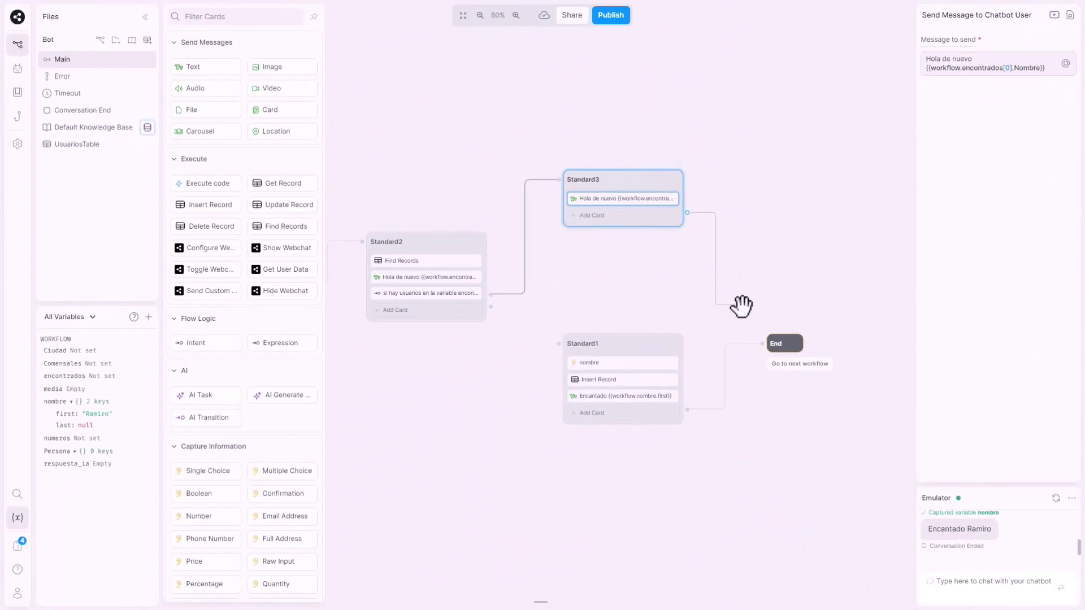
left_click_drag(741, 306, 761, 344)
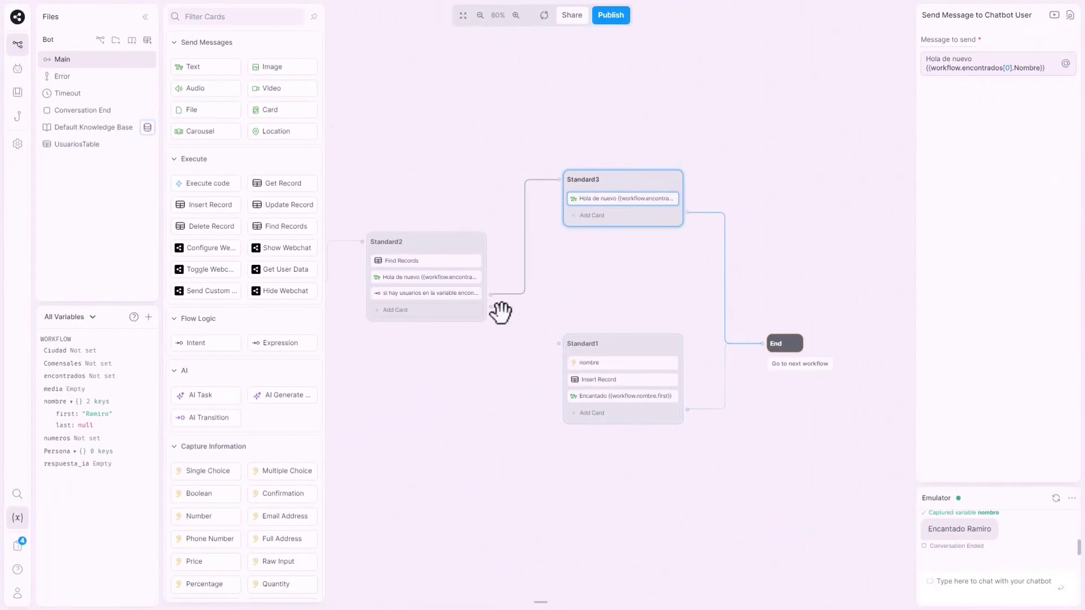
left_click_drag(491, 310, 559, 345)
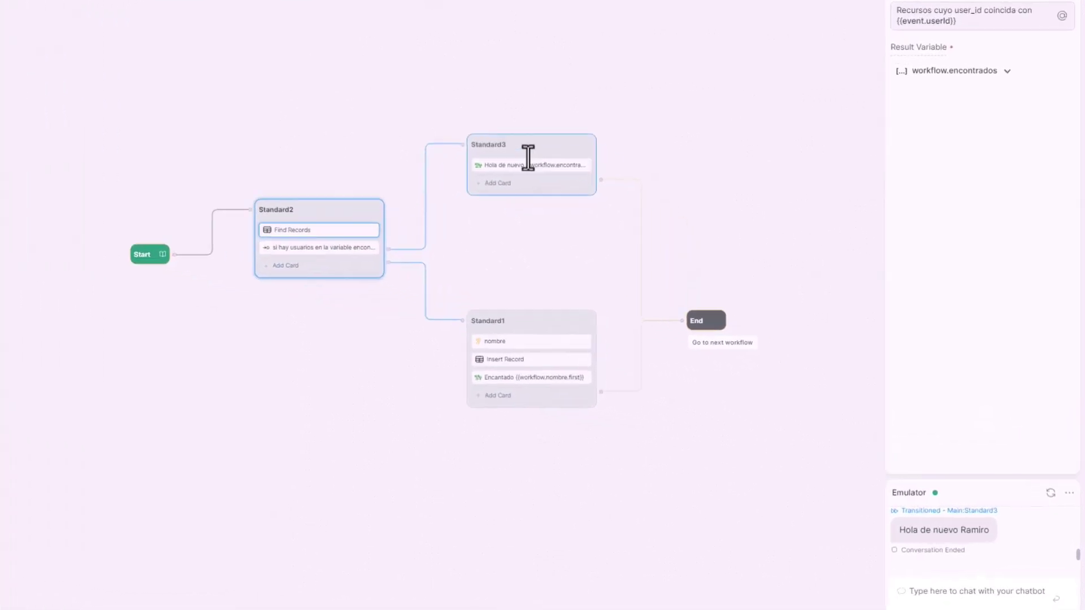
Test the flow for the existing user by sending "hola" in the emulator.
left_click(986, 589)
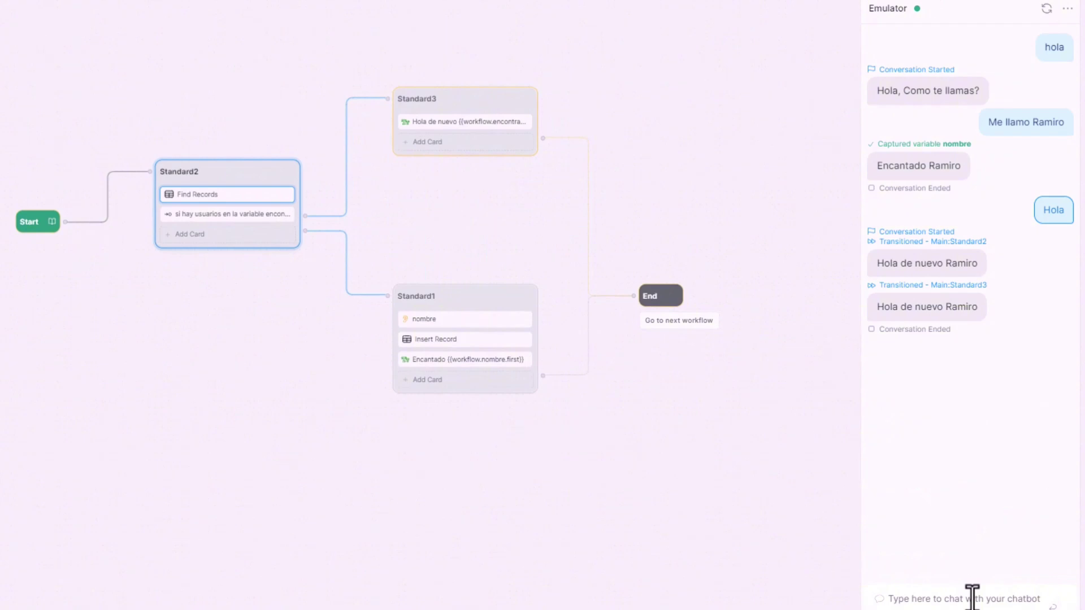
type("hola")
key("Return")
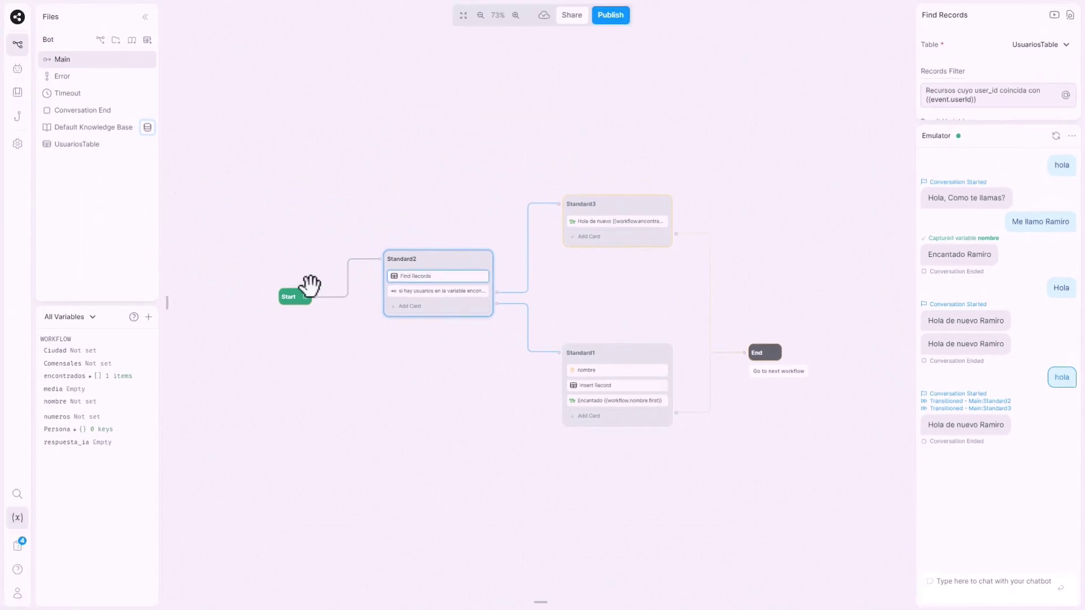
Open UsuariosTable and restart the emulator conversation as a new user.
left_click(98, 146)
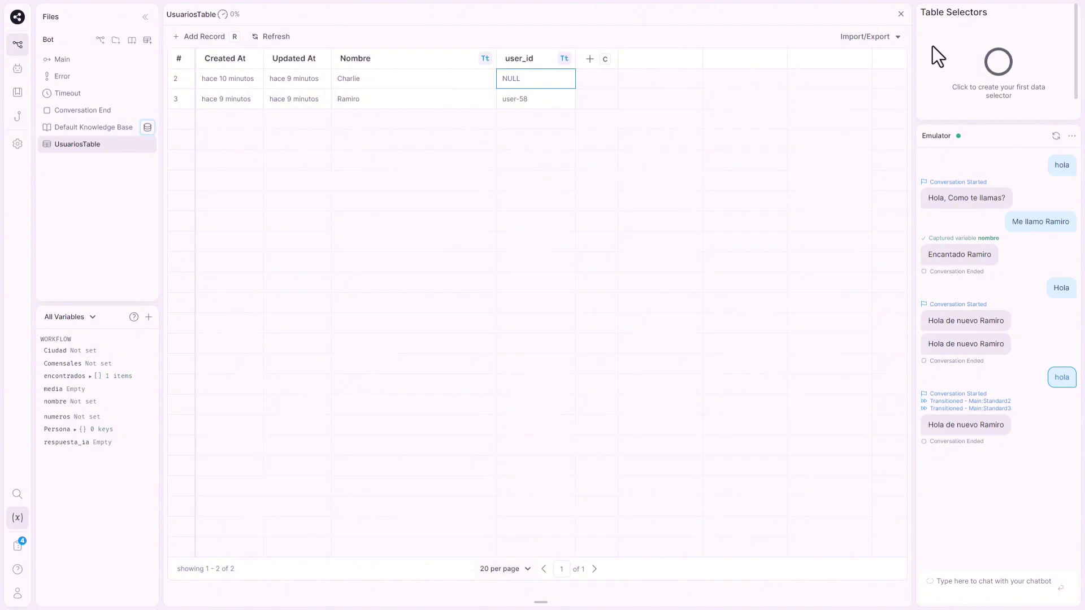
left_click(1071, 136)
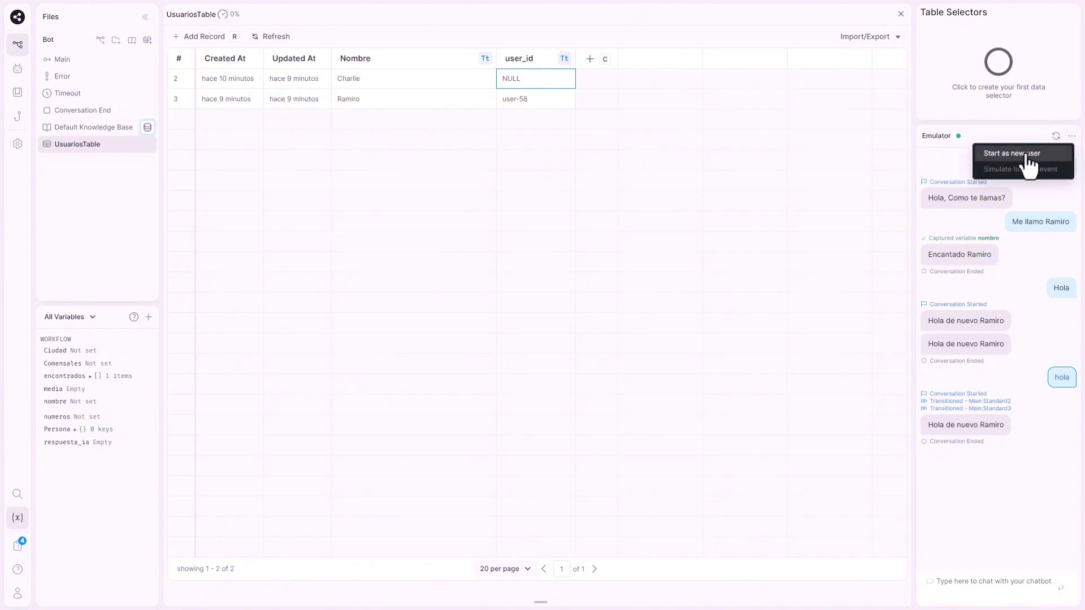
left_click(1025, 155)
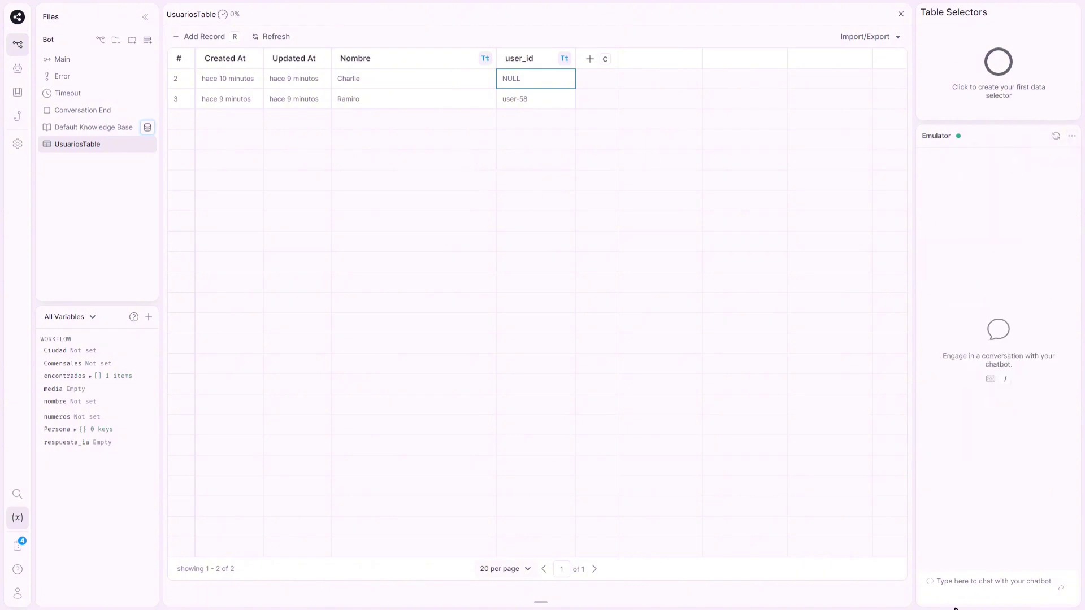
Send "Hola" in the emulator and answer the bot's question with a "Me llamo" message giving the new user's first name.
left_click(977, 582)
type("Hola")
key("Return")
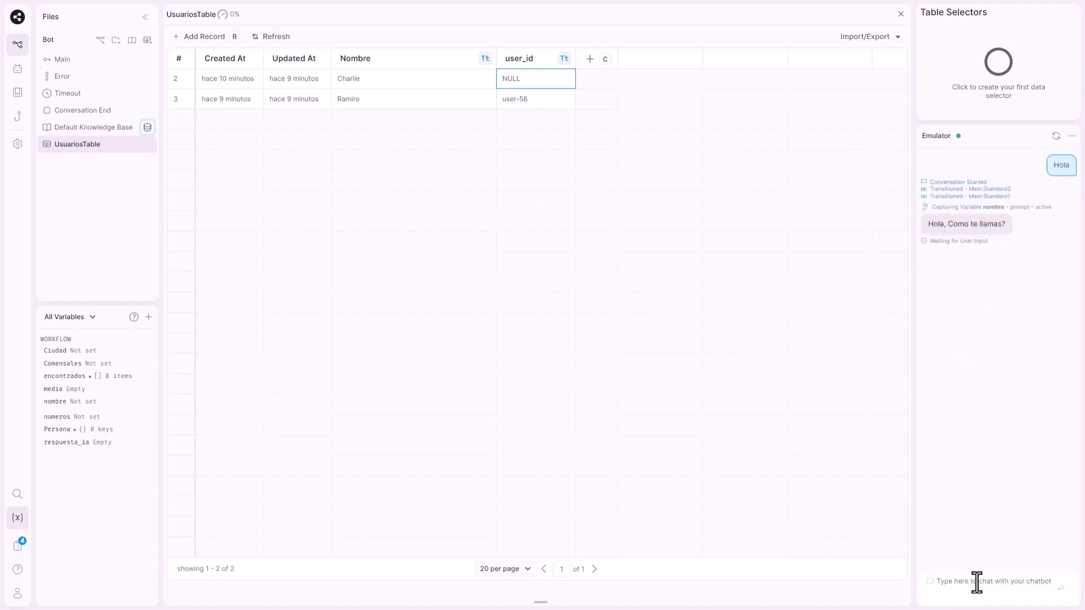
type("Me llamo Ruben")
key("Return")
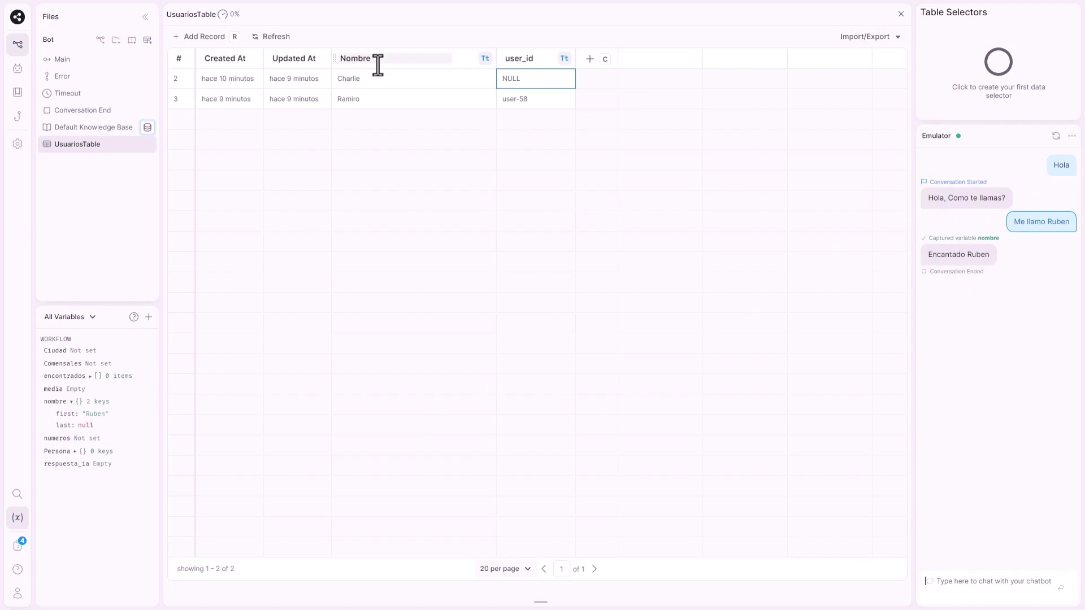
Check the new user's record in UsuariosTable, close the table and publish the bot.
left_click(899, 14)
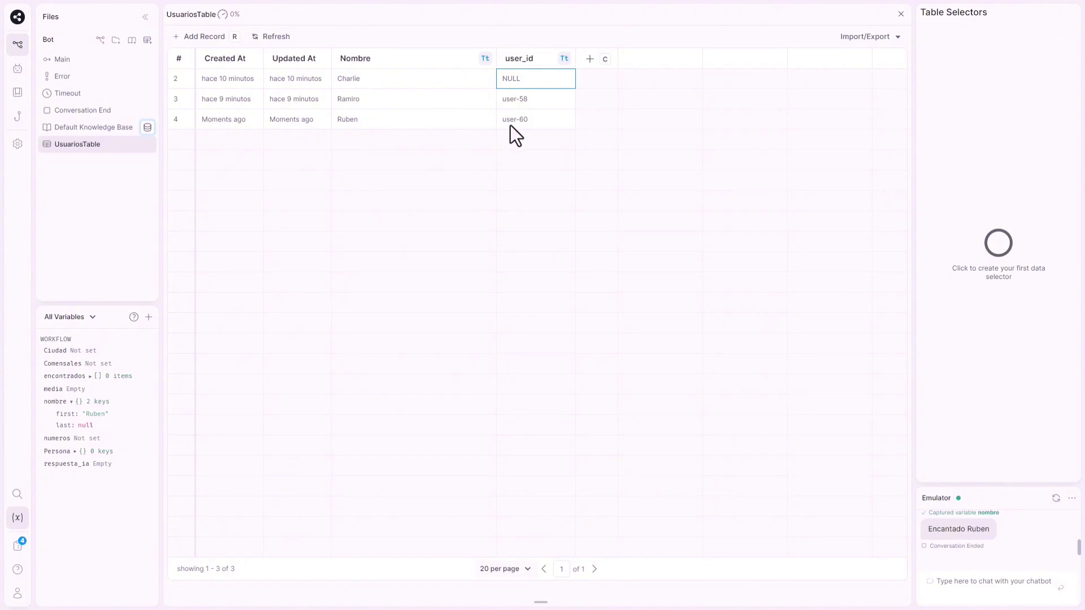
left_click(900, 14)
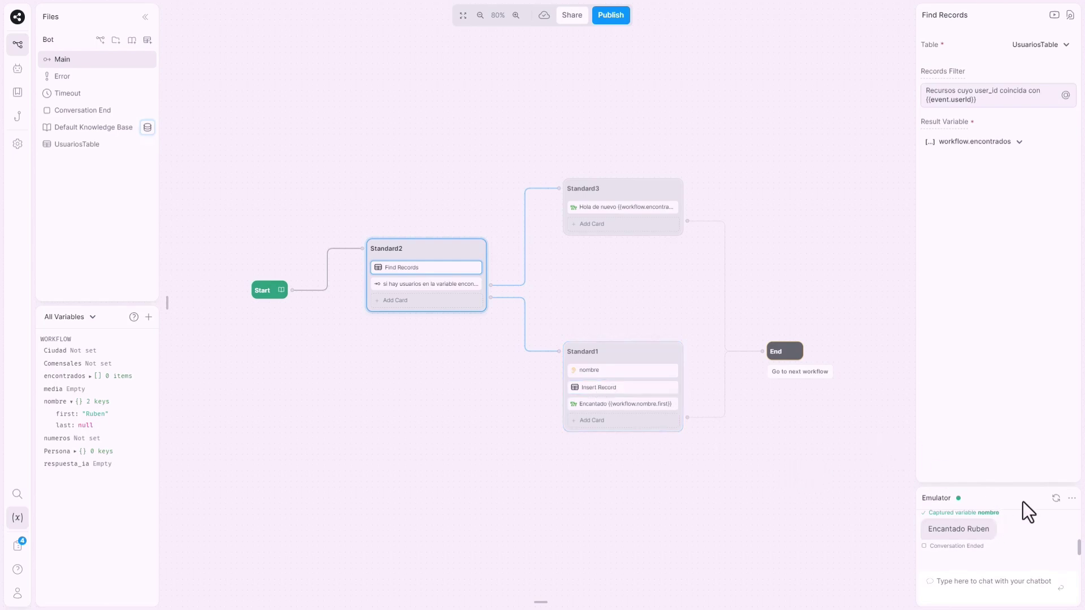
left_click(618, 22)
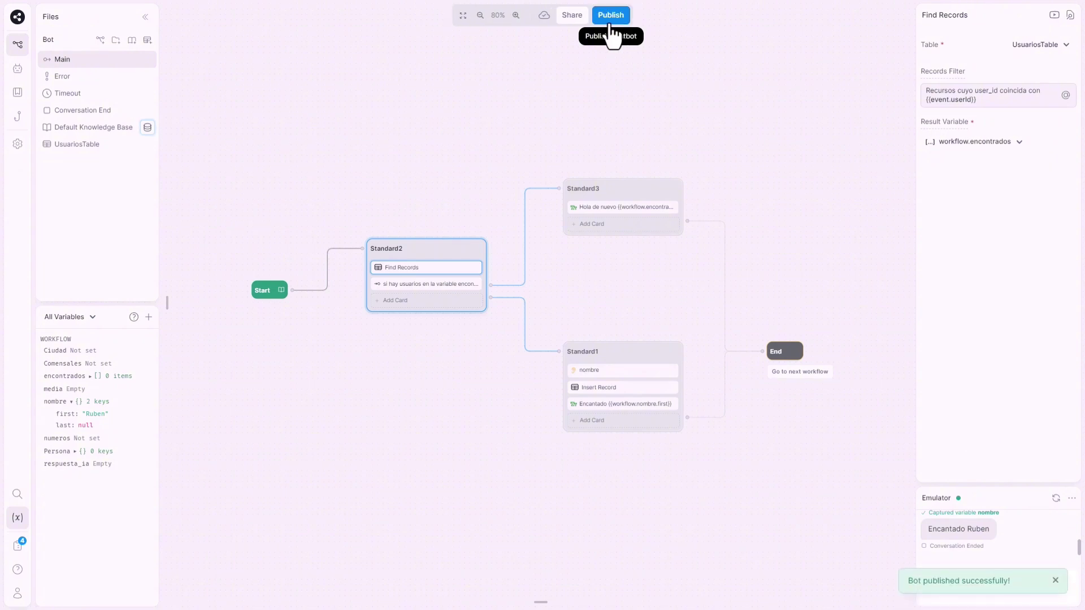
Open the published bot's shared chat, send "Hola" and reply with a "Hola Me llamo" message giving a first name.
left_click(571, 15)
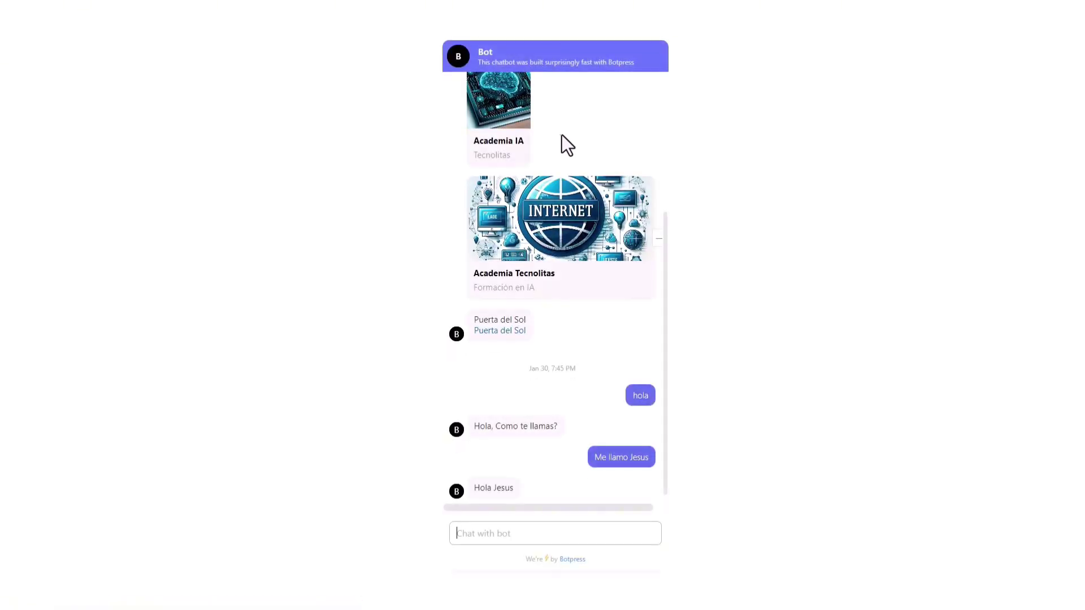
left_click(526, 532)
type("Hola")
key("Return")
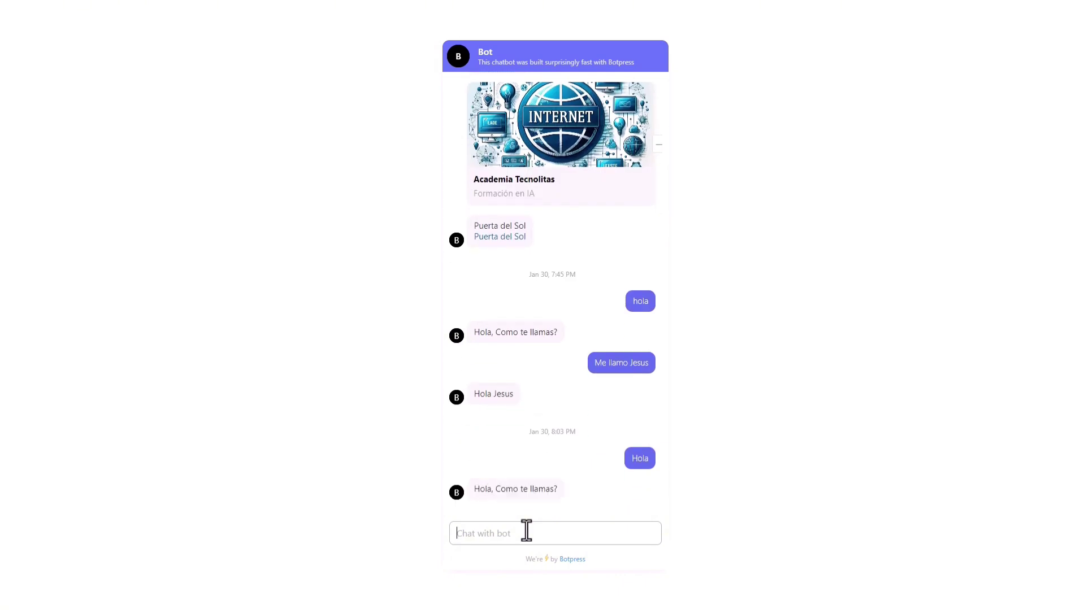
type("H")
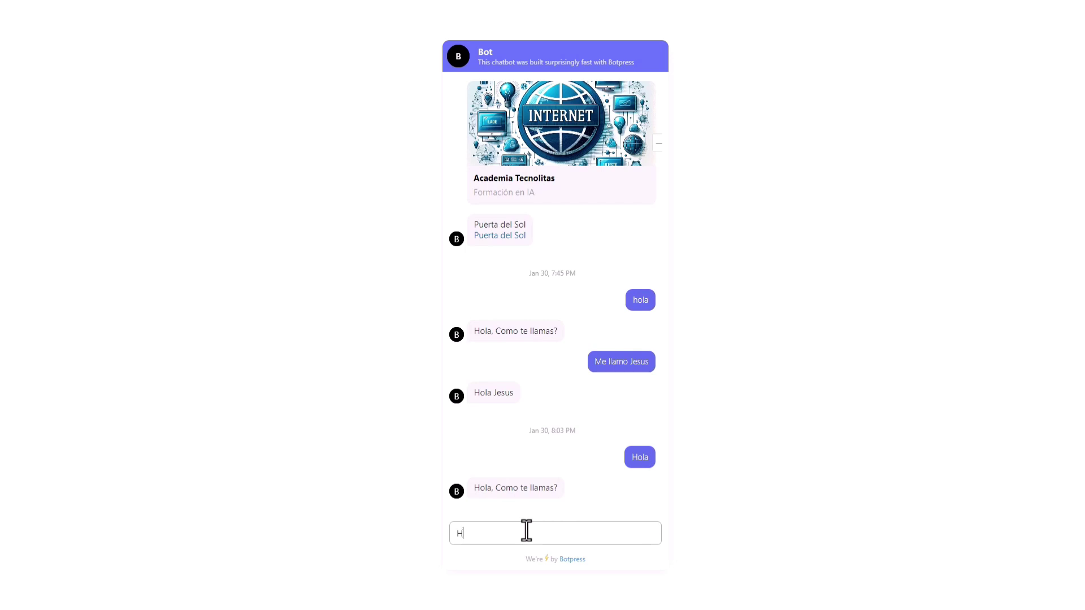
type("ola Me llamo Jesus")
key("Return")
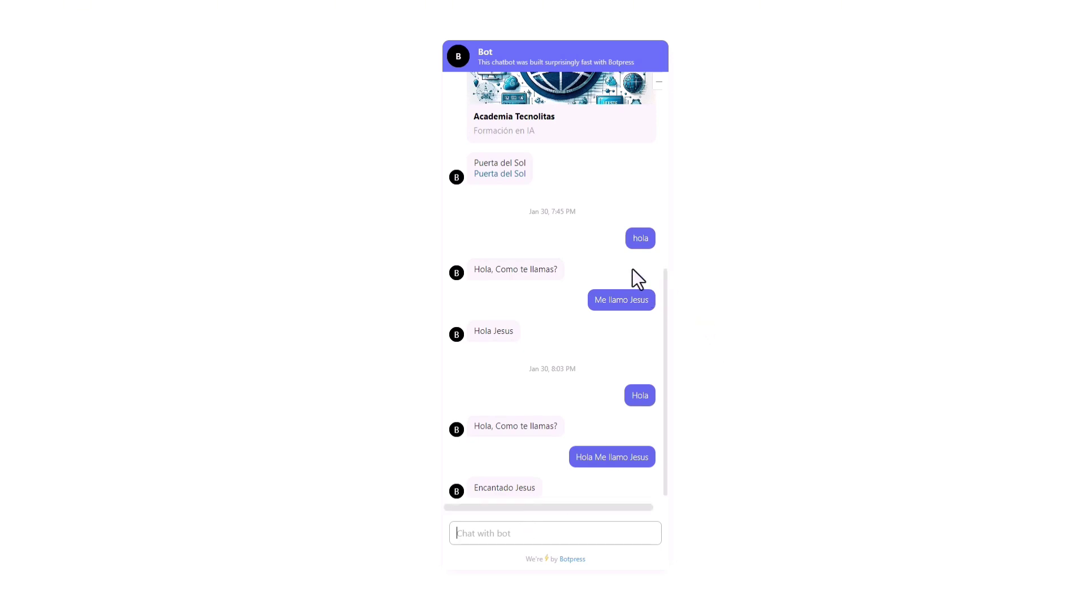
Switch back to Botpress Studio in full screen and open UsuariosTable to check the record from the shared chat.
key("F11")
left_click(101, 3)
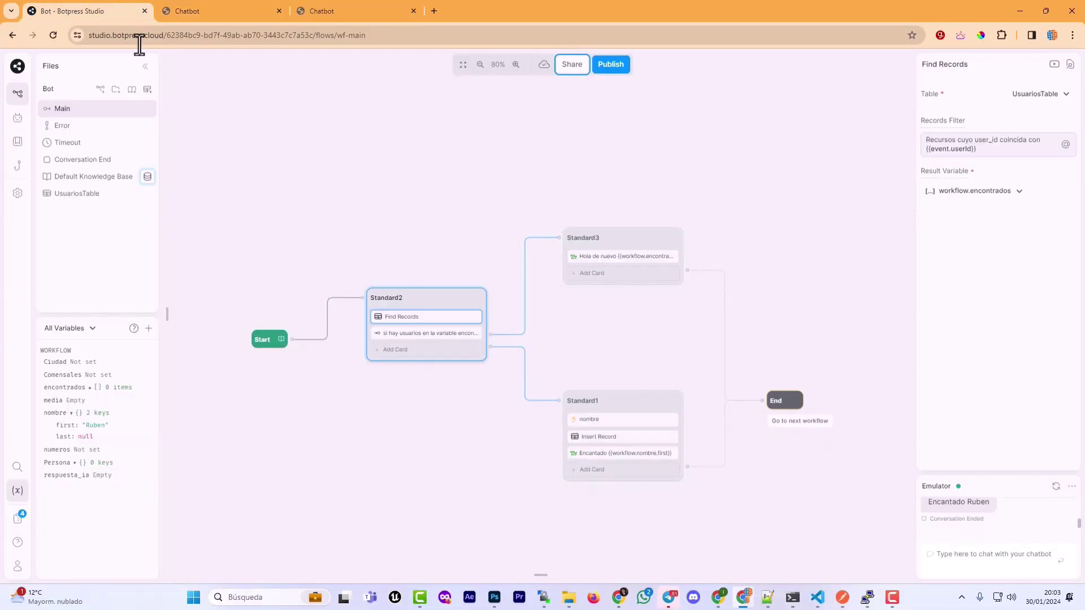
key("F11")
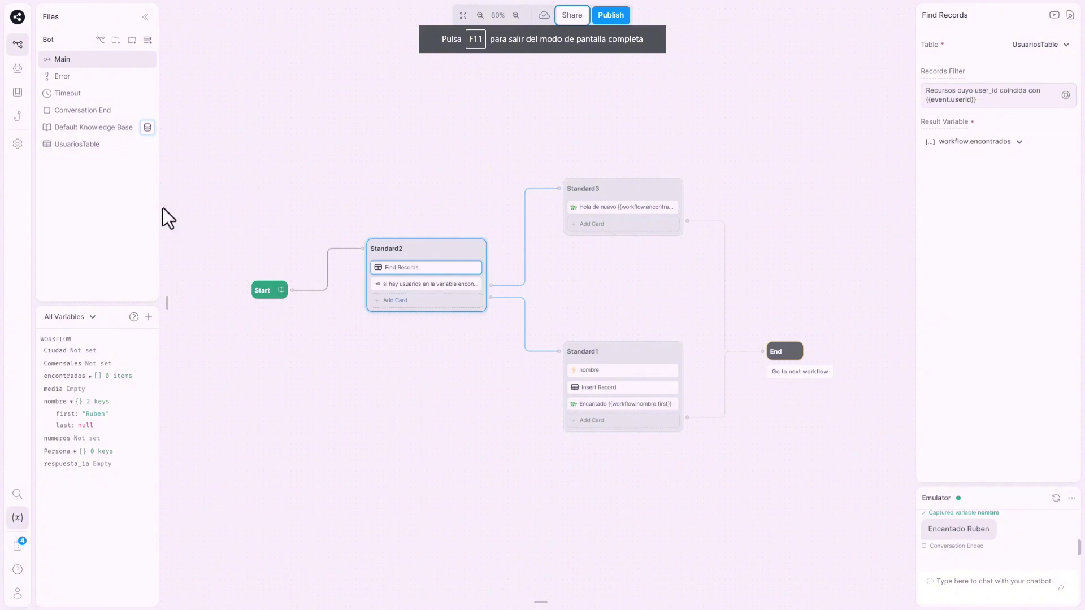
left_click(100, 148)
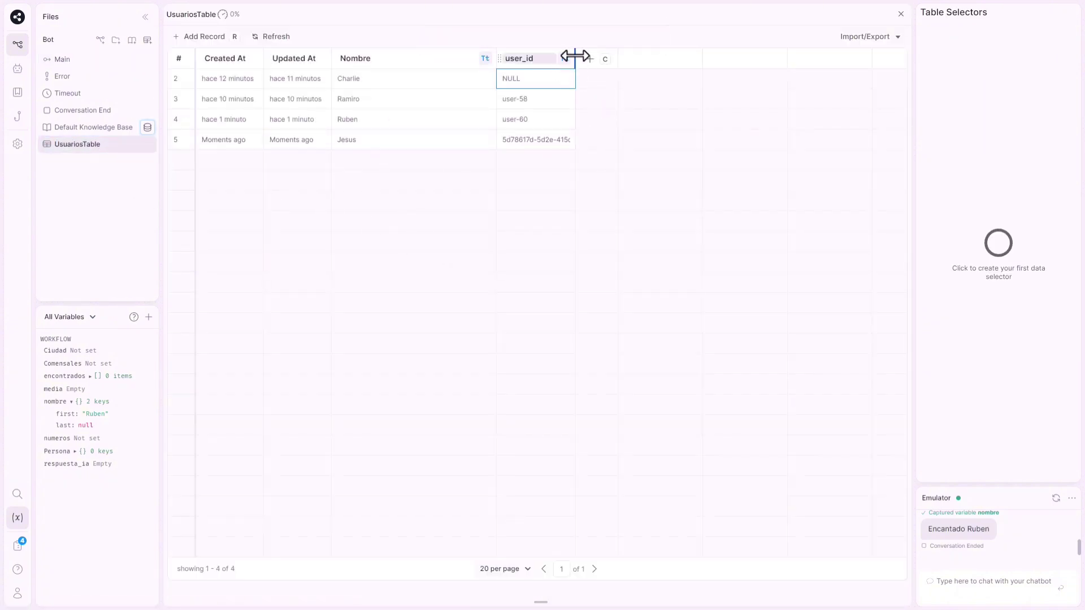
Widen the user_id column and narrow the Nombre column to read the newest record's full user ID, and close UsuariosTable.
left_click_drag(575, 57, 707, 68)
left_click(605, 144)
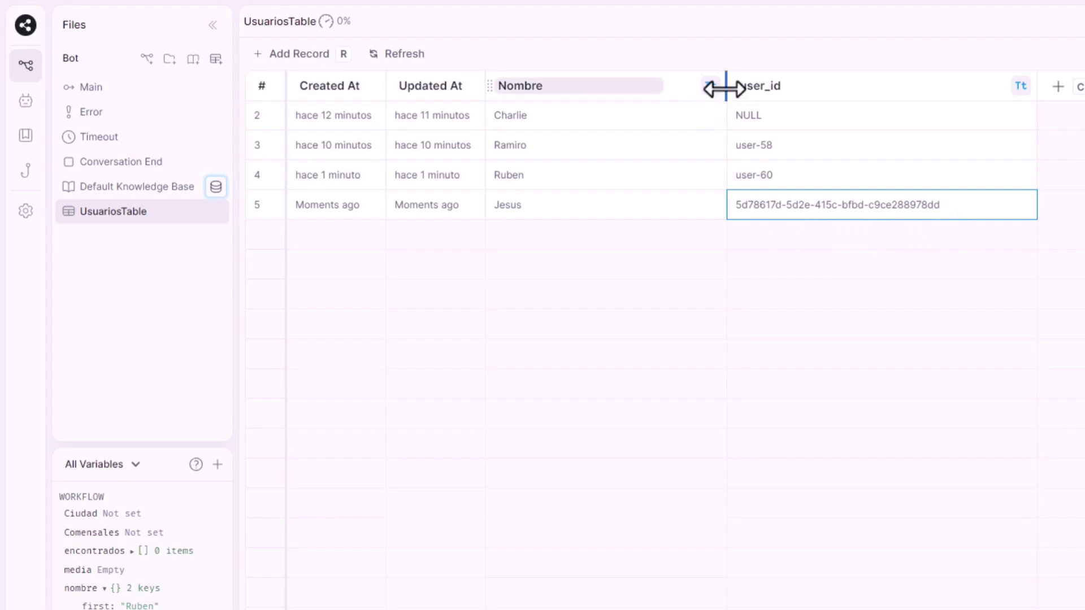
left_click_drag(725, 86, 600, 116)
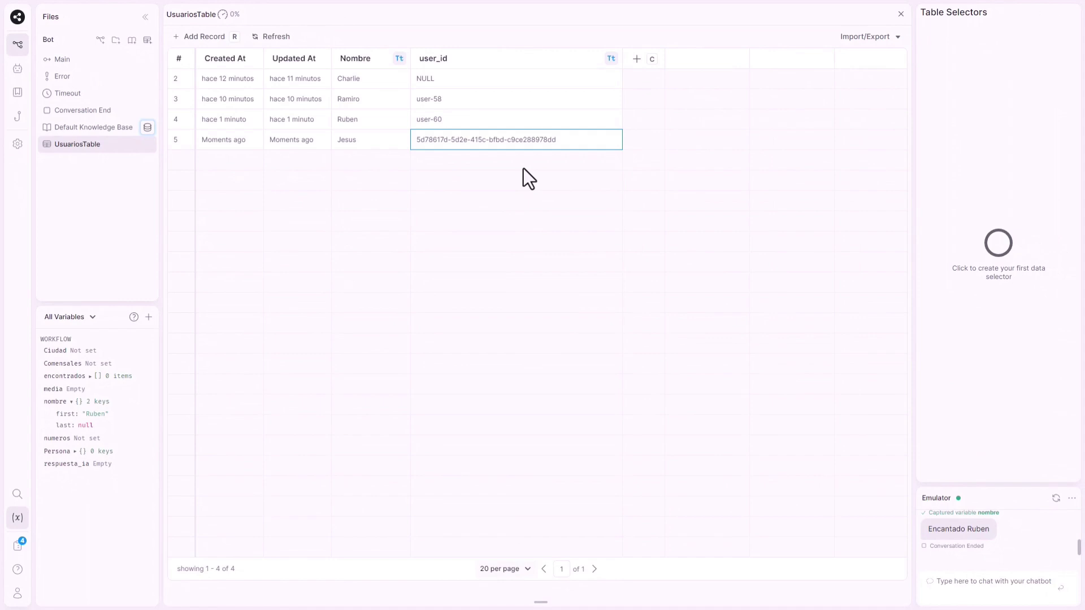
left_click(891, 39)
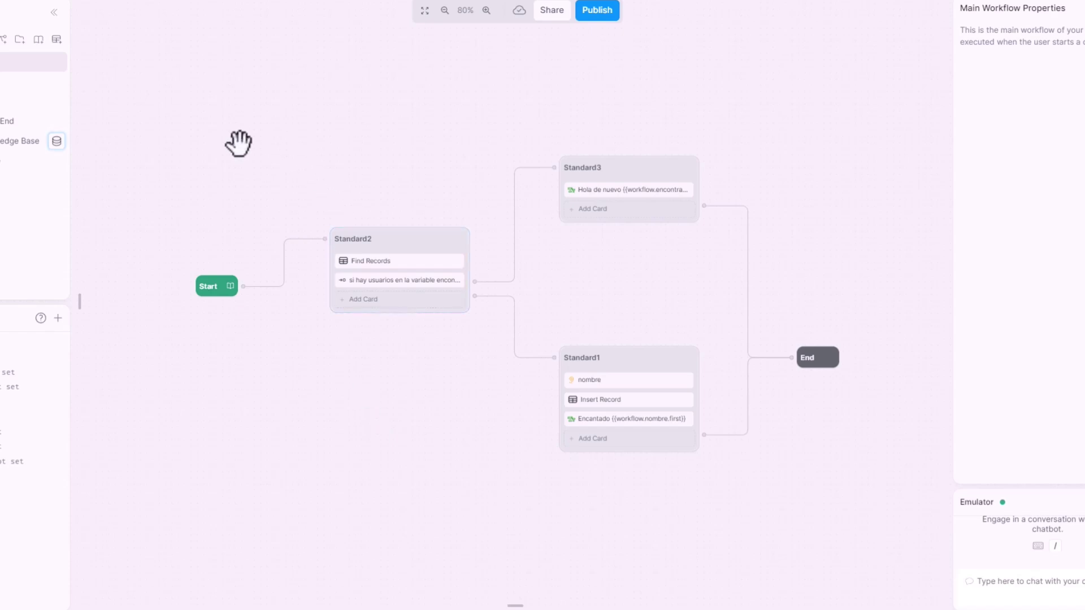
Delete all nodes between Start and End in the Main workflow.
left_click_drag(153, 109, 871, 546)
key("Delete")
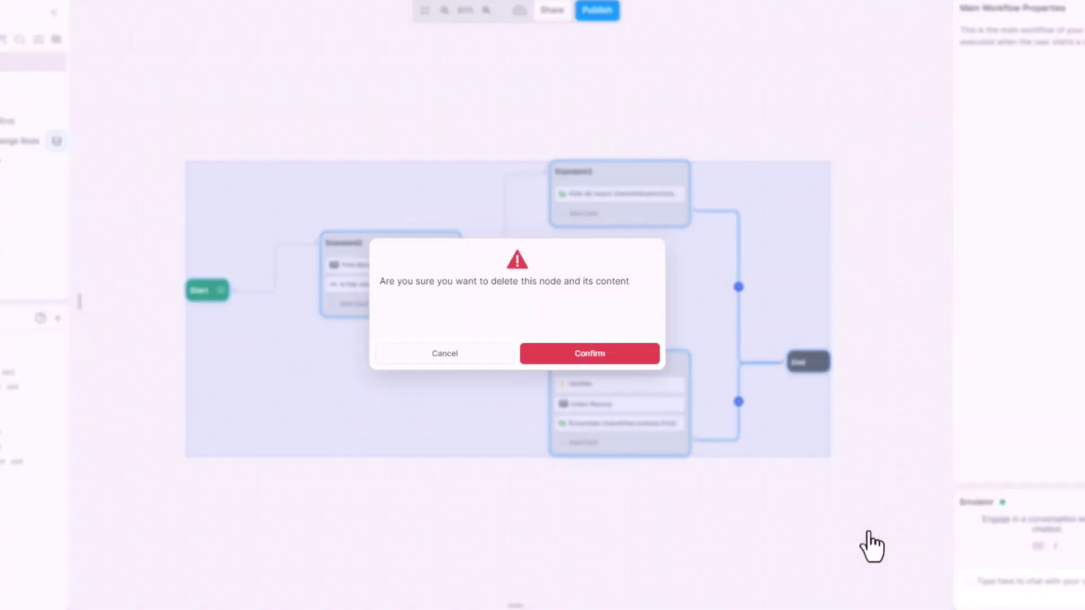
left_click(595, 355)
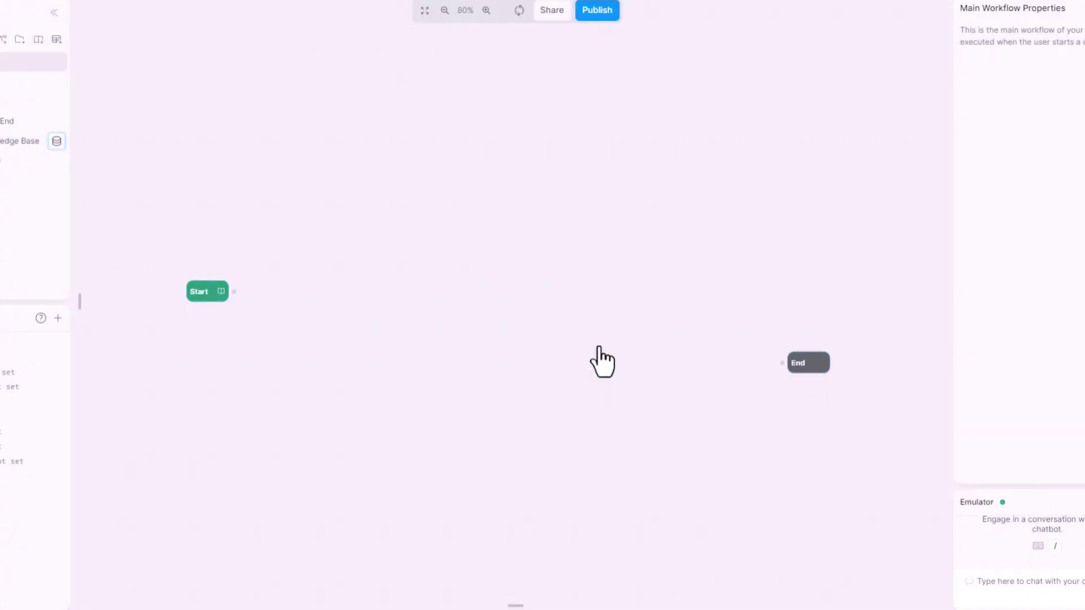
Add a new standard node to the workflow and place it just beside the Start node.
right_click(376, 283)
left_click(412, 292)
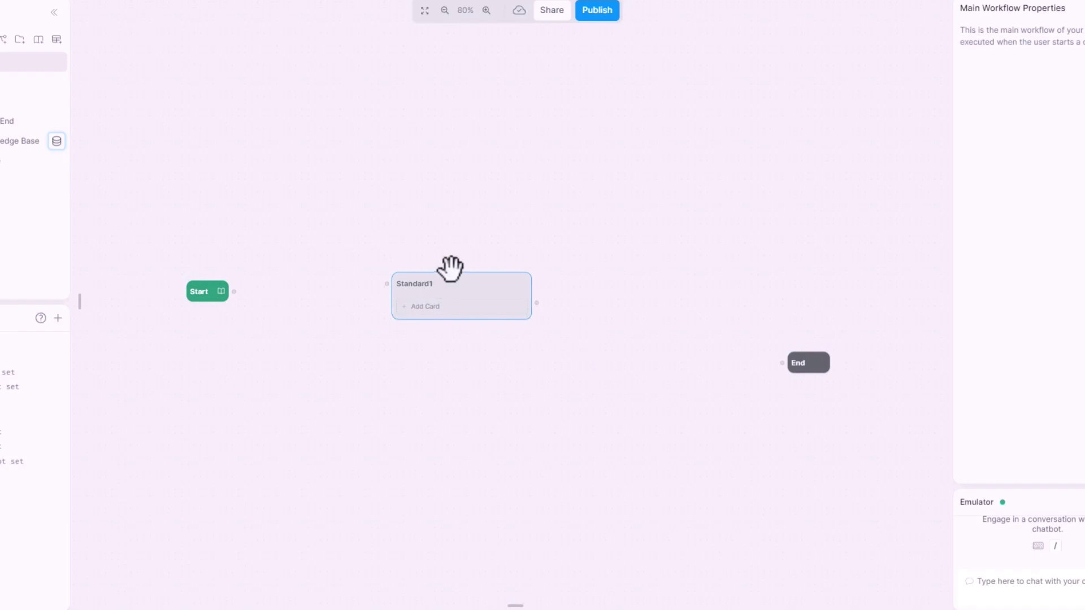
left_click_drag(452, 272, 350, 263)
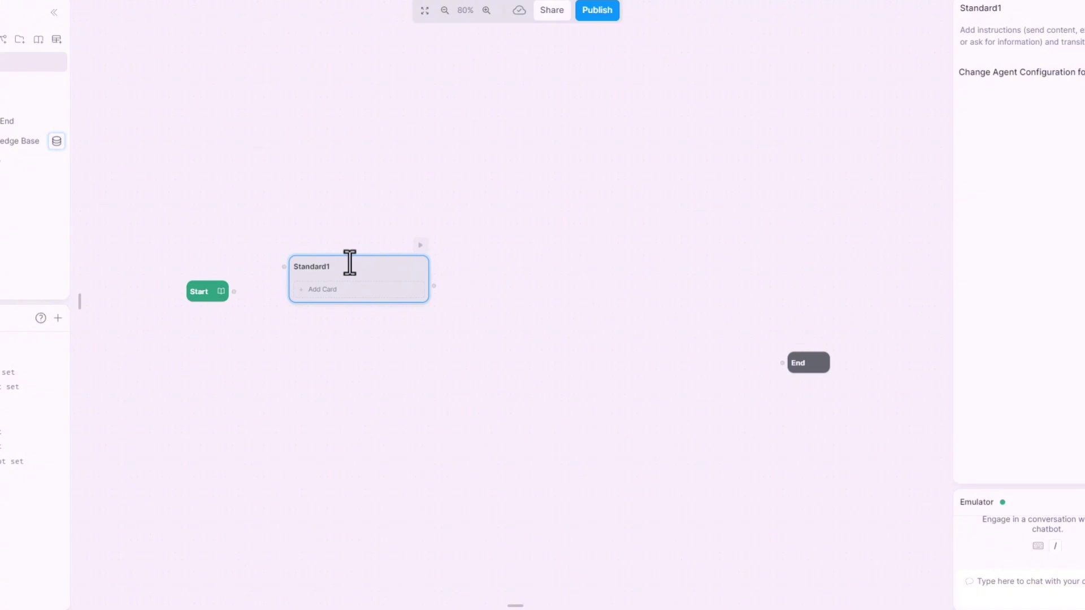
Add a Raw Input capture card to Standard1 with the question "Ingredientes".
mouse_move(76, 412)
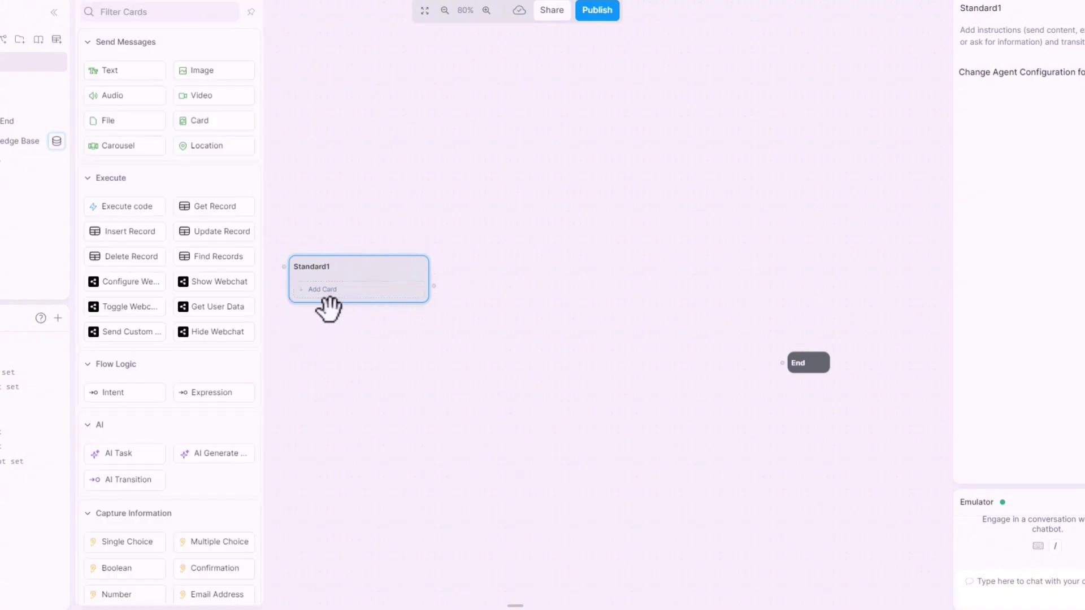
scroll(218, 479, "down", 3)
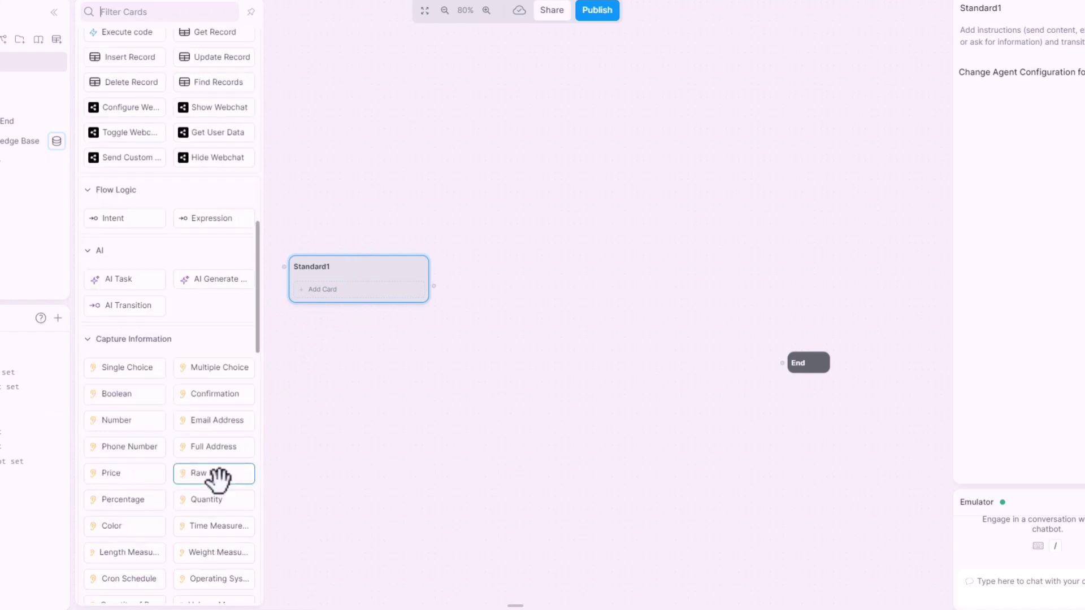
left_click(218, 475)
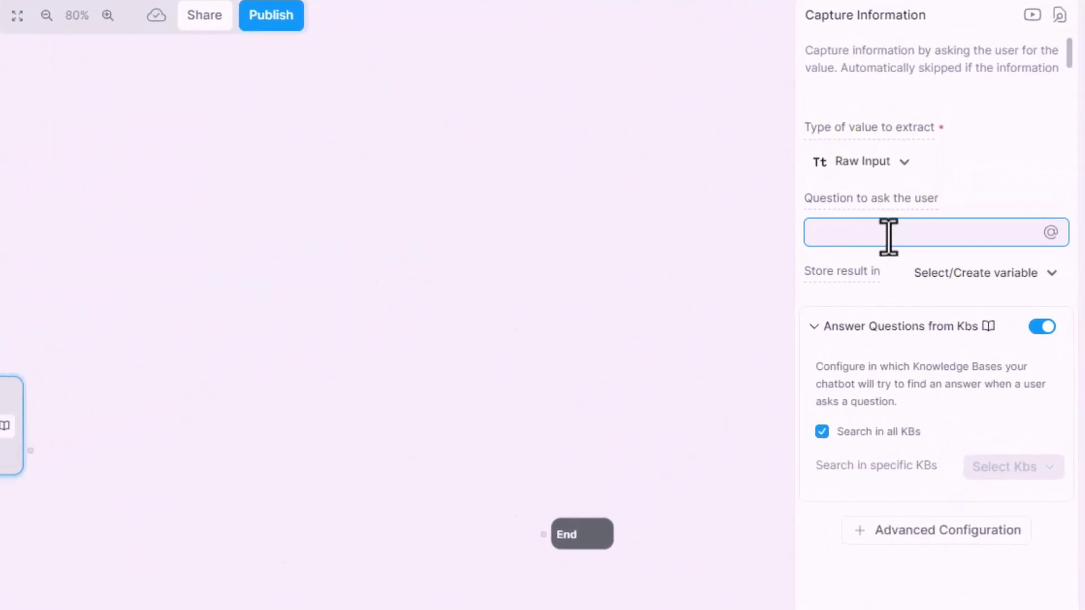
type("Ingredien")
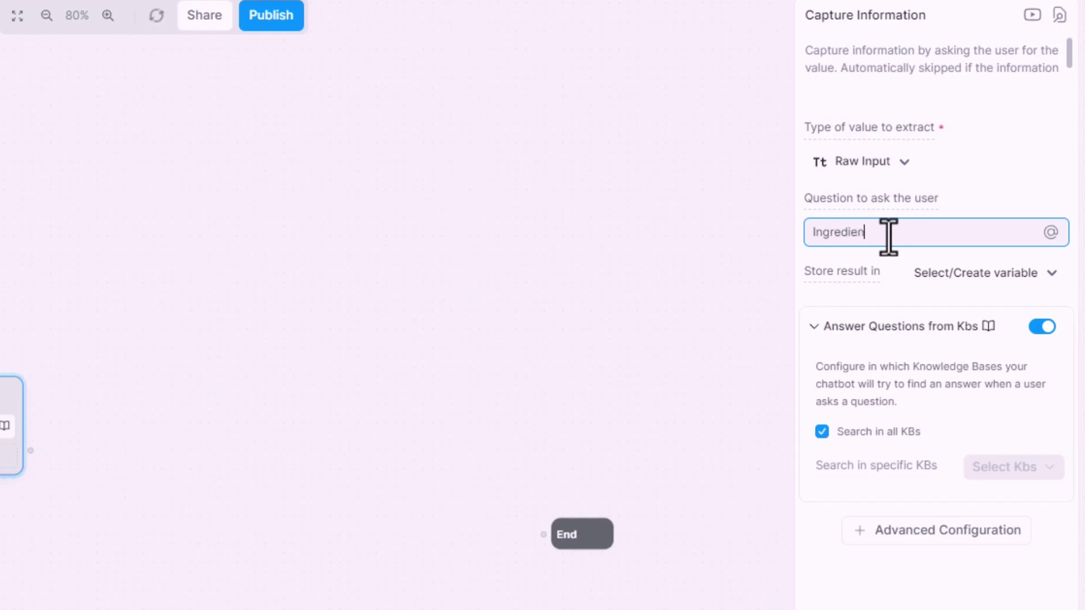
type("tes")
Store the captured answer in a new variable "Ingredeintes" and turn off answering questions from knowledge bases.
left_click(1050, 276)
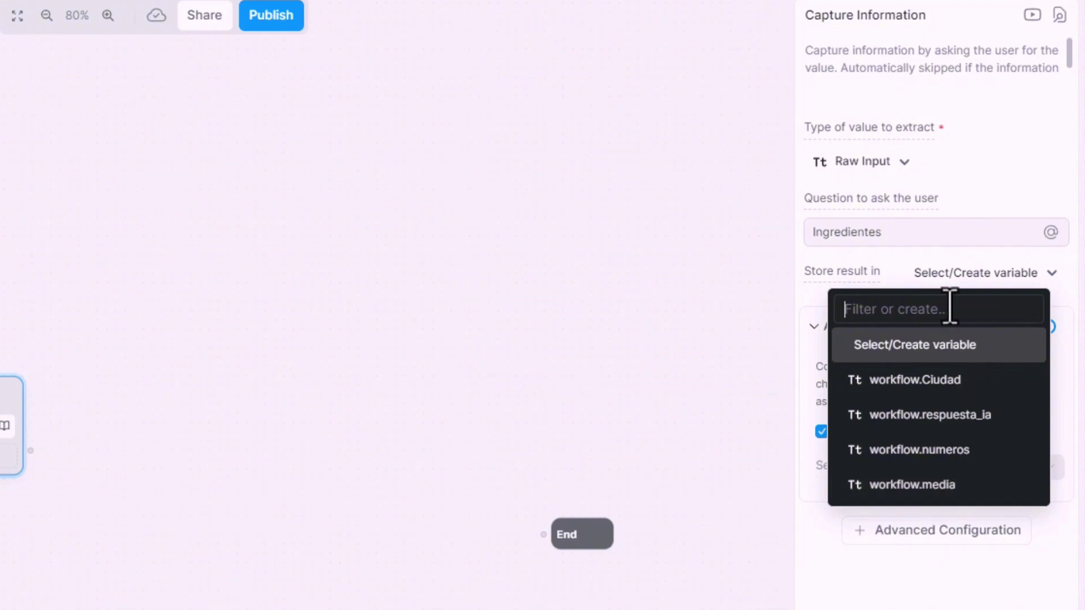
type("Ingre")
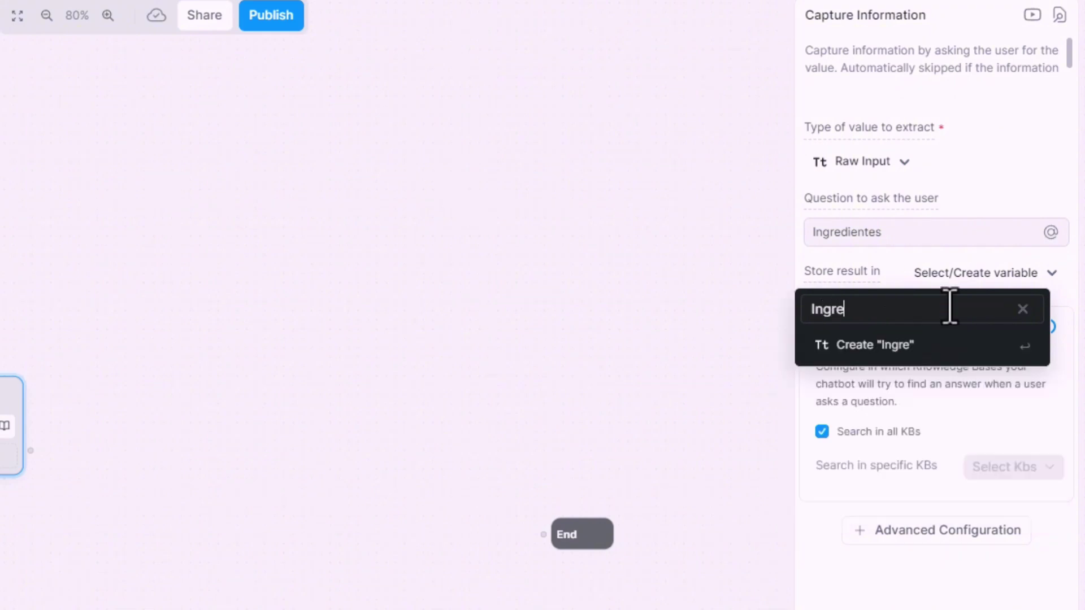
type("deintes")
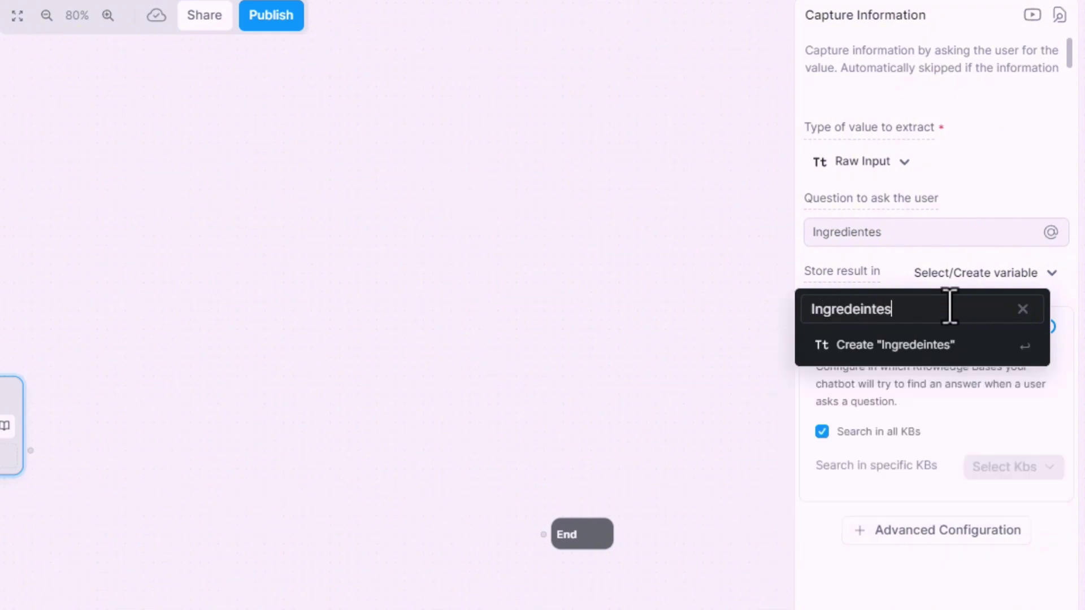
left_click(933, 349)
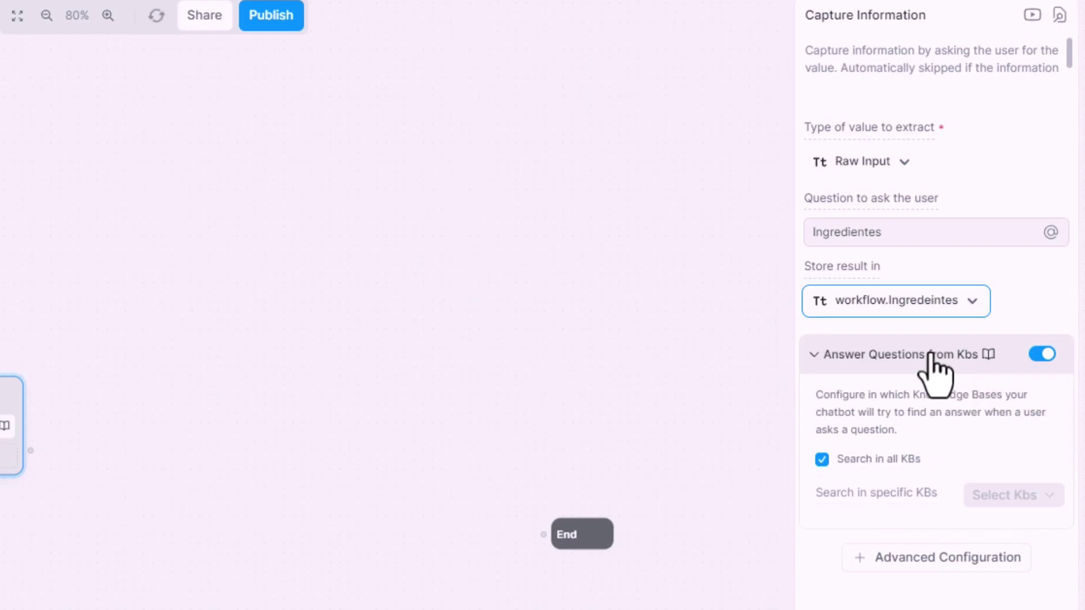
left_click(1051, 361)
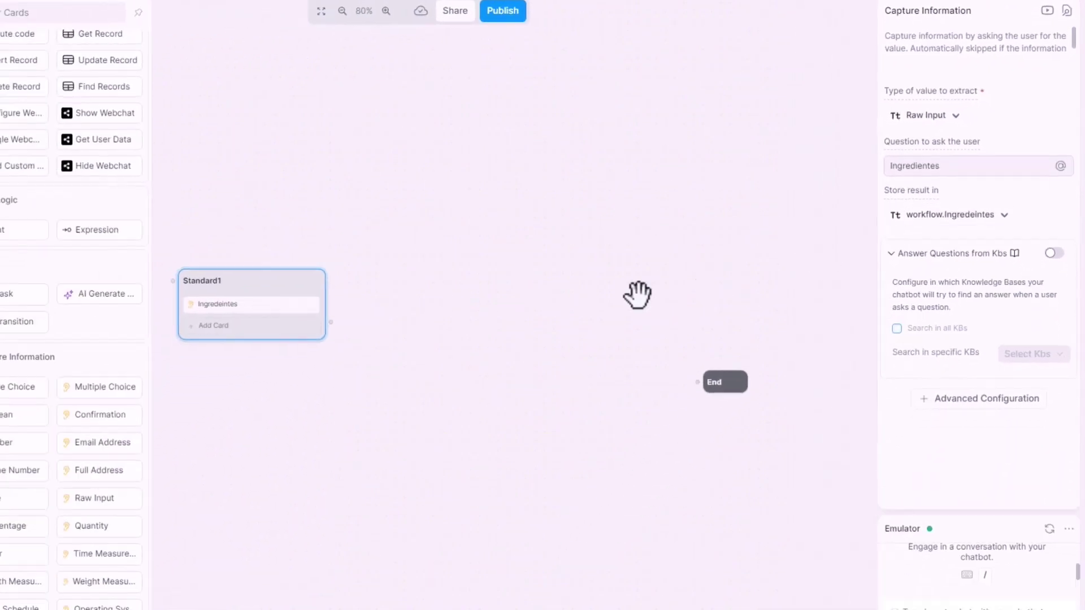
Add an AI Generate Text card below the capture card and start its prompt with "Utiliza los ingredientes que ha proporcionado el usuario, Ingredientes:".
left_click_drag(159, 267, 342, 293)
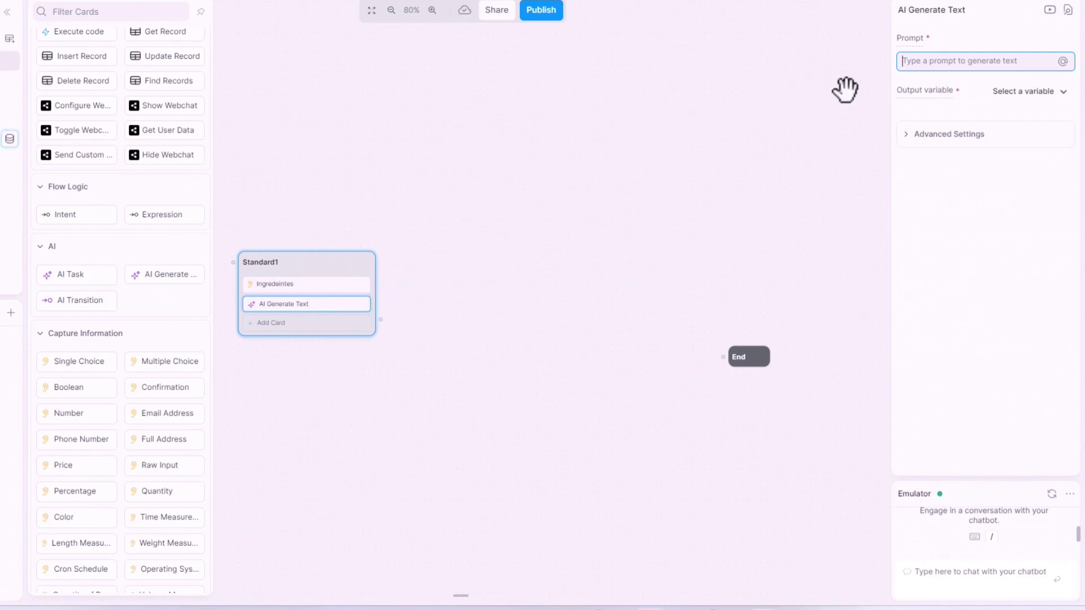
left_click(959, 60)
type("Utiliza los ingre")
type("dient")
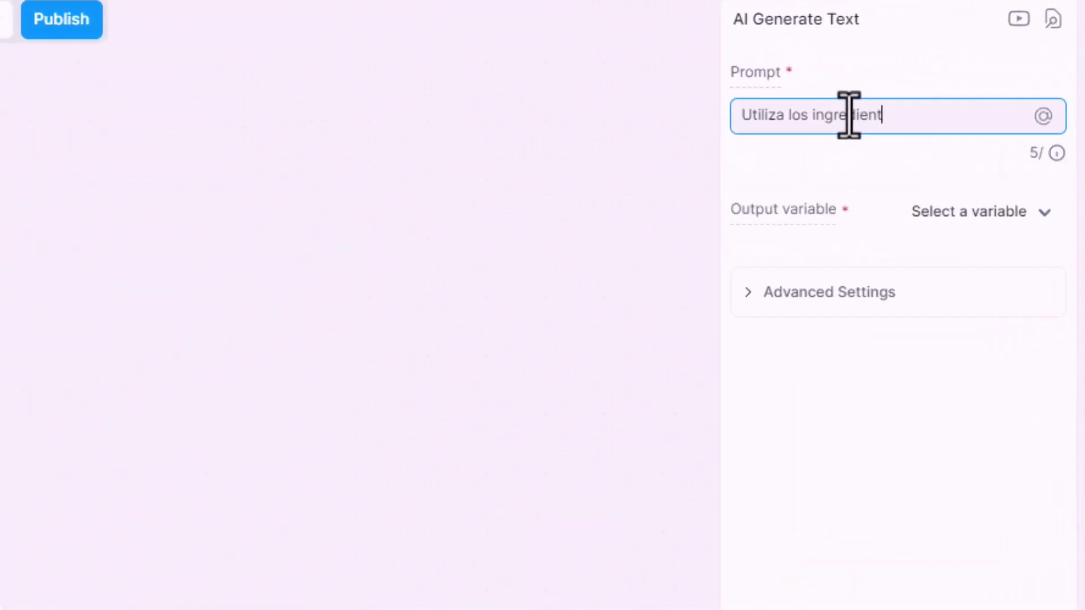
type("es quye")
key("BackSpace")
key("BackSpace")
type("re")
key("BackSpace")
type("ha")
key("BackSpace")
key("BackSpace")
key("BackSpace")
key("BackSpace")
key("BackSpace")
type("e ha prop")
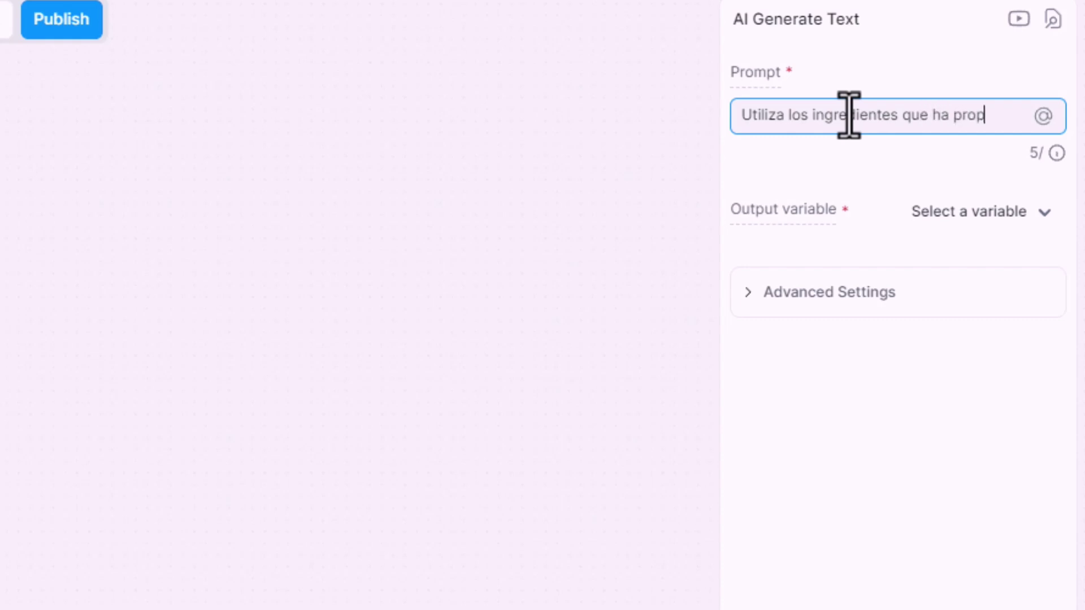
type("orciona")
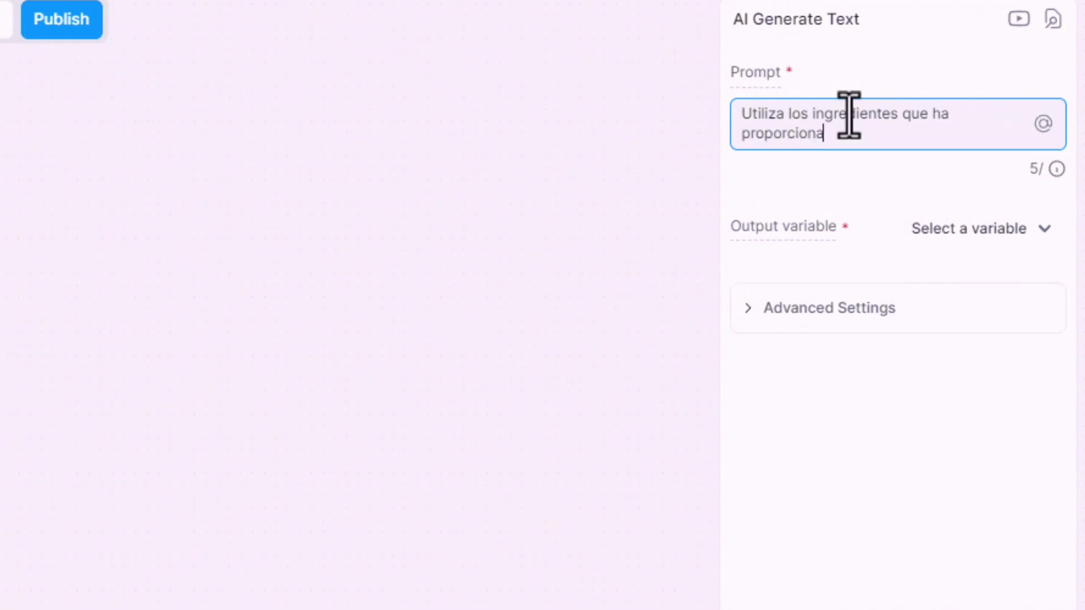
type("do el usuario, In")
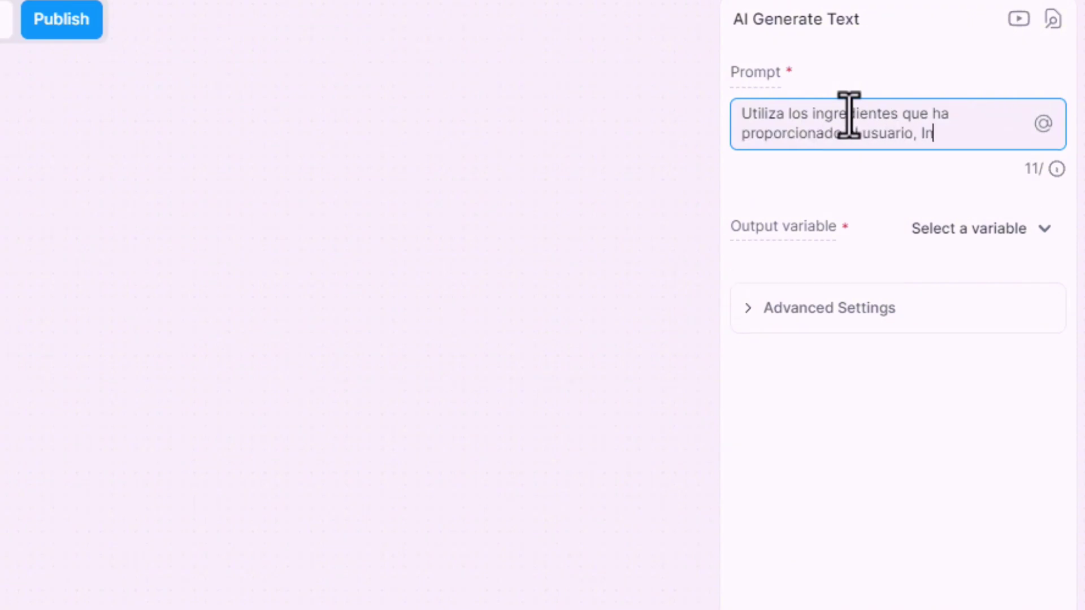
type("gredi")
type("entes:")
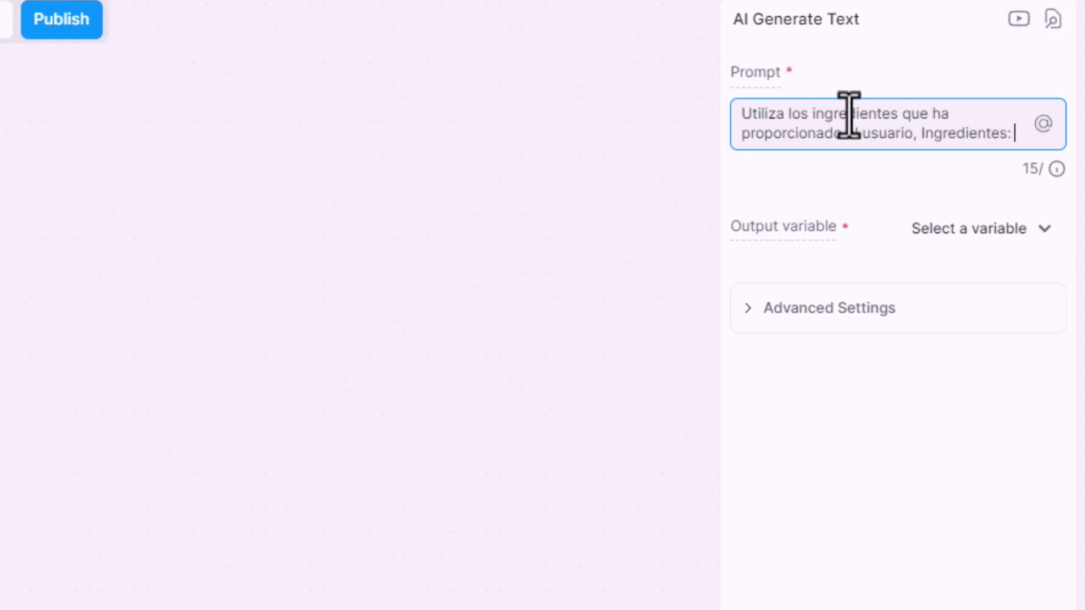
Insert the variable {{workflow.Ingredeintes}} after "Ingredientes:" in the AI prompt.
type(" {{")
type("work")
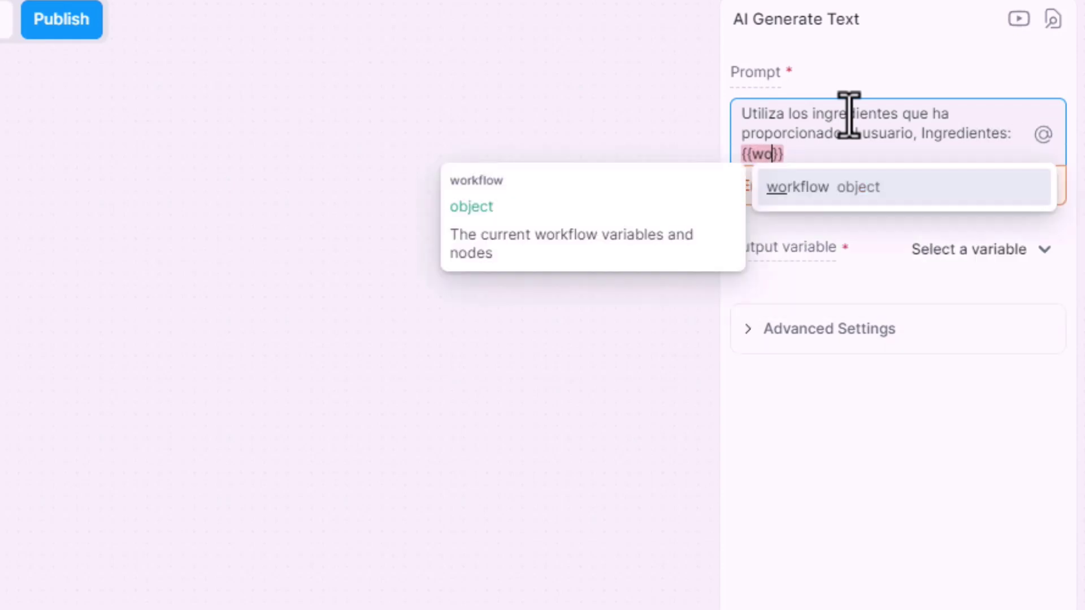
left_click(848, 190)
type(".in")
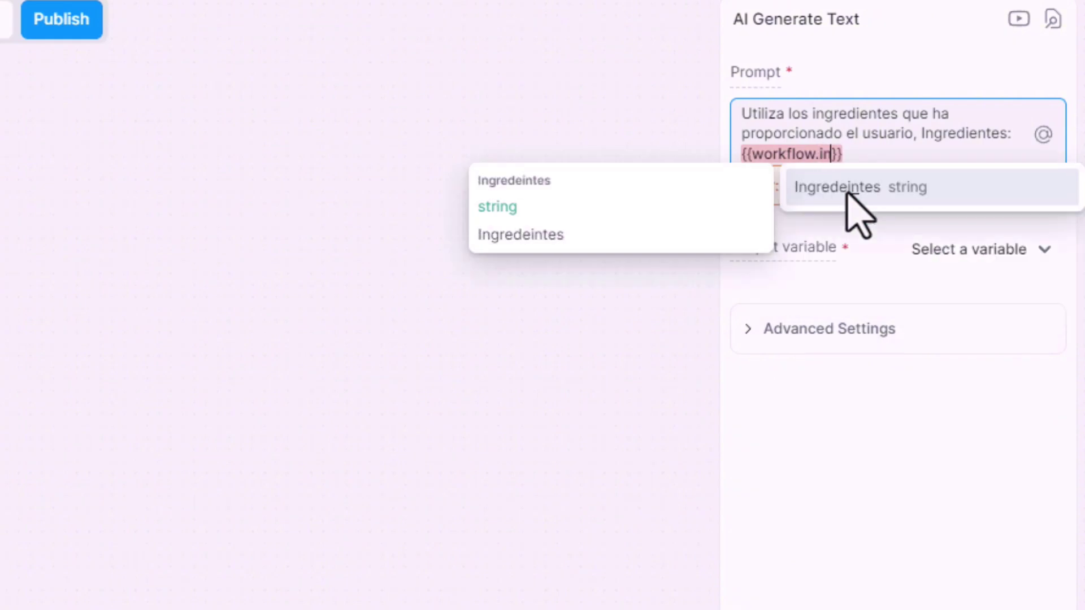
left_click(846, 193)
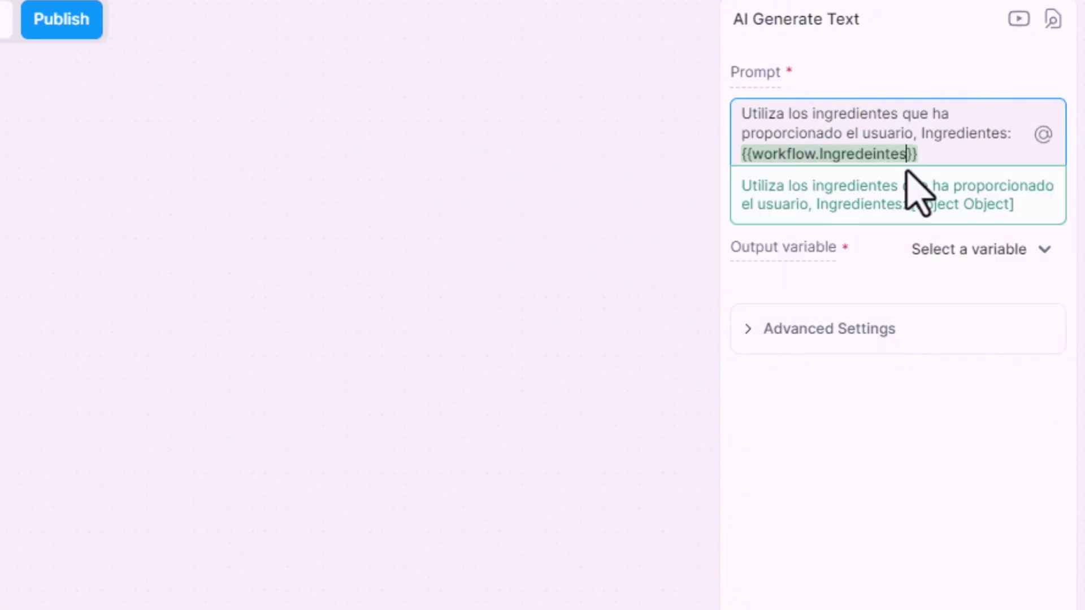
Complete the AI prompt after the variable with "para ofrecerle una suculenta receta".
type("para ofrec")
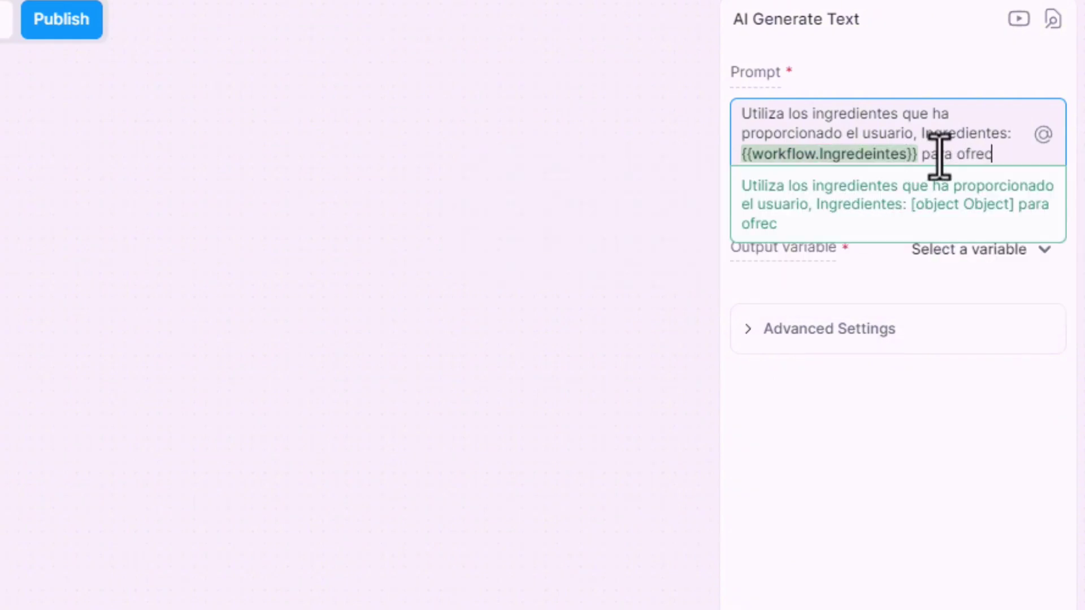
type("erle una ")
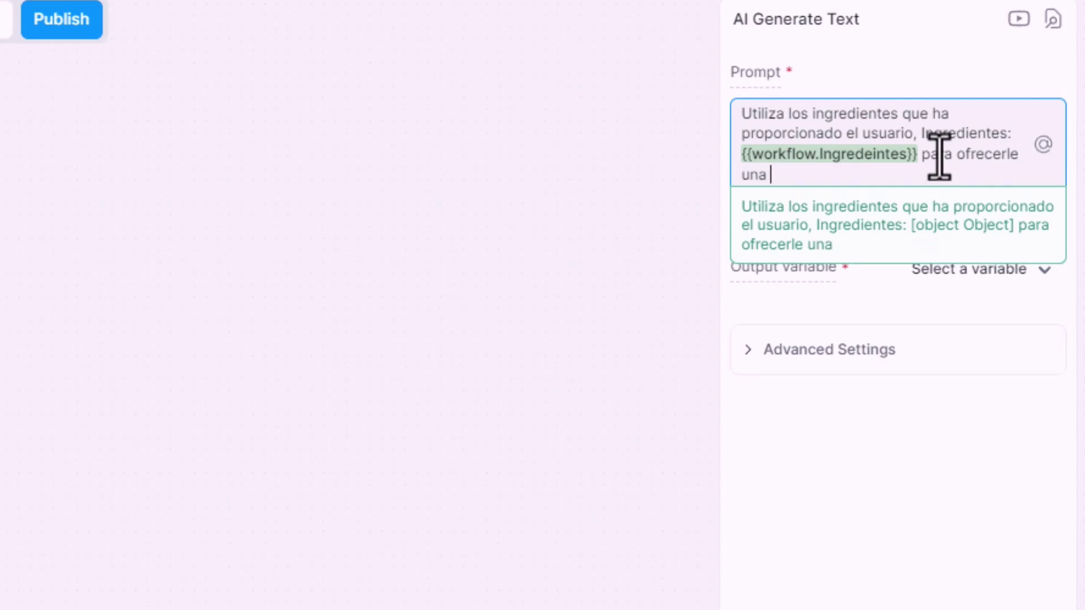
type("suculenta receta")
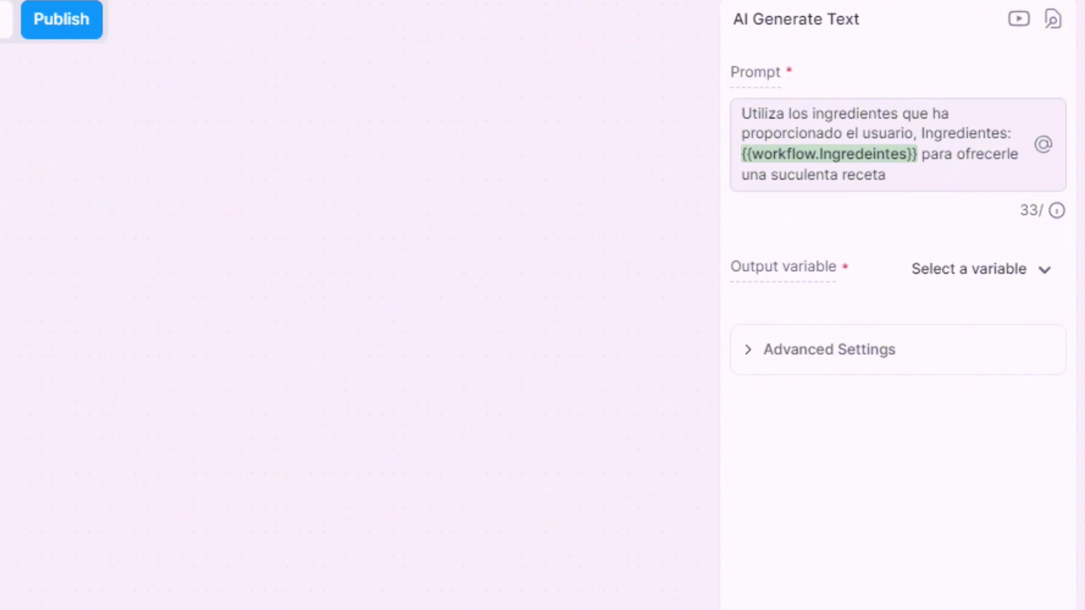
Create a variable "receta_ia" as the output variable of the AI Generate Text card.
left_click(1010, 269)
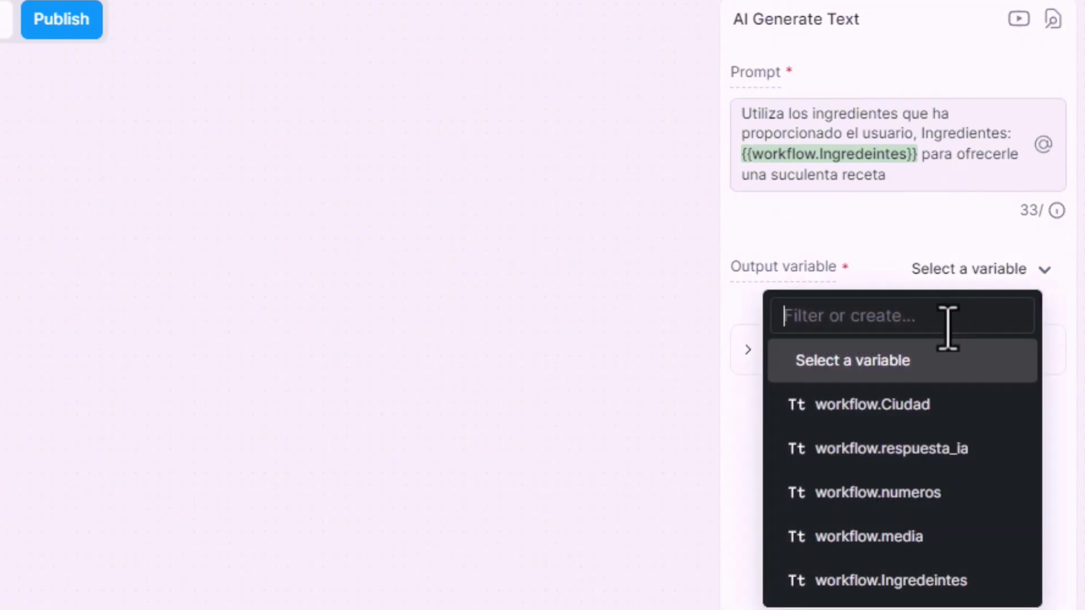
type("resp")
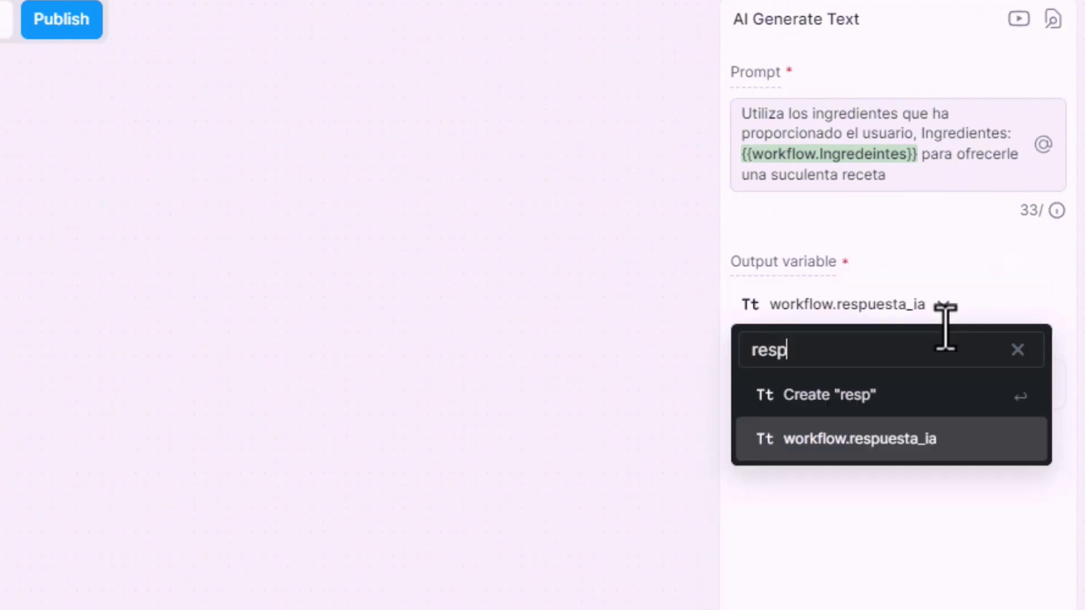
key("BackSpace")
key("BackSpace")
key("BackSpace")
key("BackSpace")
type("receta_")
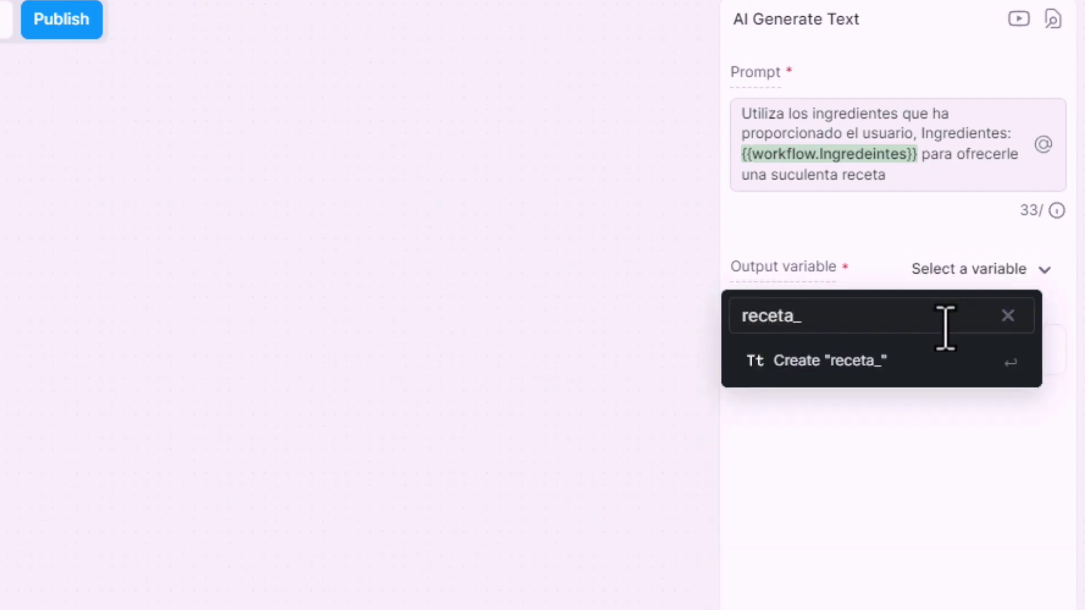
type("ia")
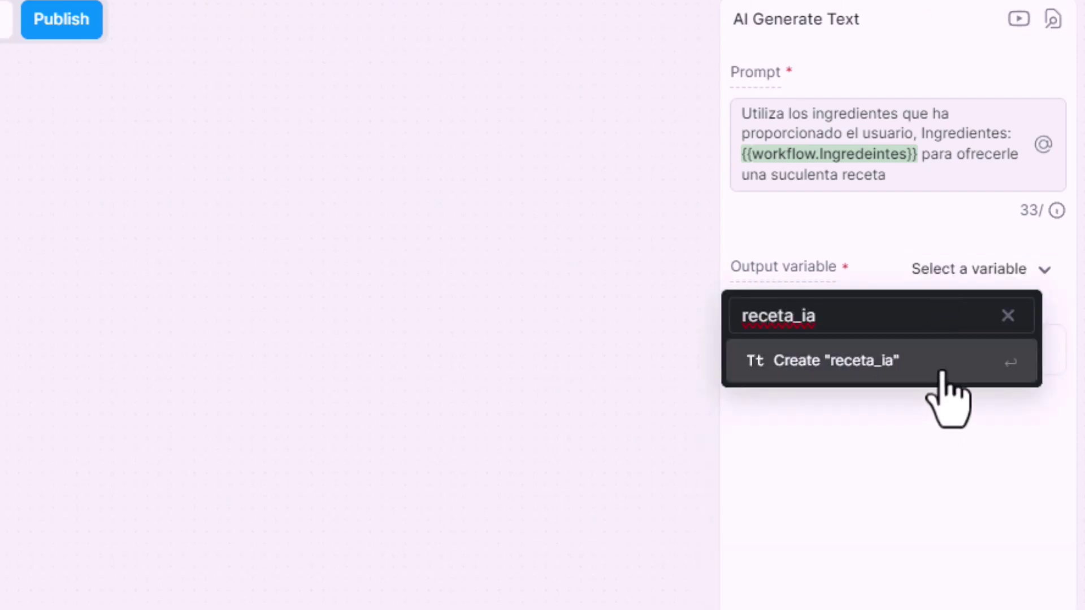
left_click(949, 396)
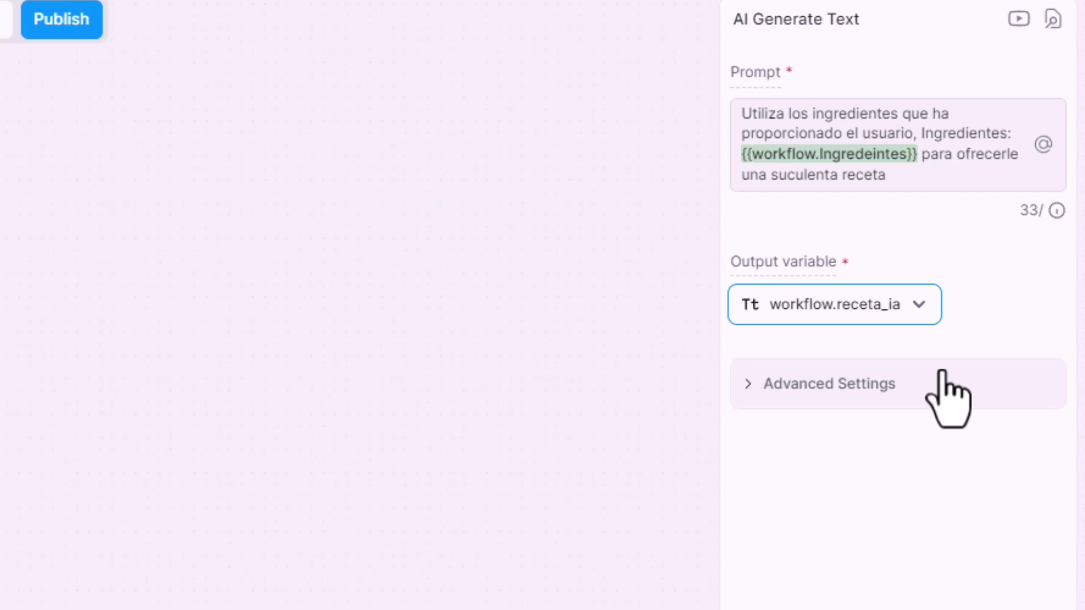
Add a Text message card below the AI Generate Text card in Standard1.
left_click(363, 310)
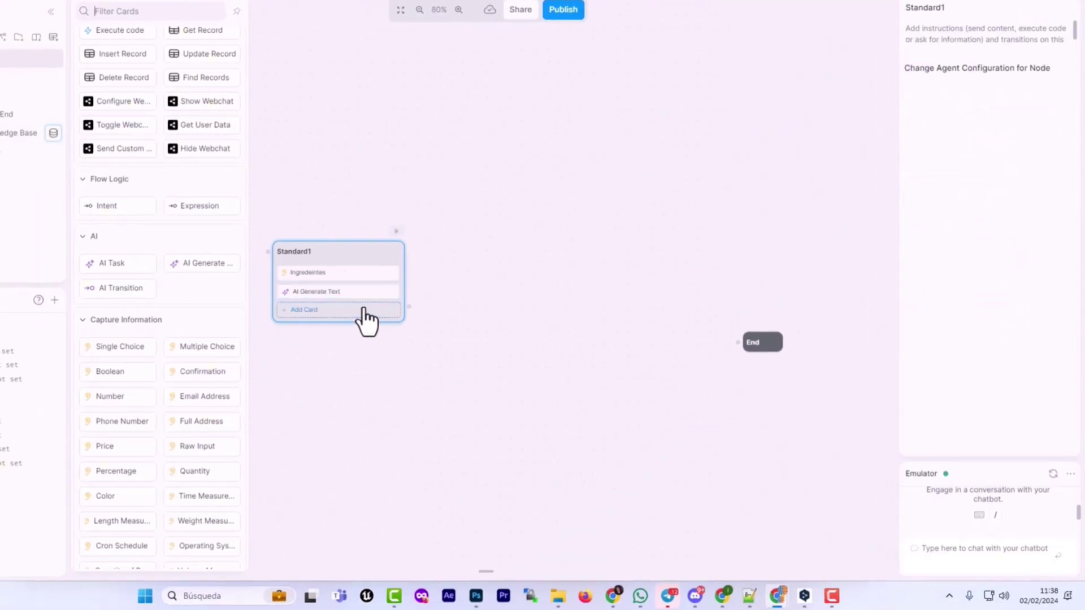
scroll(235, 192, "up", 3)
left_click_drag(107, 67, 327, 332)
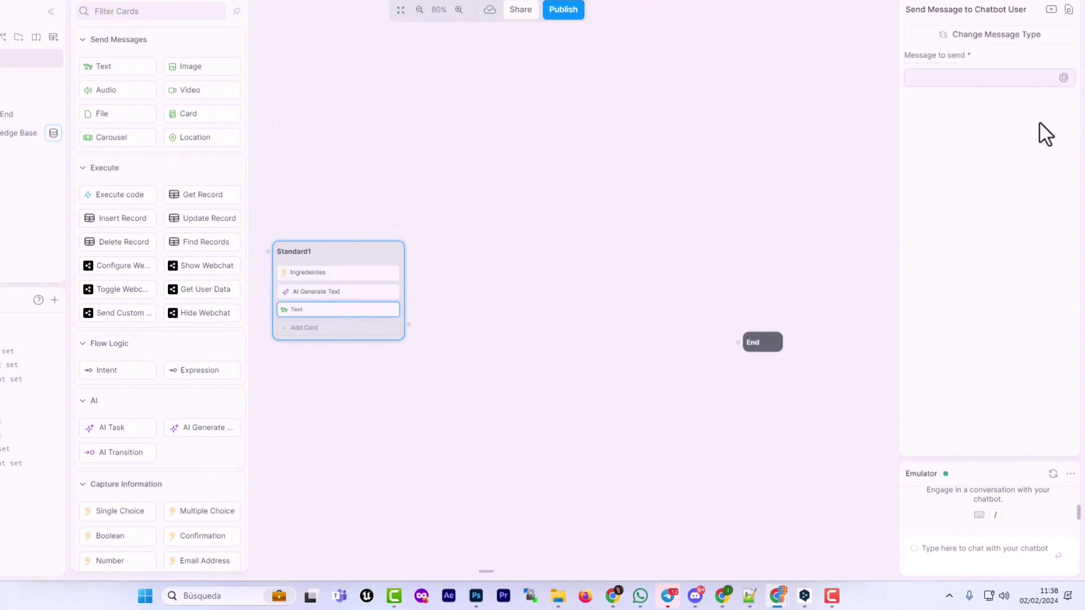
Write "Con estso ingredienttes, te sugiero..." as the message of the new Text card in Standard1.
left_click(959, 85)
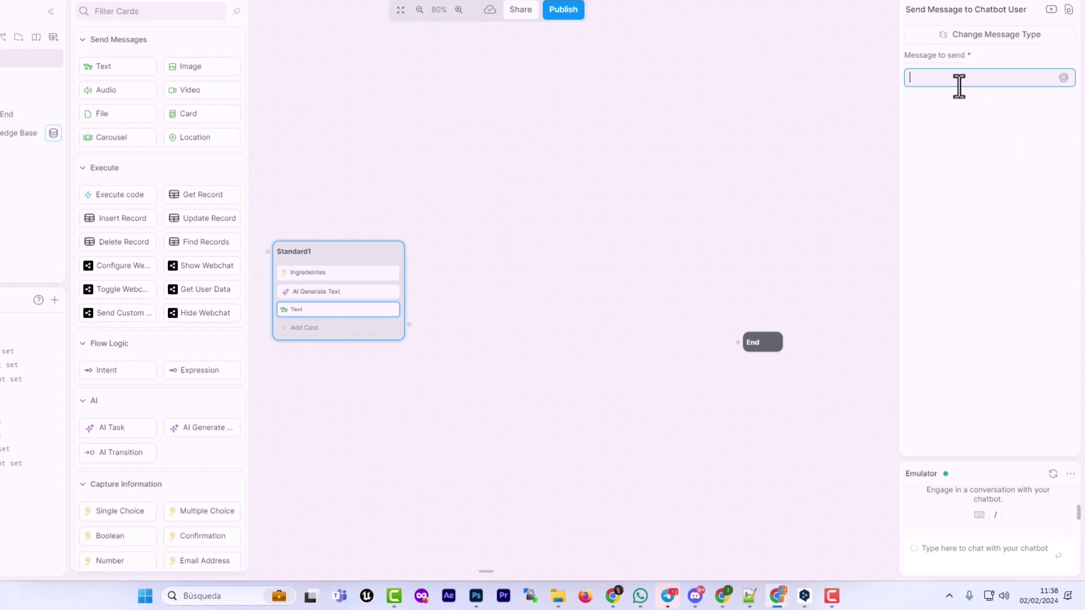
type("Con estso ingred")
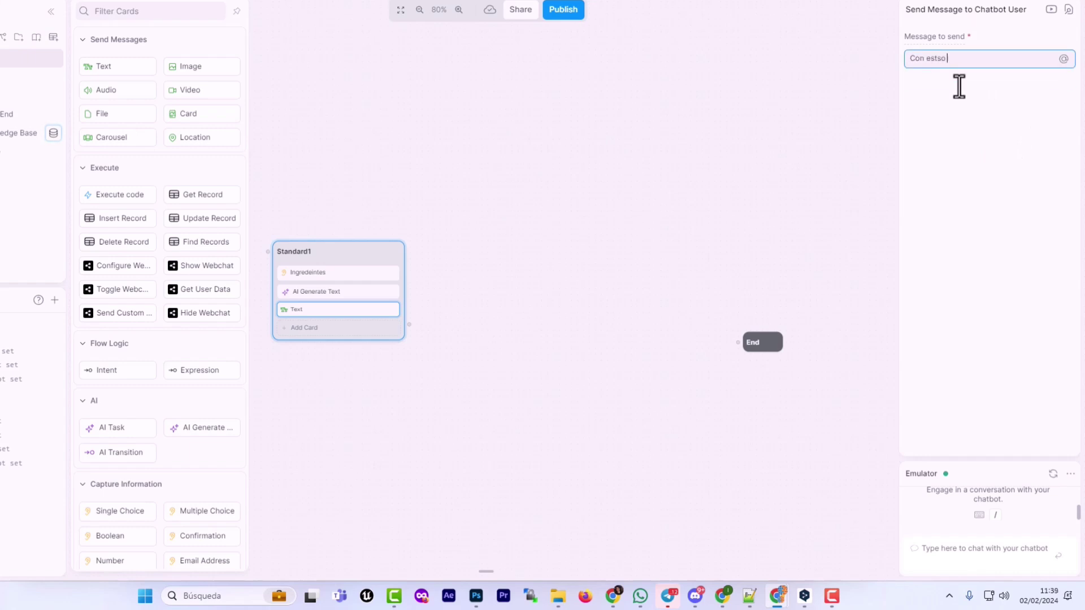
type("ienttes, tesugiero")
type("...")
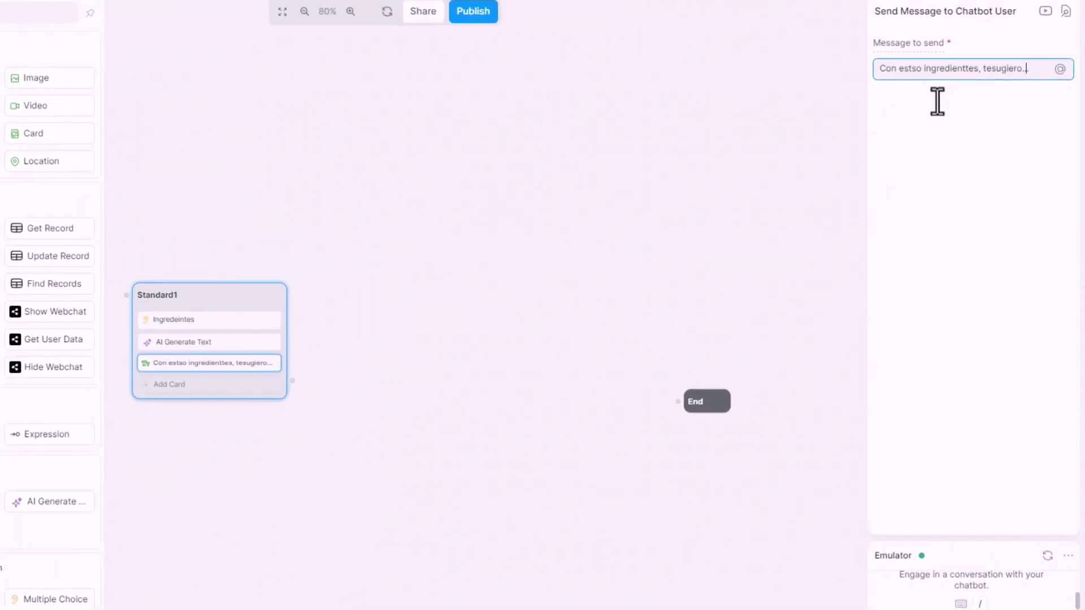
key("Left")
key("Left")
key("Left")
key("Left")
key("Left")
key("Left")
key("Left")
key("Left")
key("Left")
key("End")
Append the variable {{workflow.receta_ia}} to the end of the Text card's message.
type("{{")
type("wor")
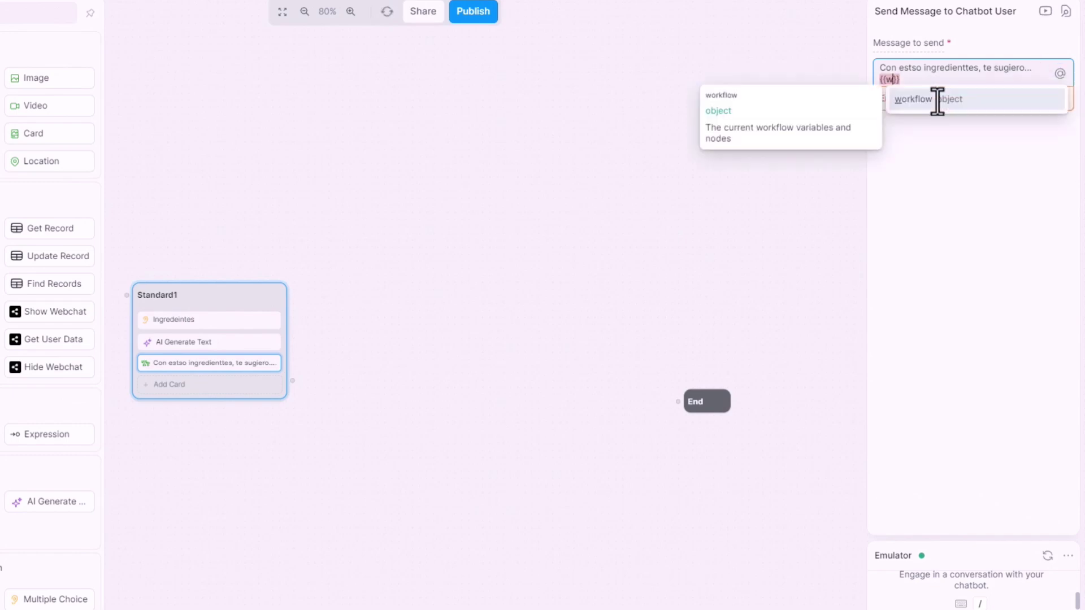
left_click(938, 100)
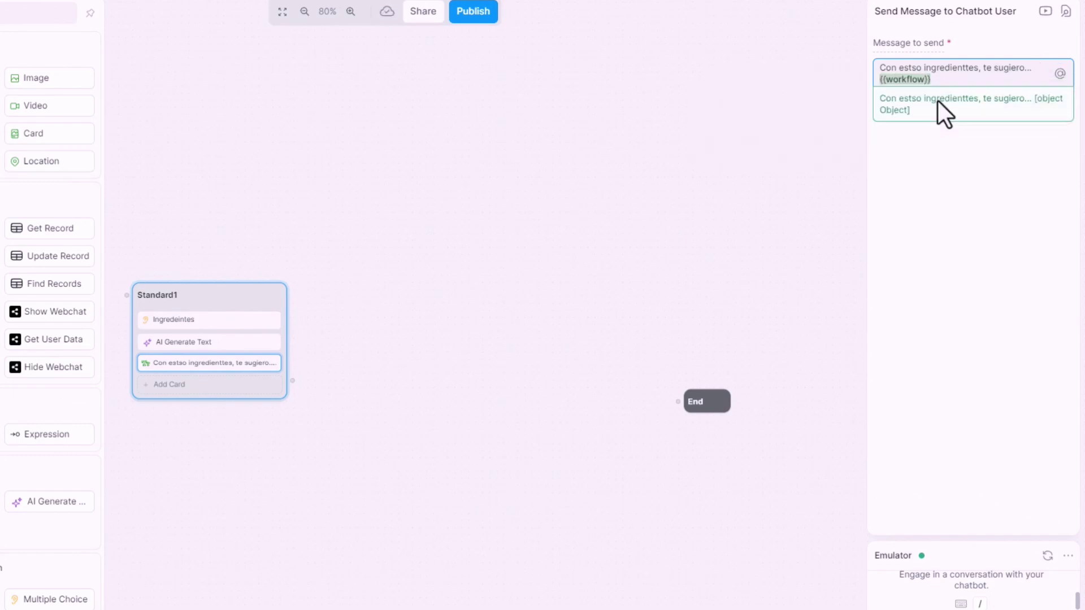
type(".re")
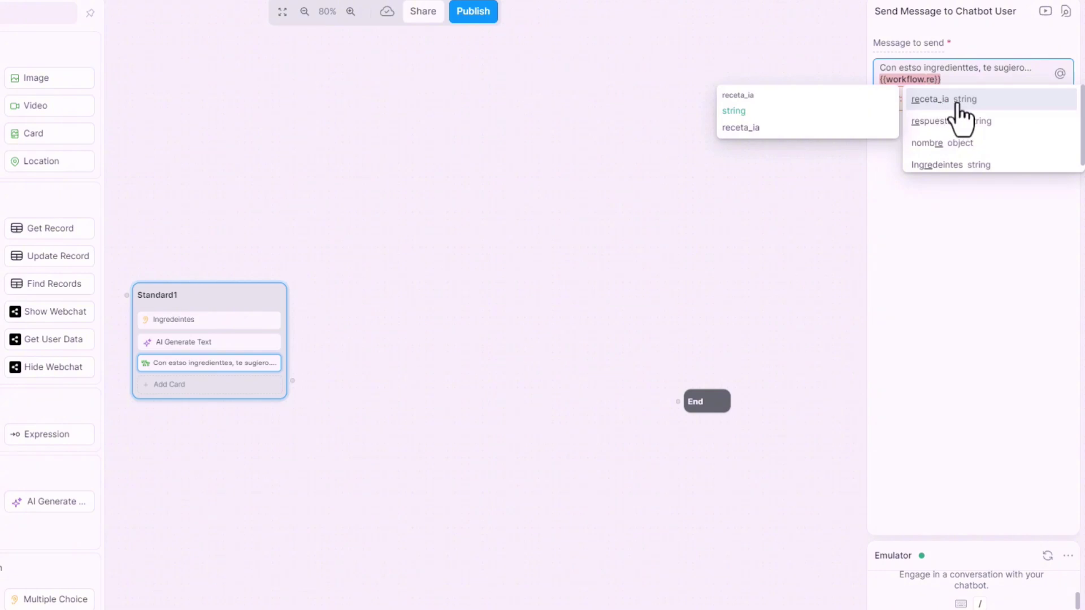
left_click(928, 99)
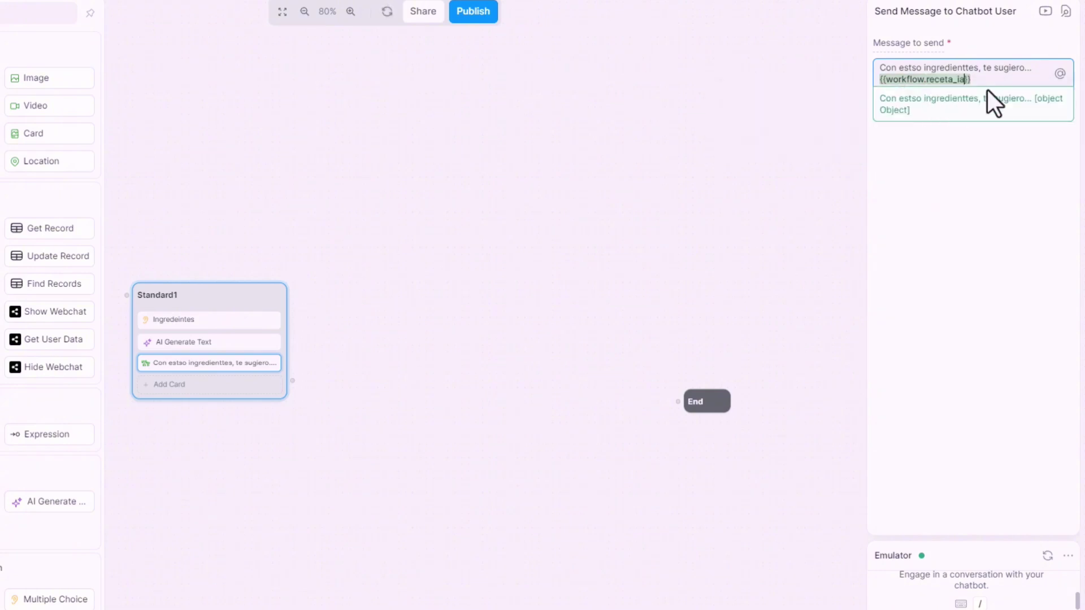
left_click(557, 210)
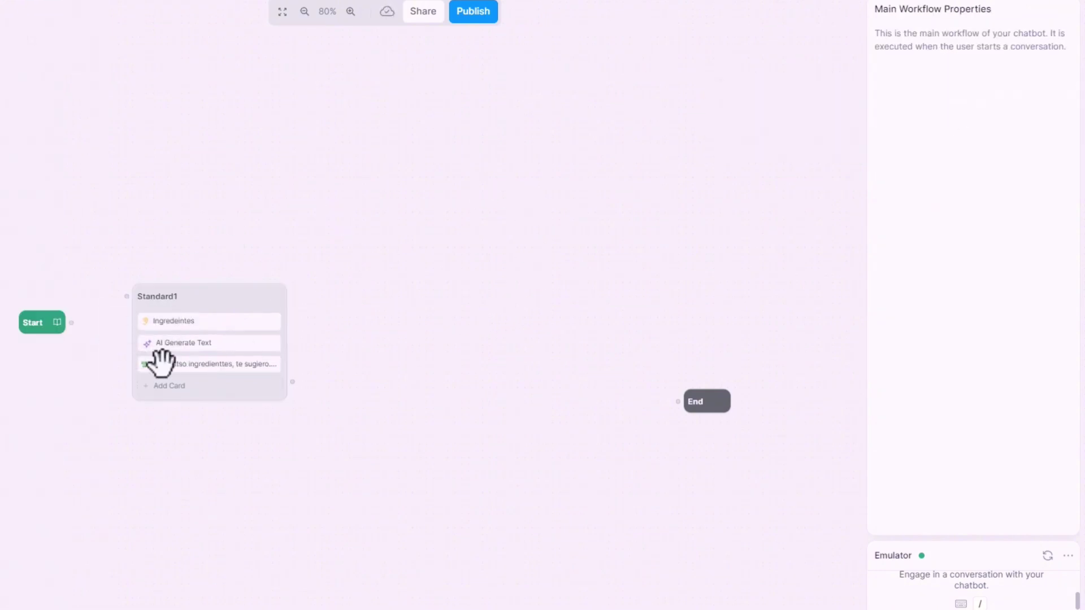
Connect the Start node to Standard1 and Standard1 to the End node.
left_click_drag(71, 323, 127, 296)
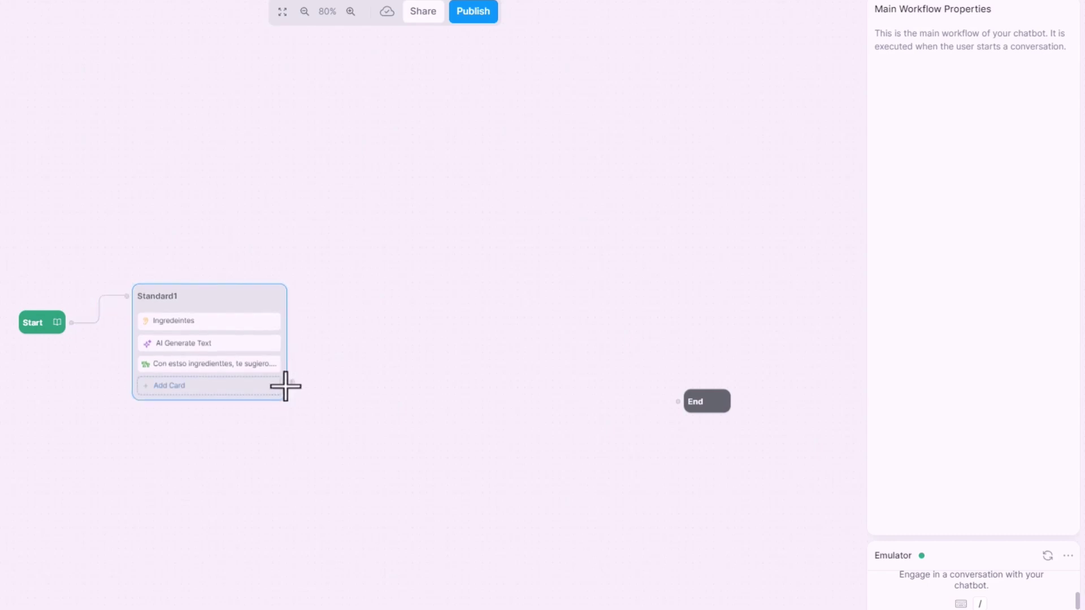
left_click_drag(293, 382, 677, 402)
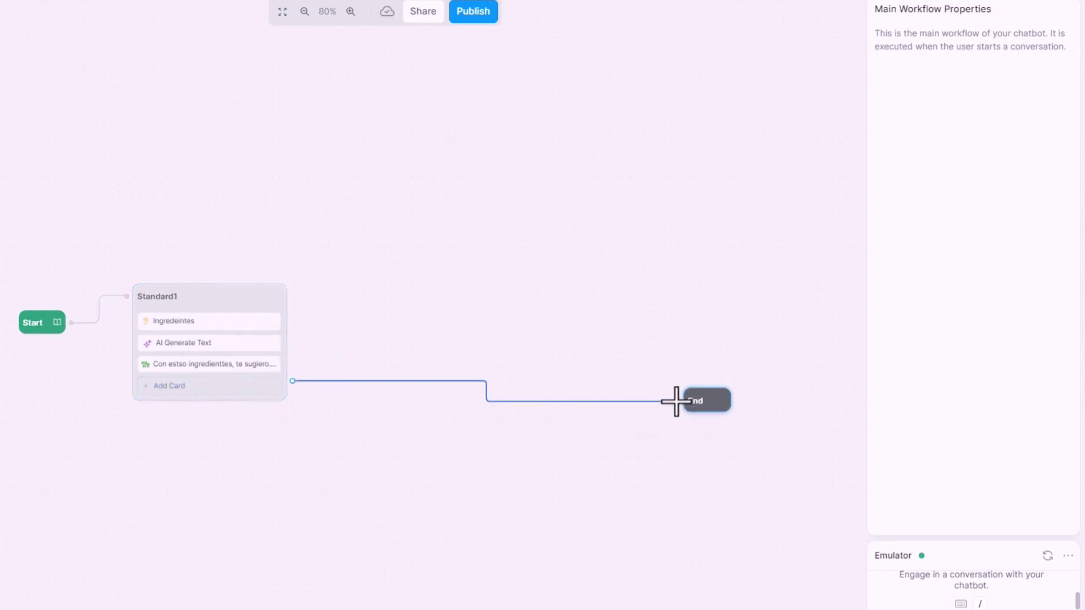
Start a new conversation in the emulator and send "hola" to test the bot's opening question.
left_click(1054, 561)
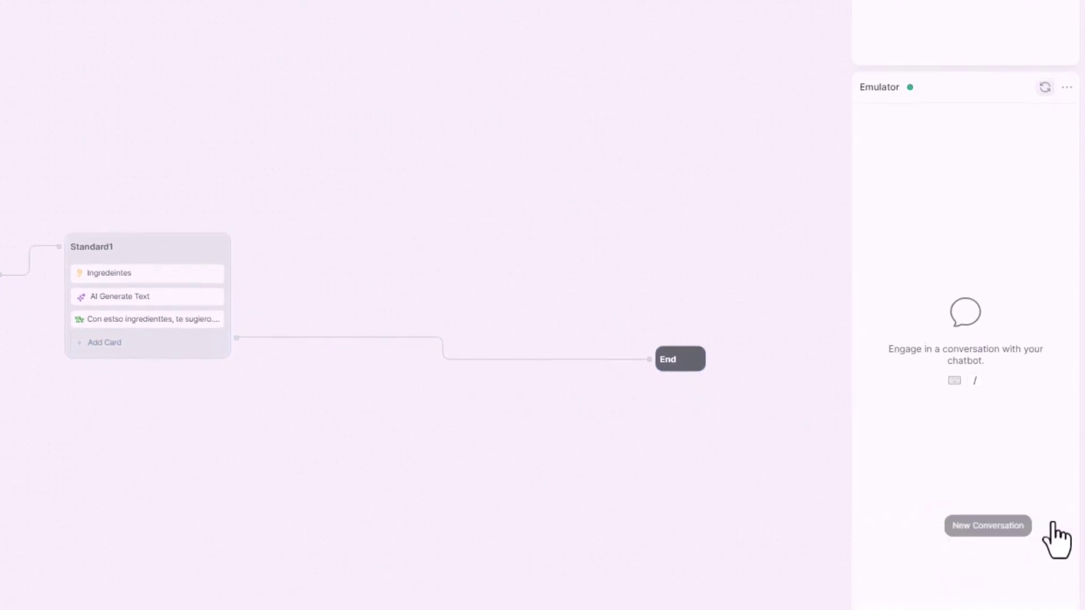
left_click(931, 590)
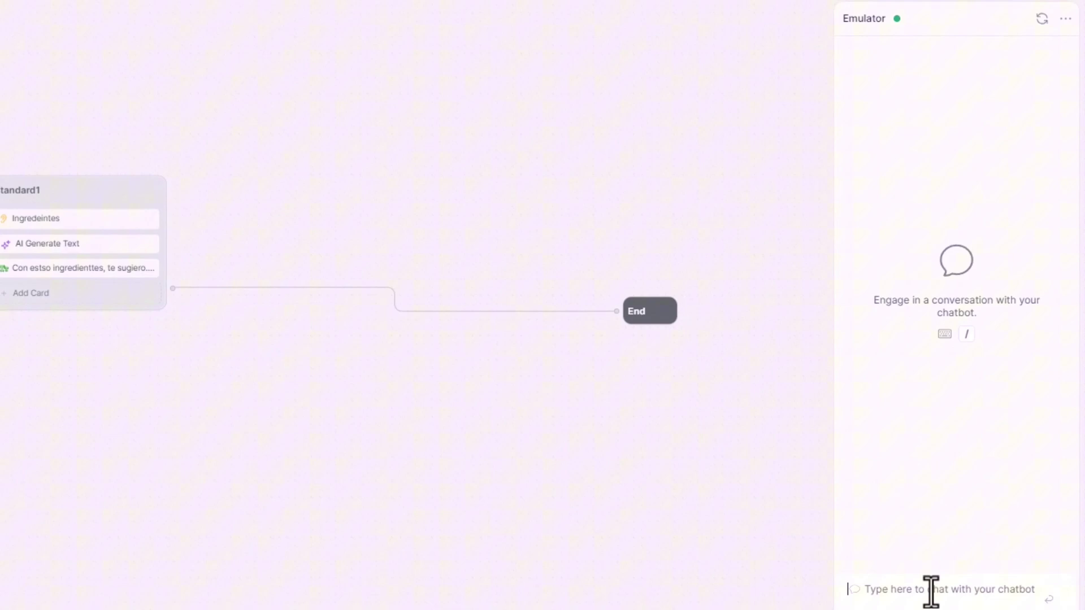
type("hola")
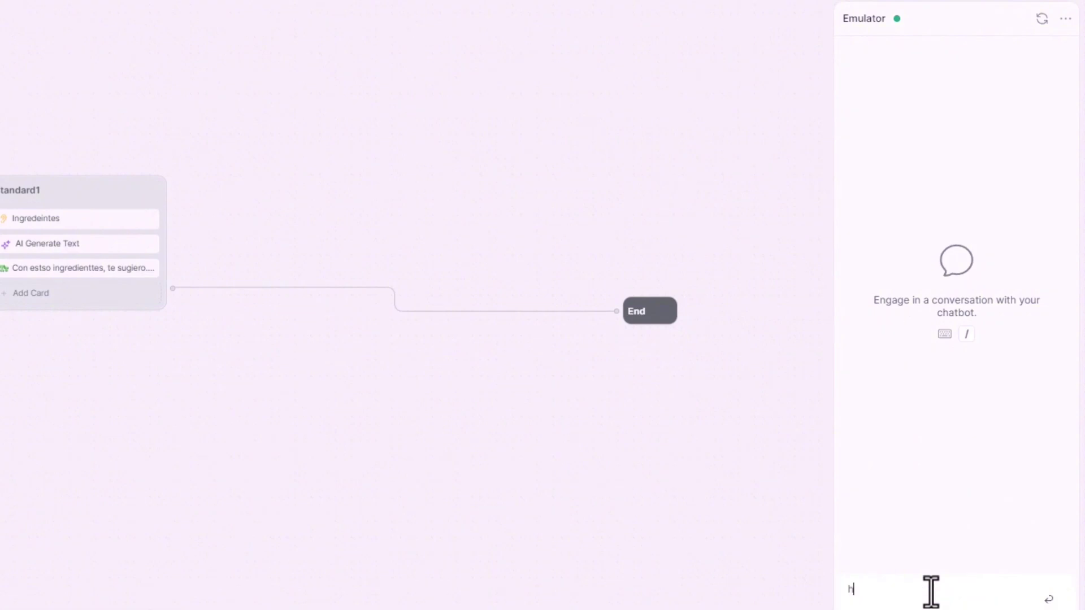
key("Return")
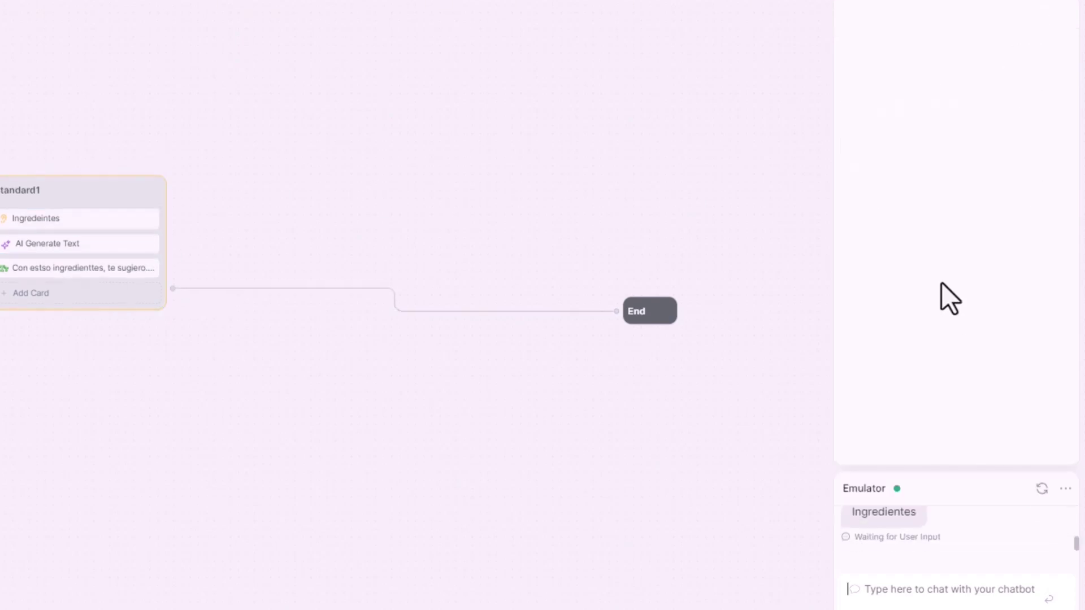
Set the Ingredeintes card's question to "Hola, dime los ingredientes que tienes y te ayudare con una receta".
left_click(63, 220)
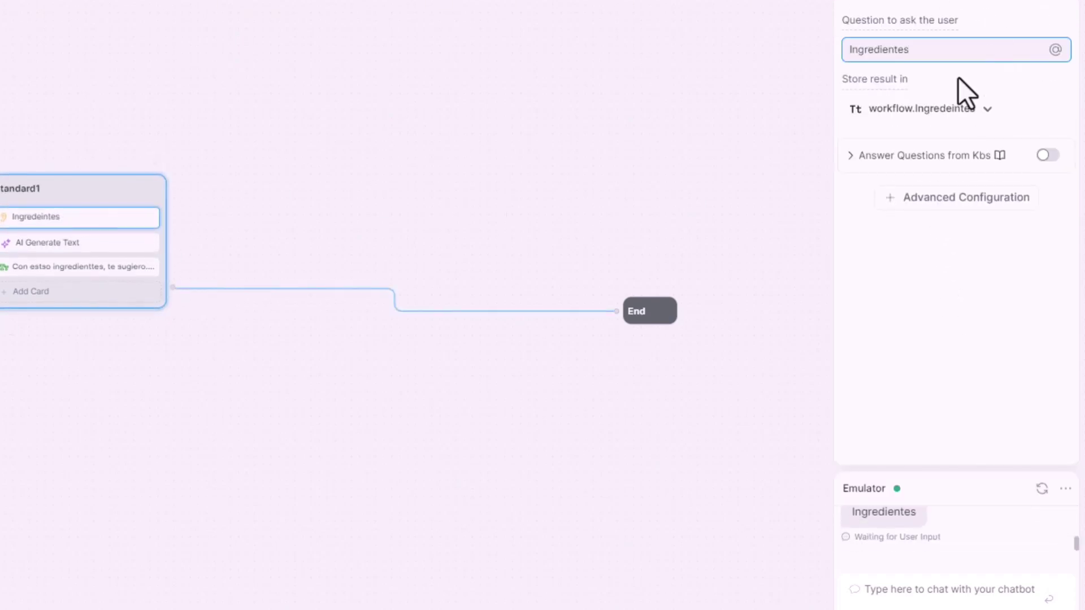
double_click(948, 52)
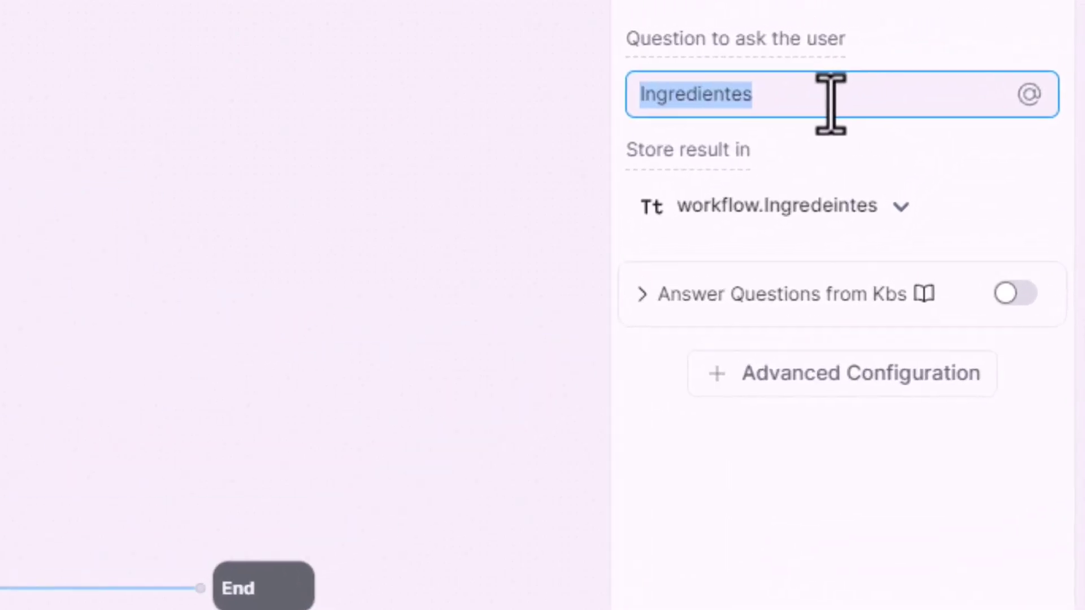
type("Hola")
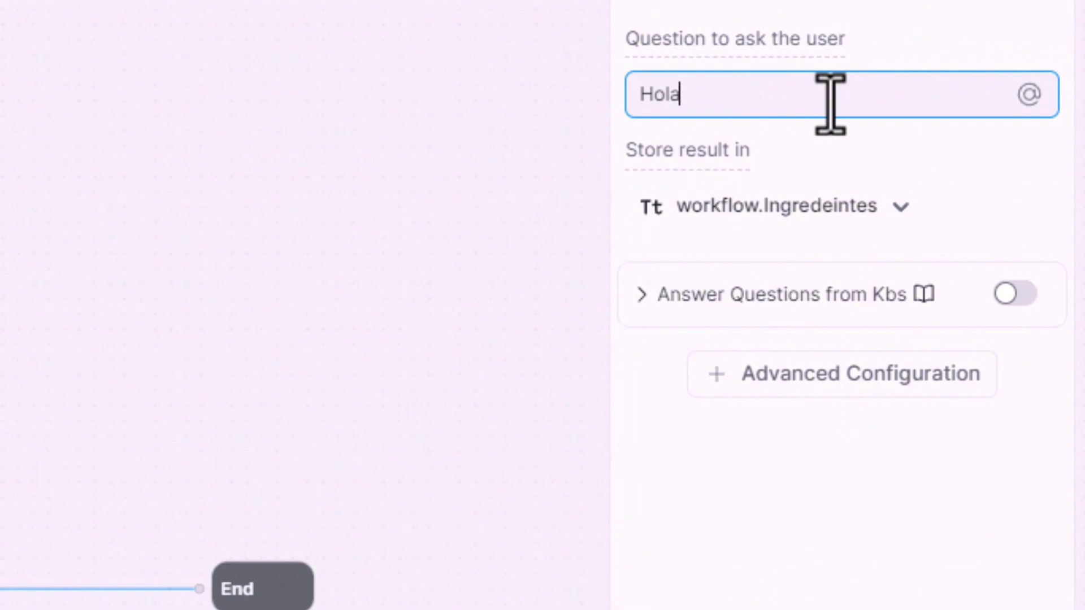
type(", dime los")
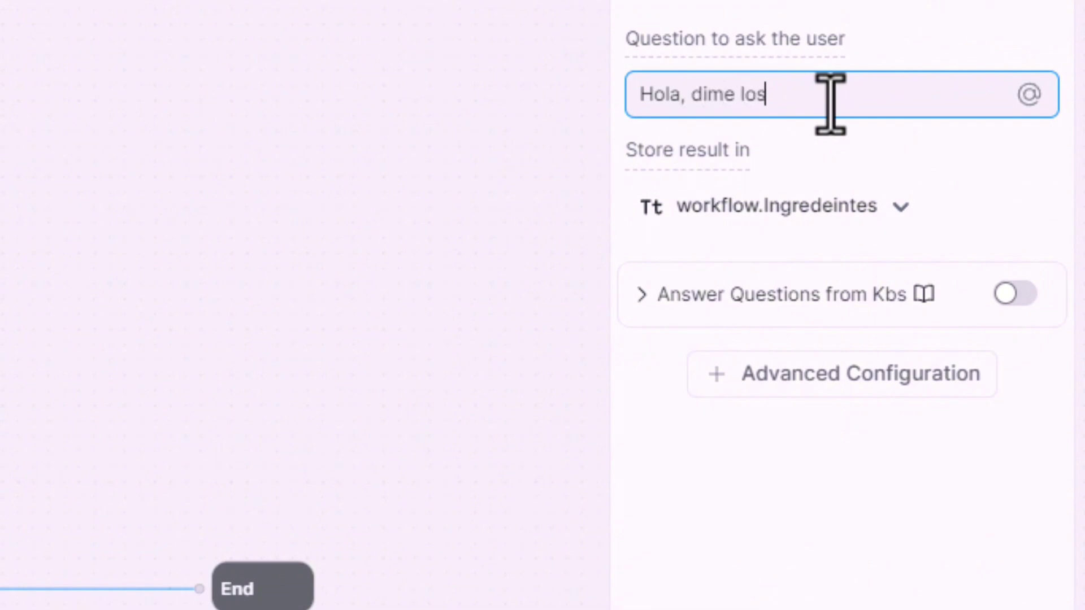
type(" ingredientes")
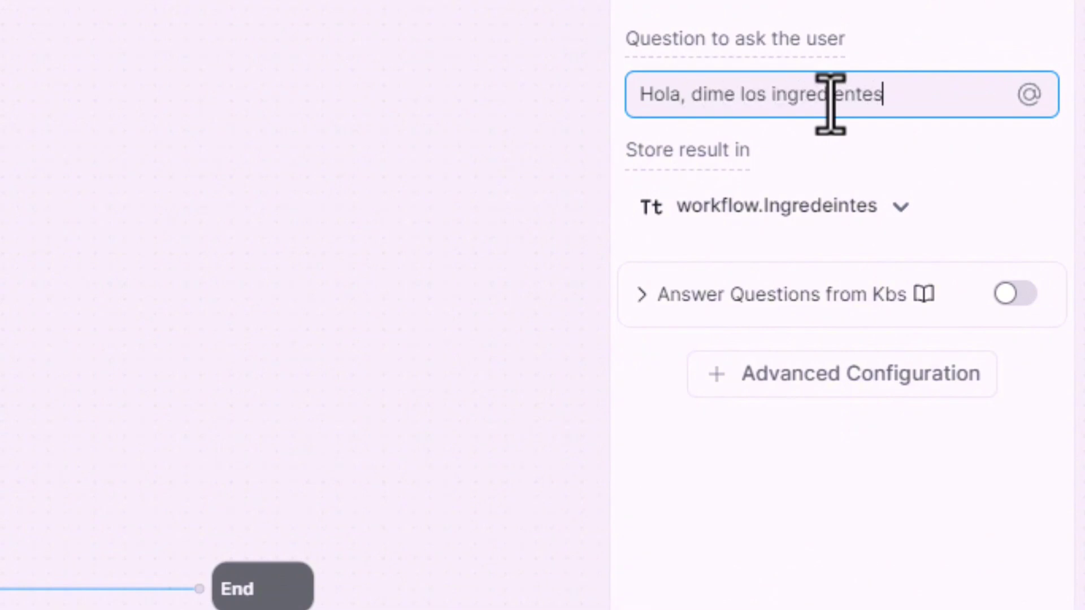
type(" que tiene")
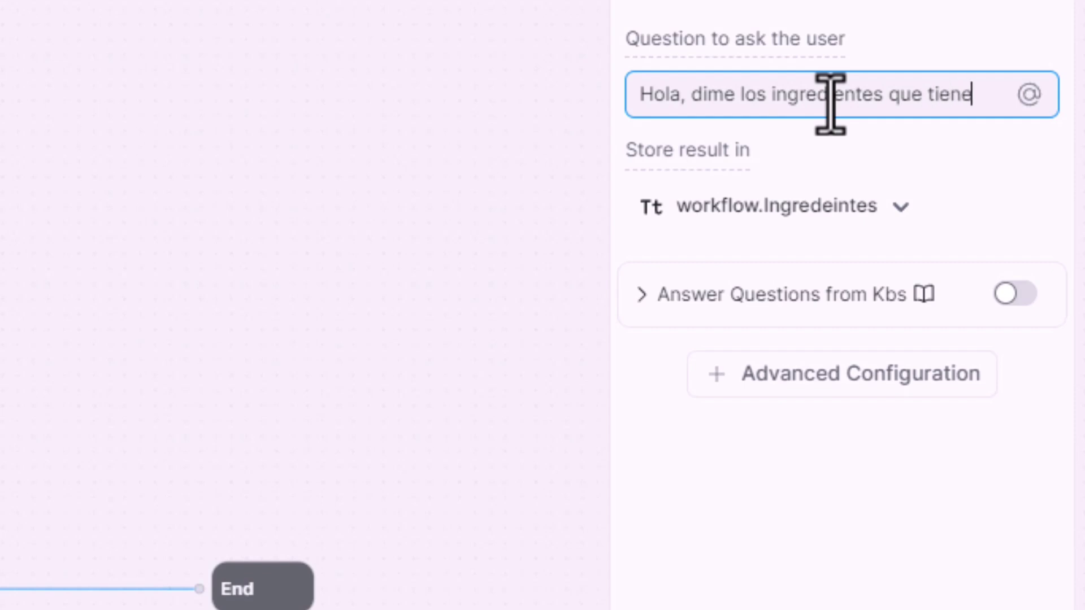
type("s y te ayud")
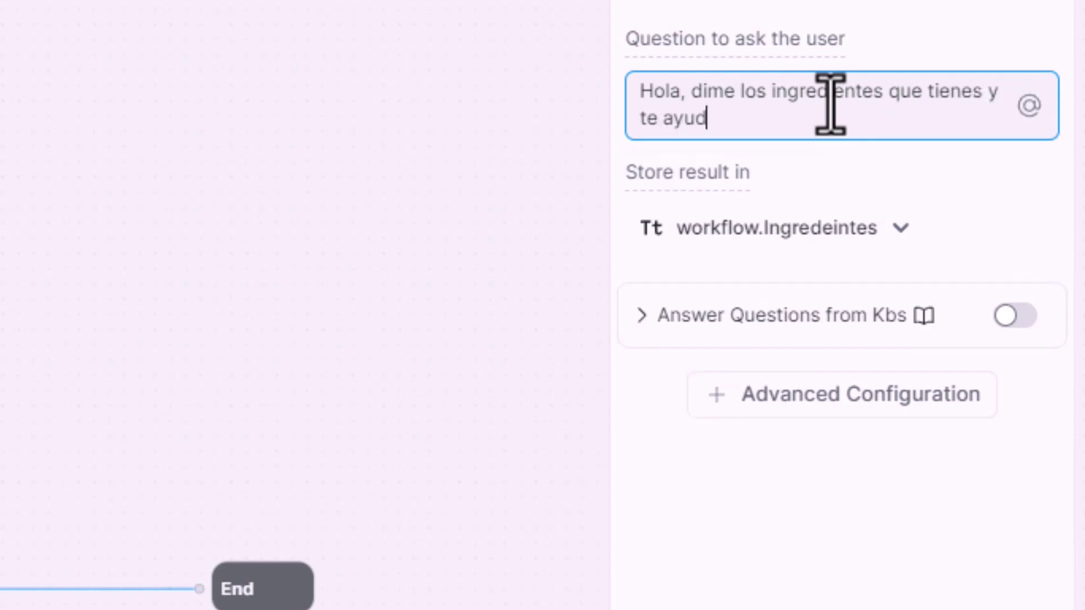
type("are con una receta")
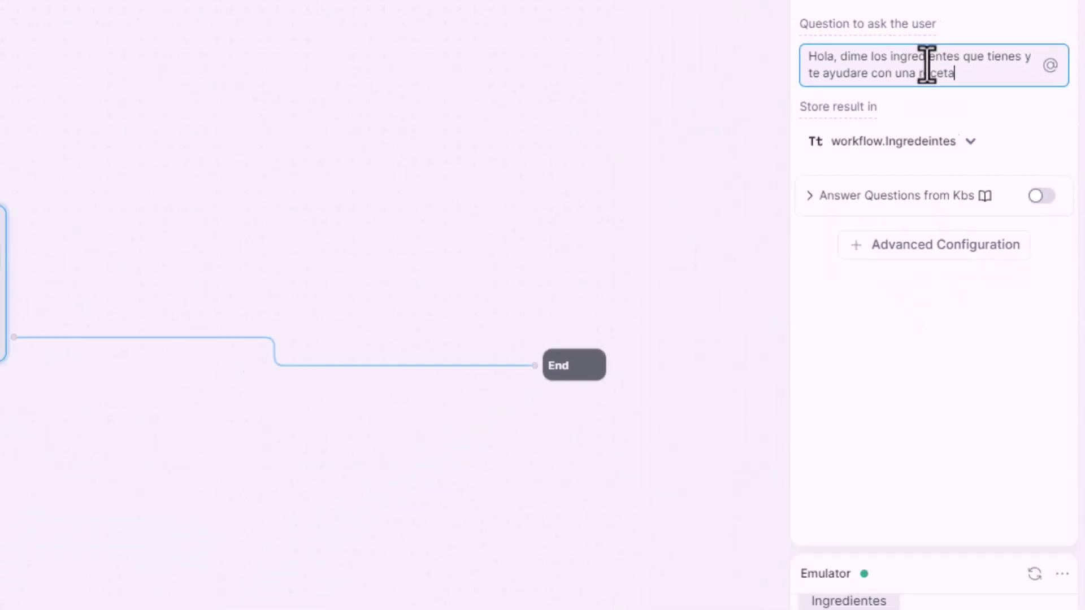
left_click(994, 372)
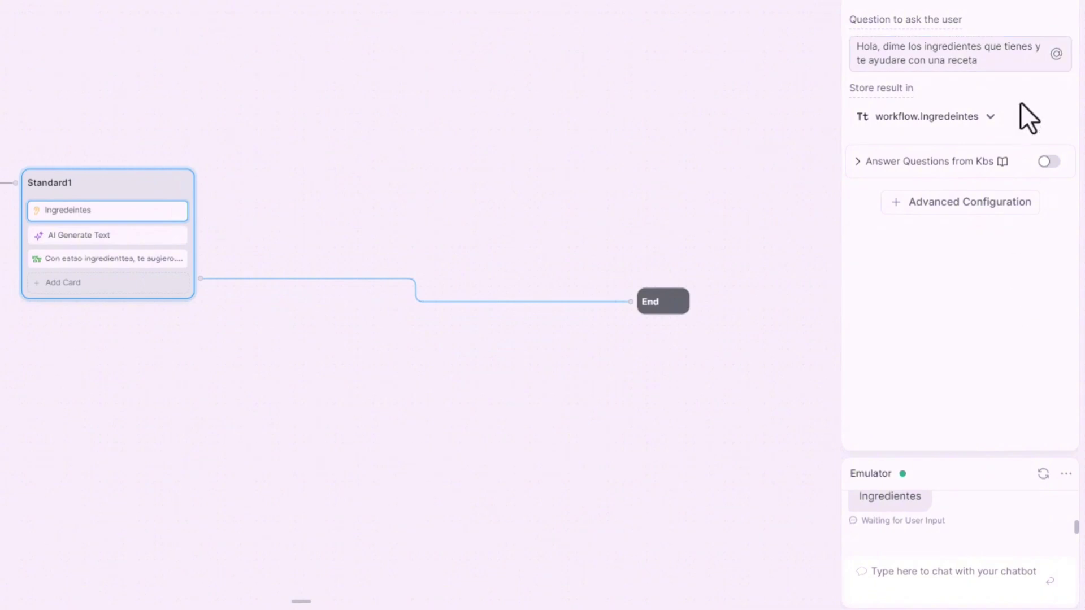
Restart the emulator conversation and greet the bot with "hola" to trigger the reworded question.
left_click(1043, 474)
left_click(976, 581)
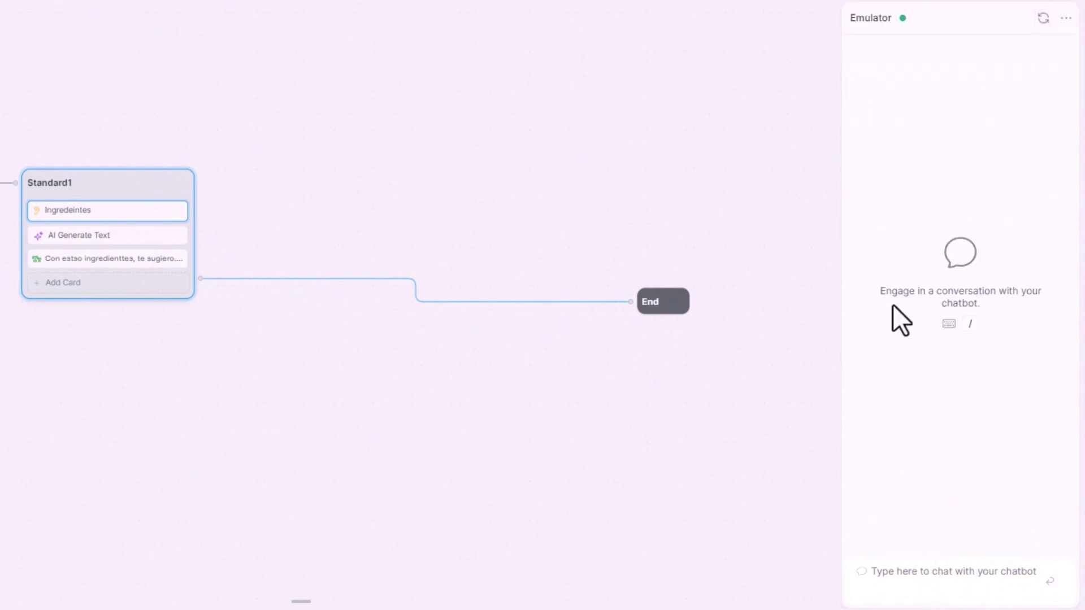
type("hola")
key("Return")
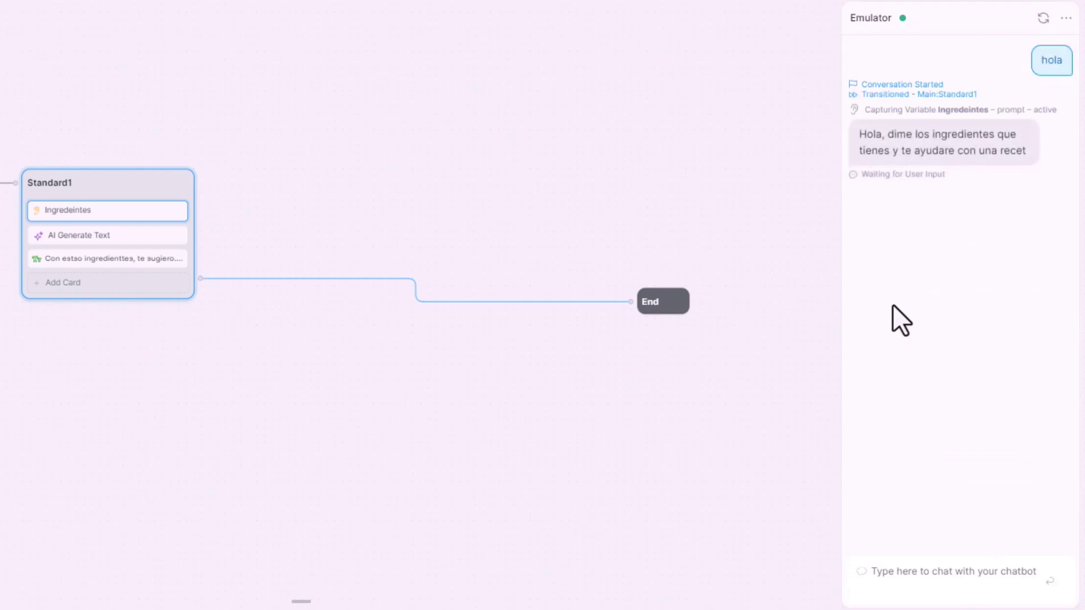
Answer the bot's ingredients question in the emulator with "alitas de pollo".
type("alittas de")
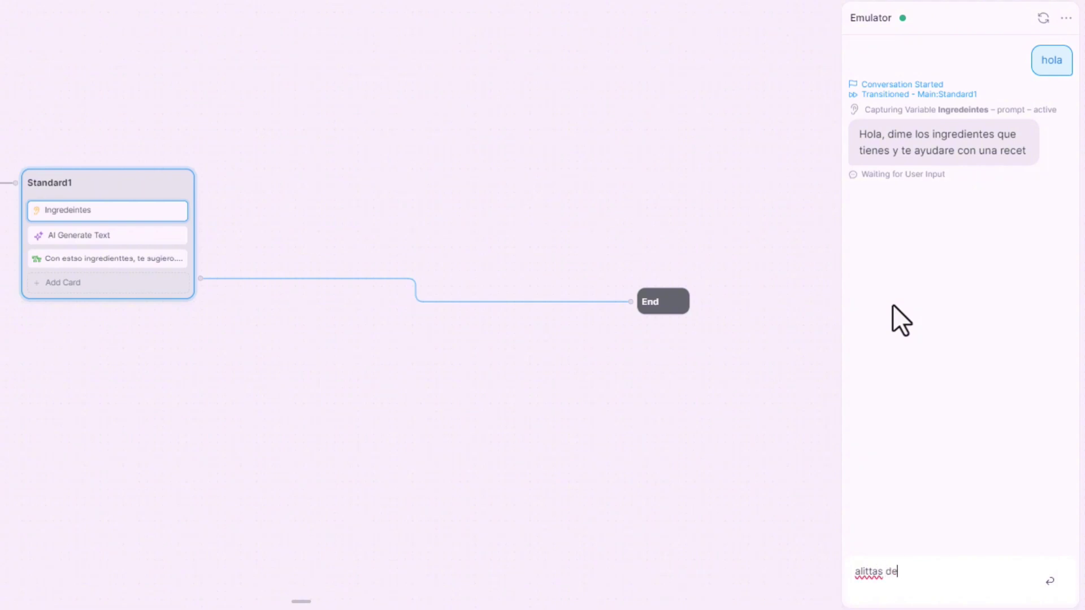
type(" polla")
key("BackSpace")
key("BackSpace")
key("BackSpace")
key("BackSpace")
key("BackSpace")
key("BackSpace")
key("BackSpace")
key("BackSpace")
key("BackSpace")
key("BackSpace")
key("BackSpace")
type("as de pollo")
key("Return")
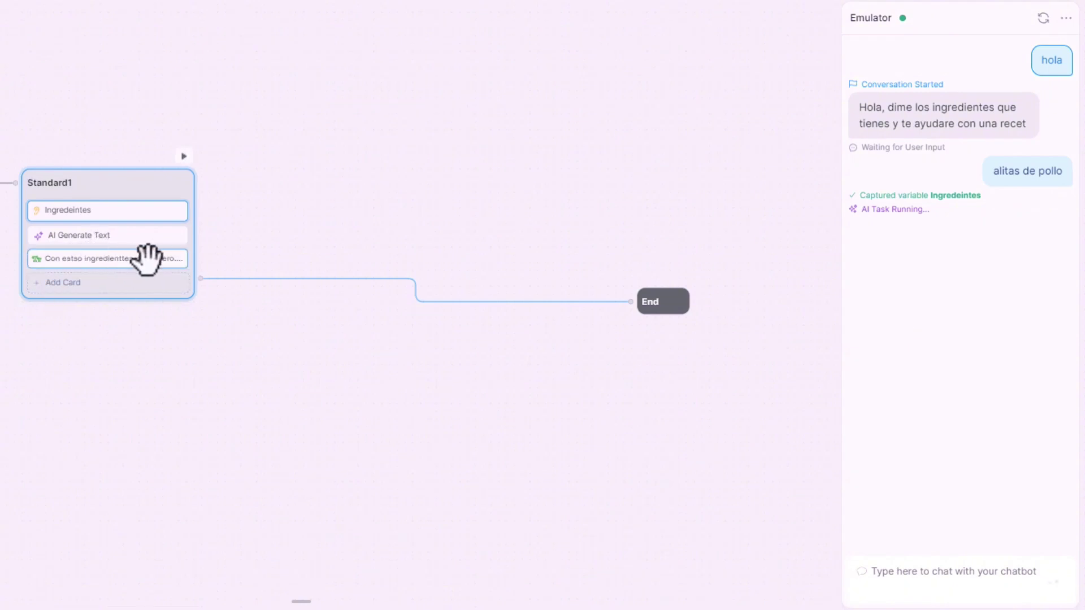
Read through the AI-generated recipe in the emulator, from the introduction through the ingredients to the preparation steps.
scroll(988, 332, "up", 15)
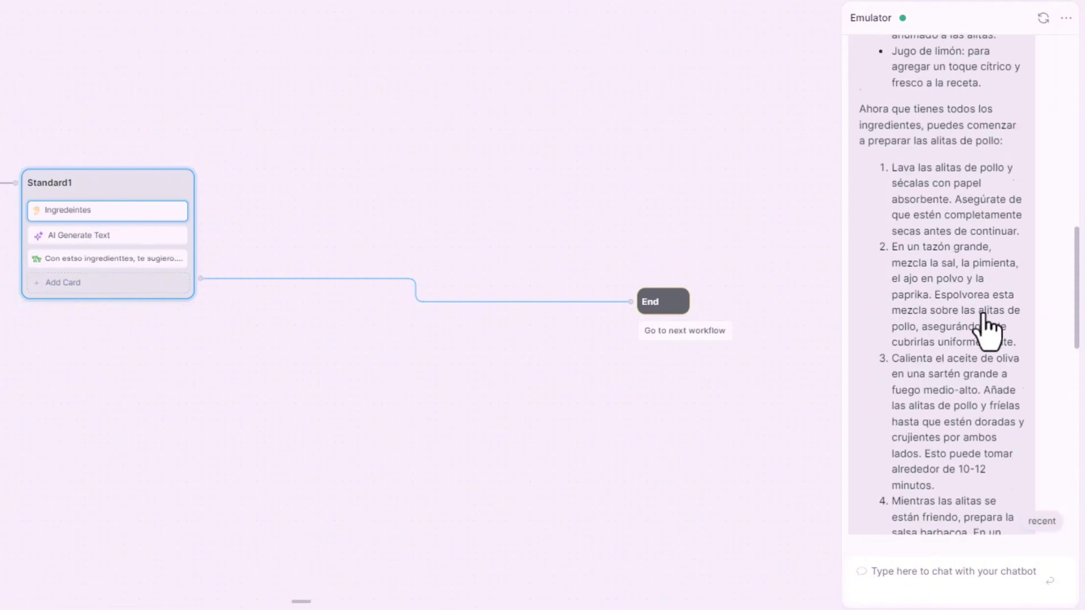
scroll(988, 331, "up", 6)
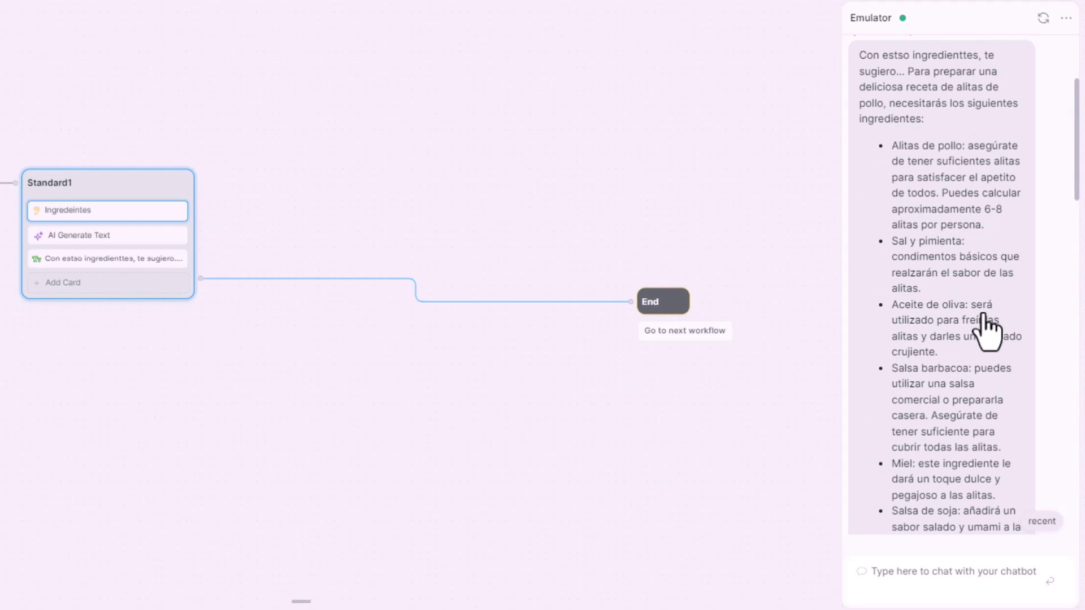
scroll(972, 294, "up", 4)
scroll(962, 359, "down", 1)
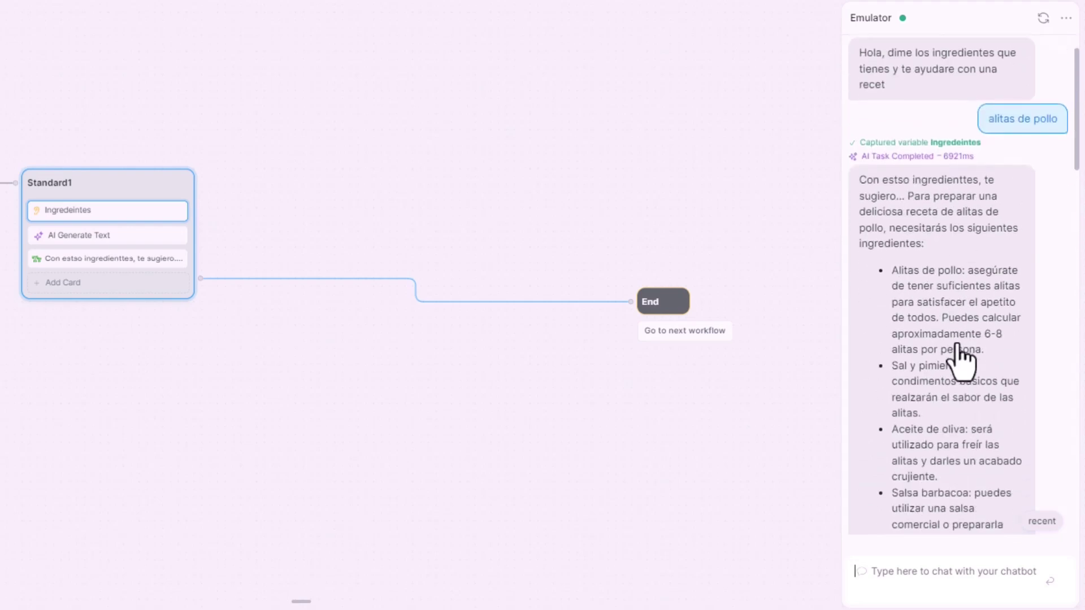
scroll(963, 359, "down", 2)
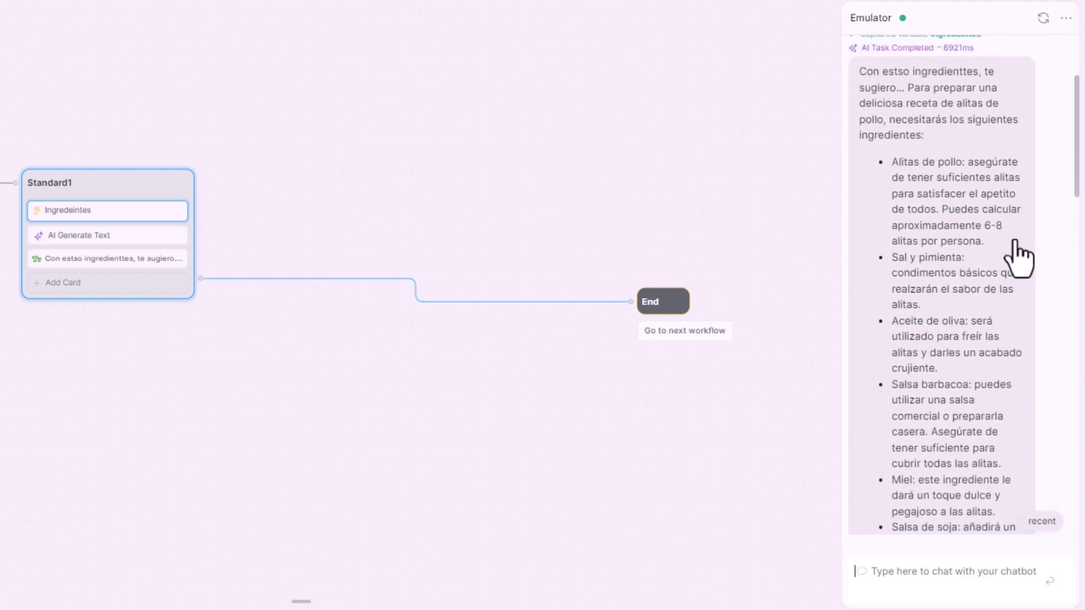
scroll(1002, 310, "down", 2)
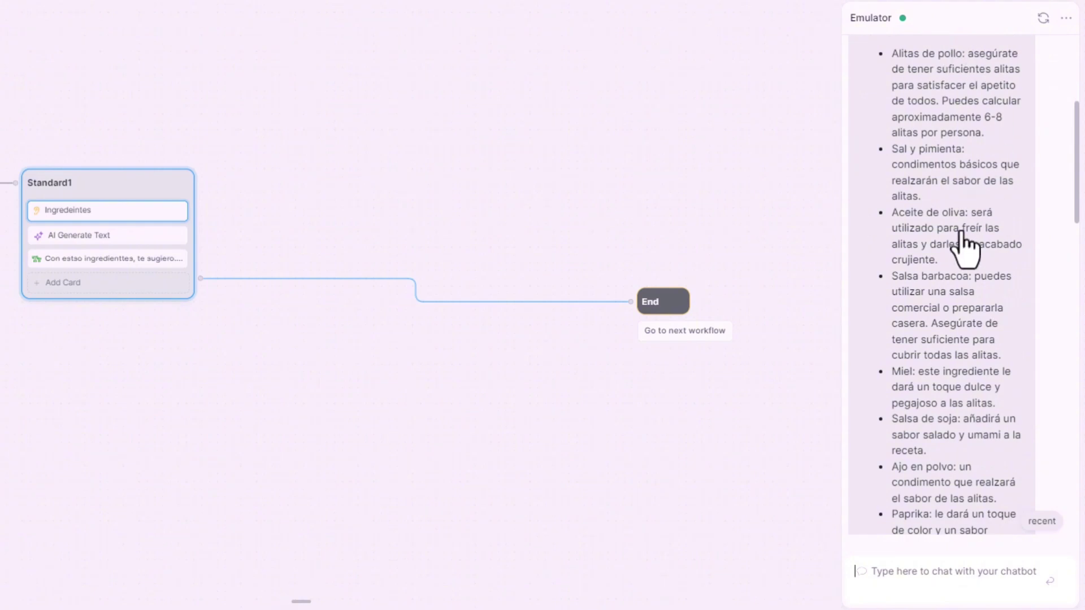
scroll(967, 242, "down", 2)
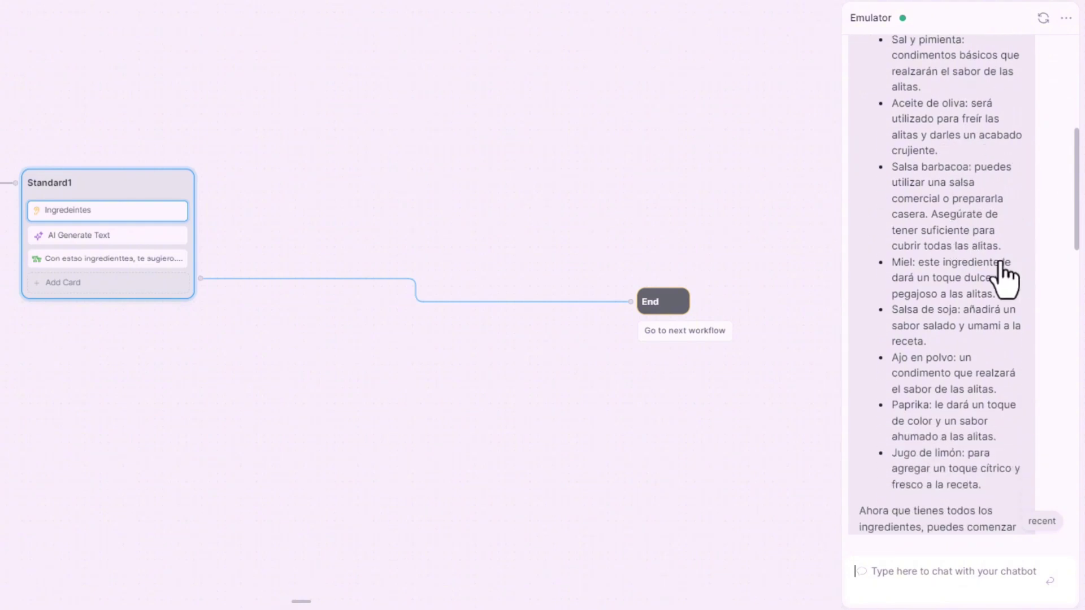
scroll(1004, 277, "down", 2)
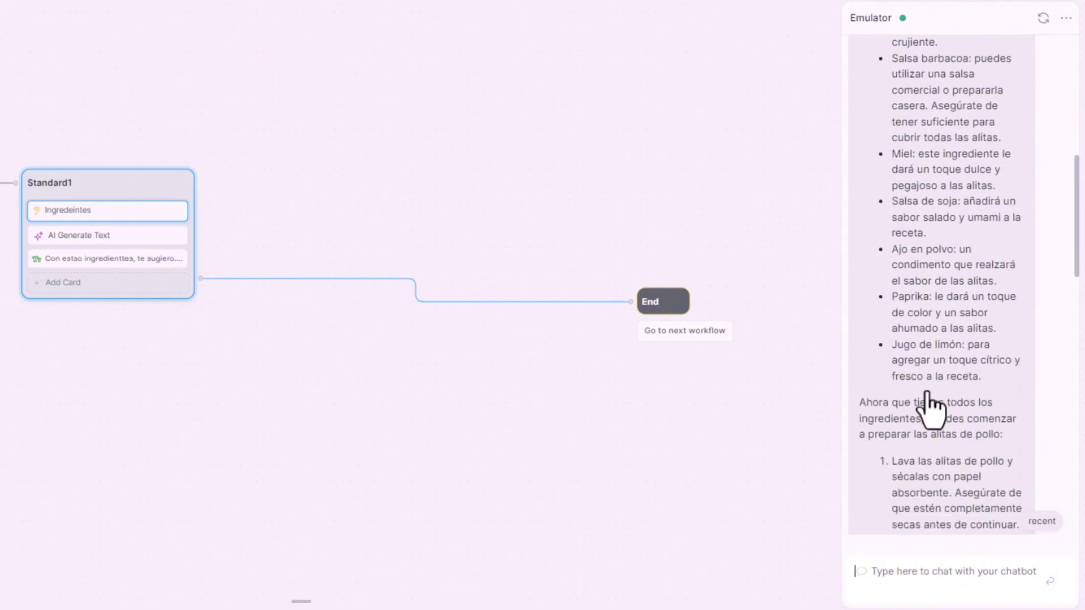
scroll(932, 407, "down", 3)
scroll(987, 291, "down", 3)
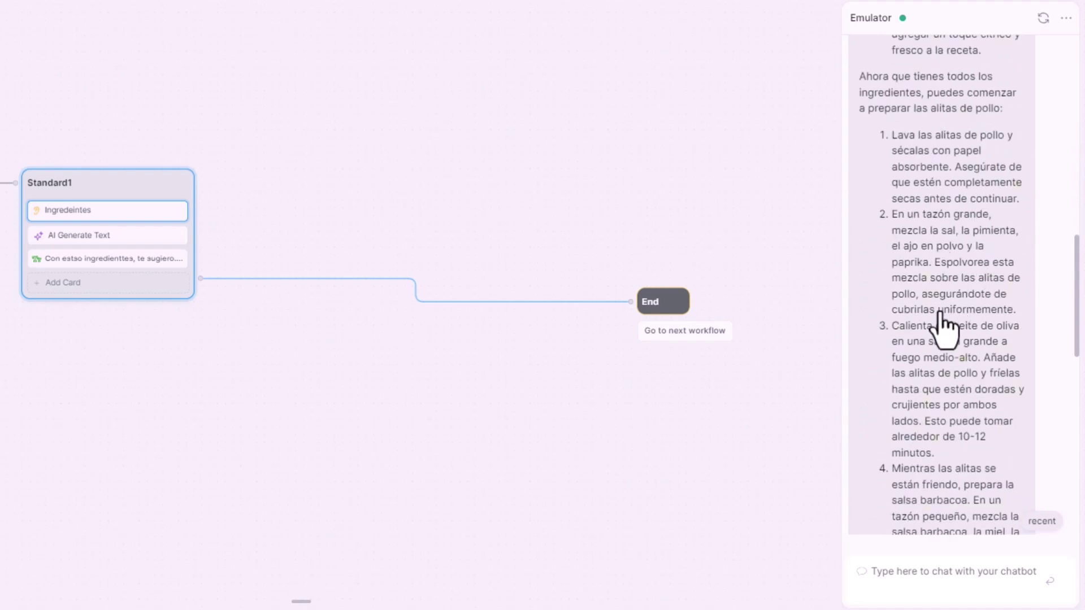
Read the remaining preparation steps of the chicken wings recipe in the emulator, down to its closing message.
scroll(942, 325, "down", 2)
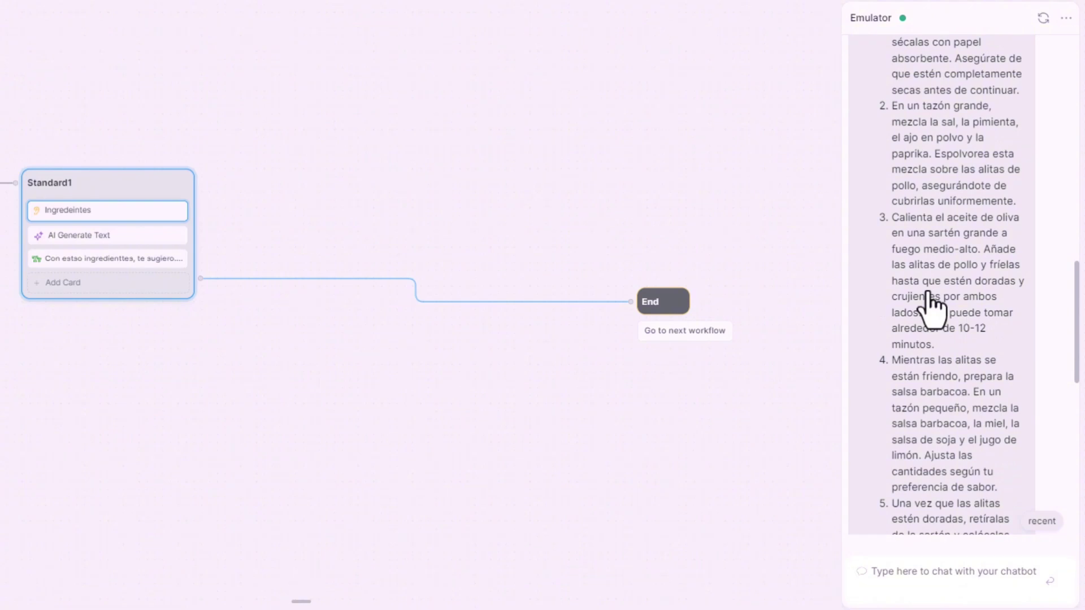
scroll(929, 306, "down", 10)
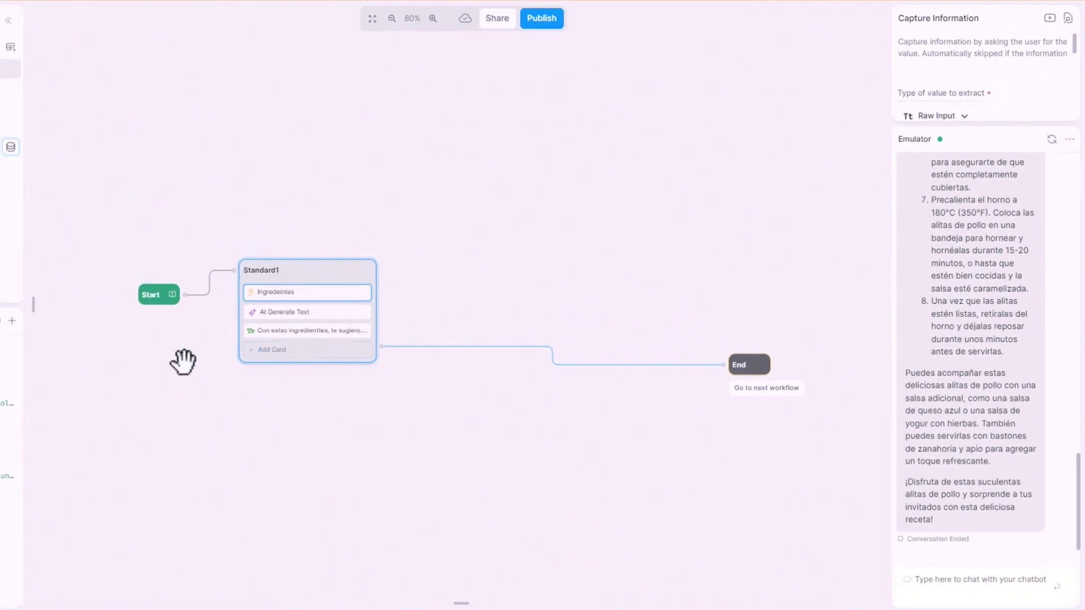
Add a Single Choice capture card to the Standard1 node, below the message that sends the recipe.
mouse_move(37, 308)
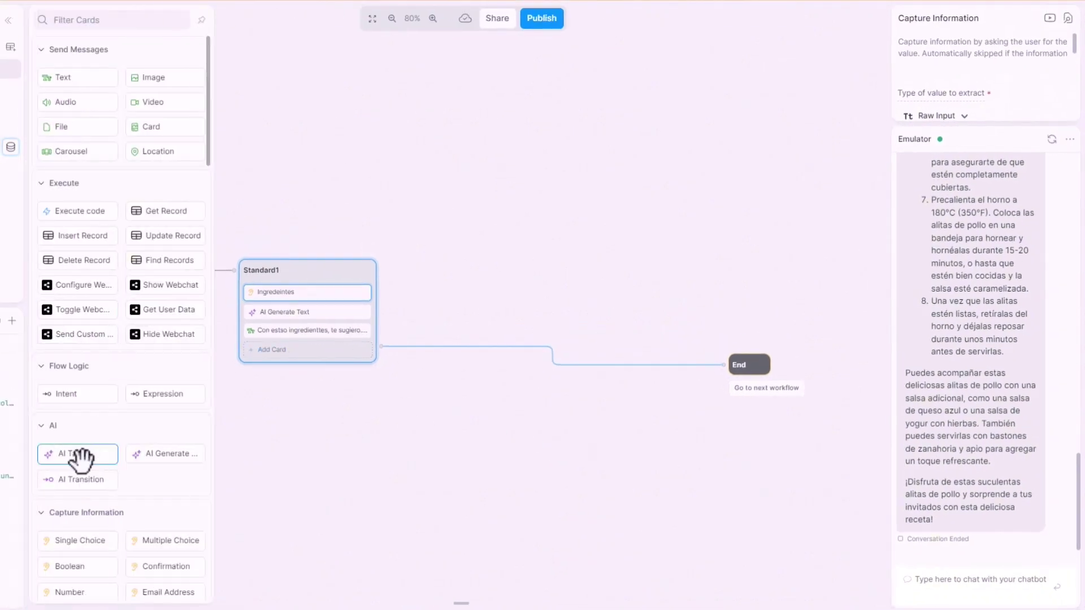
mouse_move(86, 483)
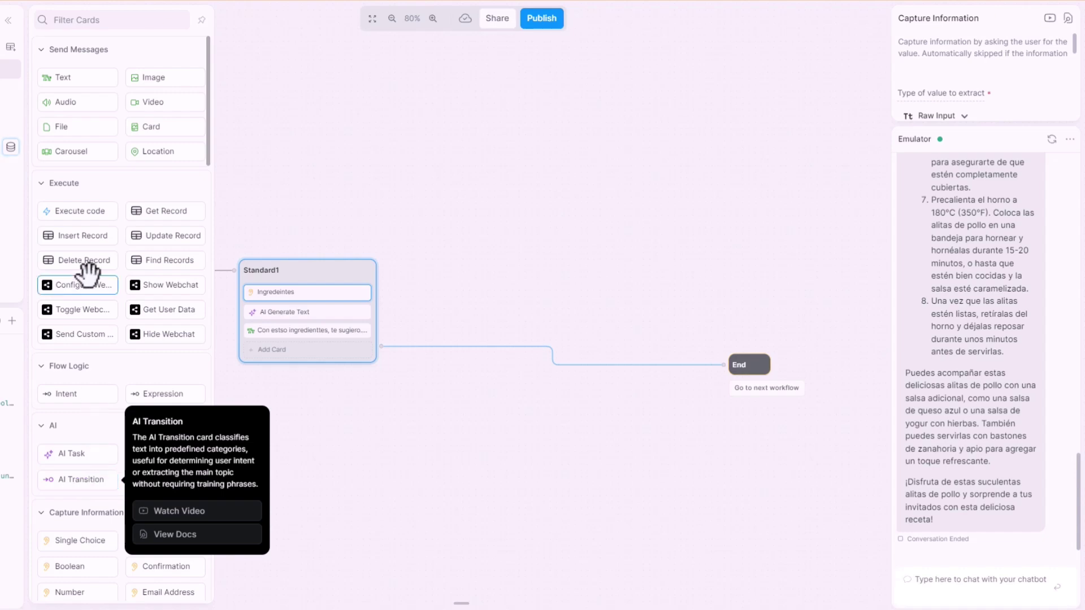
scroll(104, 446, "down", 3)
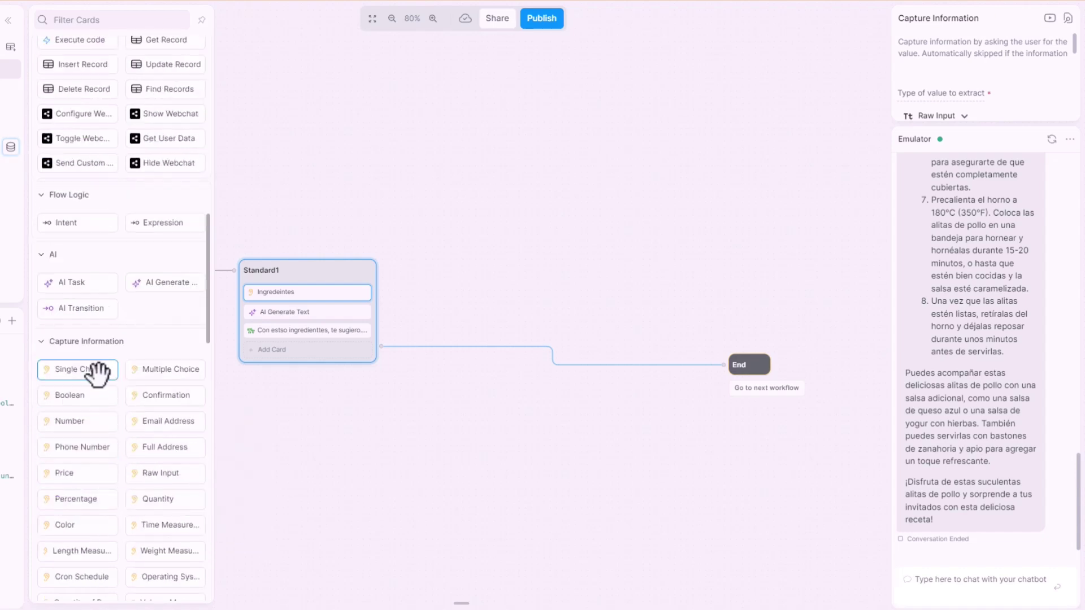
left_click_drag(92, 368, 317, 374)
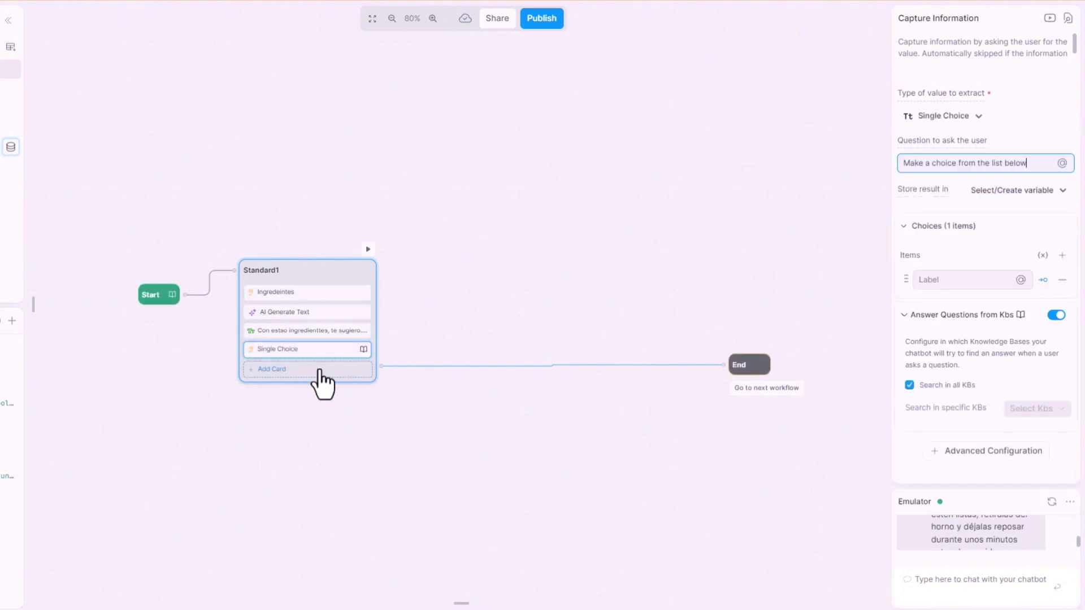
Set the Single Choice card's question to "Espero haberte ayudado, te apetece otra receta?".
triple_click(990, 164)
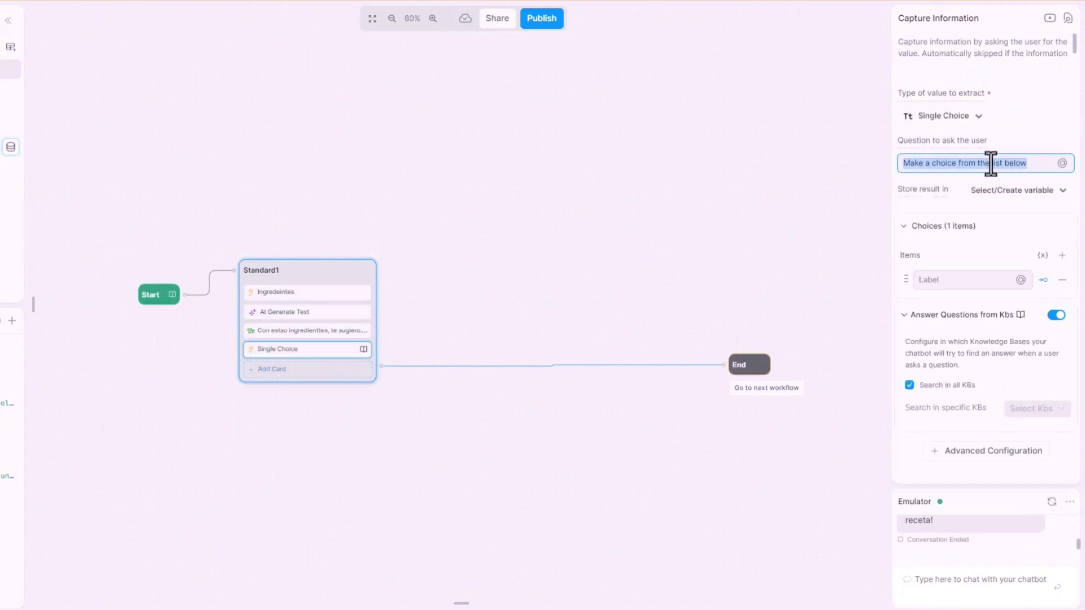
type("E")
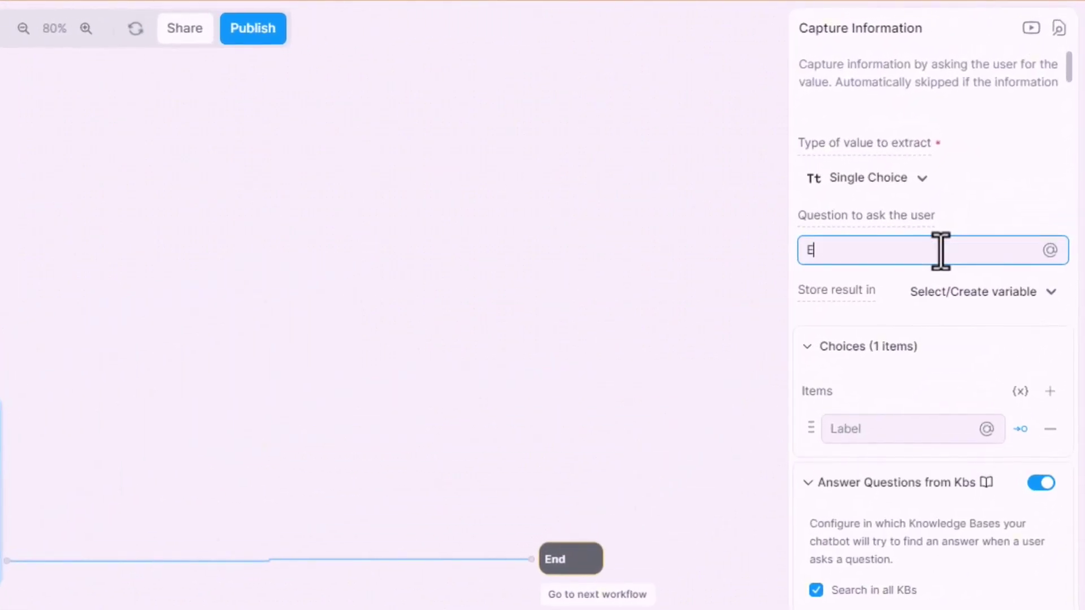
type("spero haberter")
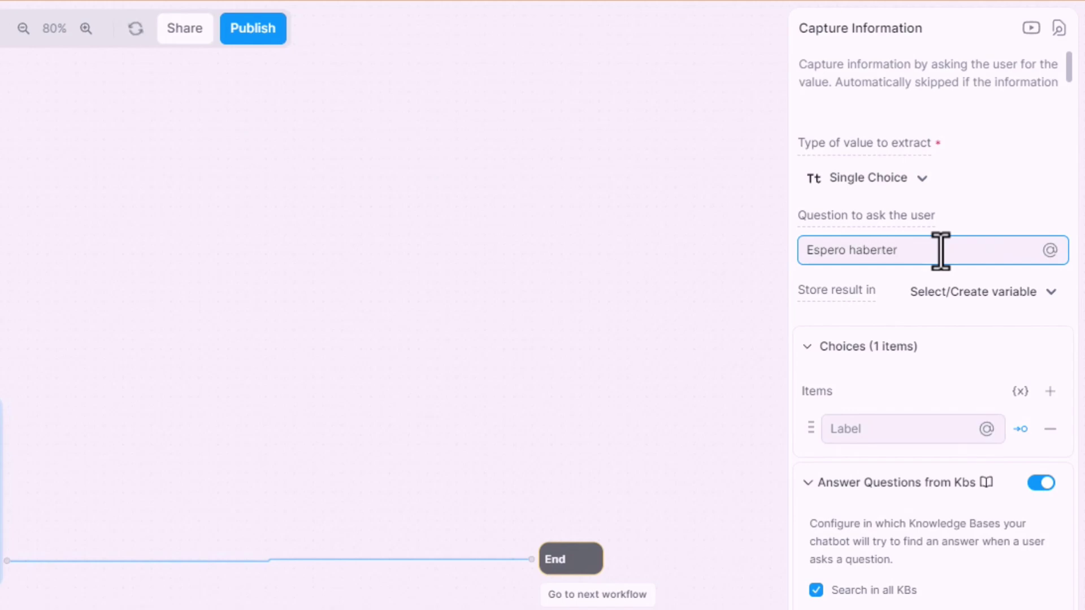
key("BackSpace")
type("ayudado, te apetece otra")
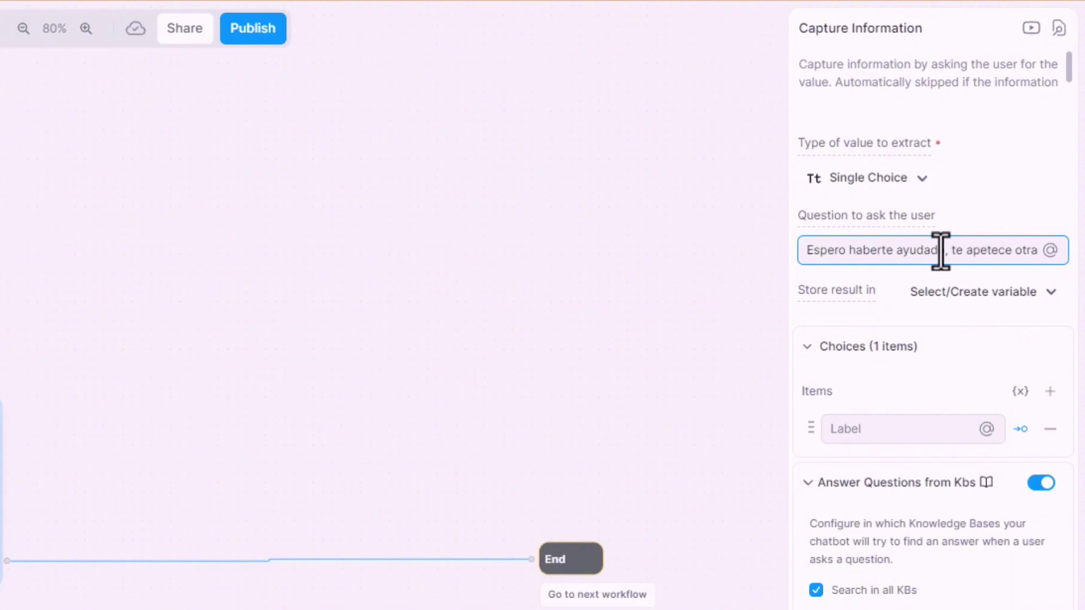
type("recet")
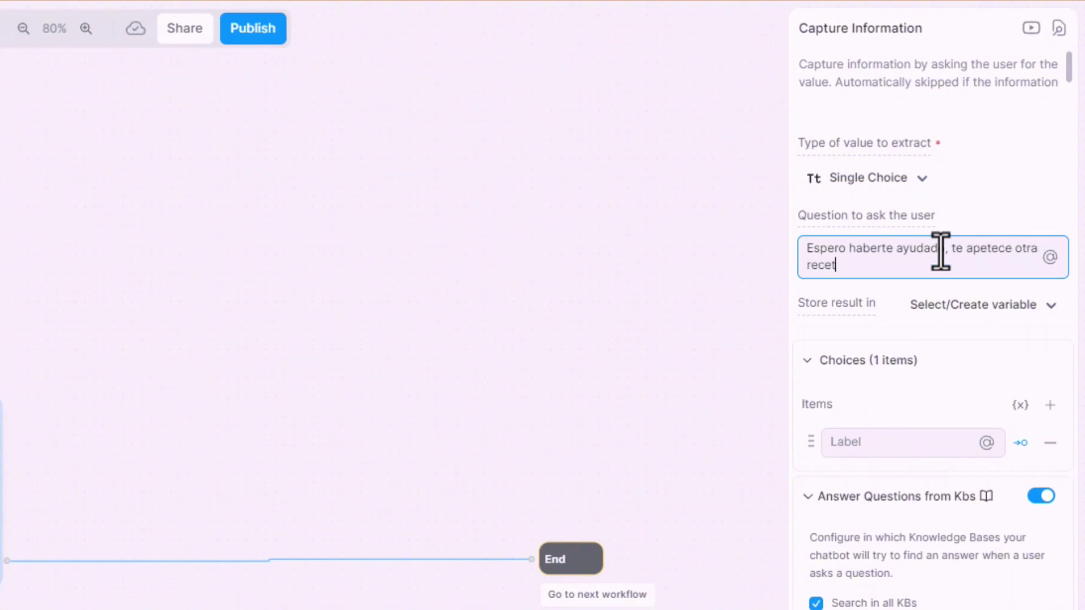
type("a?")
left_click(900, 442)
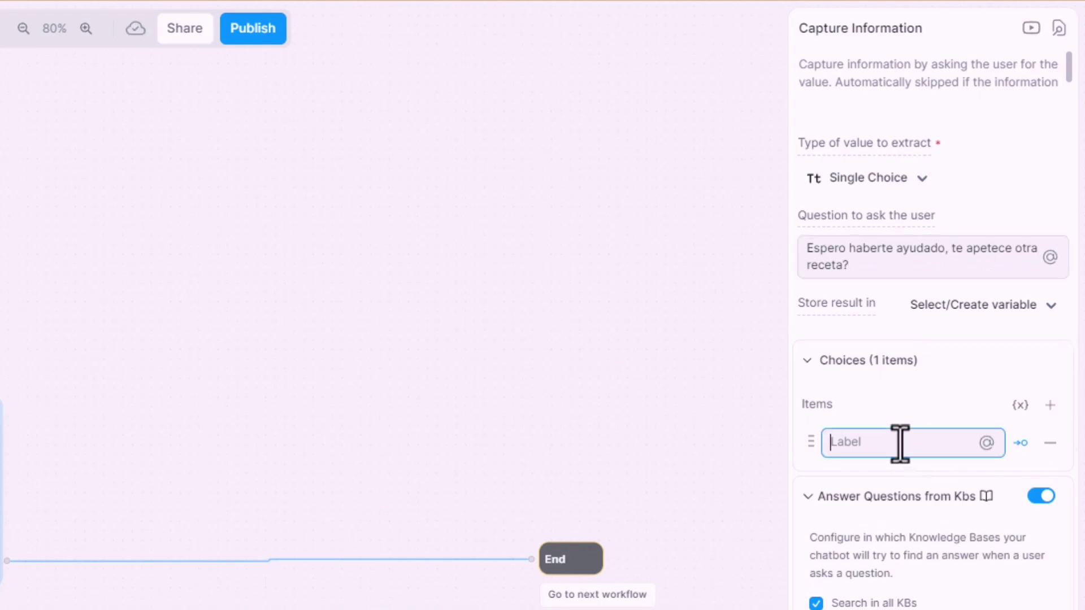
Store the Single Choice card's result in a new workflow variable named respuesta_usuario.
left_click(1049, 308)
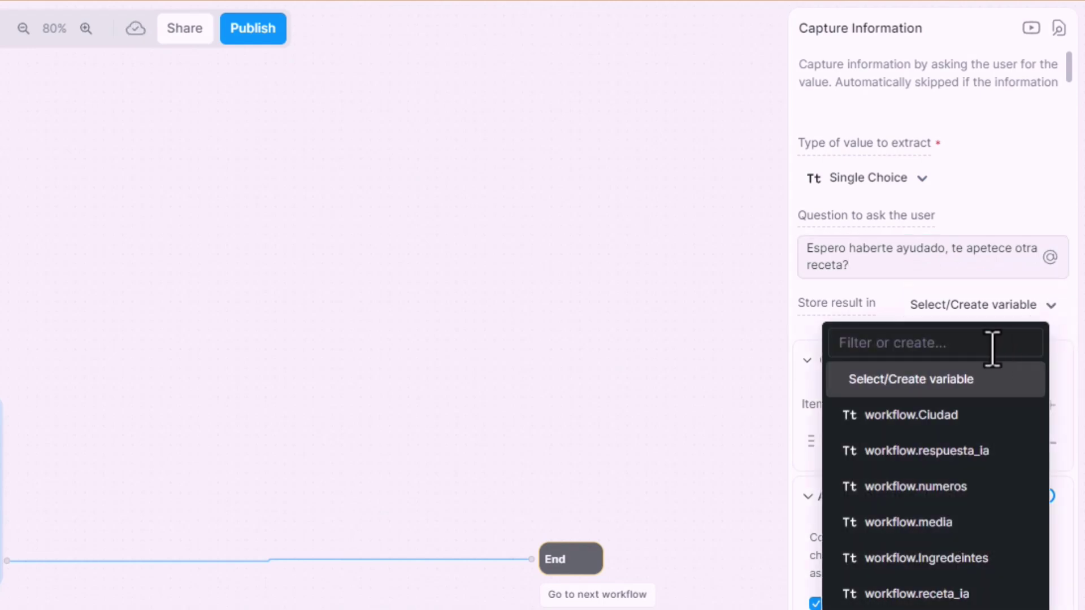
type("resp")
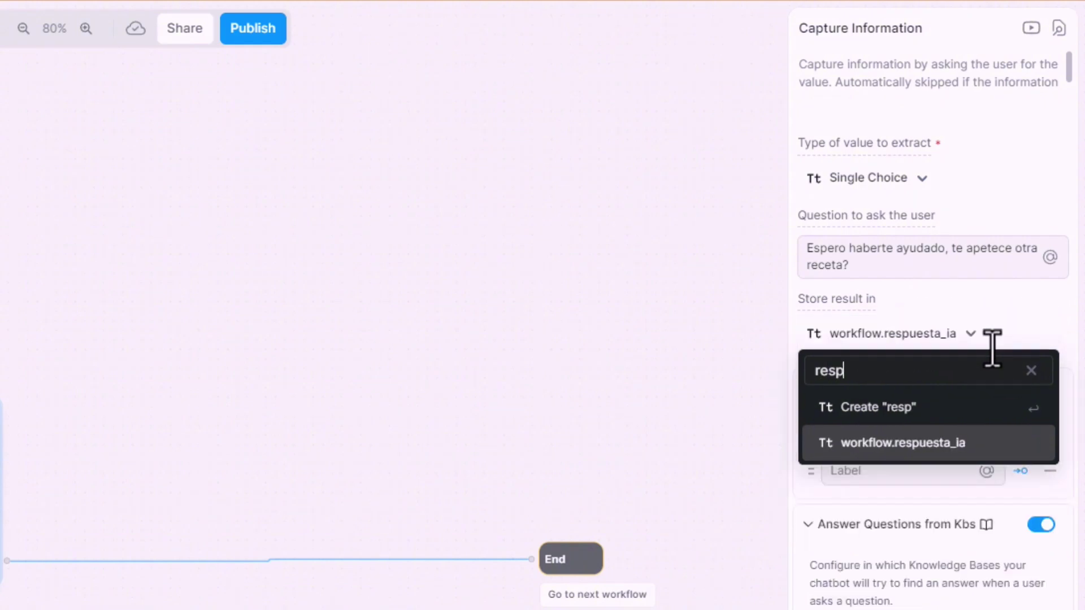
type("uesta_")
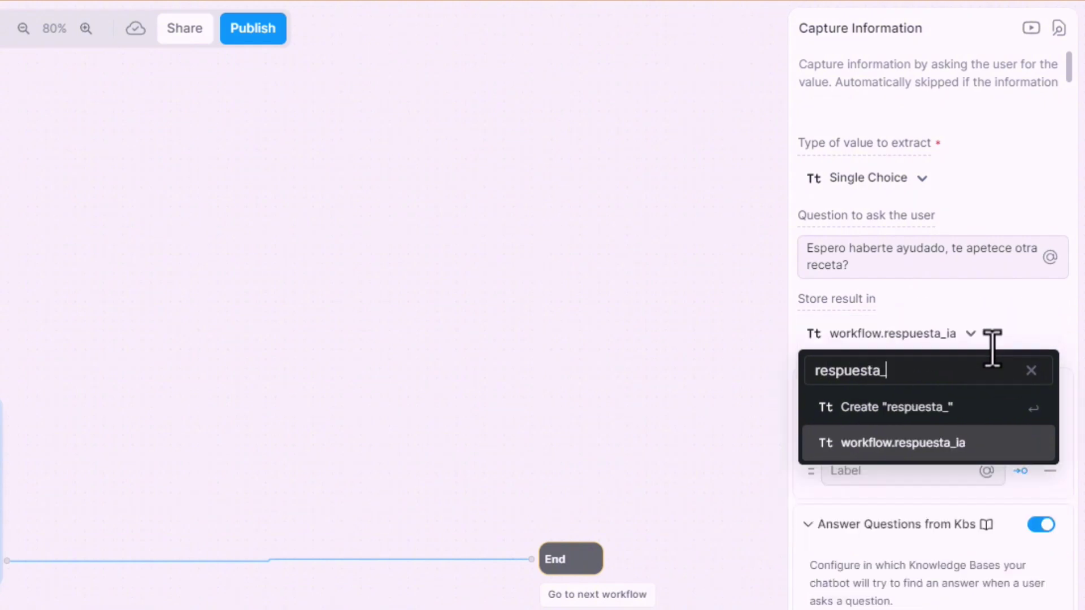
type("usuario")
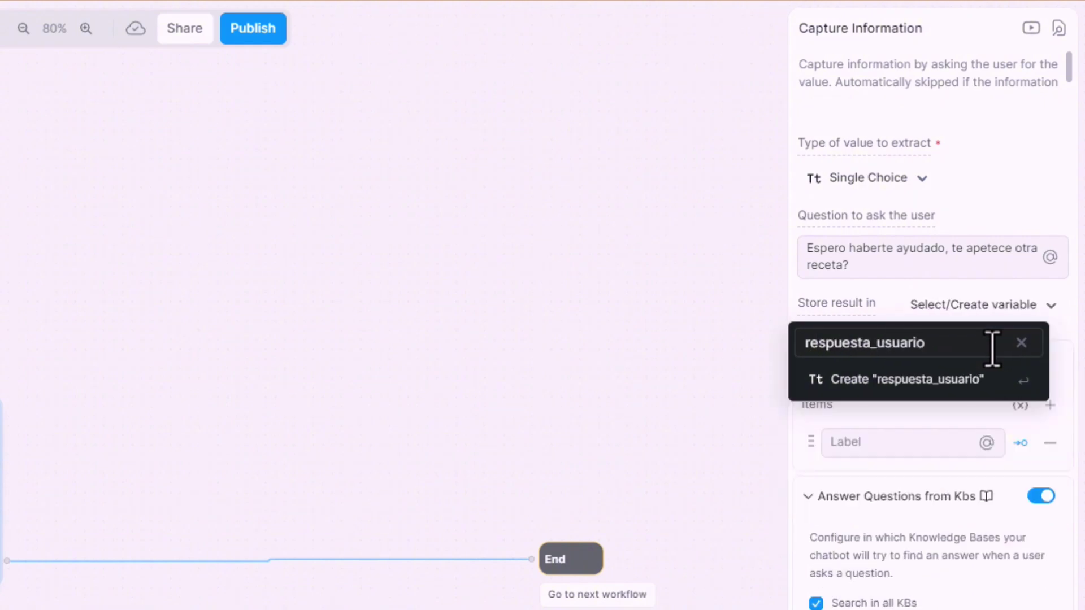
left_click(921, 384)
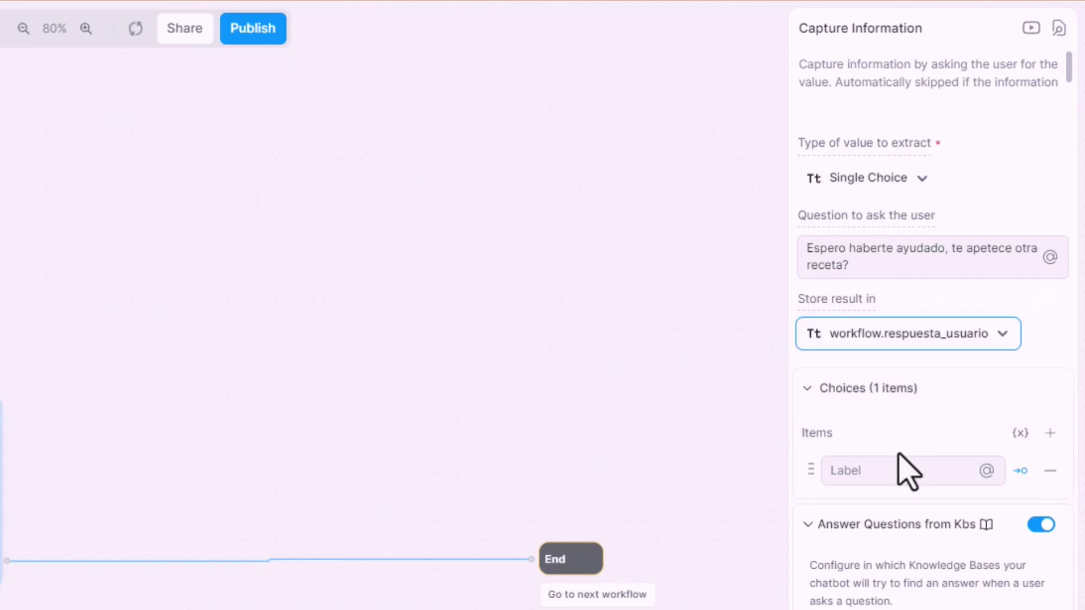
Define the choices "Si, dame otra" and "No, suficiente", and turn off answering questions from knowledge bases for this card.
left_click(891, 470)
type("Si,")
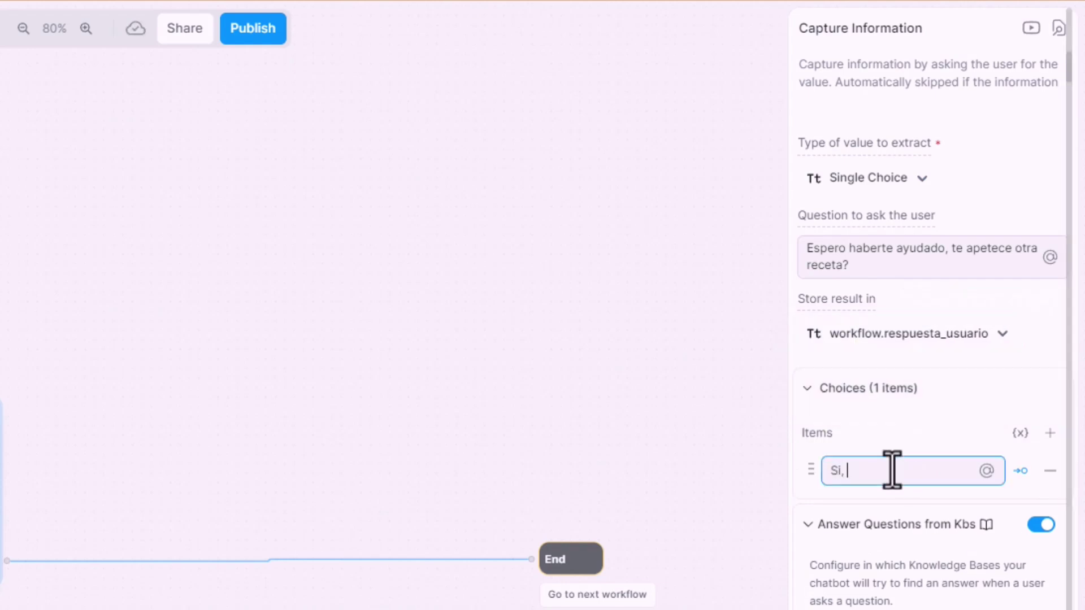
type(" dame otra")
left_click(1050, 433)
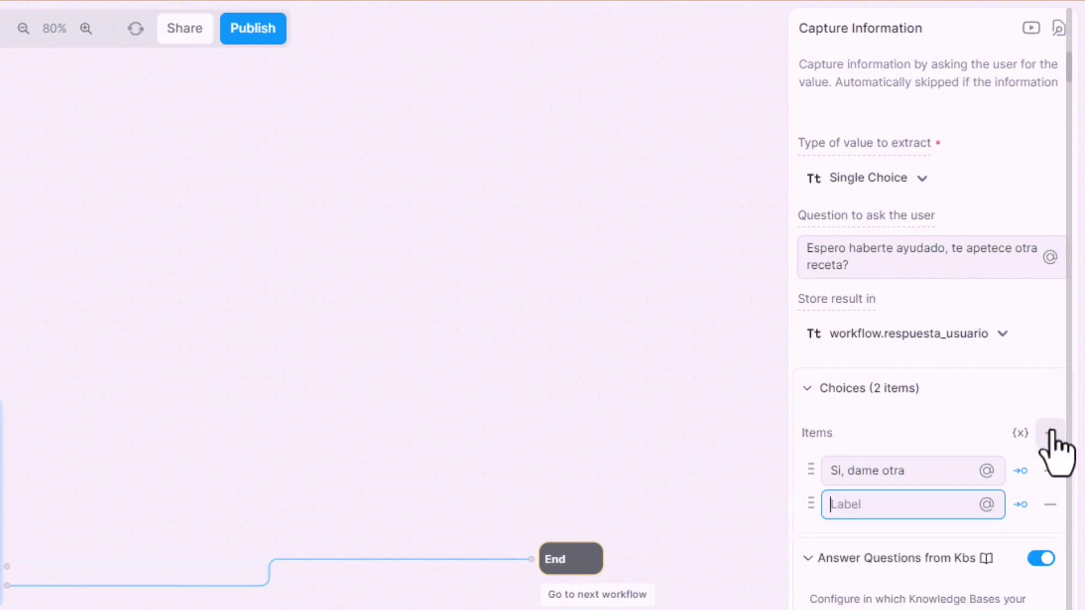
type("No, d")
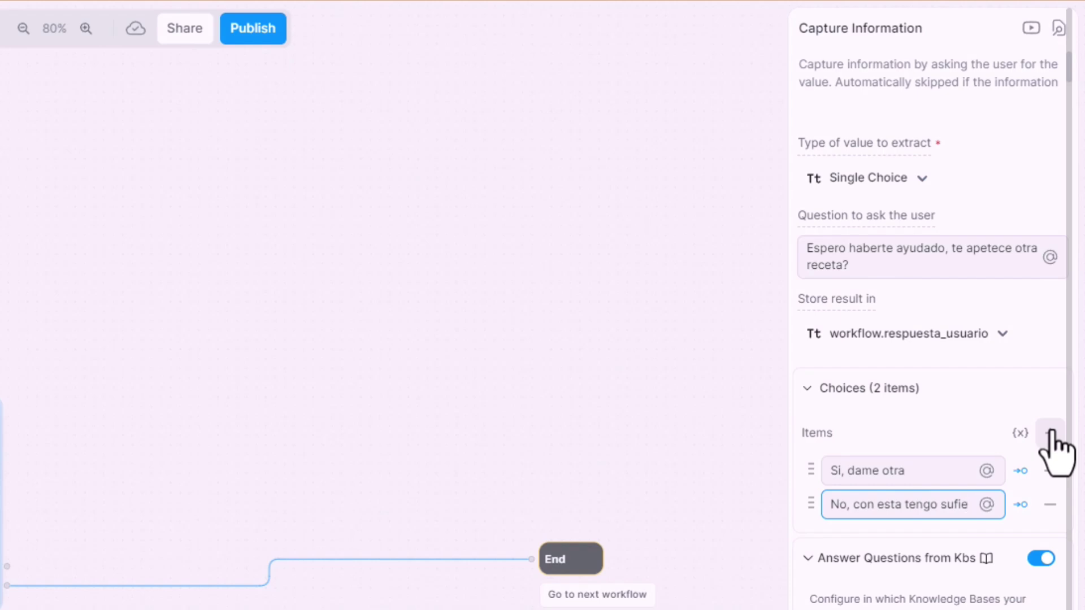
type("iente")
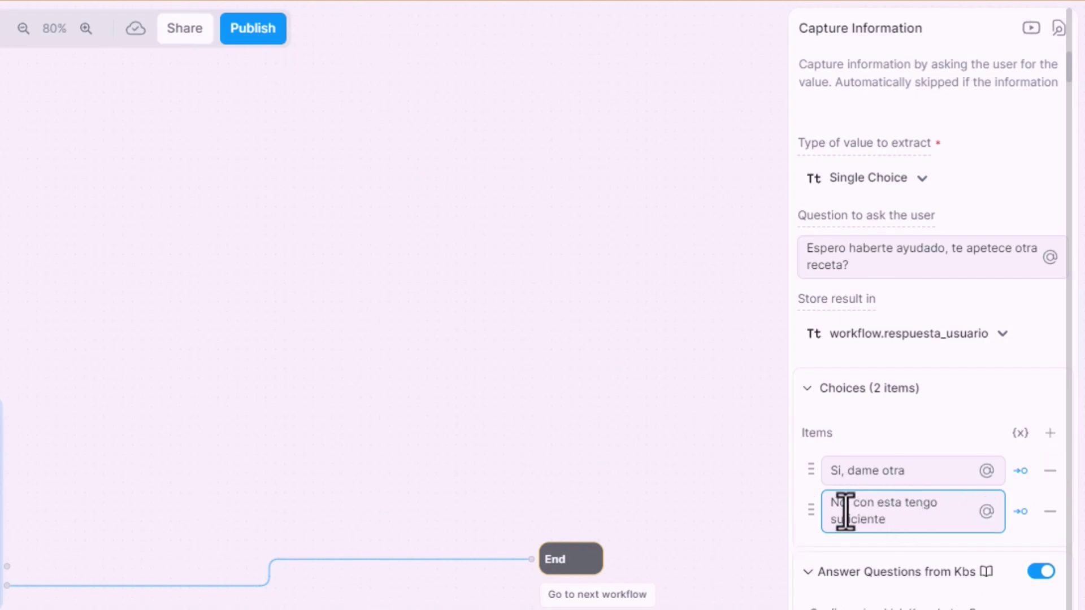
left_click_drag(853, 504, 930, 503)
key("BackSpace")
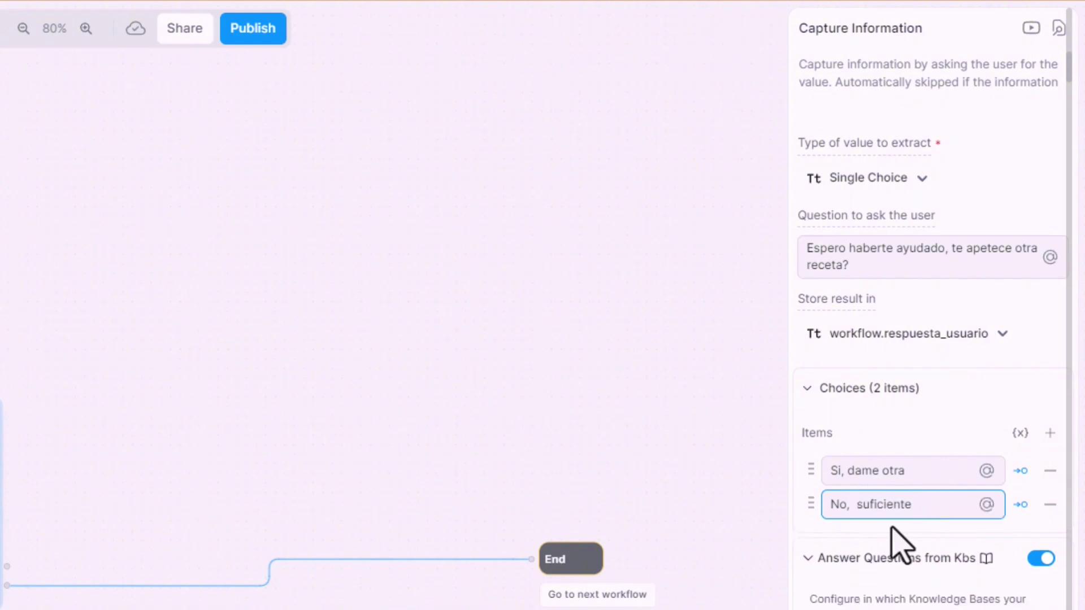
left_click(1041, 558)
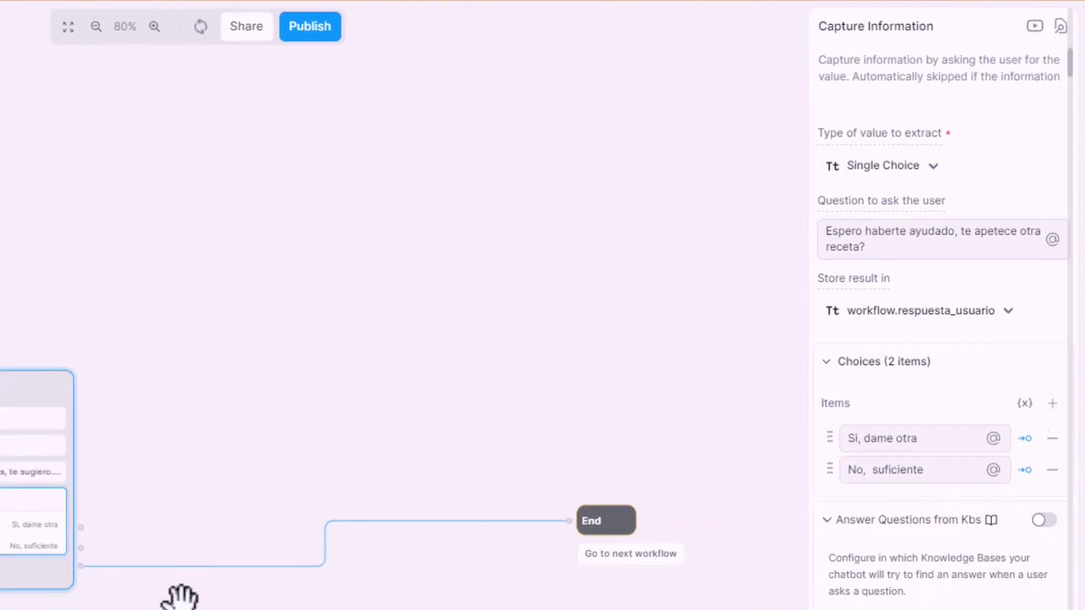
Create a standard node between Standard1 and End, and add a Text message card to it.
right_click(269, 427)
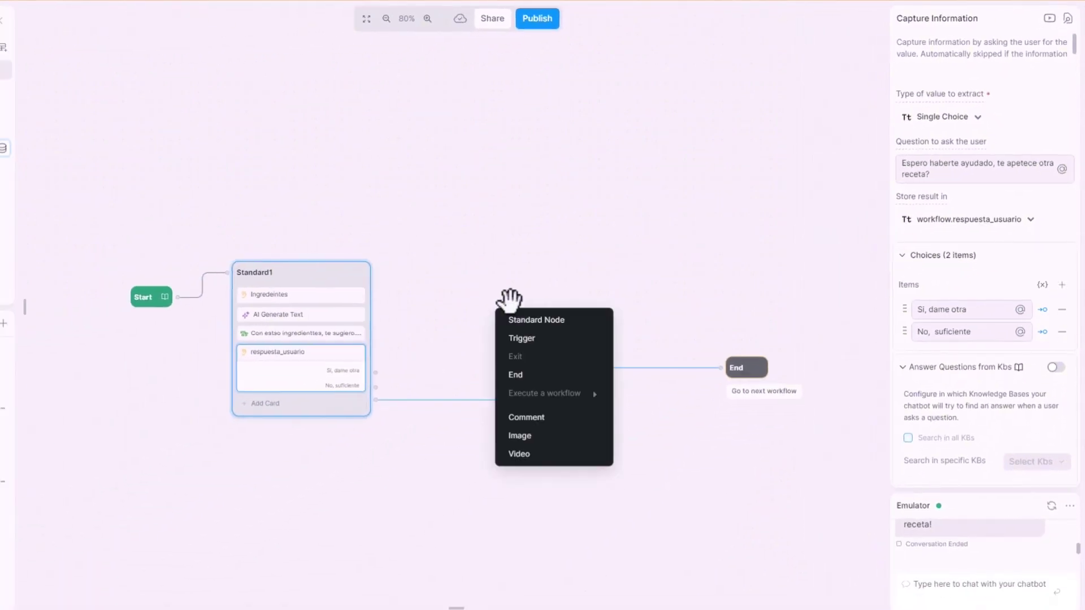
left_click(311, 468)
left_click(537, 331)
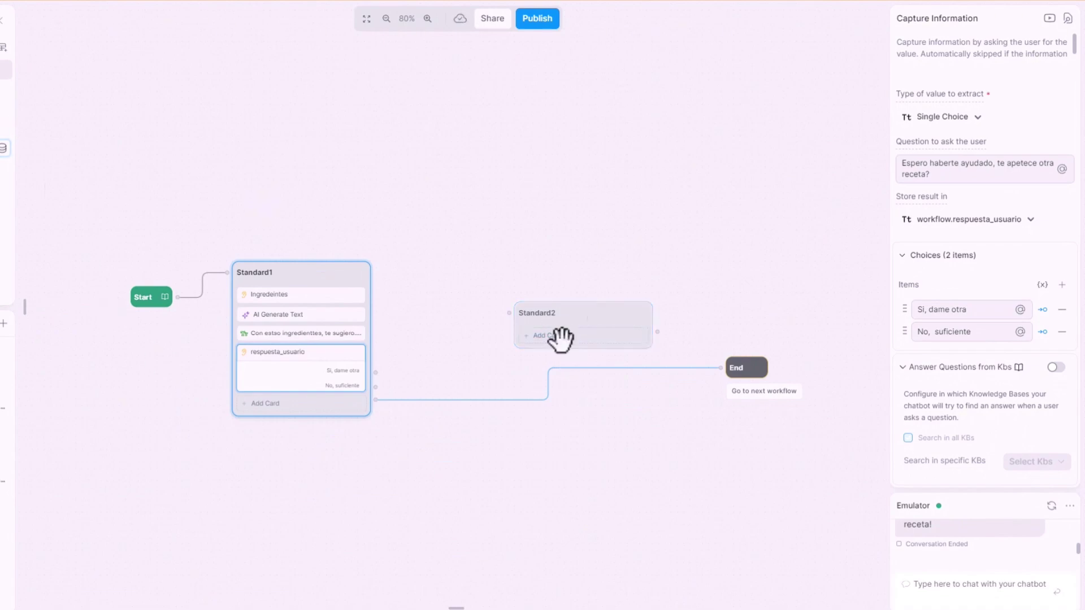
left_click(583, 341)
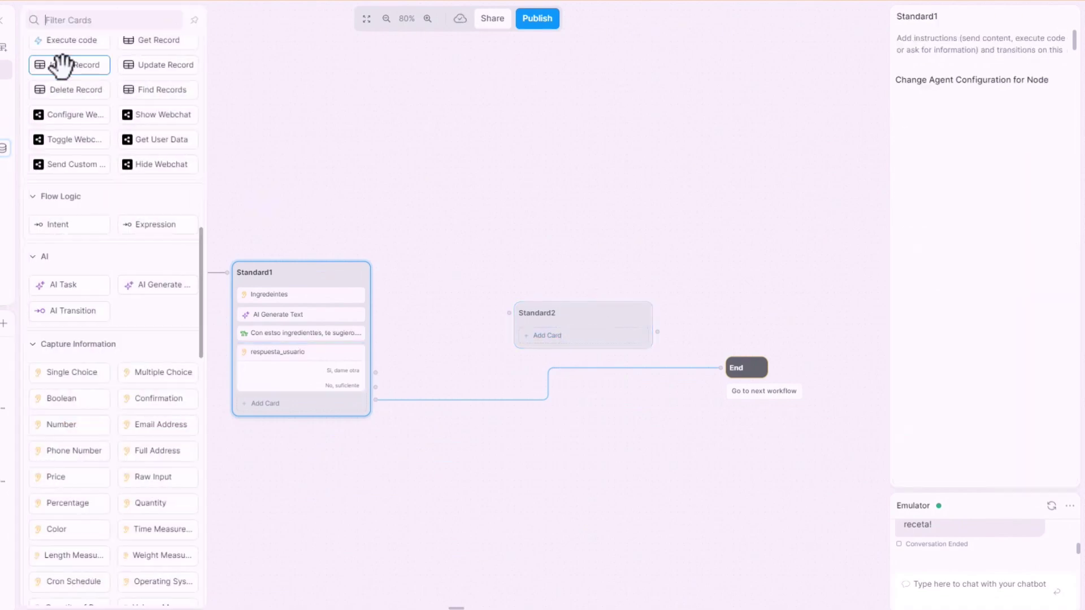
scroll(102, 238, "up", 3)
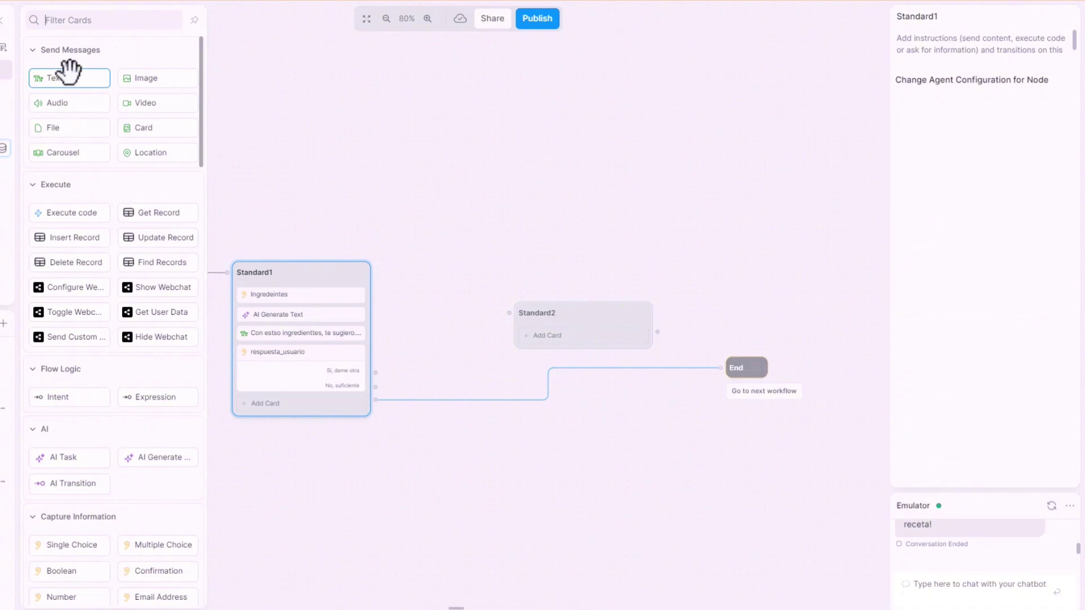
mouse_move(69, 72)
left_click_drag(68, 73, 559, 339)
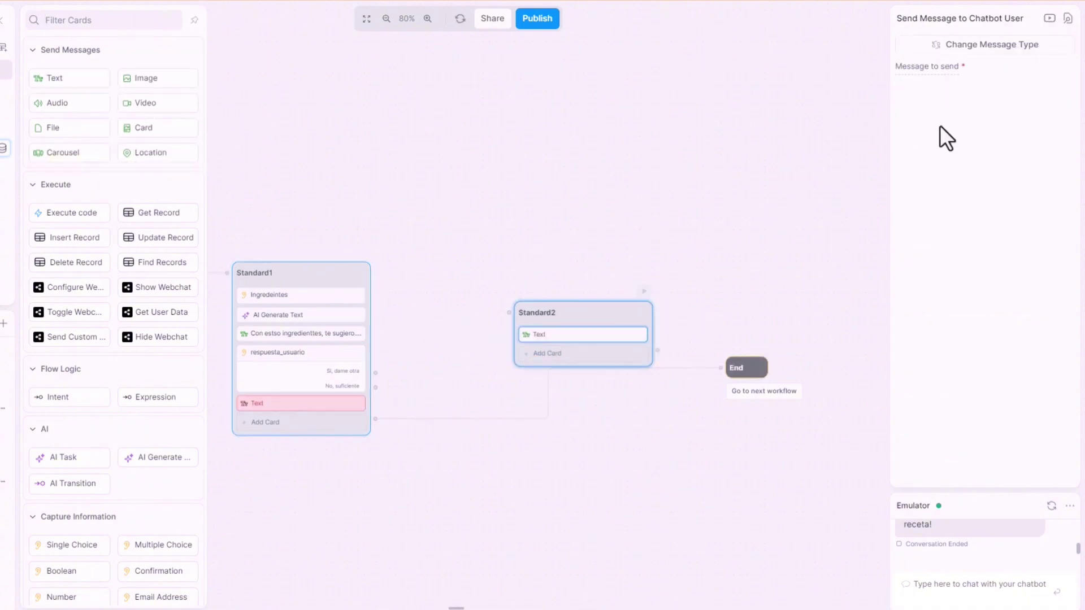
Set the message of the Text card in Standard2 to "Me alegra haberte ayudado, hasta la proxima!".
left_click(960, 91)
type("Me a")
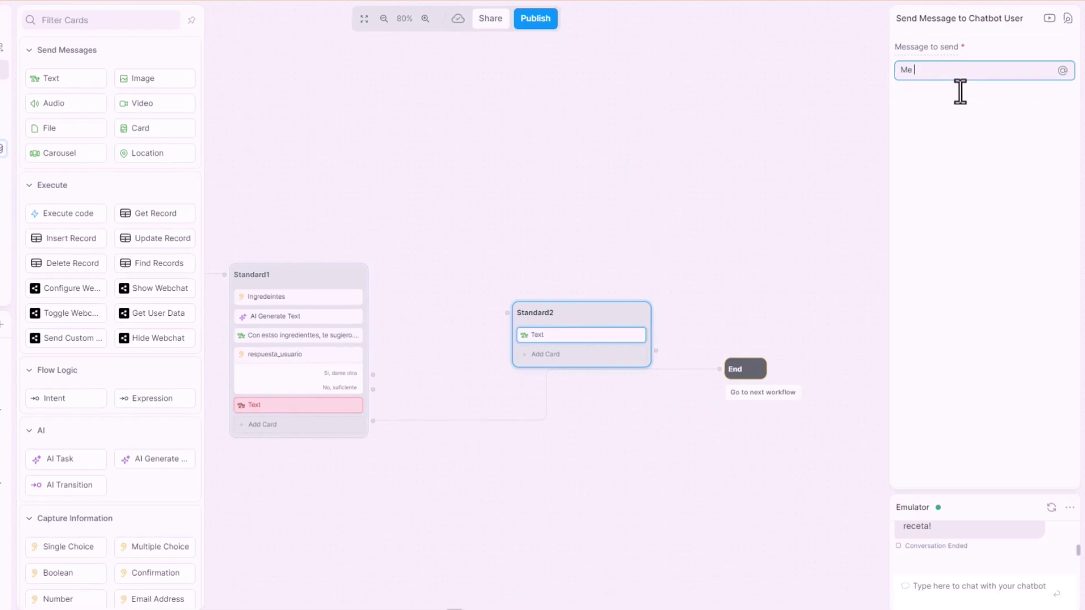
type("lefgr")
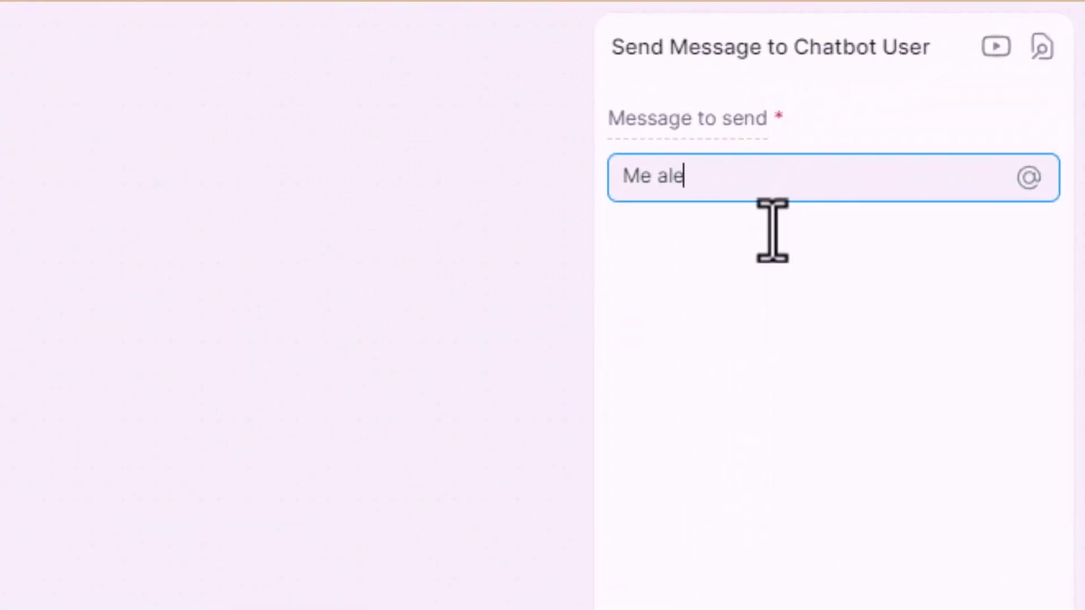
key("BackSpace")
key("BackSpace")
type("fra")
key("BackSpace")
key("BackSpace")
key("BackSpace")
key("BackSpace")
type("gra haberte ayu")
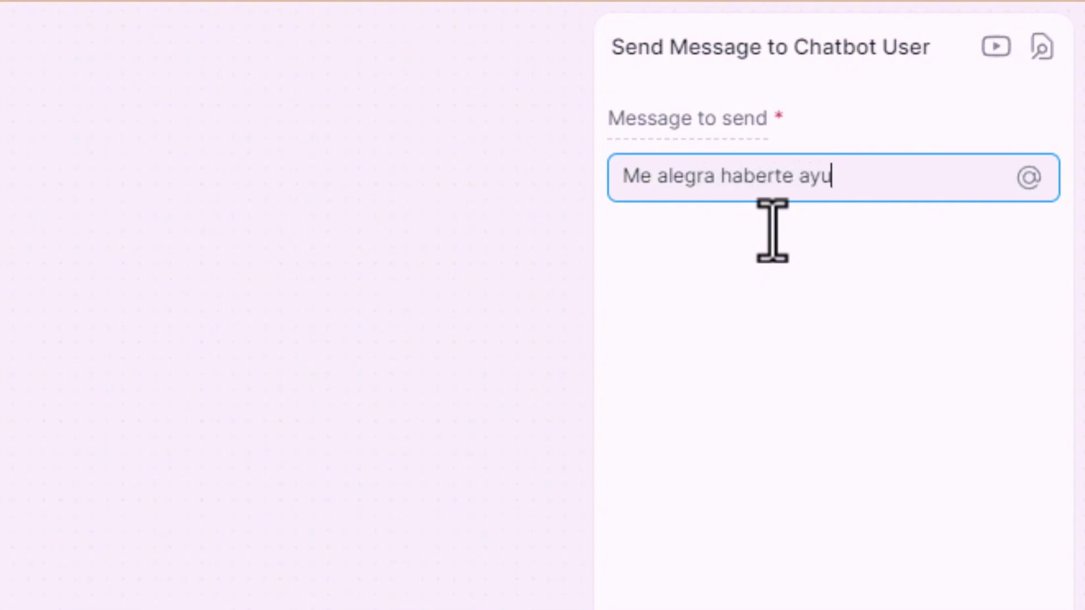
type("dado,")
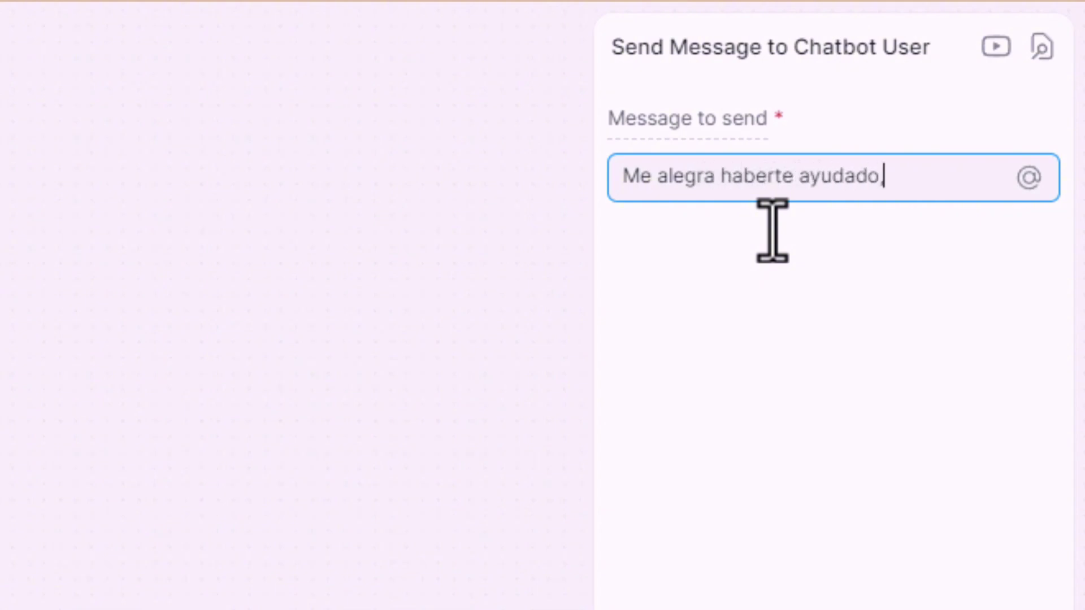
type(" hasta la proox")
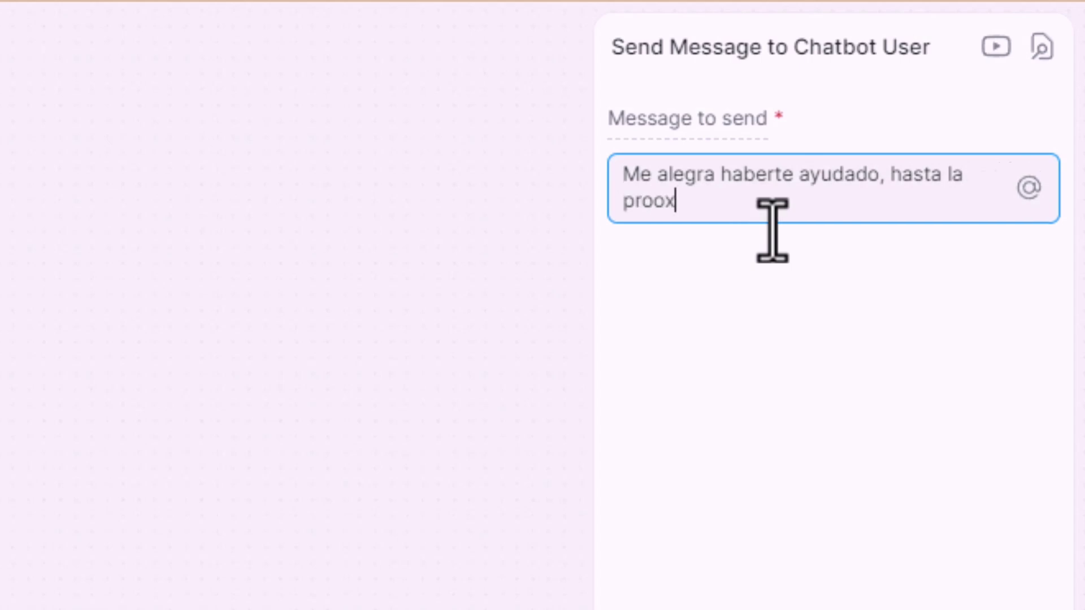
type("ima")
key("BackSpace")
key("BackSpace")
key("BackSpace")
key("BackSpace")
key("BackSpace")
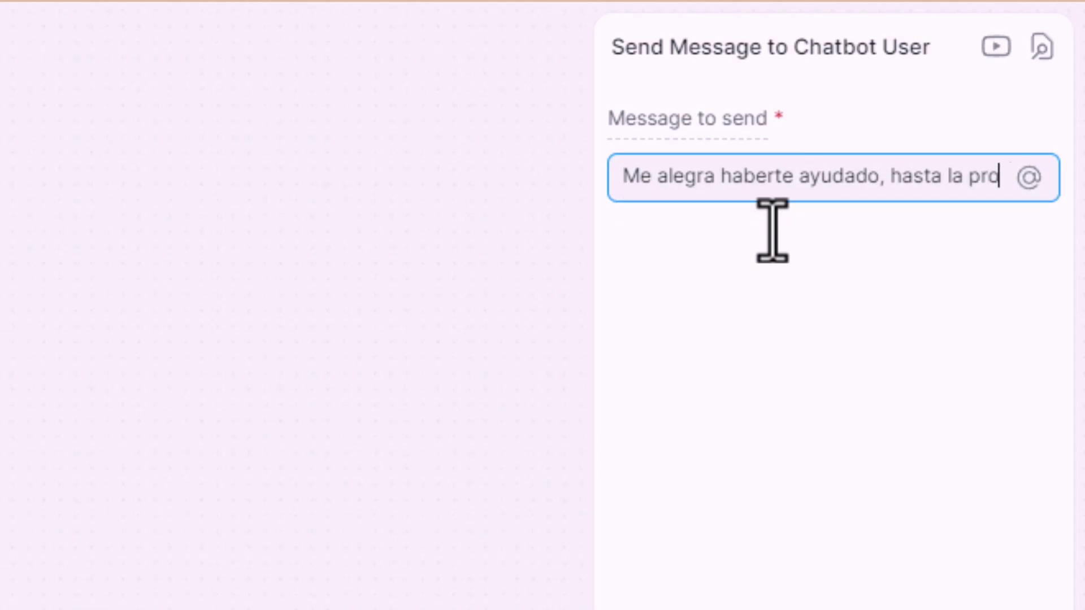
type("xima!")
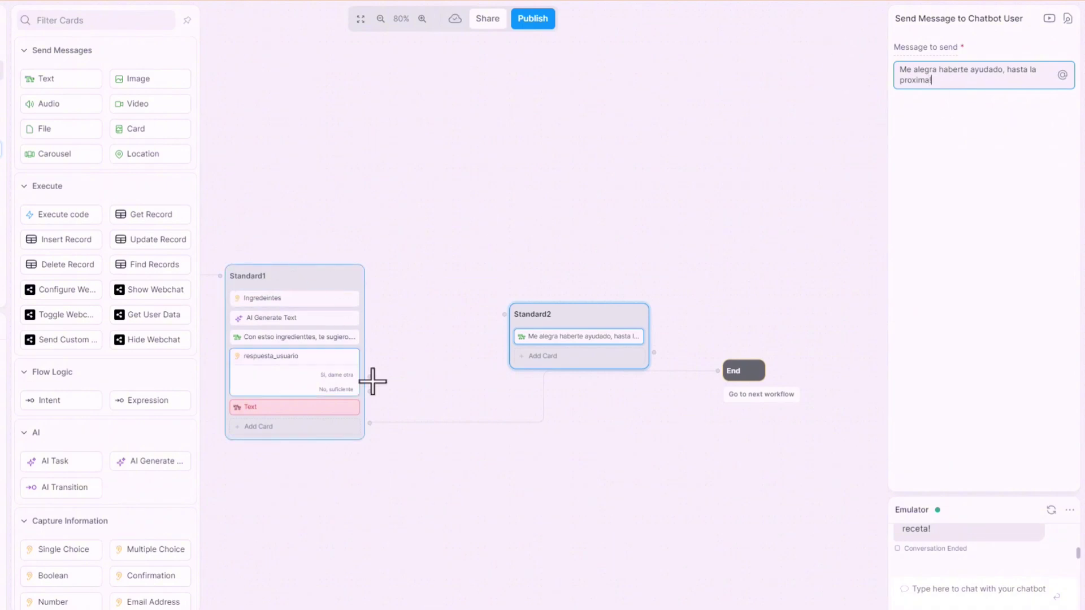
Connect the "No, suficiente" choice to Standard2, and move the End node and Standard2 lower on the canvas.
left_click_drag(370, 390, 504, 314)
left_click_drag(755, 370, 489, 514)
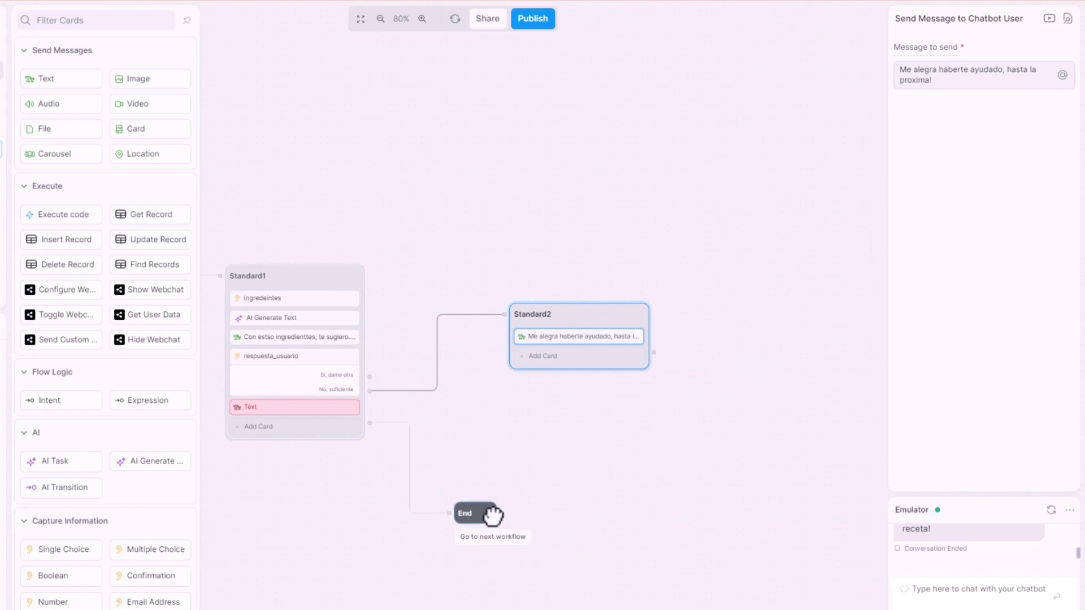
left_click_drag(600, 317, 616, 460)
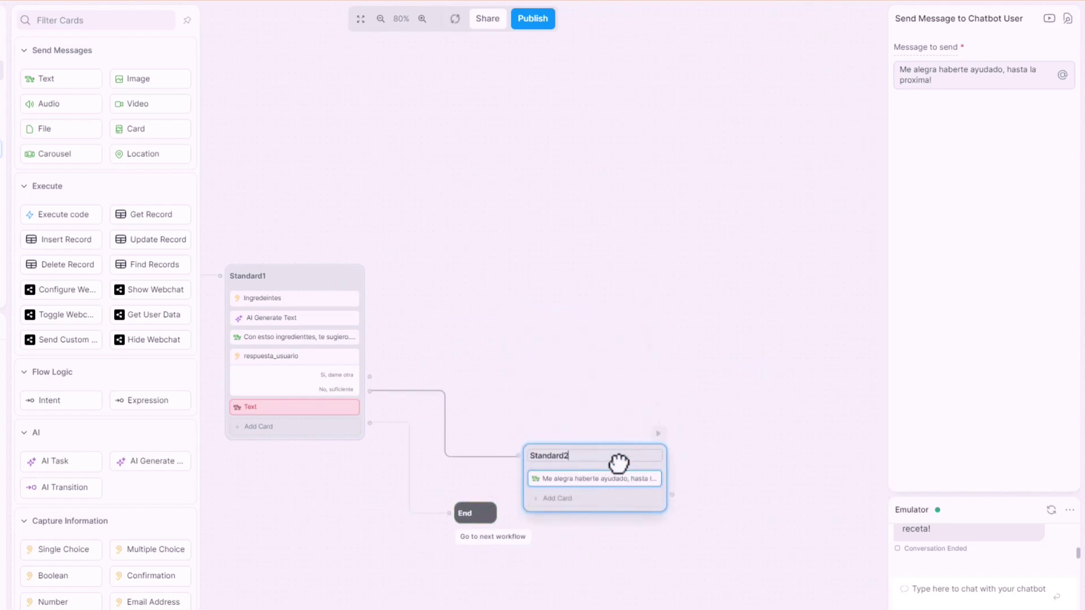
Create a standard node above Standard2, connect the "Si, dame otra" choice to it, and adjust its position.
right_click(460, 219)
left_click(508, 237)
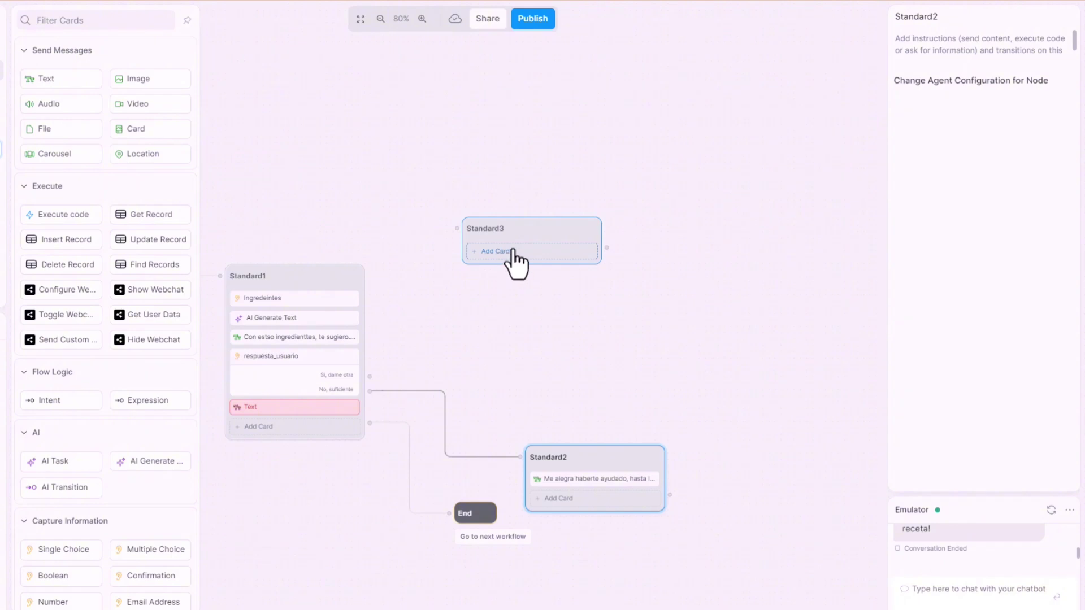
left_click_drag(369, 376, 449, 231)
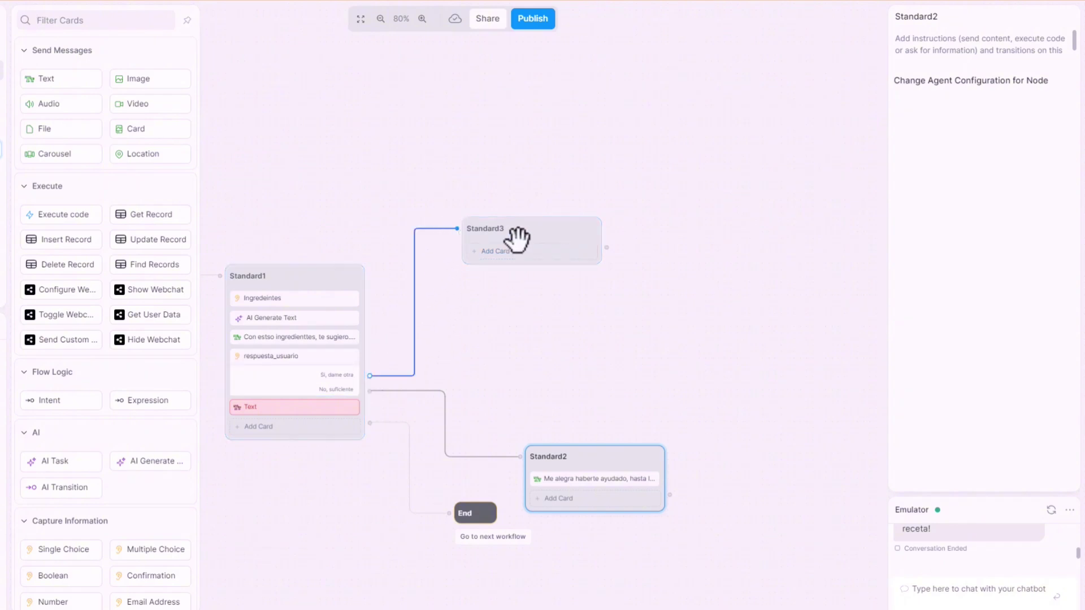
left_click_drag(552, 233, 537, 215)
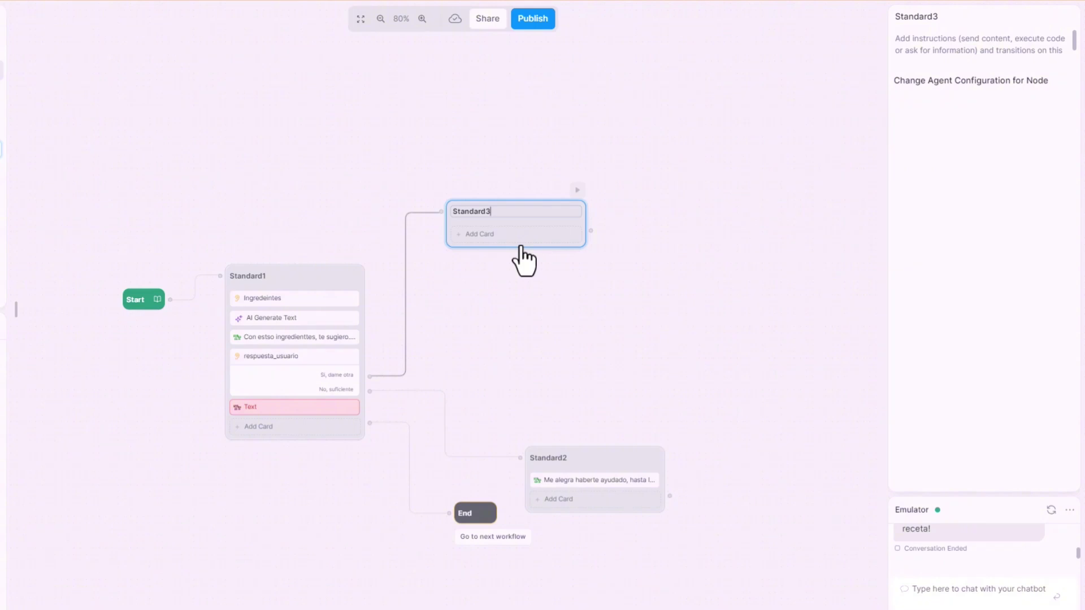
Add a Raw Input capture card to the Standard3 node.
left_click(500, 234)
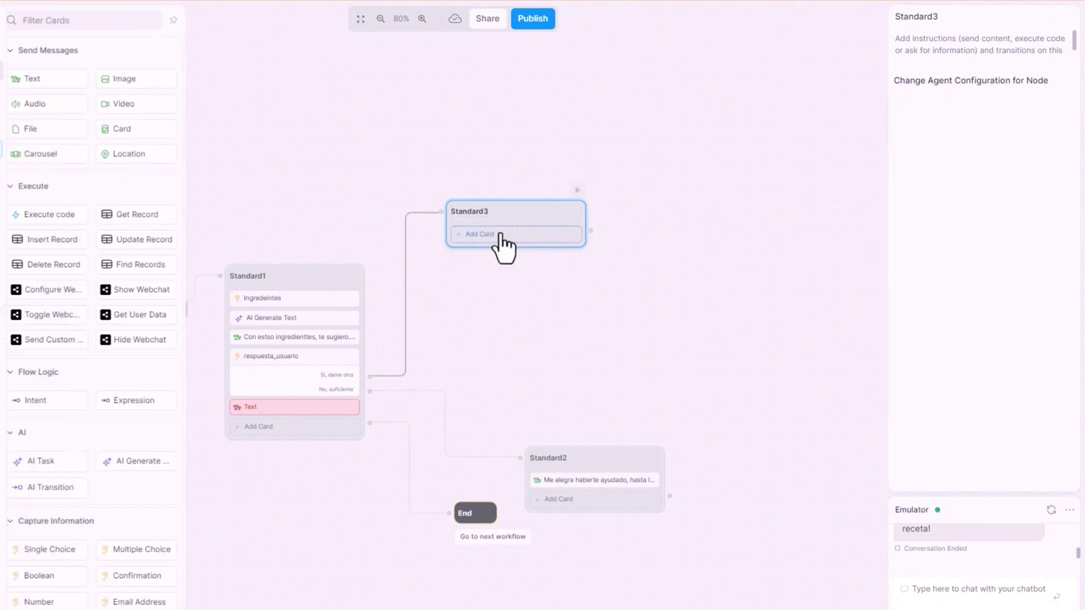
scroll(144, 505, "down", 3)
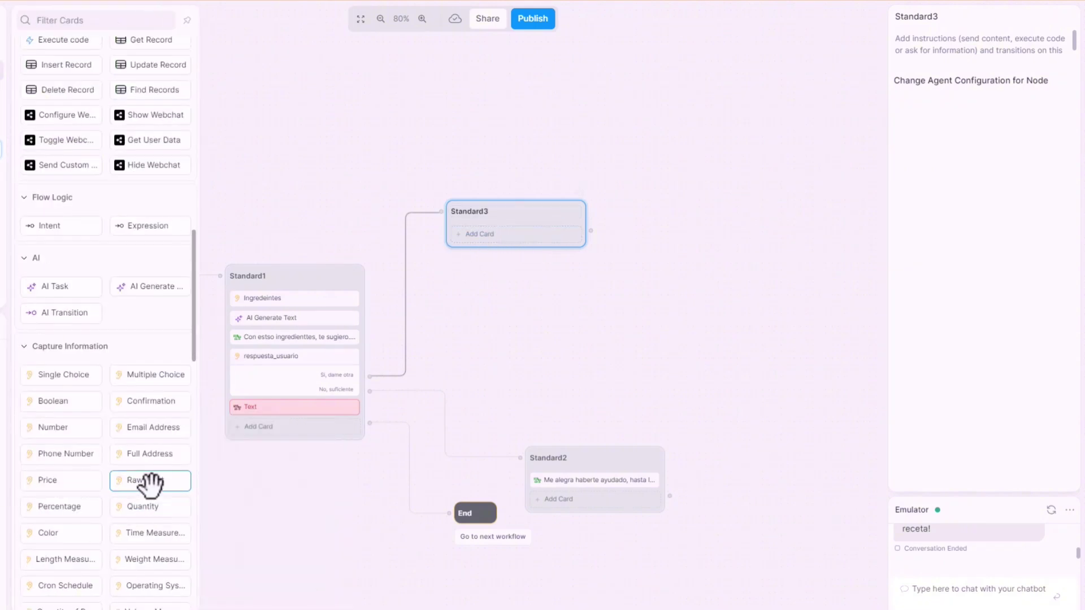
left_click(150, 483)
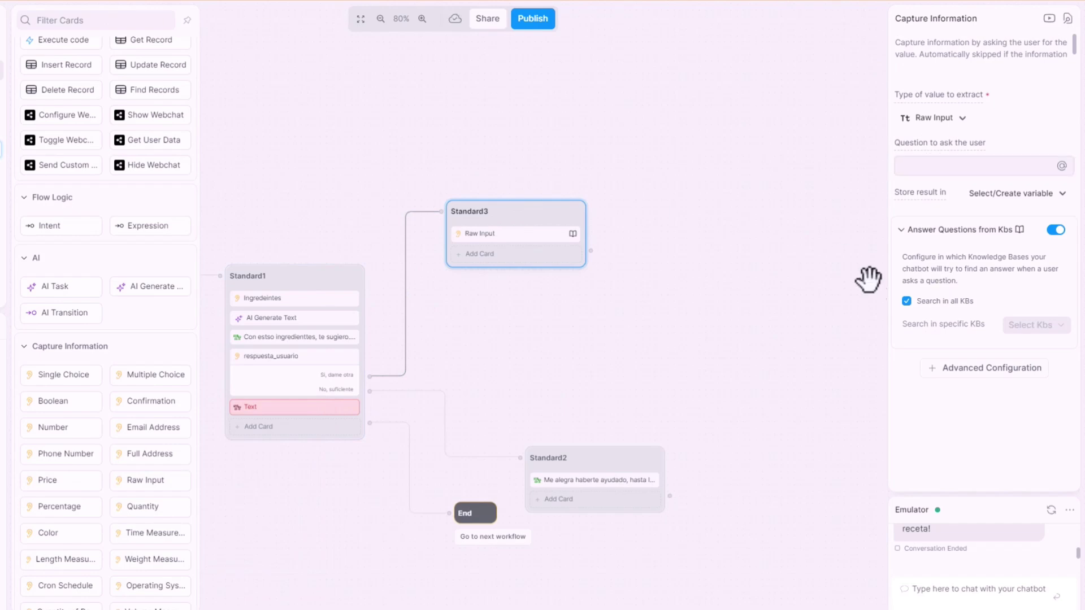
Set the Raw Input card's question to "Que ttipo de sabores son tus preferidos, (dulce, salado, picante, acido, umami)".
left_click(935, 167)
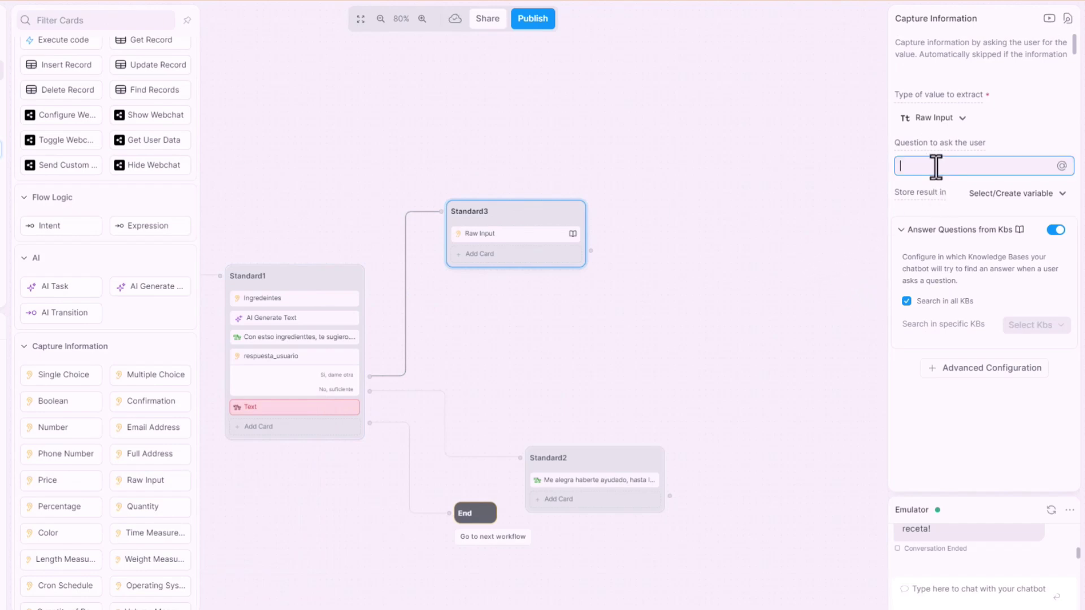
type("Que ttipo de")
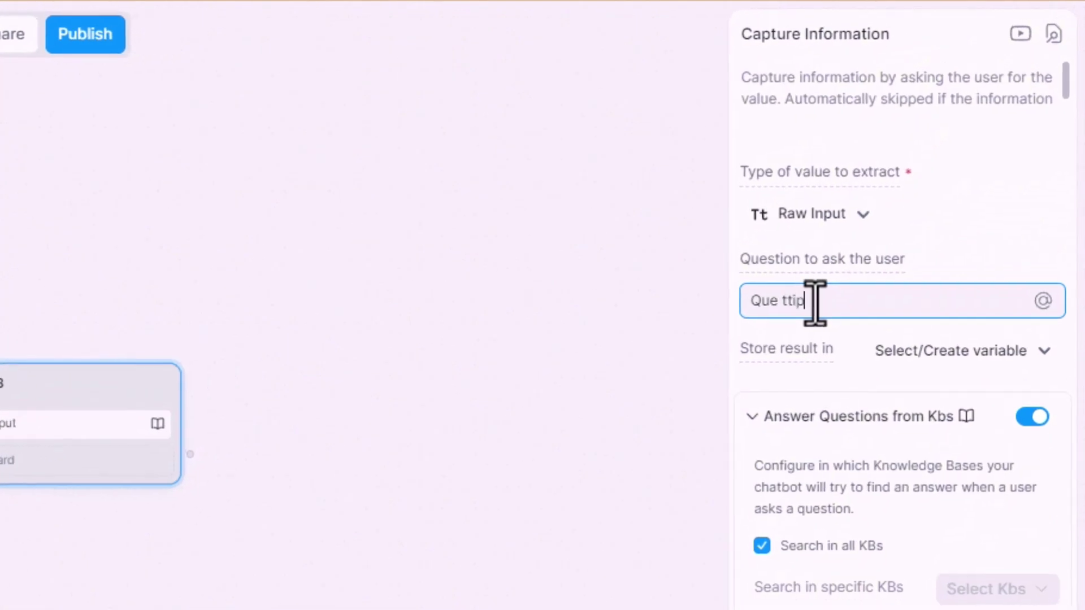
type(" sabora")
type("s son tus preferidos,")
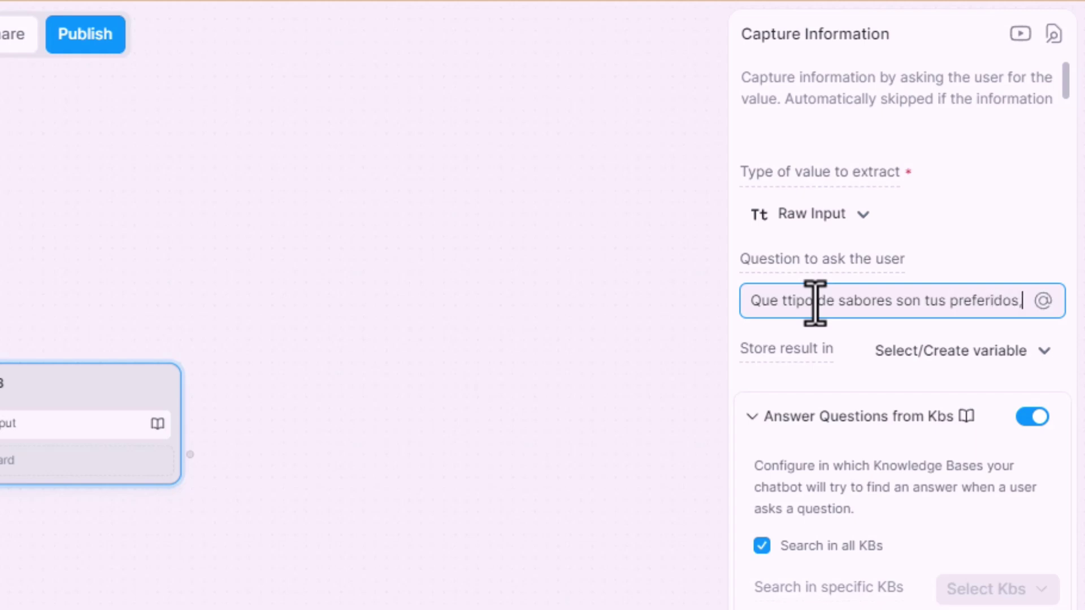
type(" (")
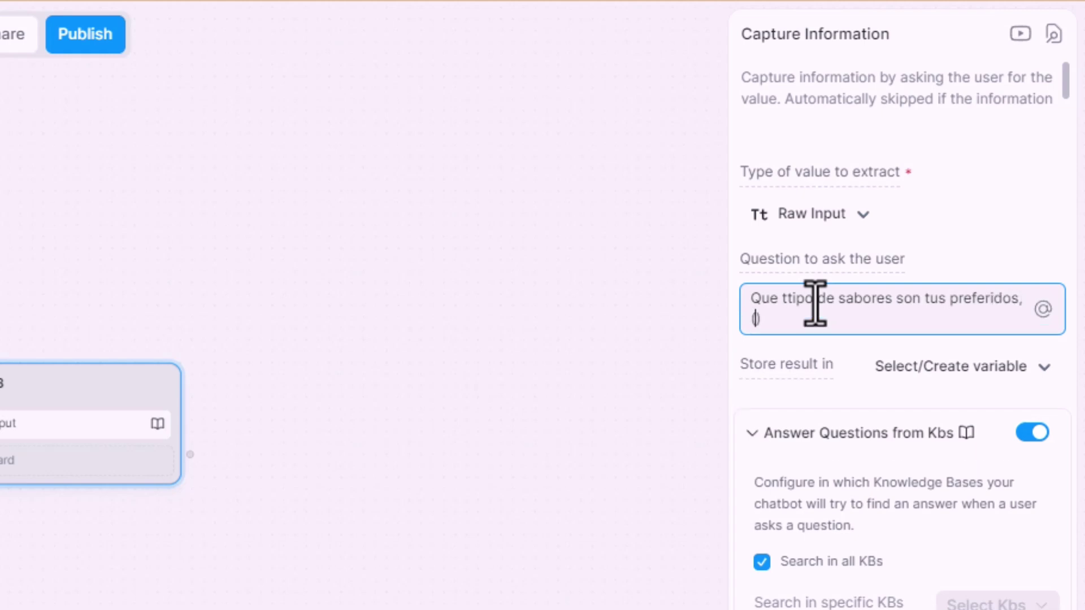
type("dulce, salado, picante, acido")
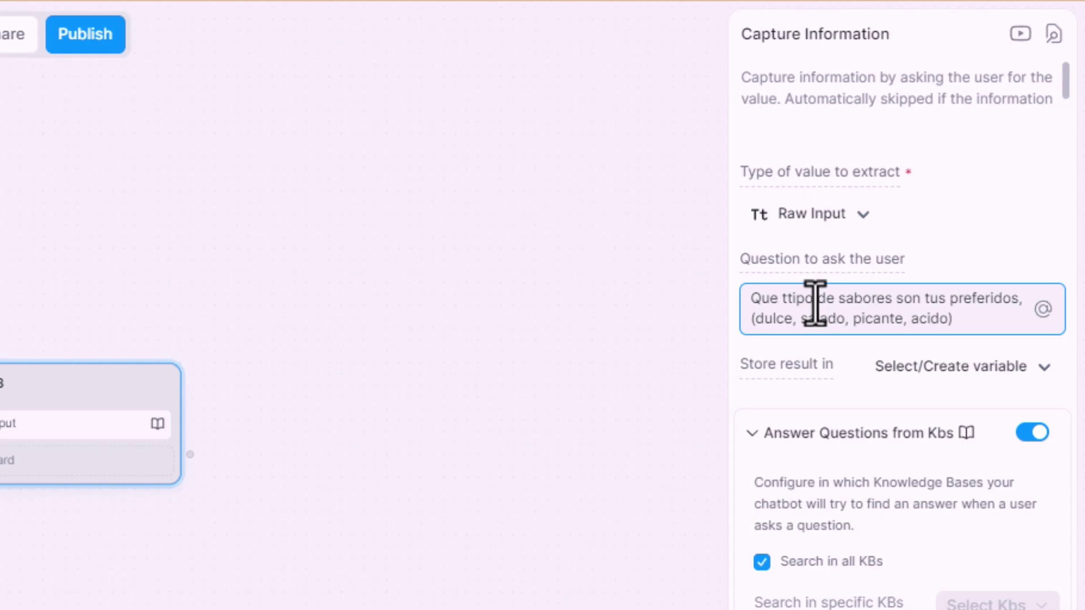
type(", umami")
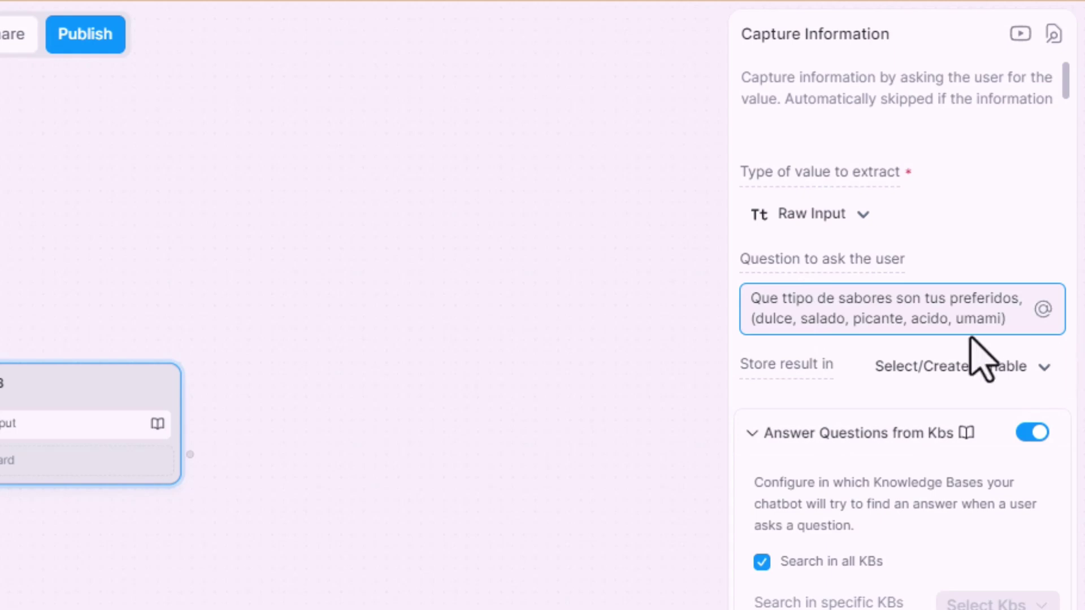
Store the Raw Input result in a new workflow variable named sabores, and turn off answering questions from knowledge bases for this card.
left_click(1008, 375)
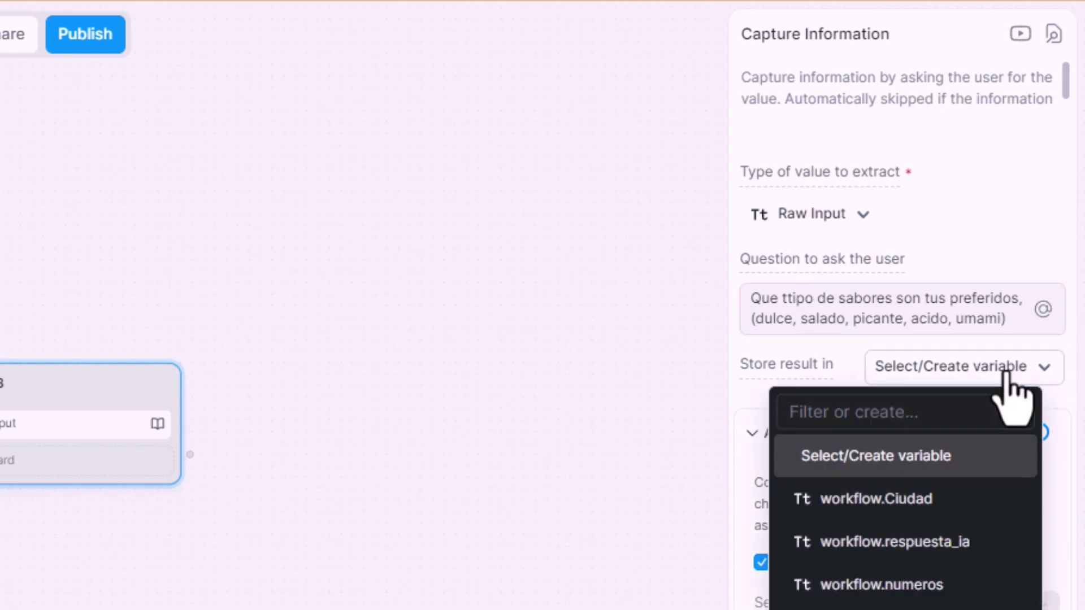
type("sabores")
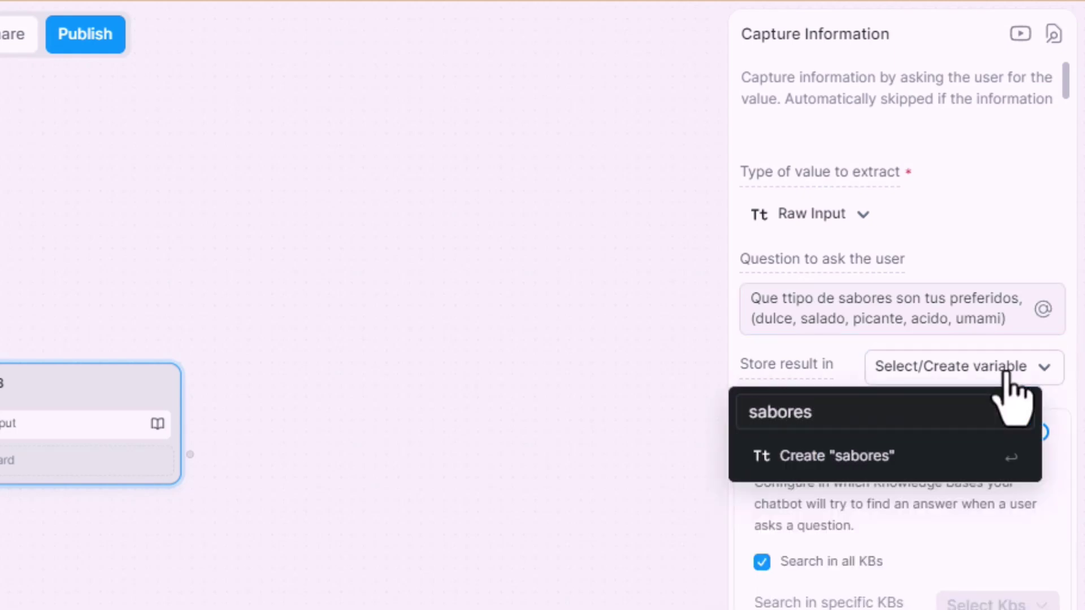
left_click(969, 459)
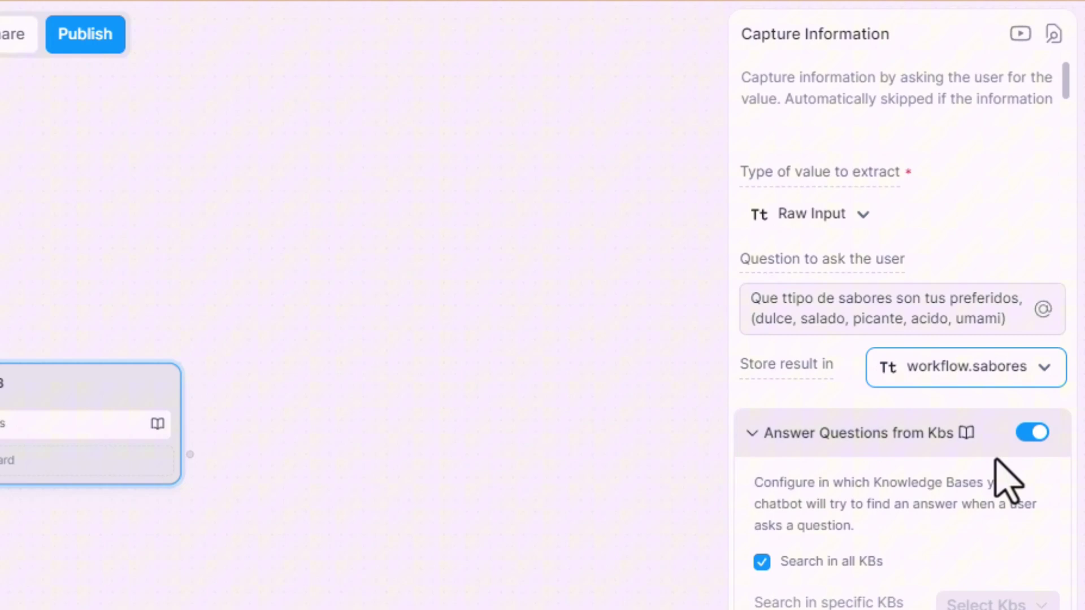
left_click(1031, 434)
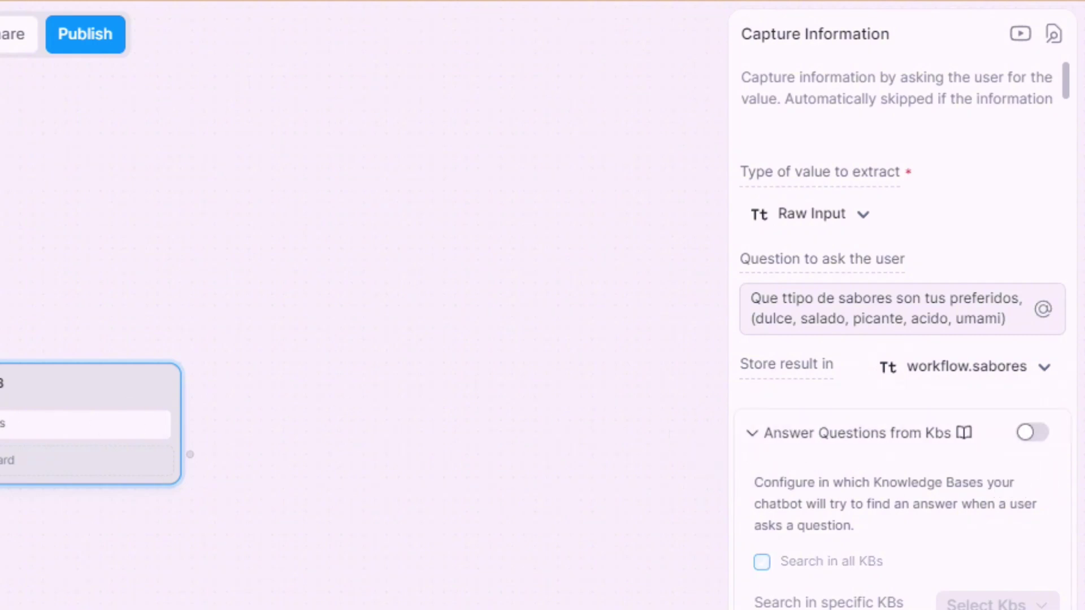
Add an AI Generate Text card to Standard3 with the prompt "Suguieres los ttitulos de 5 recettas apropiadas para los sabores que ha elegido el usuario.".
left_click_drag(153, 286, 520, 287)
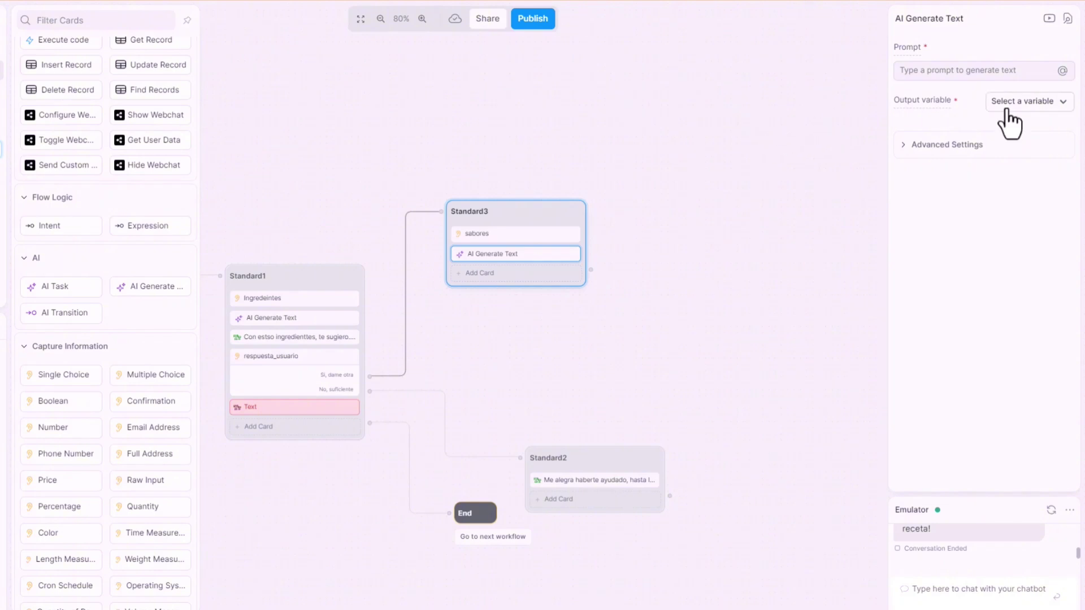
left_click(992, 70)
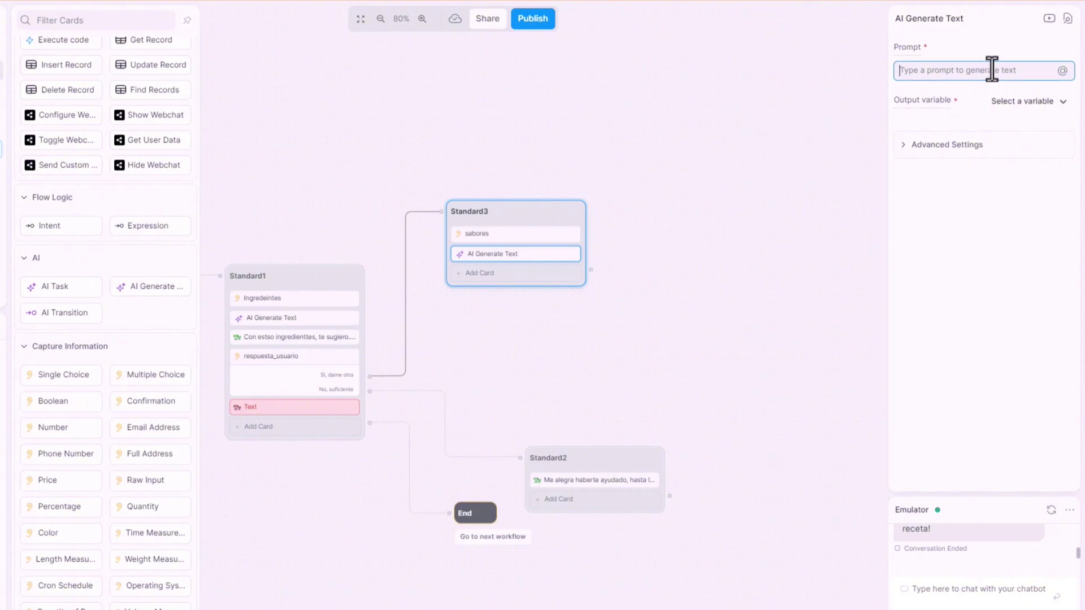
type("Sui")
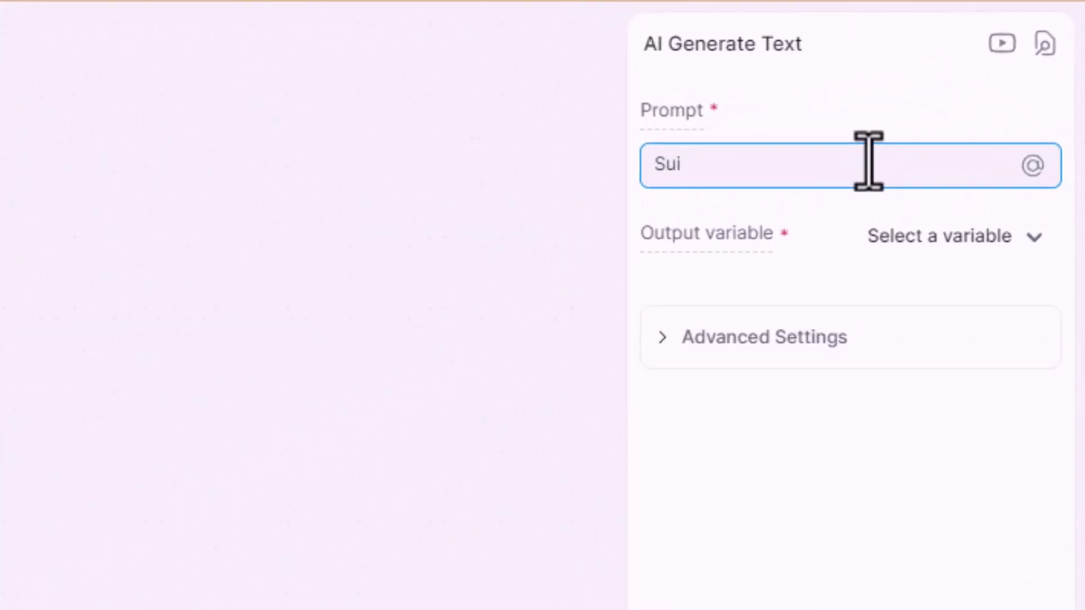
key("BackSpace")
type("guiere")
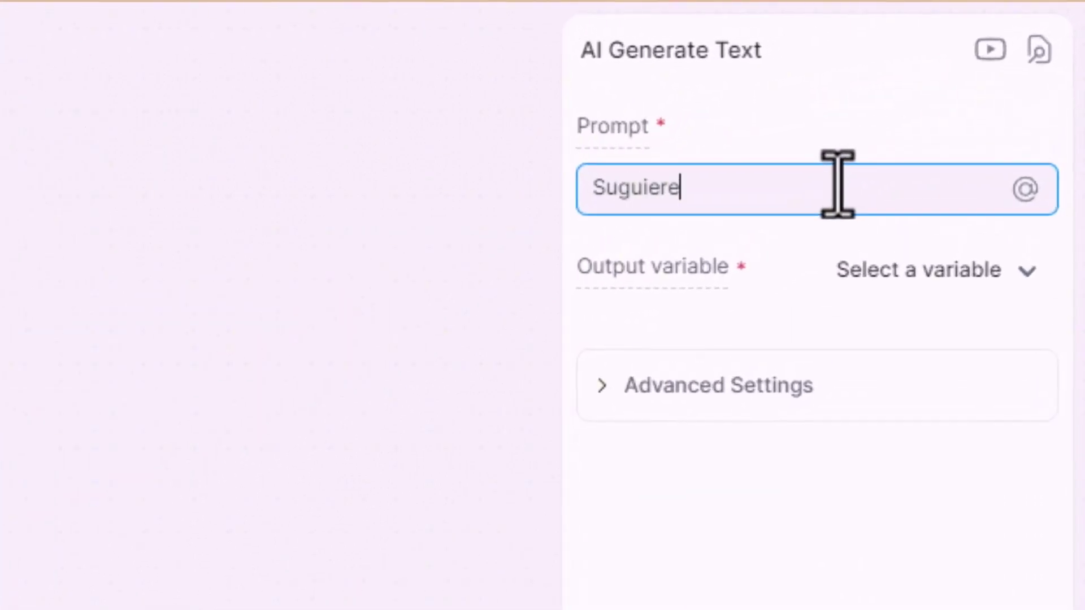
type("s los ttitulo")
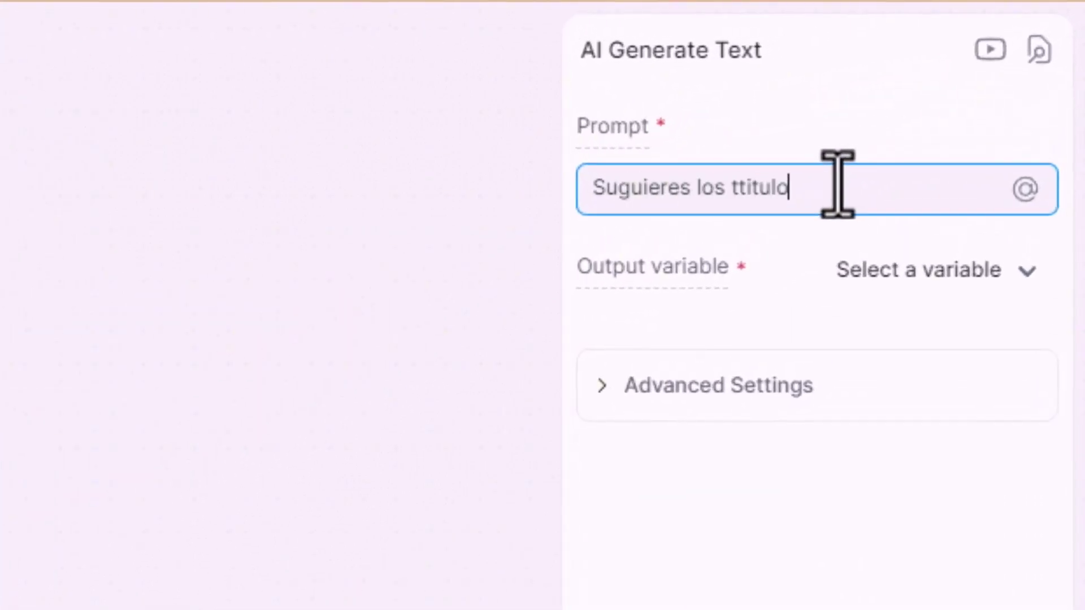
type("s de 5 recett")
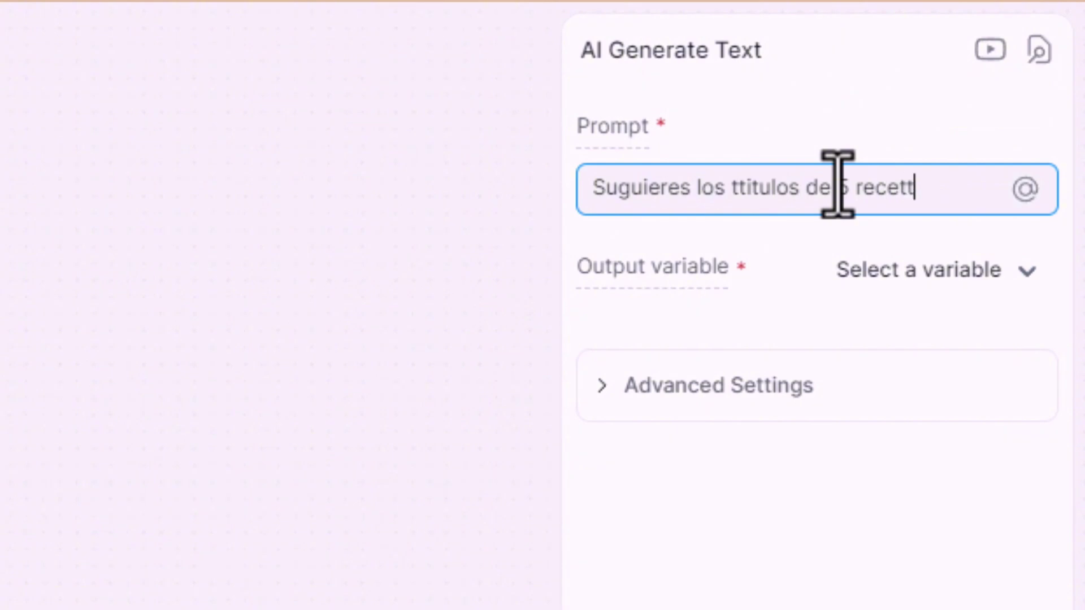
type("as apropiadas ")
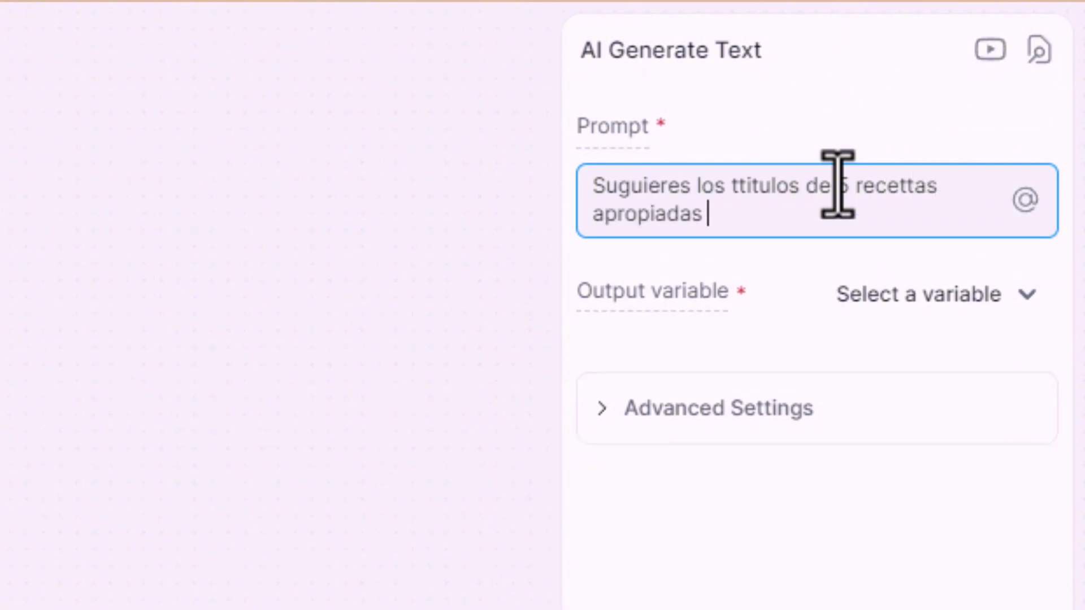
type("para los ")
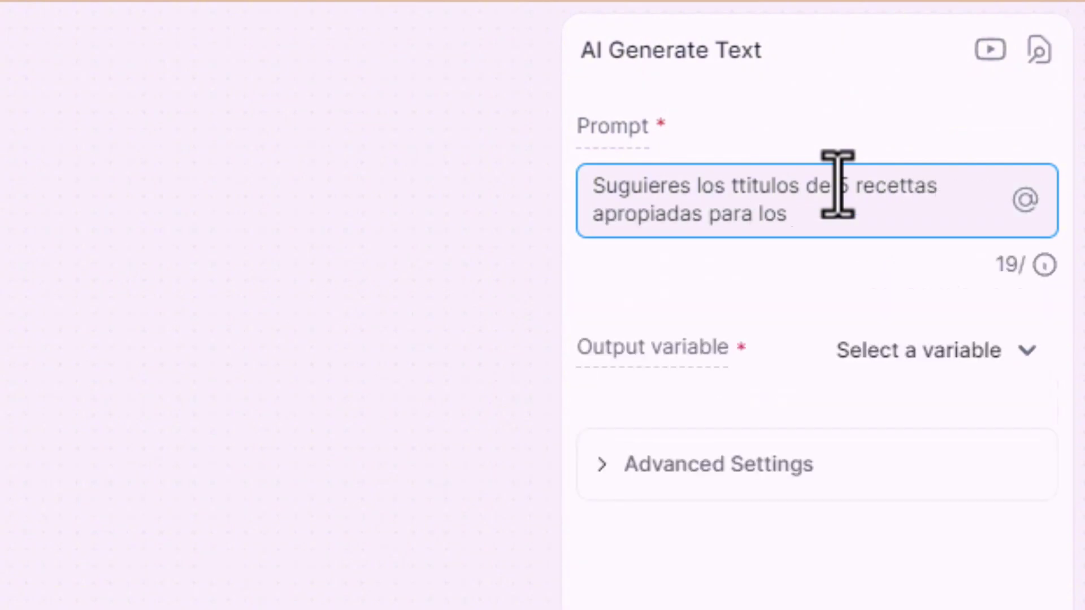
type("salores que ")
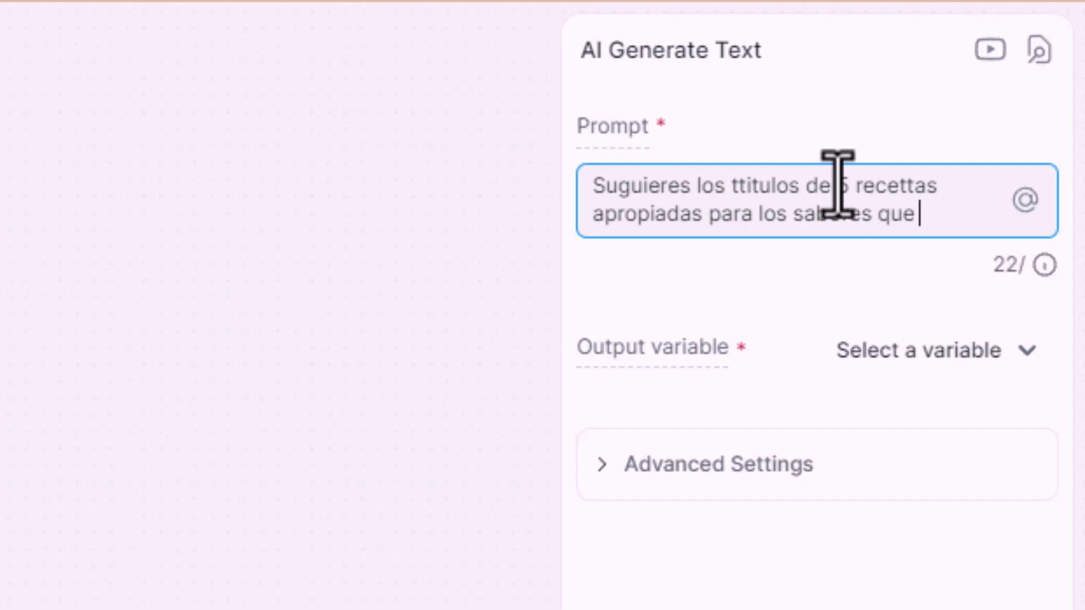
type("ha ")
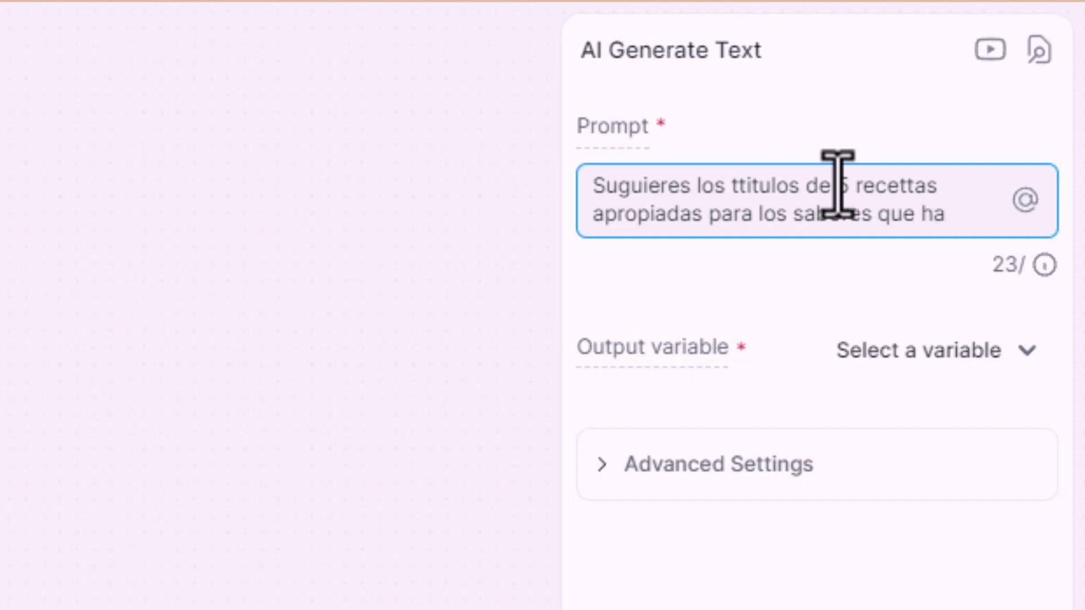
type("elegido el usua")
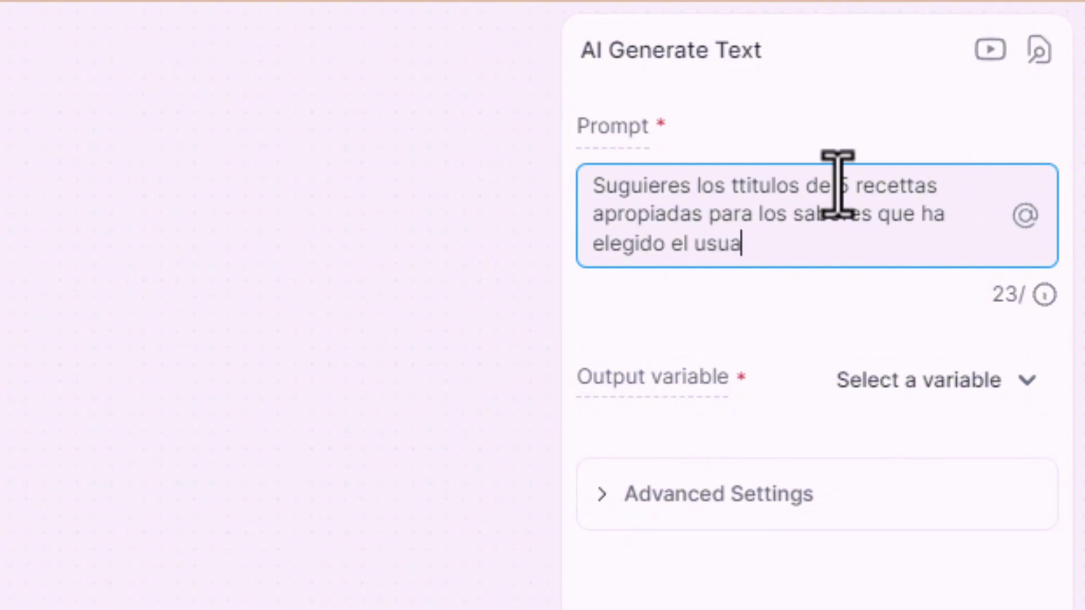
type("rio.")
Append a separate line "Preferencia de sabores de usuario: {{workflow.sabores}}" to the AI Generate Text prompt.
key("Return")
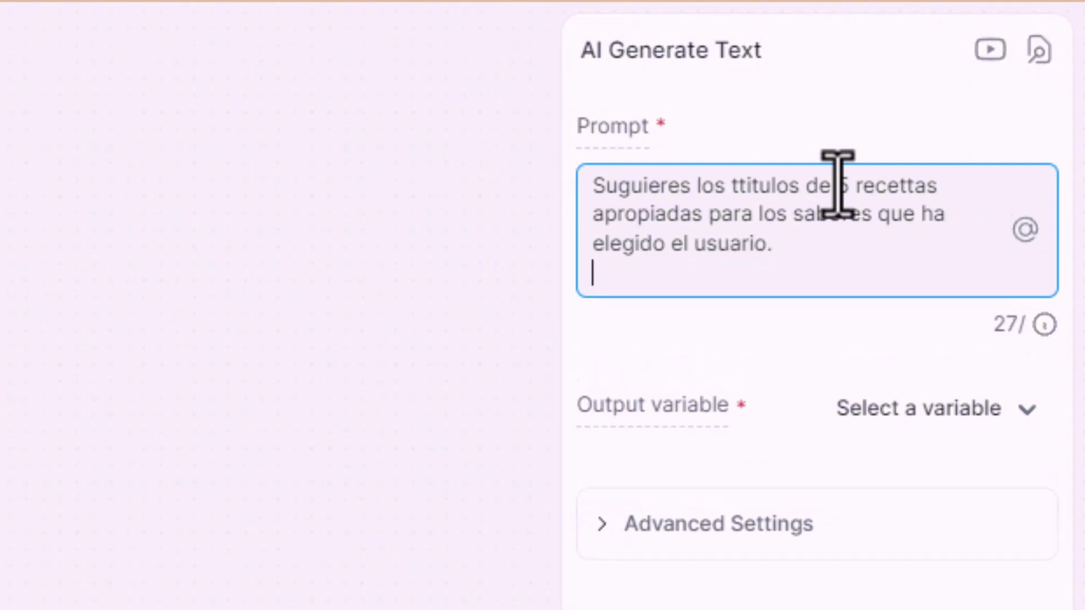
key("Return")
type("Pre")
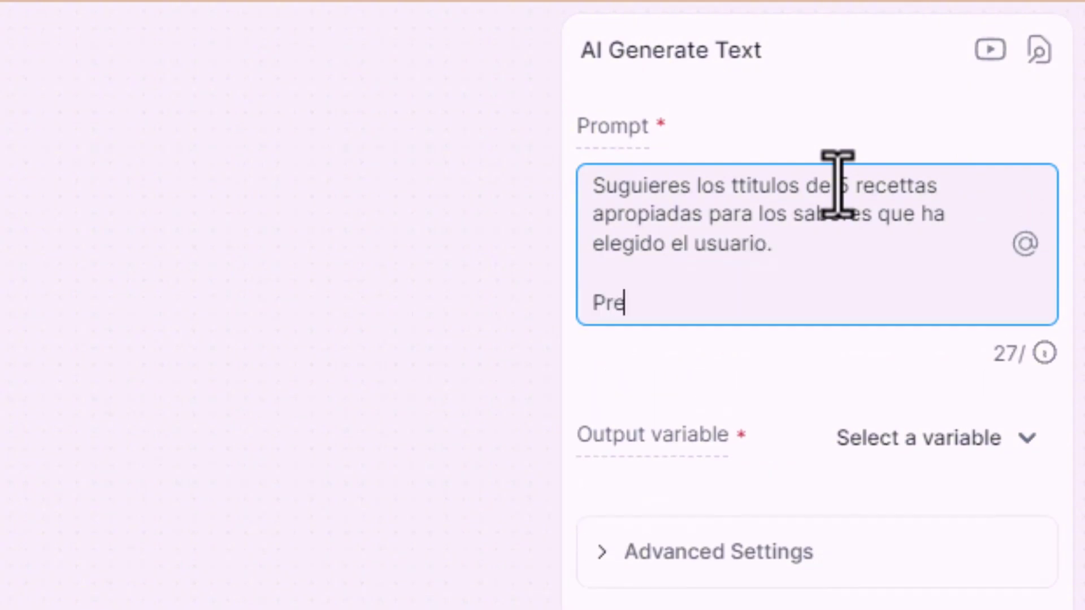
type("ferencia de uu")
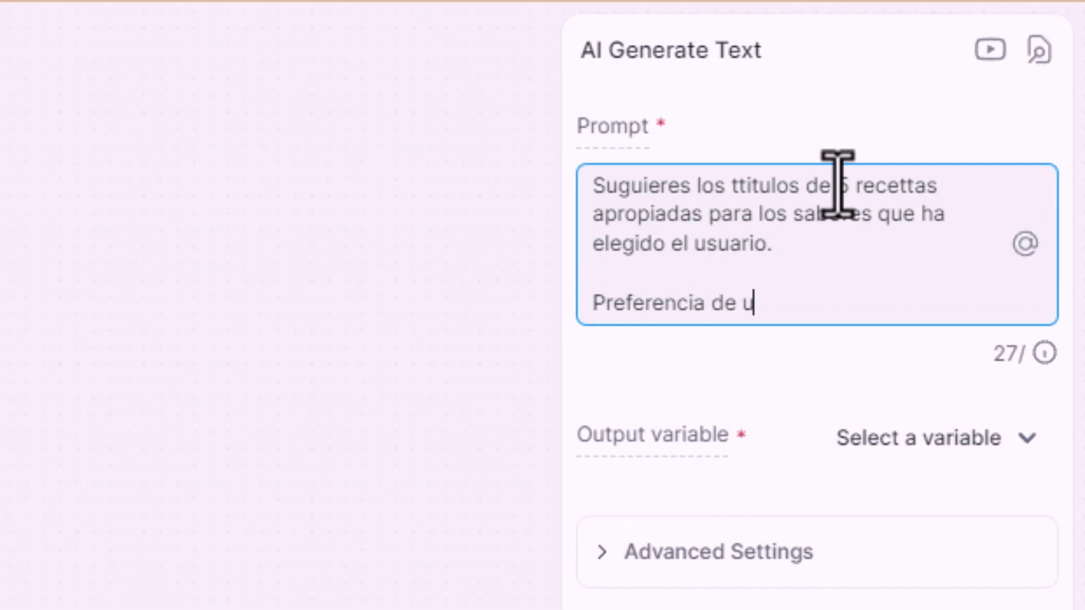
key("BackSpace")
key("BackSpace")
type("sabor")
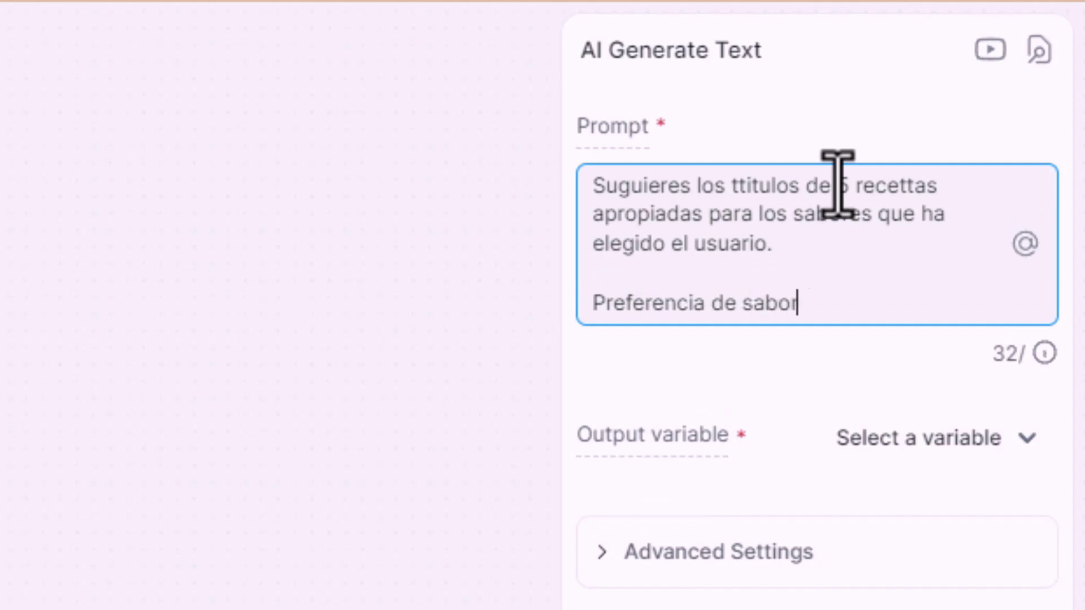
type("es de usuari")
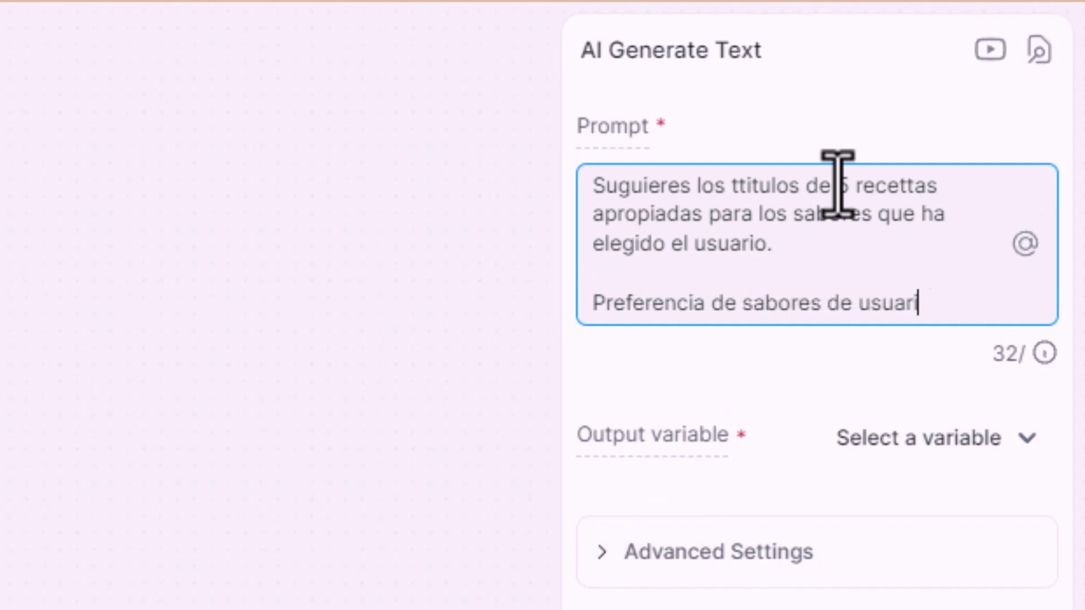
type("o: {{work")
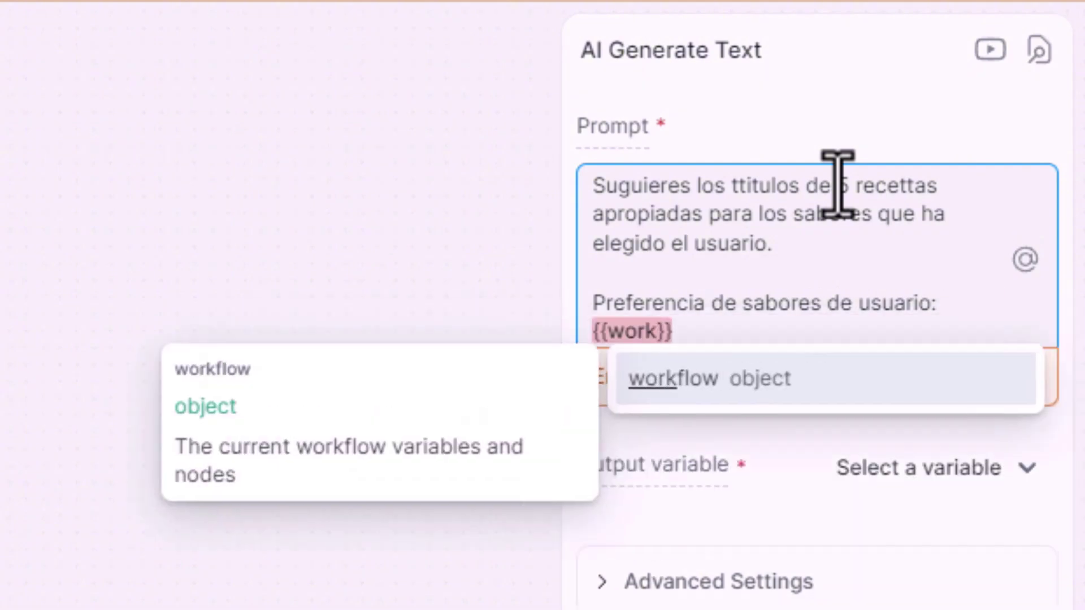
left_click(803, 380)
type(".s")
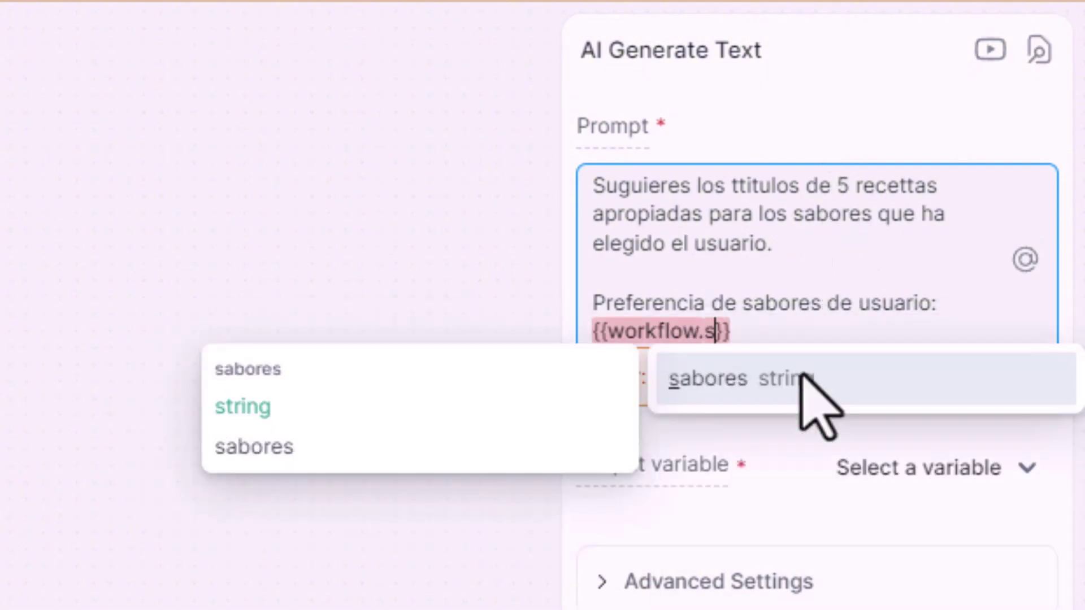
left_click(802, 378)
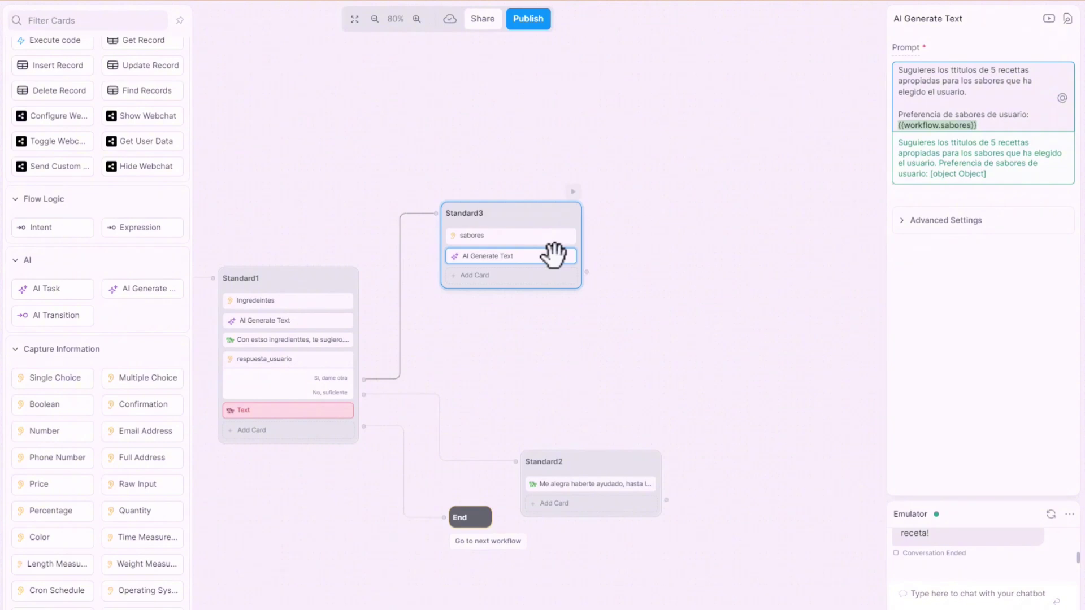
Add a second Raw Input card to the end of Standard3 with the question "Cual de estas recetas te apatece?" and a variable placeholder below it.
left_click(508, 267)
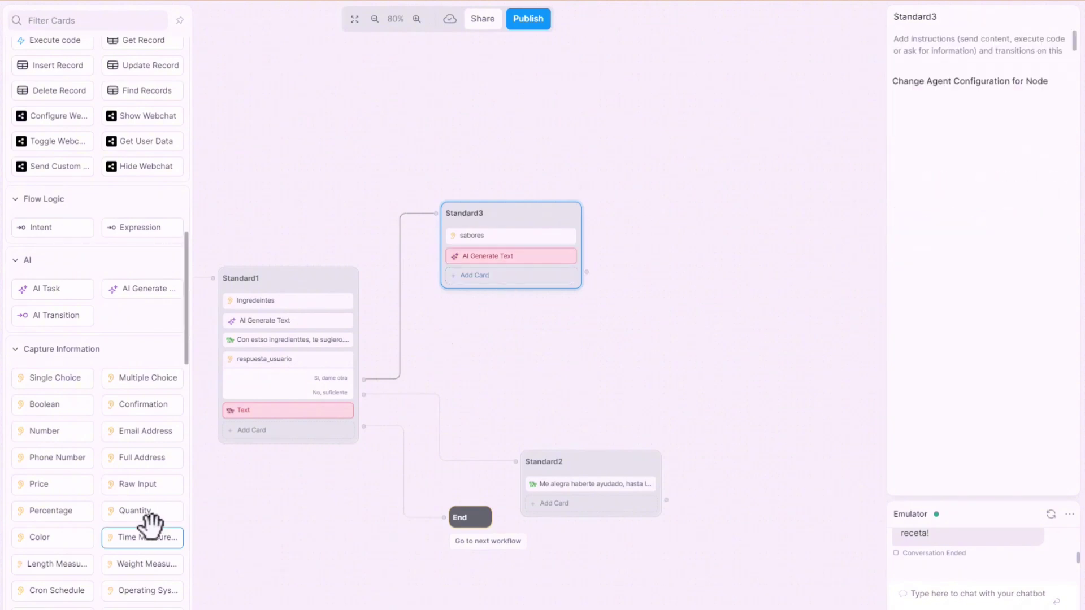
left_click_drag(150, 479, 537, 302)
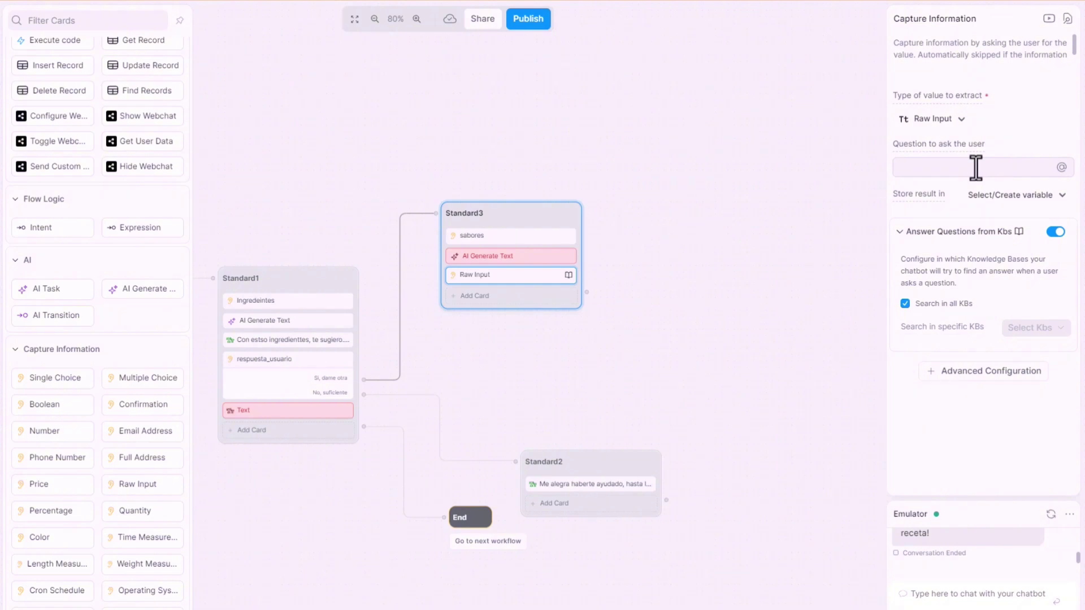
left_click(976, 168)
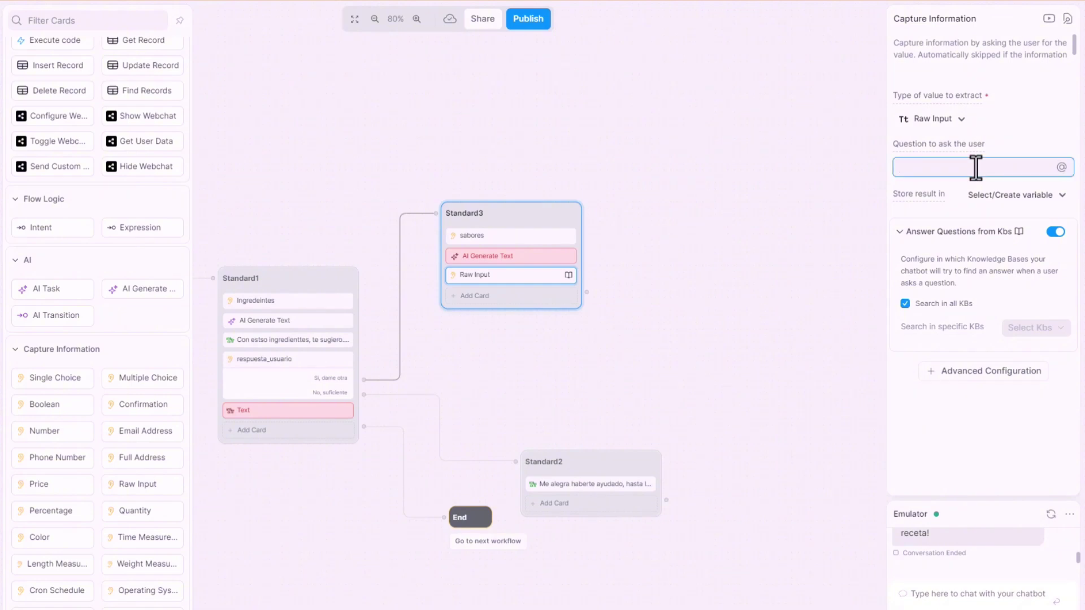
type("Cual de e")
type("stas")
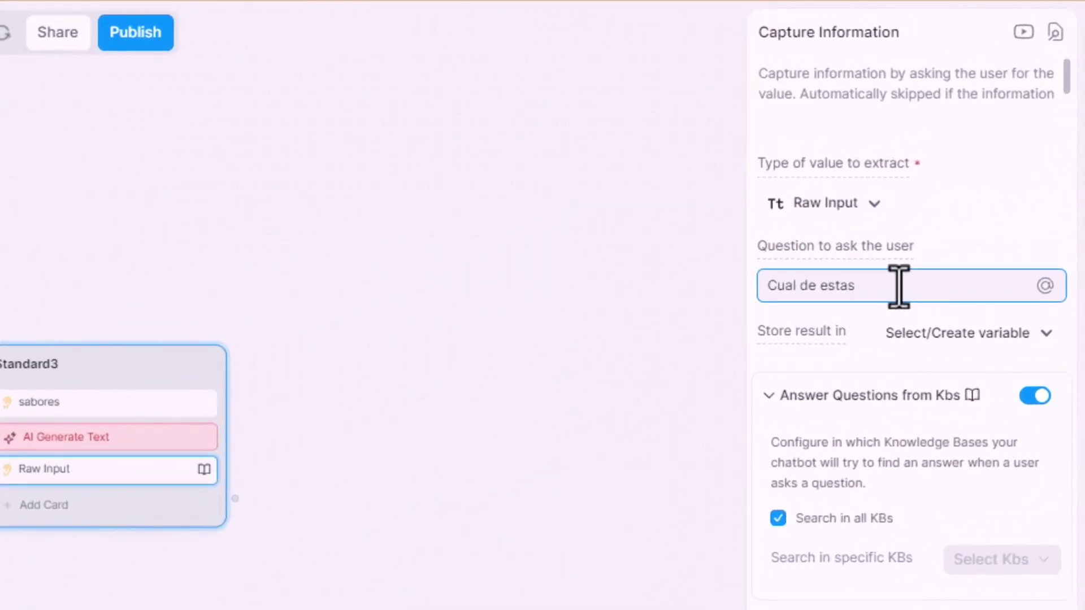
type(" recetas te apatece?")
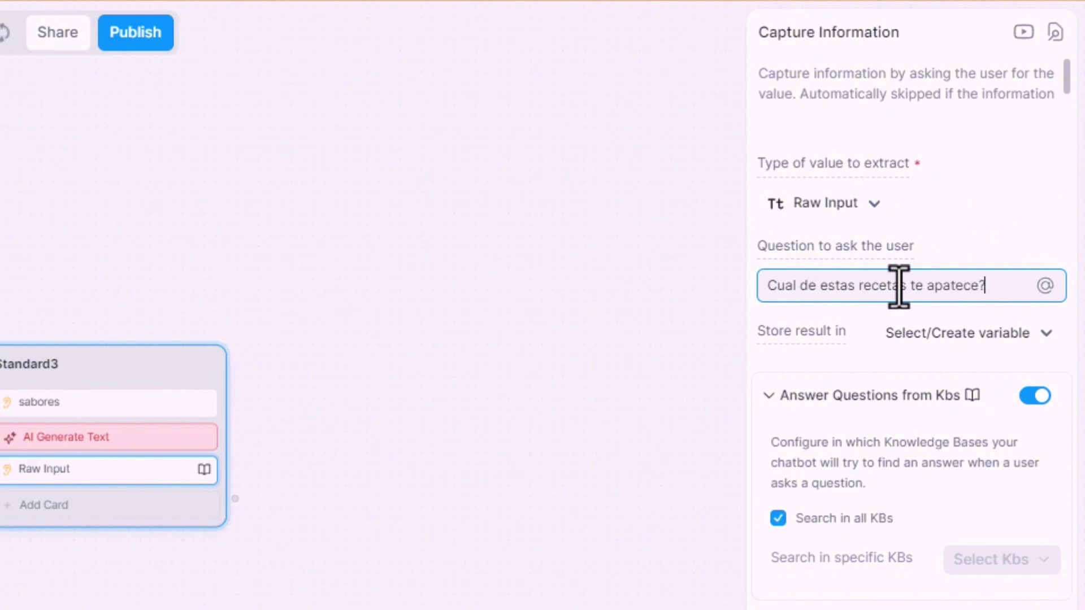
key("Return")
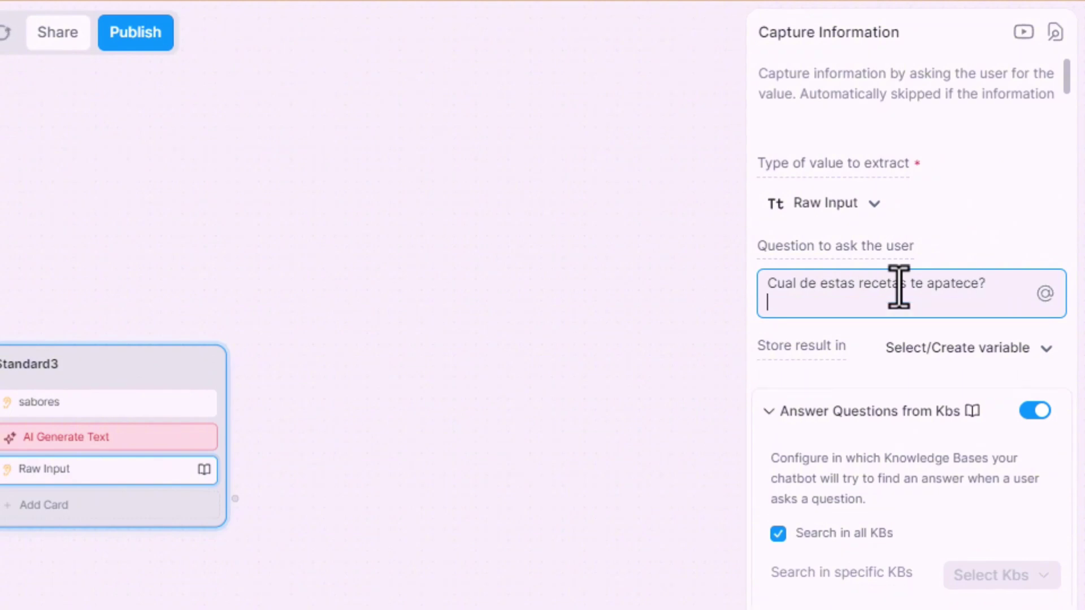
type("{{")
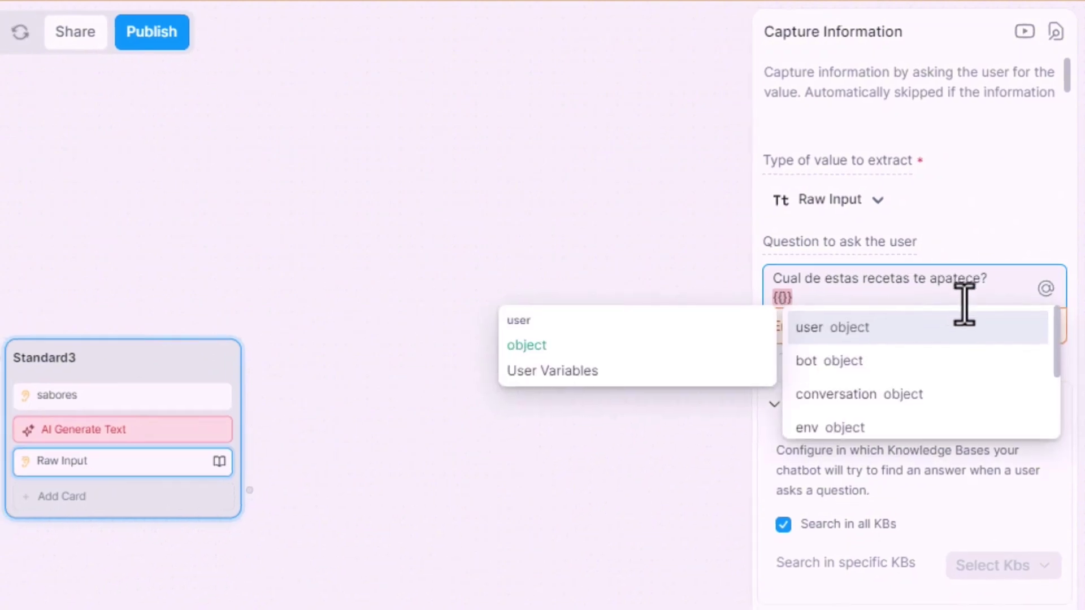
Store the output of Standard3's AI Generate Text card in a new workflow variable named sugerencia_recetas.
left_click(153, 437)
left_click(346, 400)
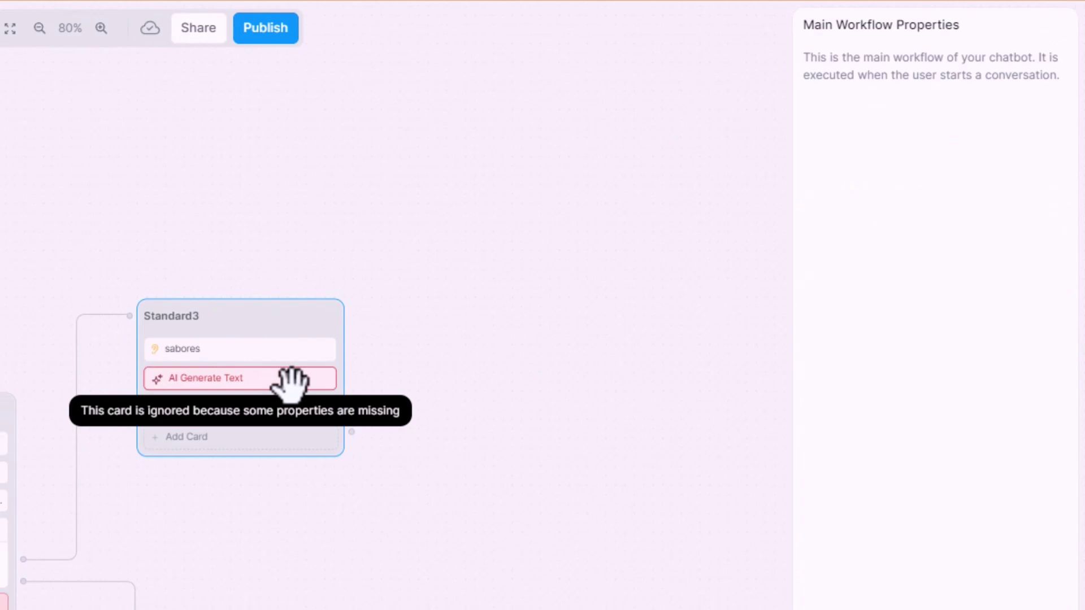
left_click(230, 376)
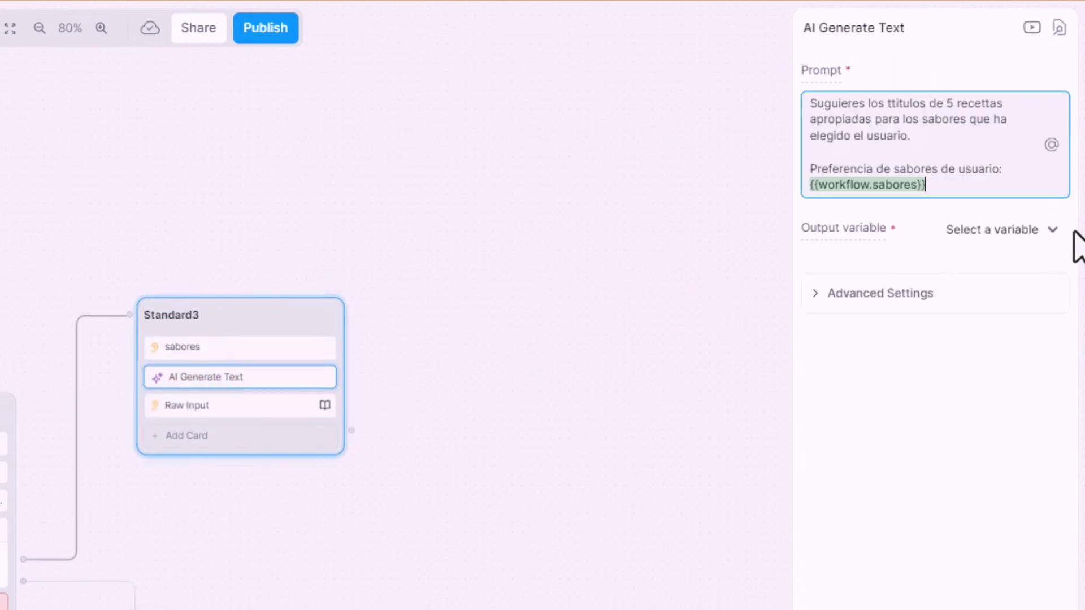
left_click(1017, 263)
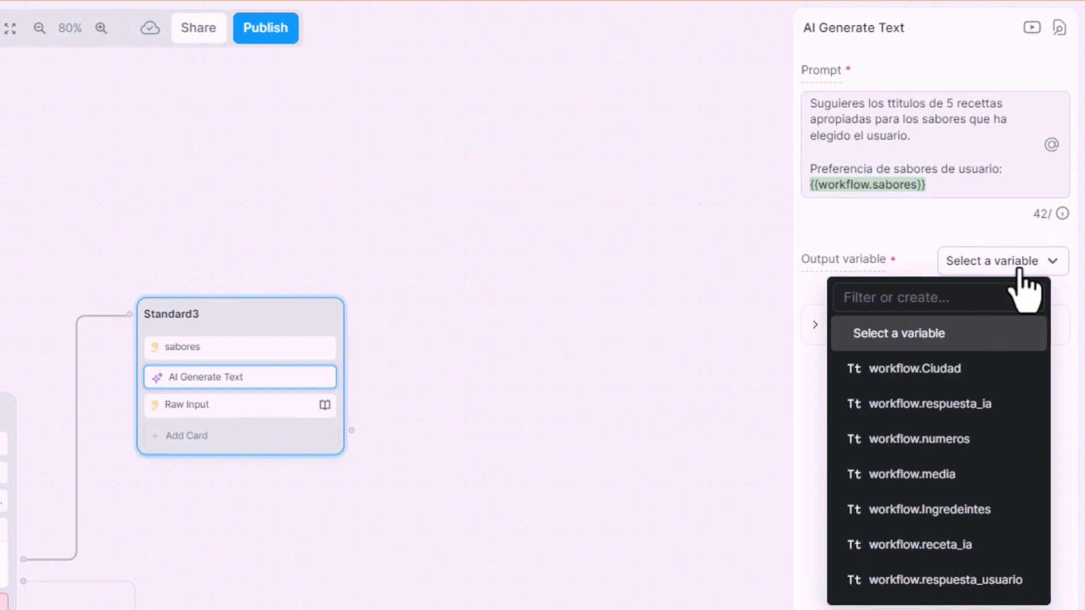
type("sugerencia")
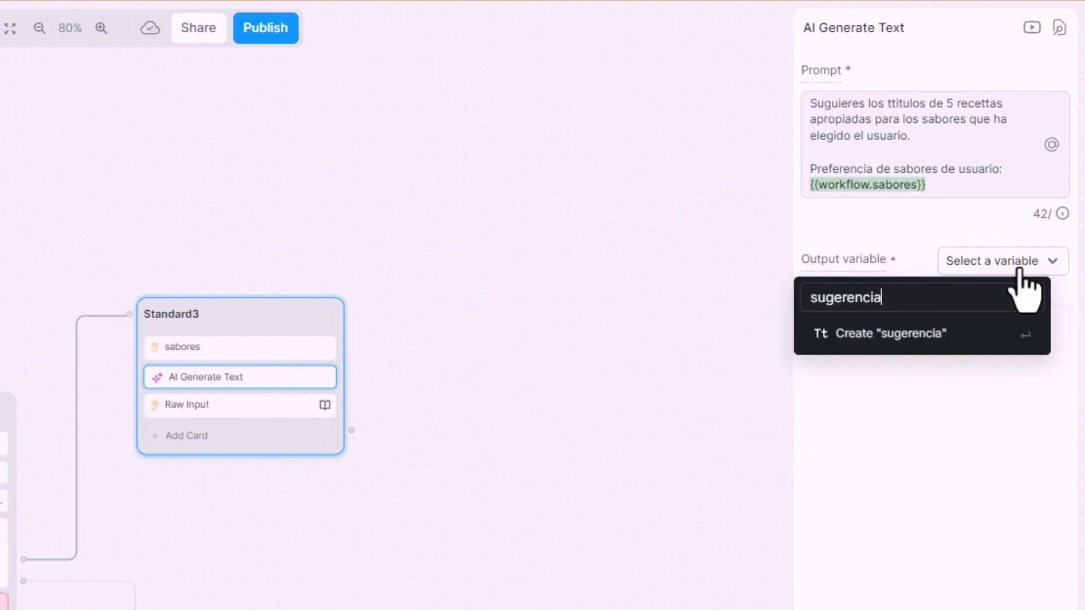
type("_recetas")
key("Return")
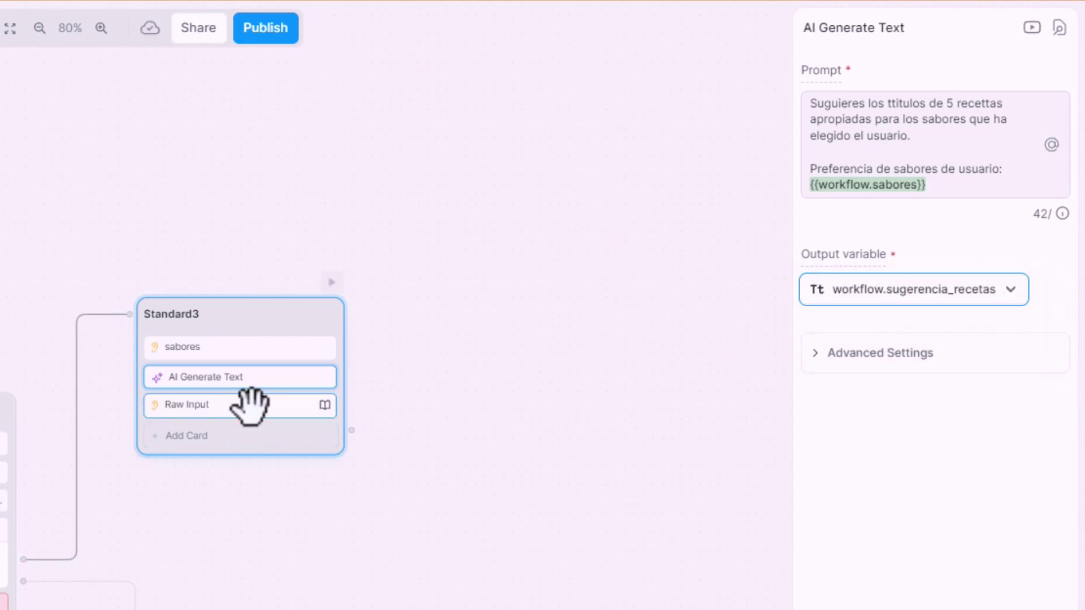
Complete the placeholder in the second Raw Input card's question as {{workflow.sugerencia_recetas}}.
left_click(249, 403)
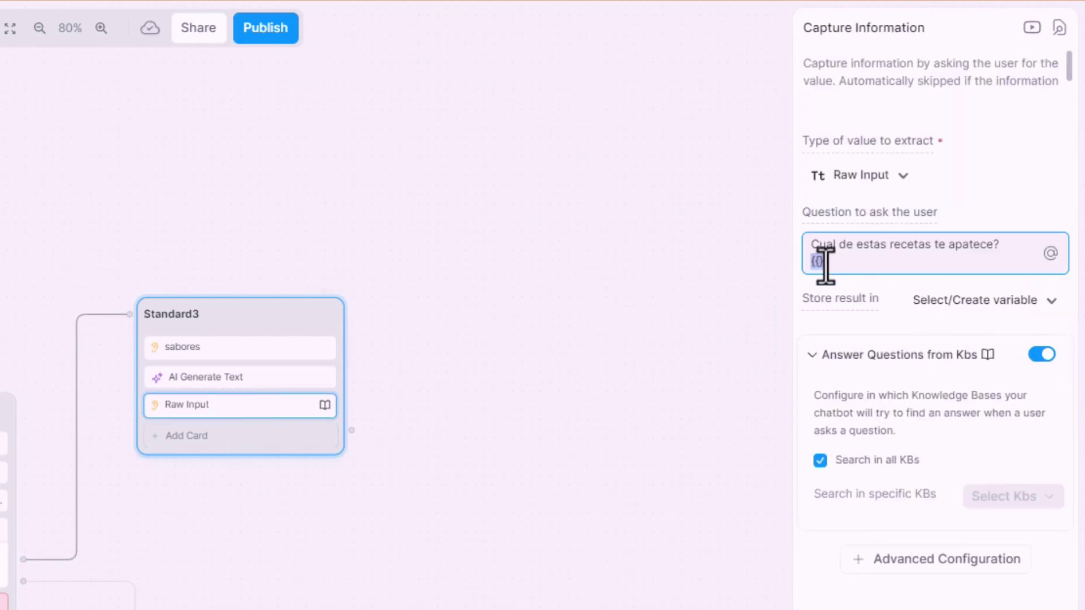
type("work")
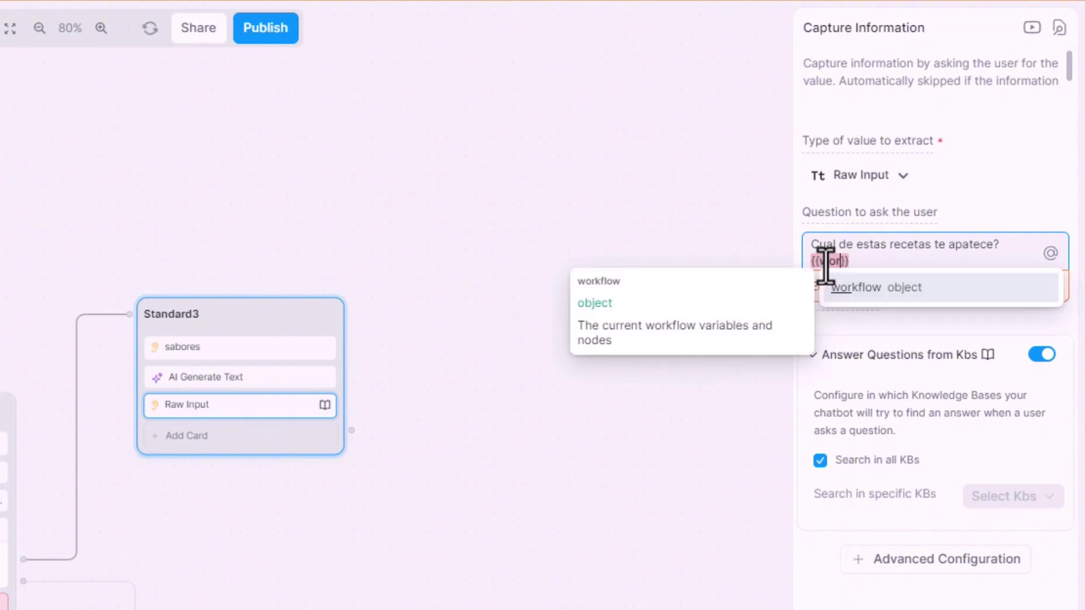
left_click(845, 285)
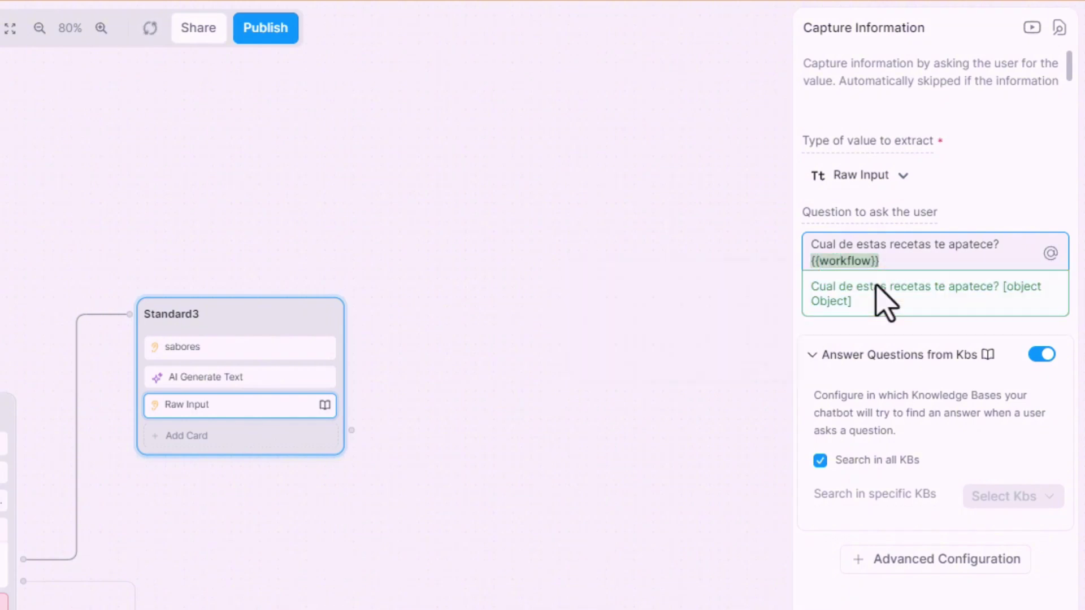
type(".su")
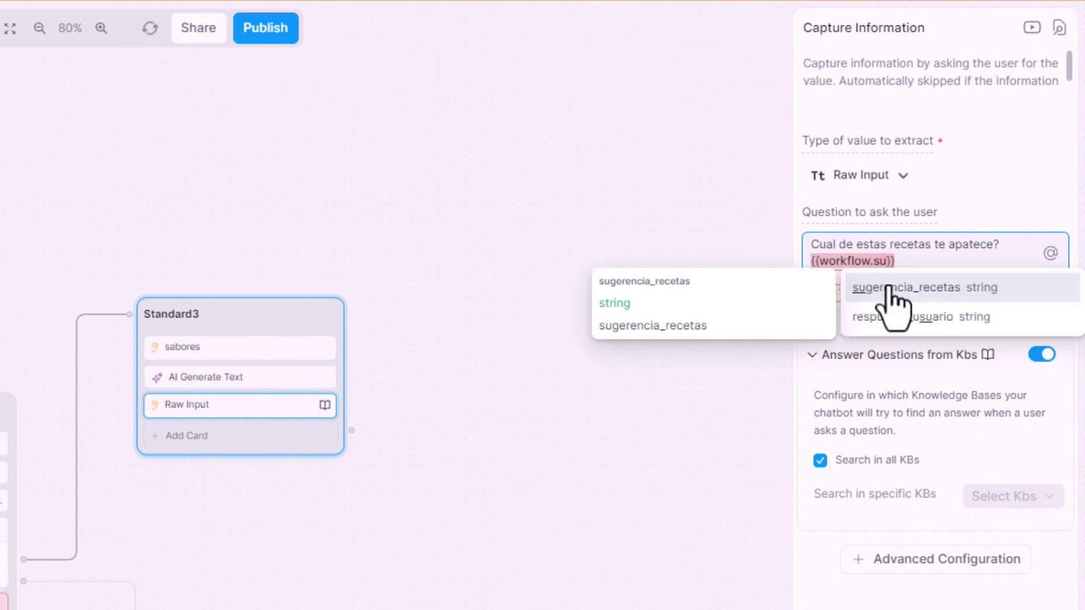
left_click(889, 289)
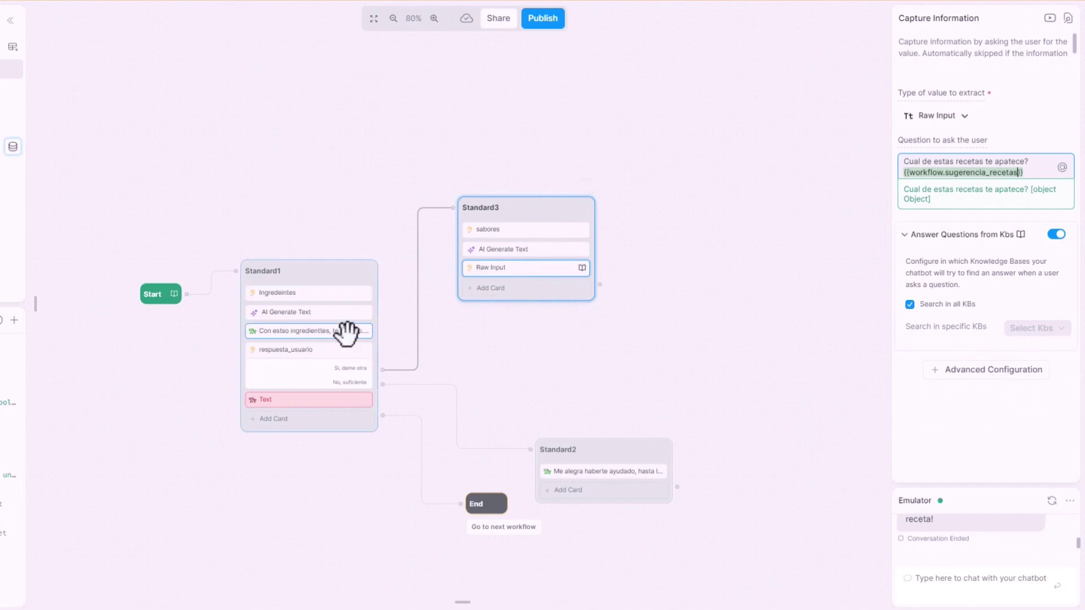
Add another AI Generate Text card at the end of Standard3 with the prompt "Redacta la receta que haya elegido el usuario en {{event.preview}}".
left_click(517, 289)
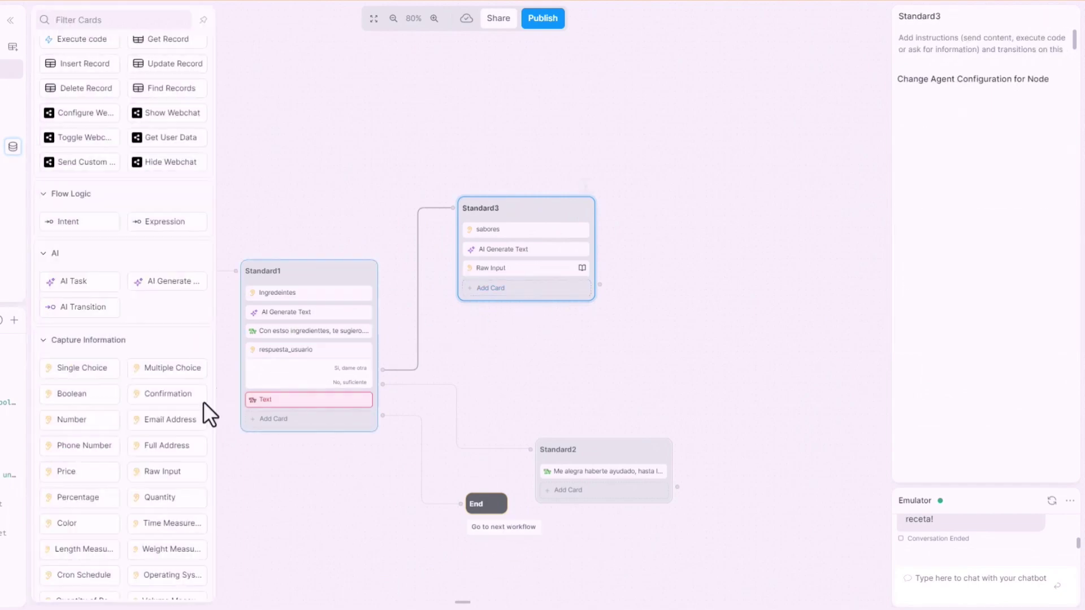
left_click_drag(148, 281, 526, 317)
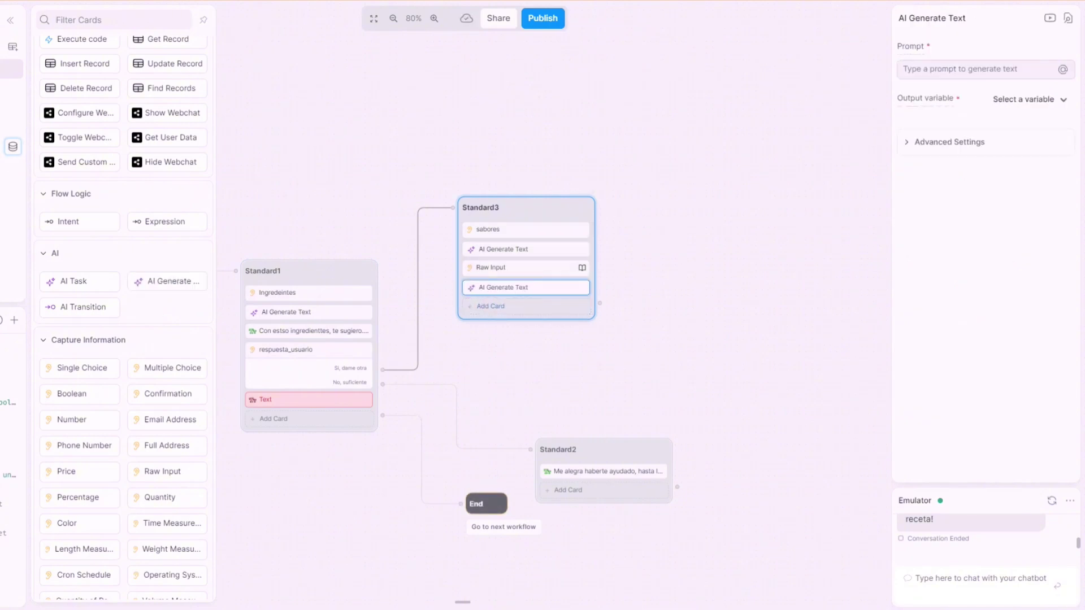
left_click(980, 69)
type("Red")
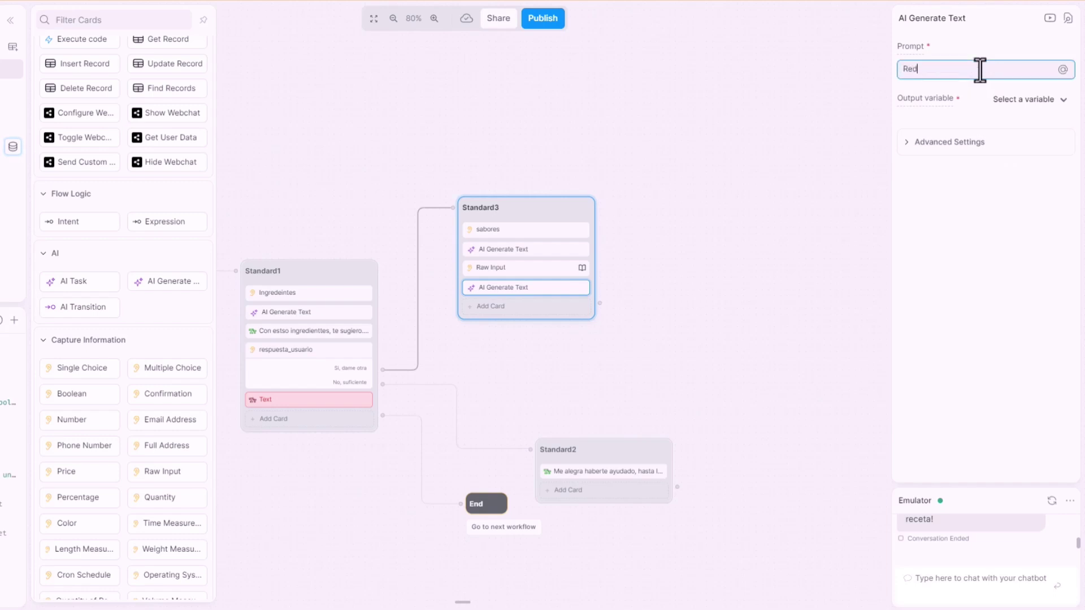
type("acta la re")
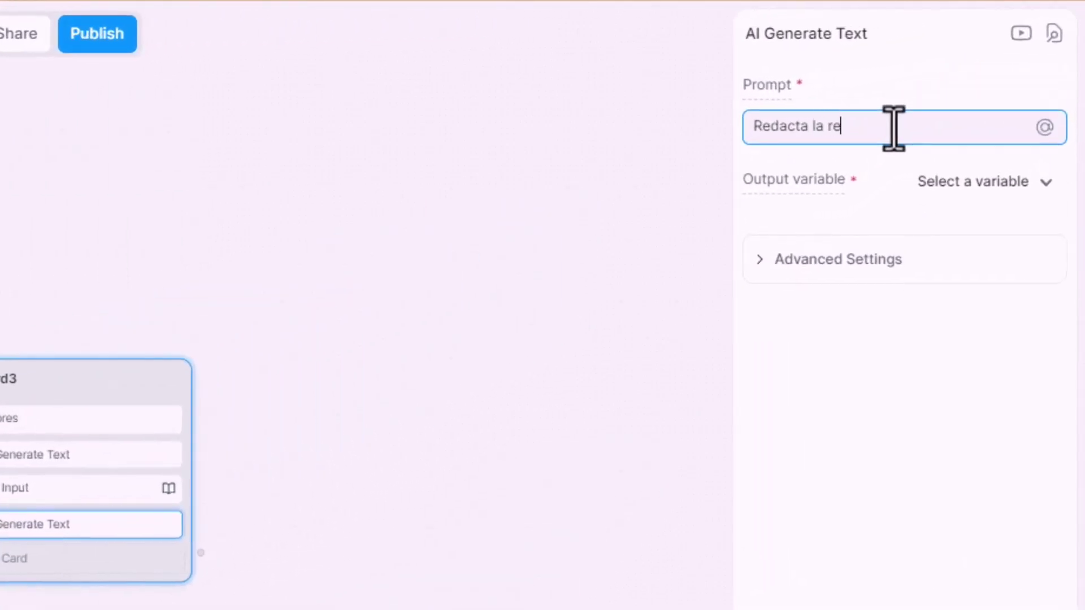
type("ceta que haya elegido ")
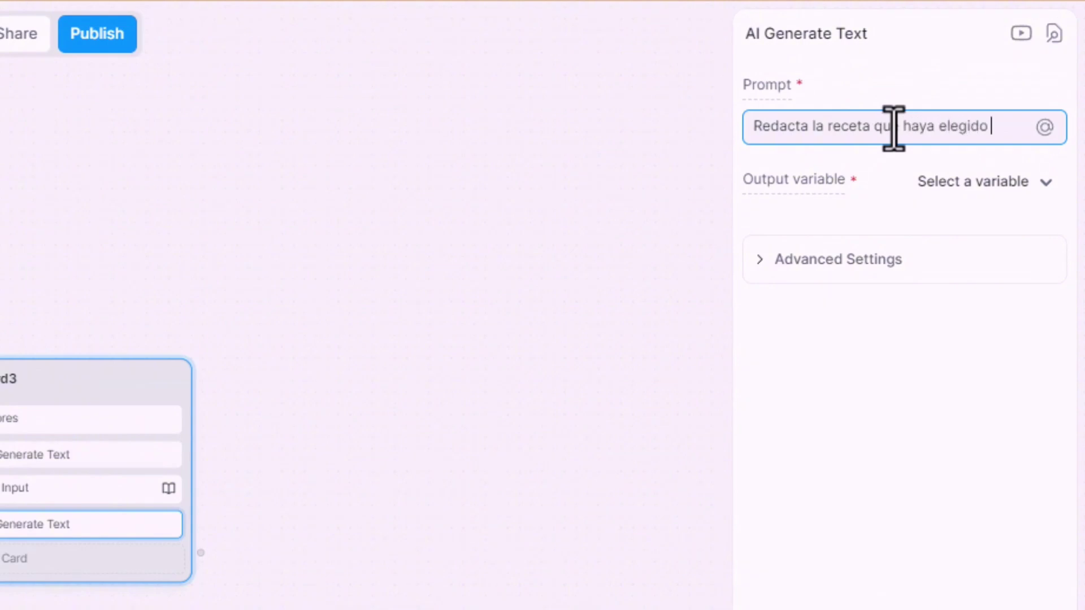
type("el usua")
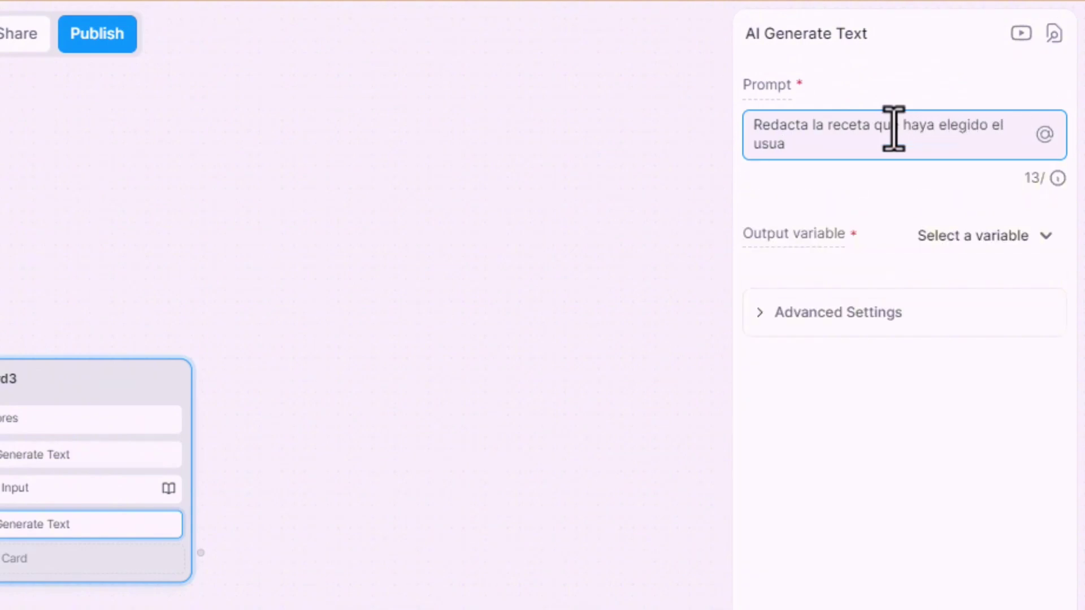
type("rio en")
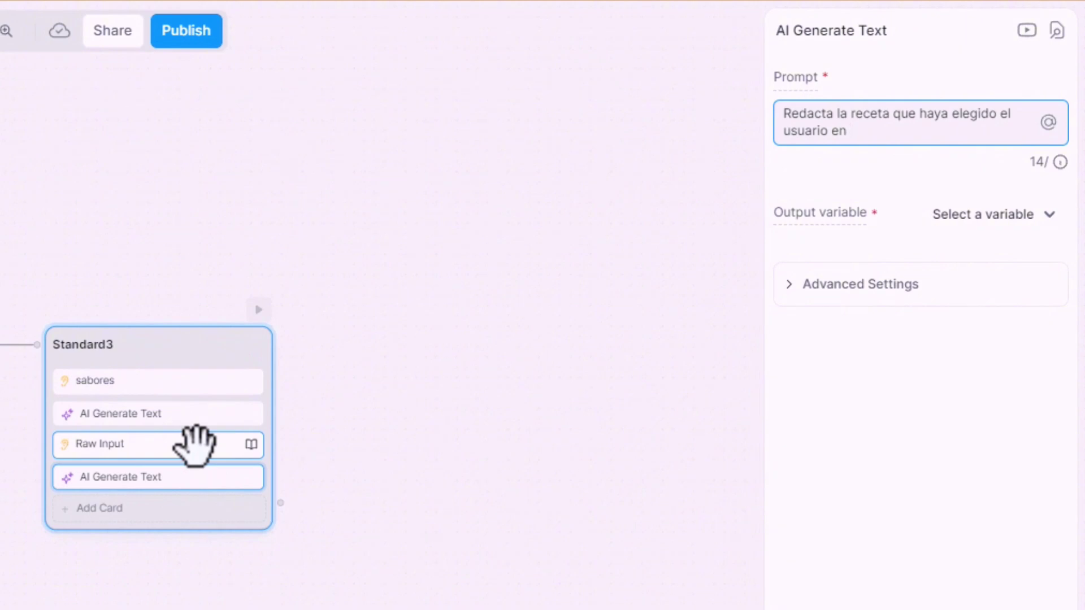
type("{{event.pre")
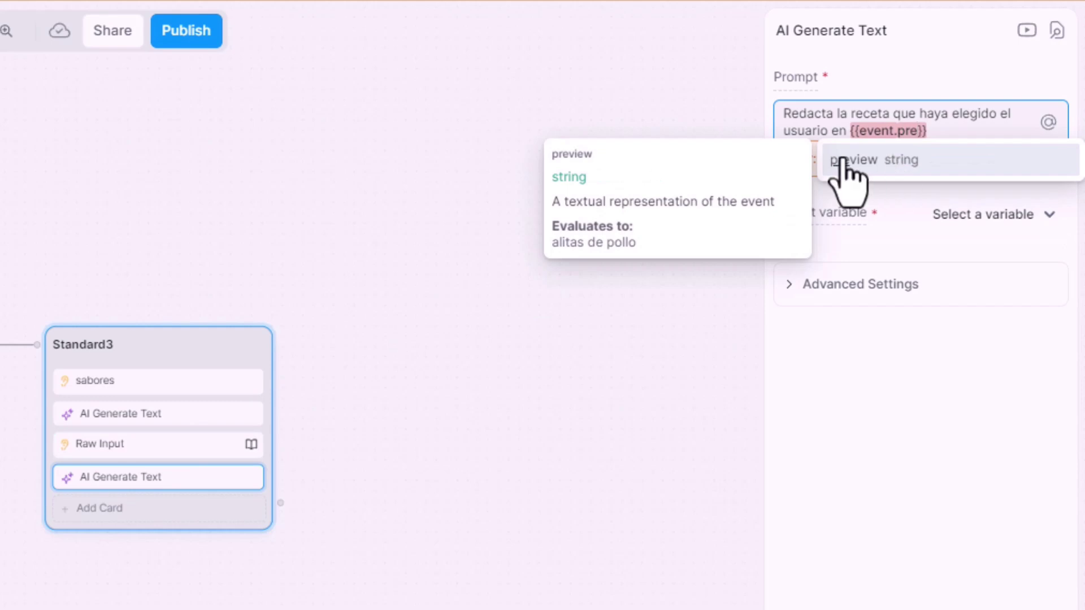
left_click(893, 161)
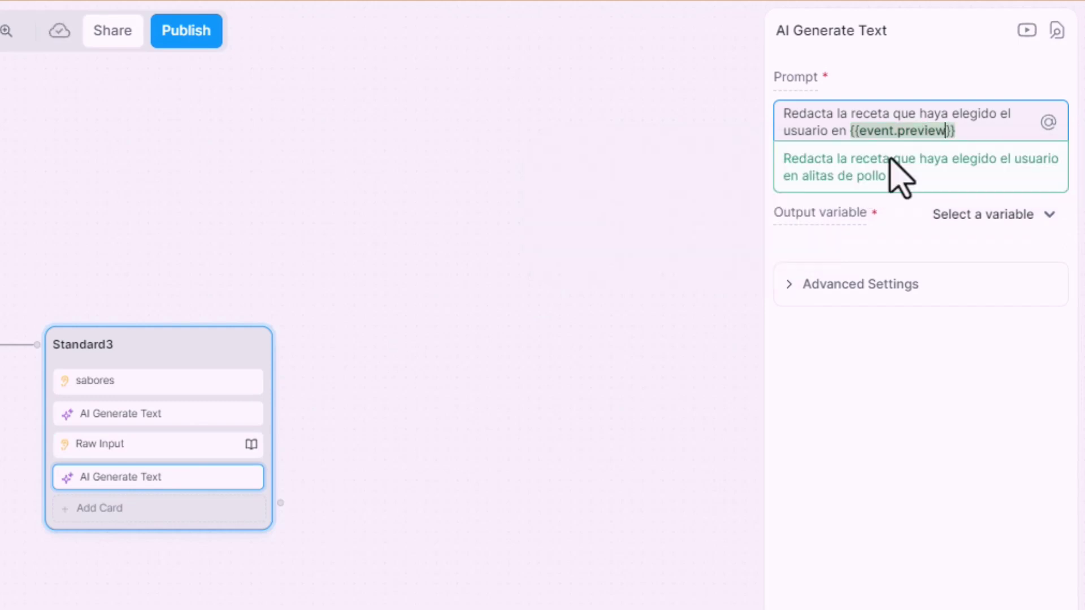
left_click(960, 588)
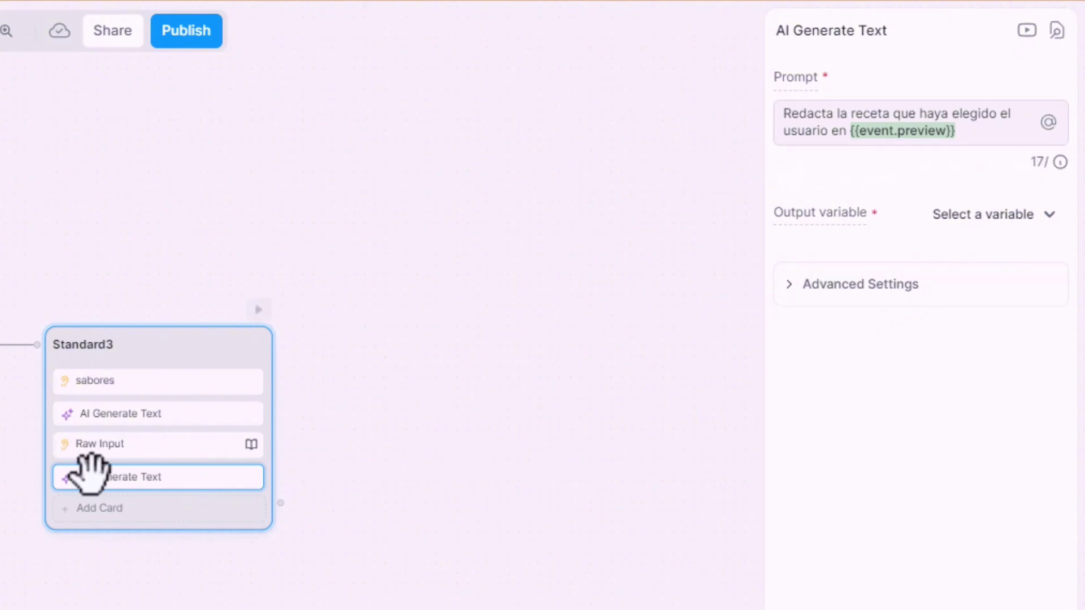
Store the output of Standard3's last AI Generate Text card in a new workflow variable named receta_elegida.
left_click(241, 502)
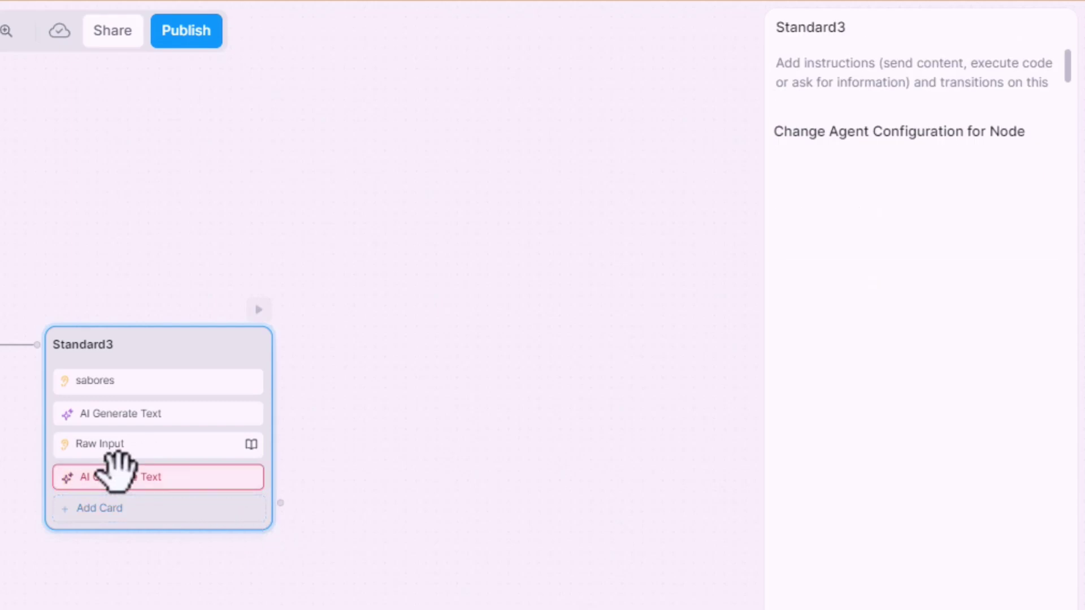
left_click(144, 464)
left_click(1020, 186)
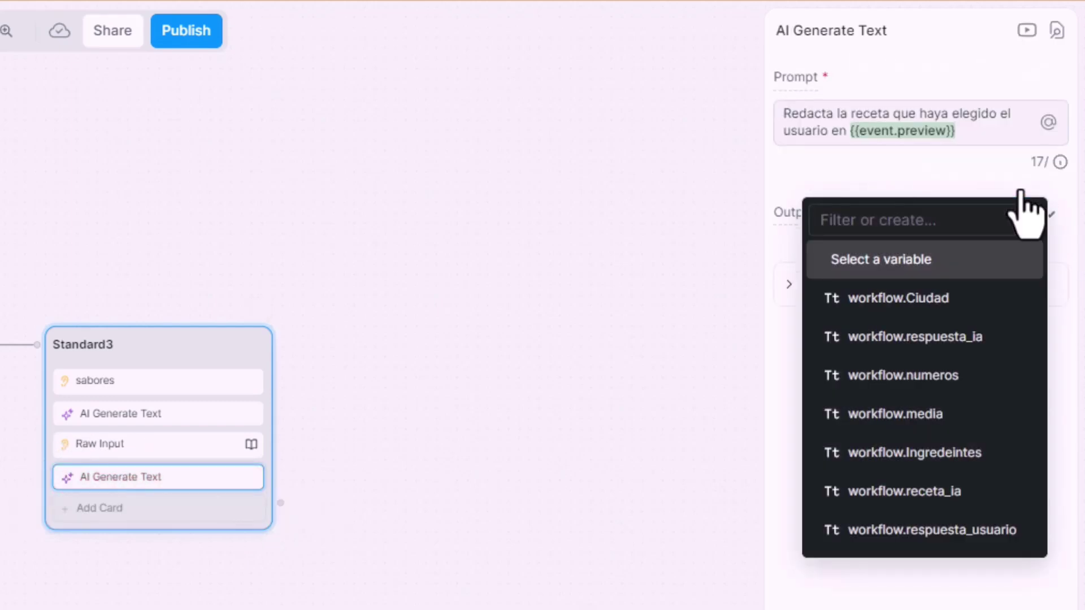
type("receta")
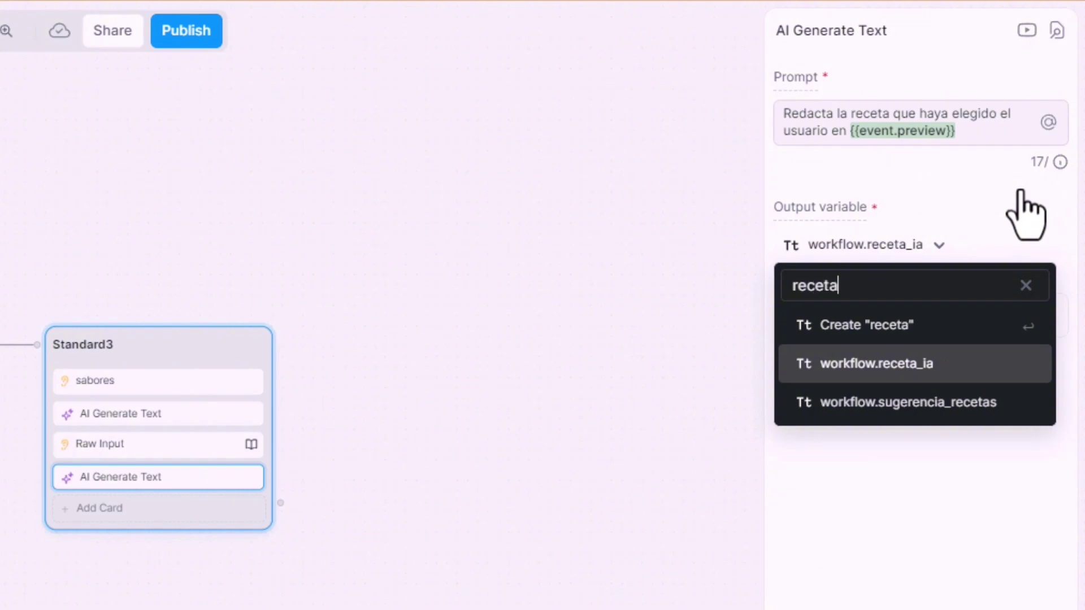
type("_elegida")
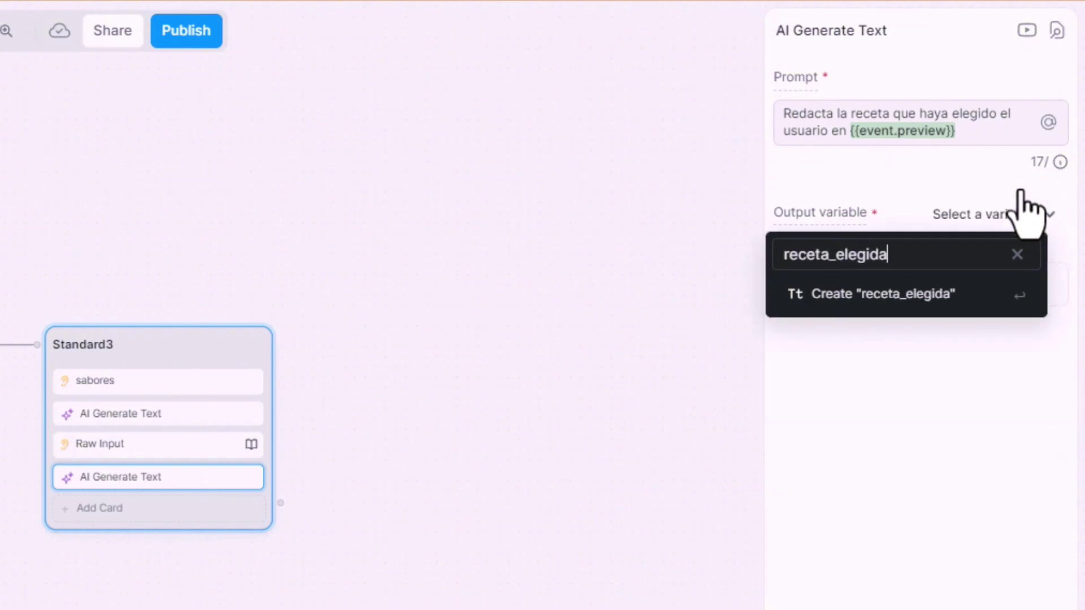
left_click(924, 294)
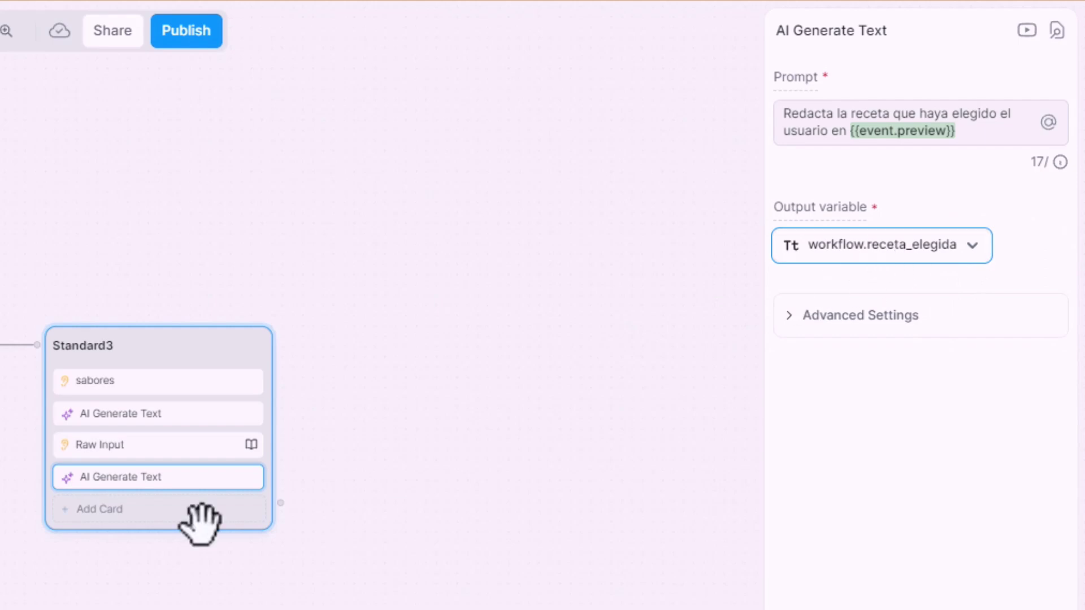
Add a Text card at the end of Standard3 that sends {{workflow.receta_elegida}}.
left_click(148, 522)
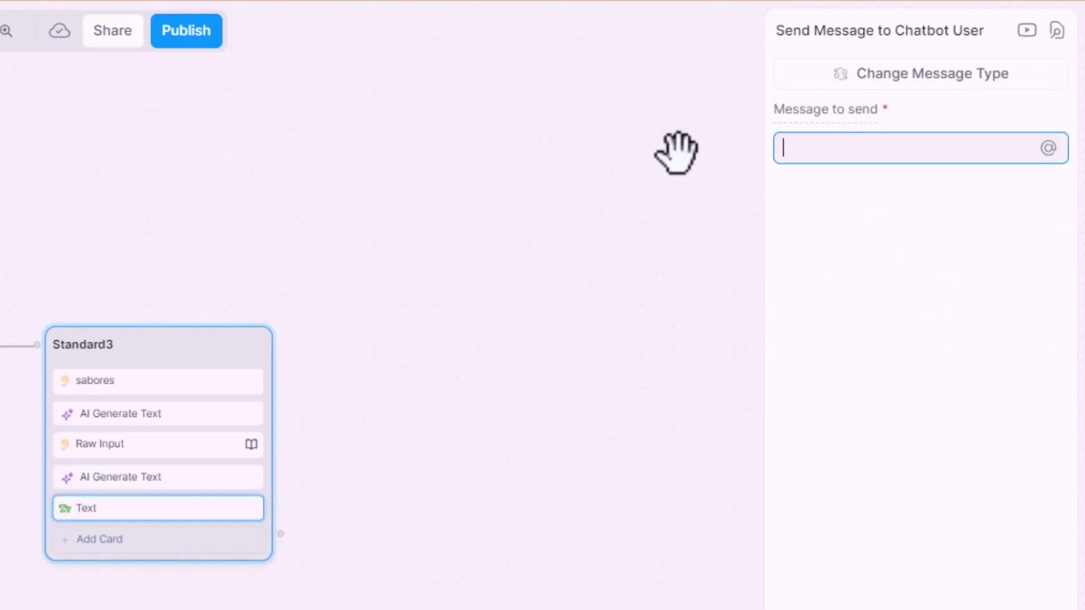
type("{{")
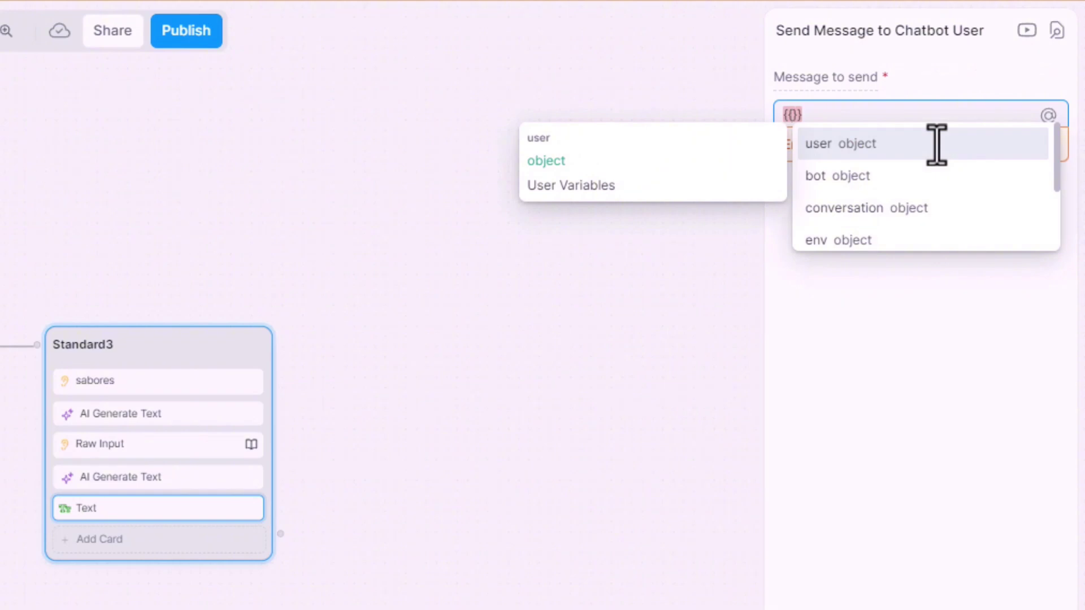
type("work")
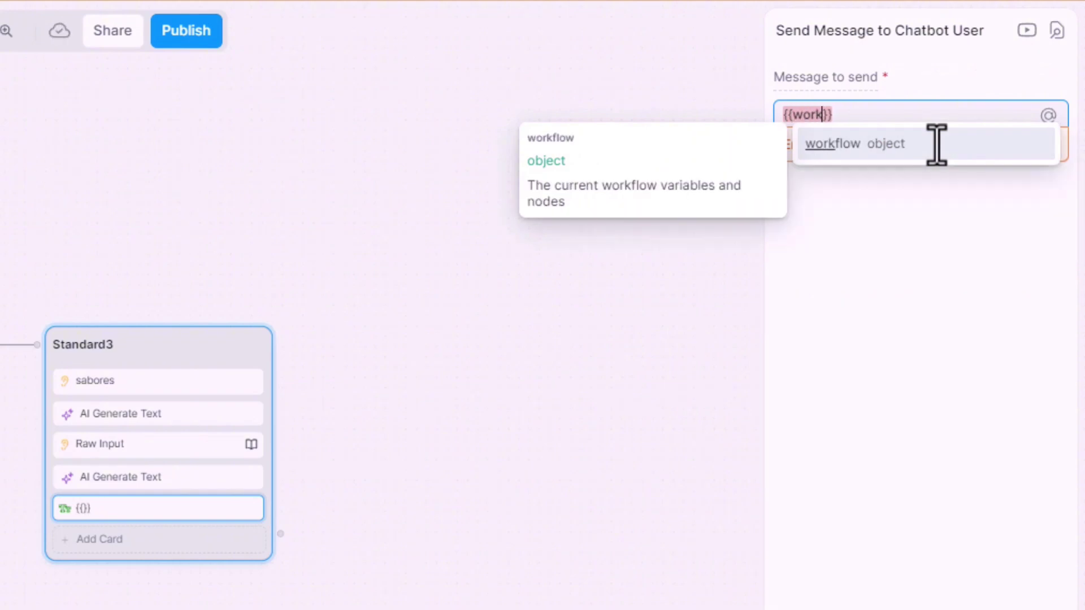
left_click(935, 143)
type(".re")
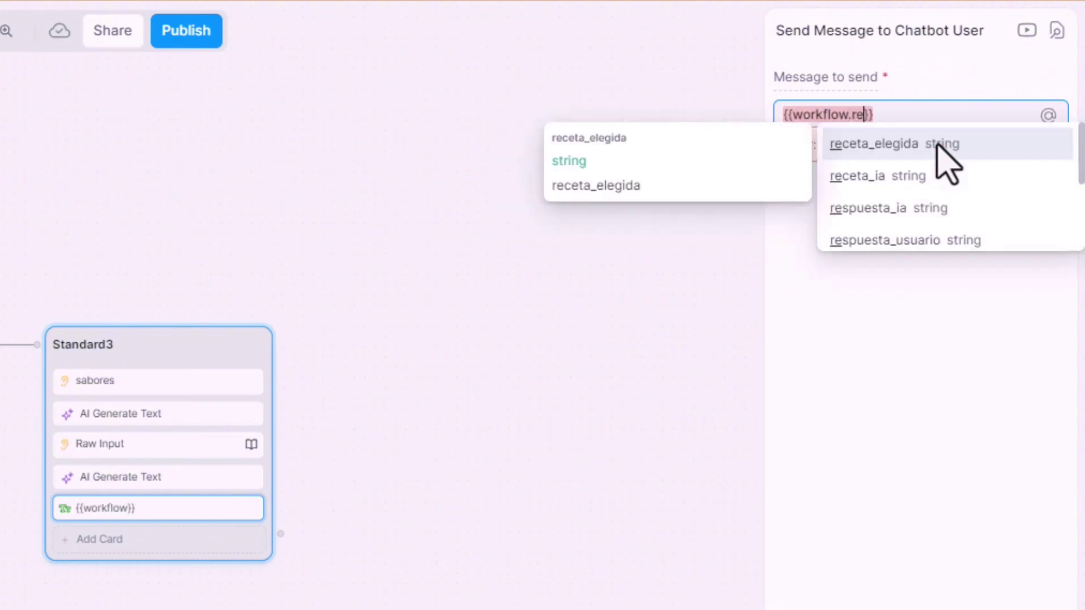
left_click(936, 145)
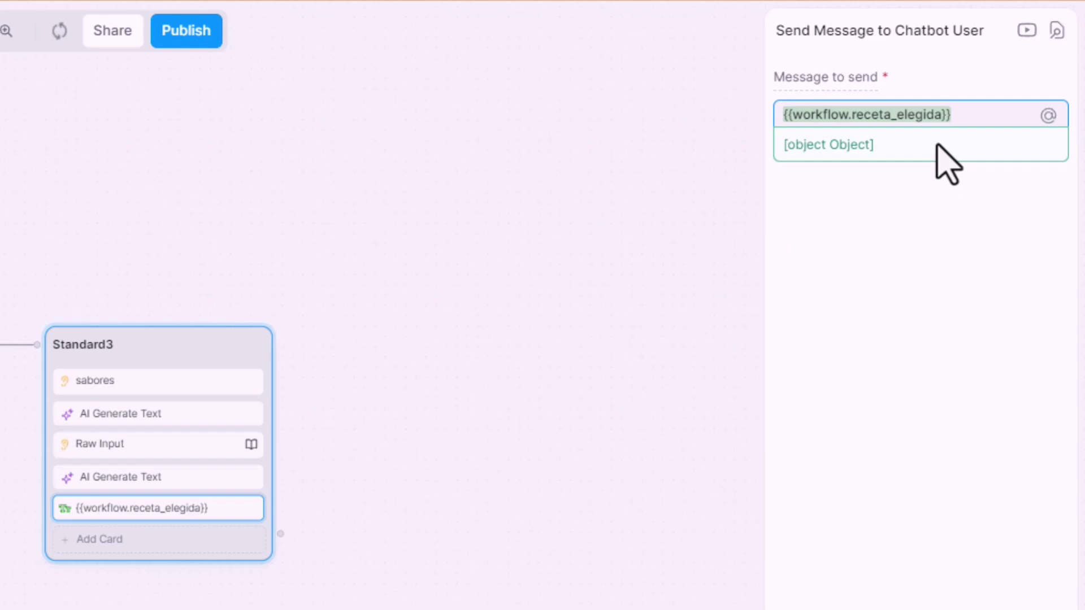
Append "Espero que estta receta haya sido de tu agrado" after the variable in the Text card's message.
type("Espero que estta r")
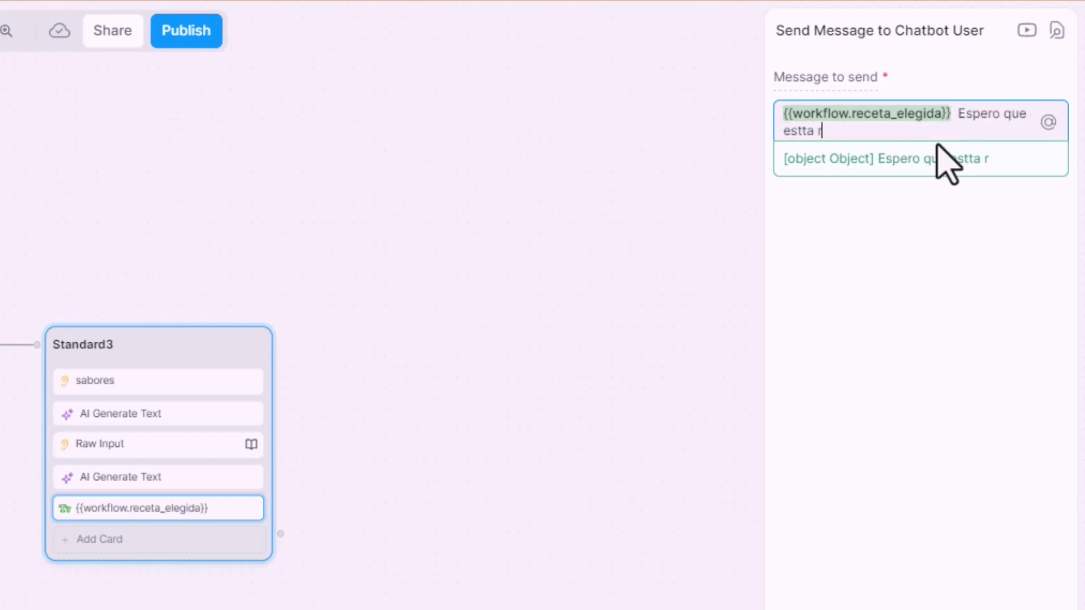
type("eceta hay")
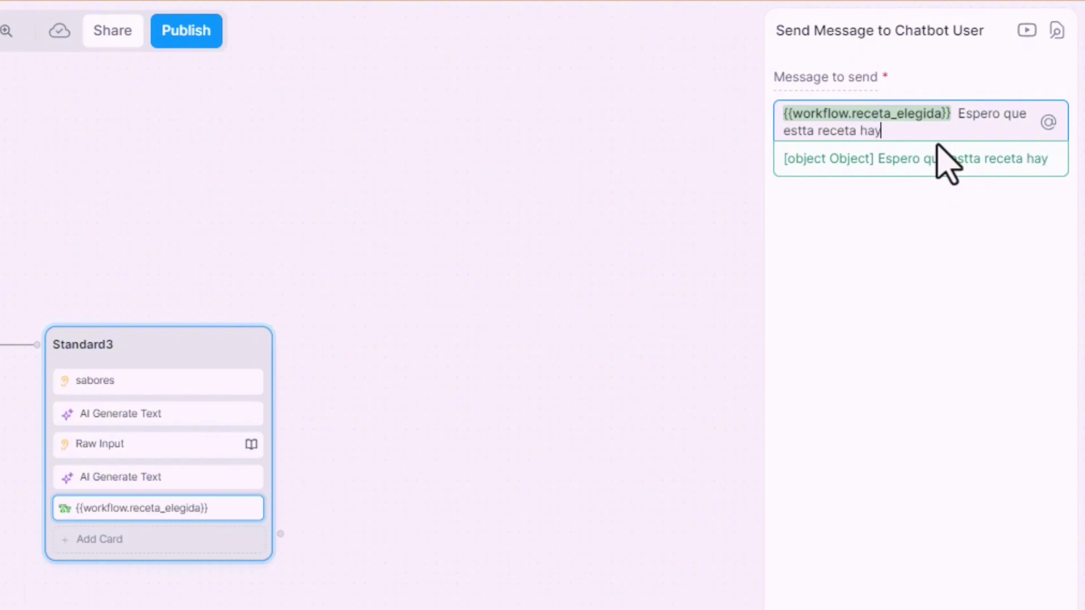
type("a sido de tu agrado")
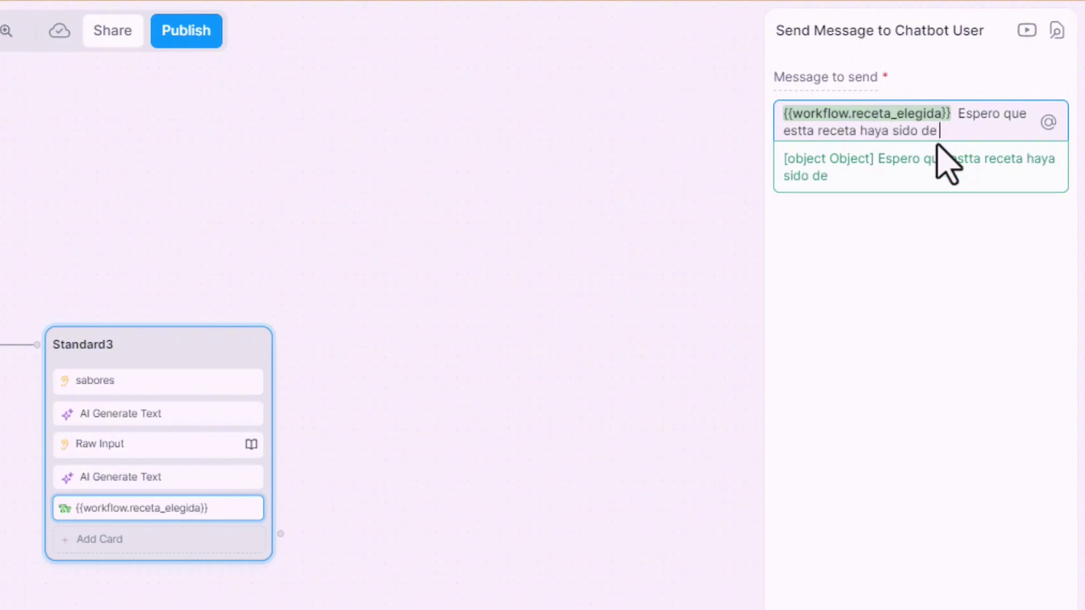
left_click(511, 585)
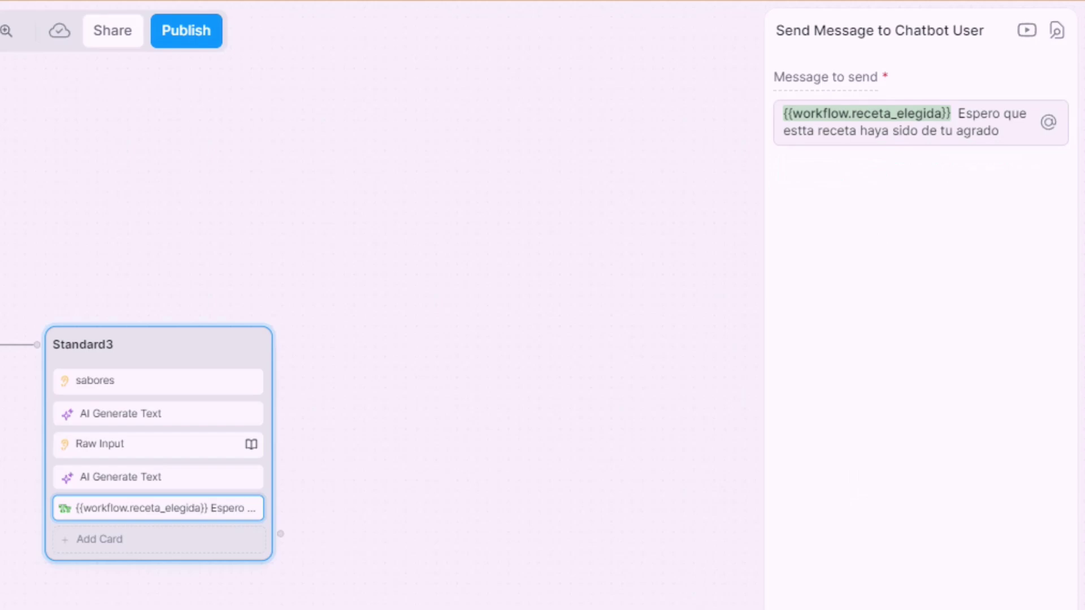
Connect Standard3's output to the End node and spread out the End, Standard3 and Standard2 nodes on the canvas.
left_click(484, 552)
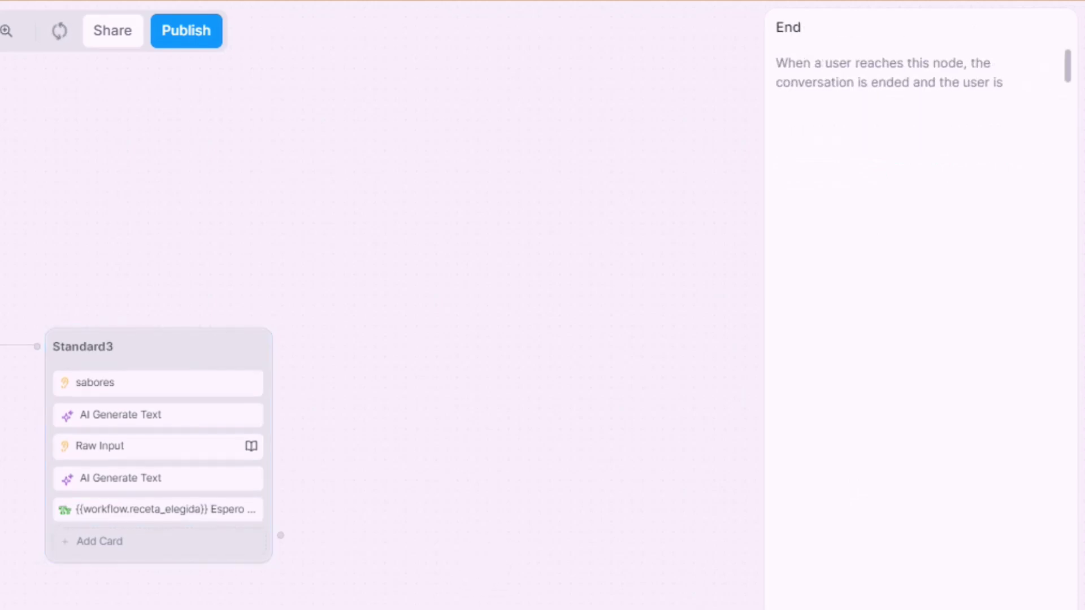
left_click_drag(280, 538, 403, 609)
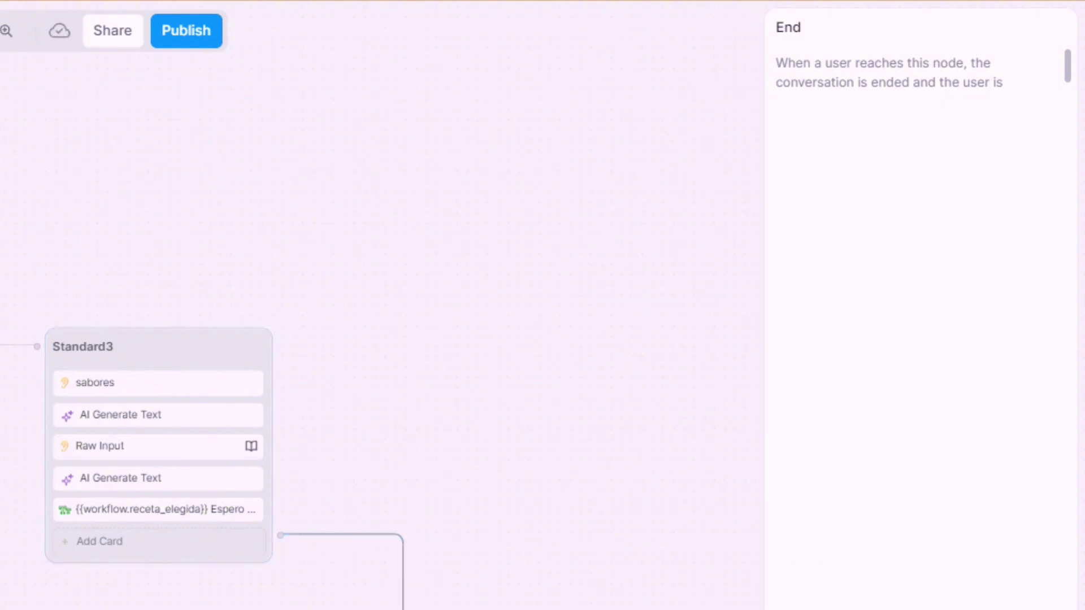
left_click_drag(569, 609, 594, 572)
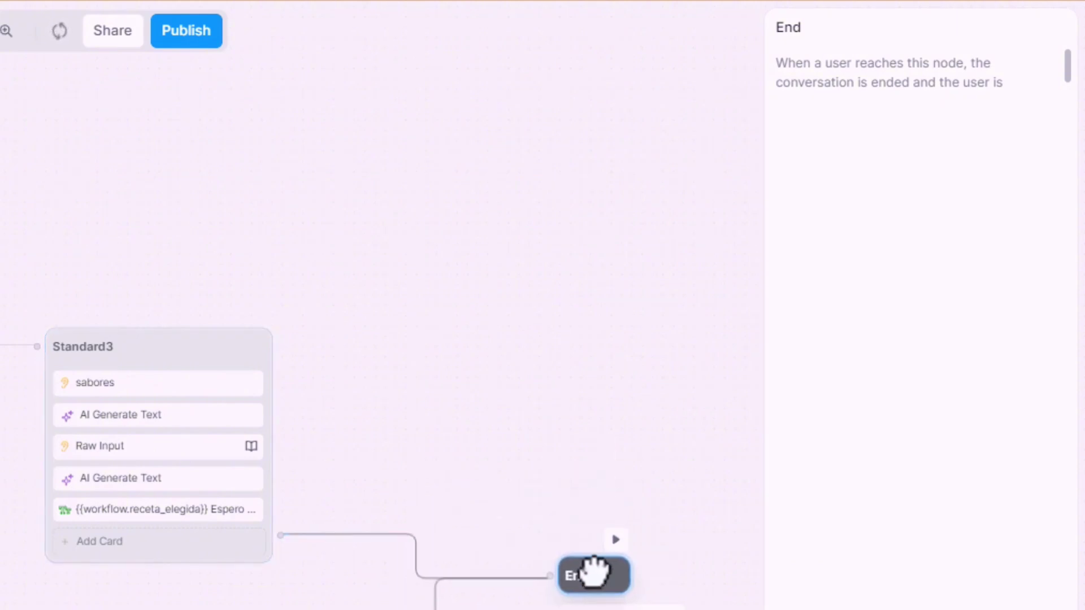
left_click_drag(158, 355, 220, 195)
left_click(415, 508)
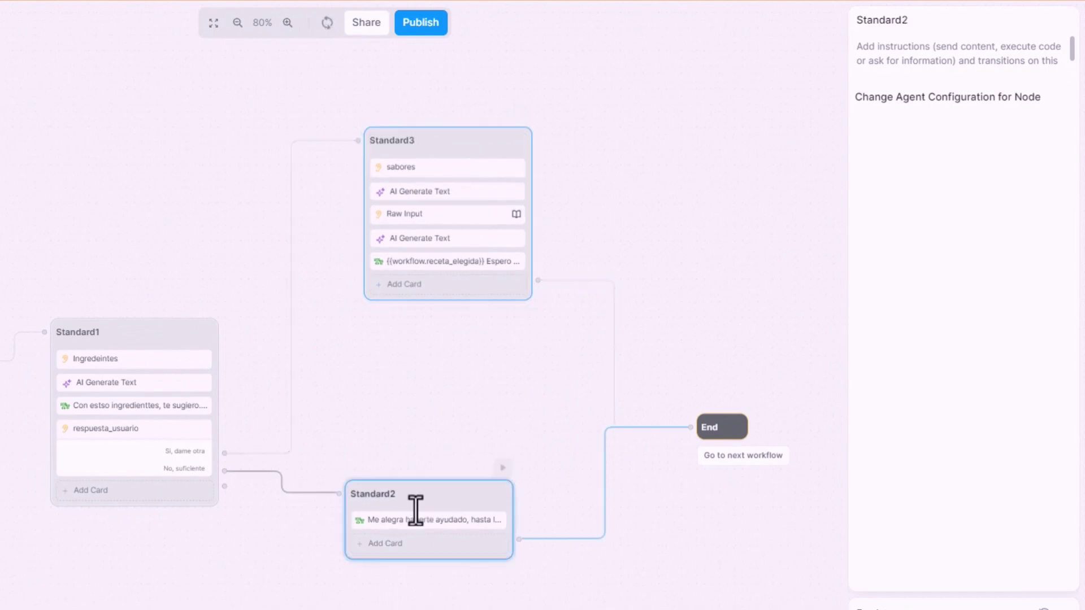
left_click_drag(415, 509, 378, 516)
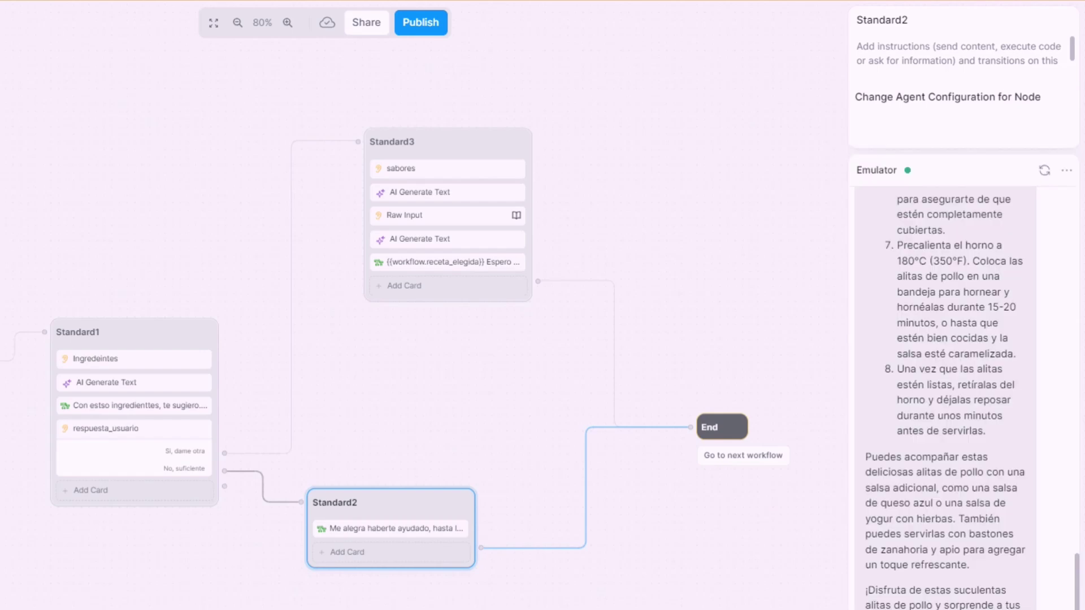
Restart the emulator conversation with "Hola" and send the ingredients lomo de cerdo en tacos, harina de almendras, queso parmesano and verduras.
left_click(1044, 171)
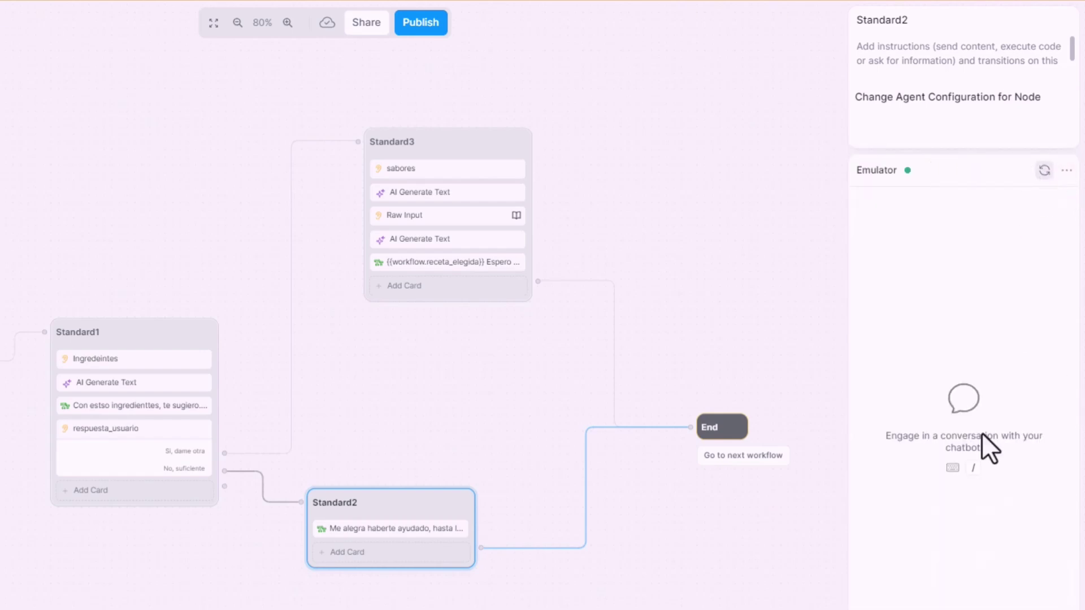
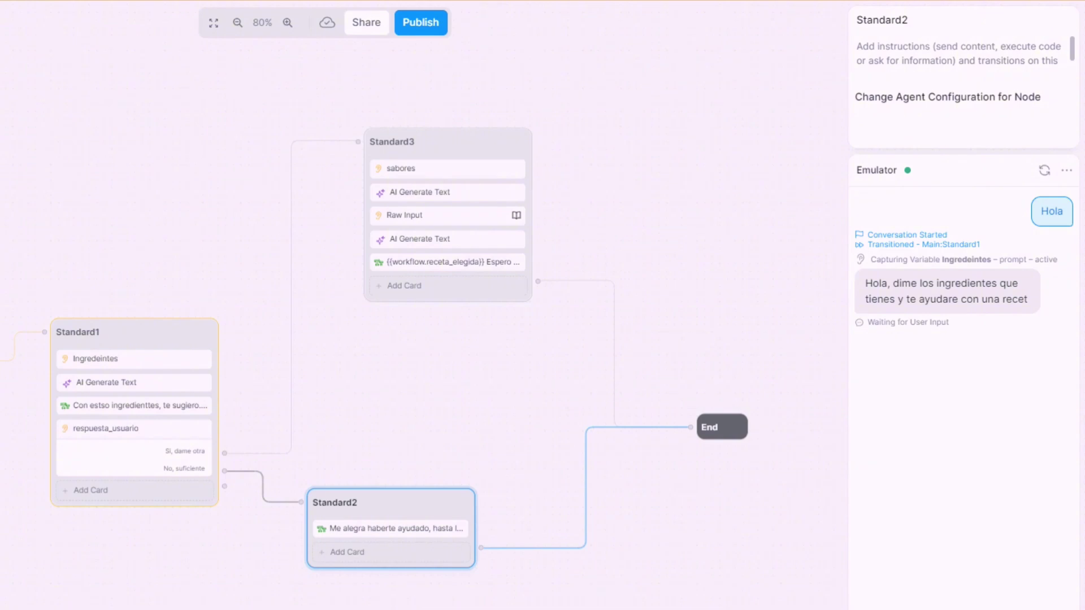
key("Return")
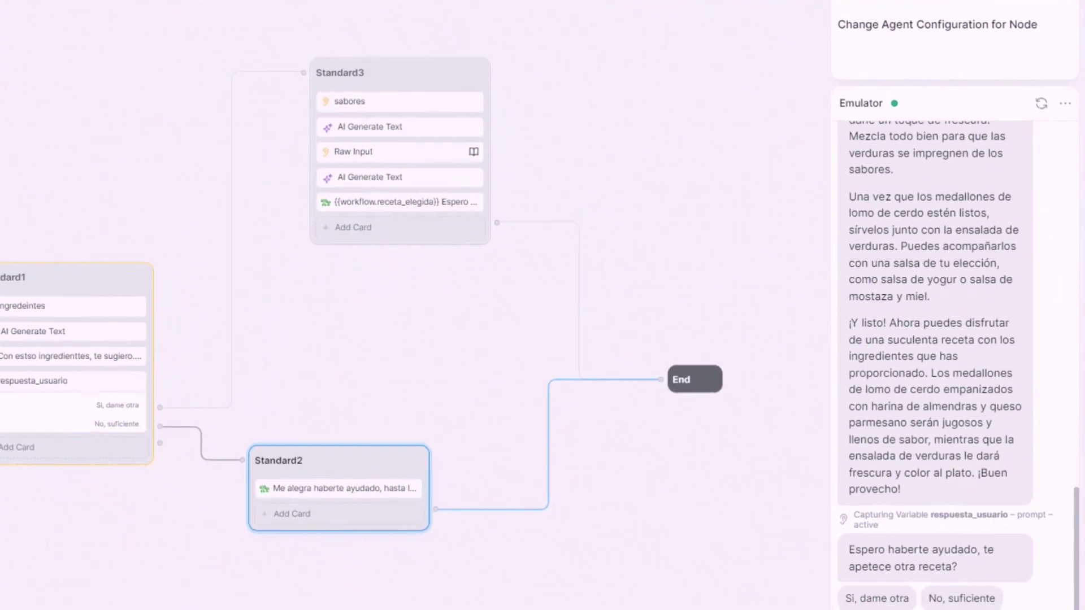
Read through the generated recipe in the emulator, from the introduction to the closing question about another recipe.
scroll(937, 362, "up", 15)
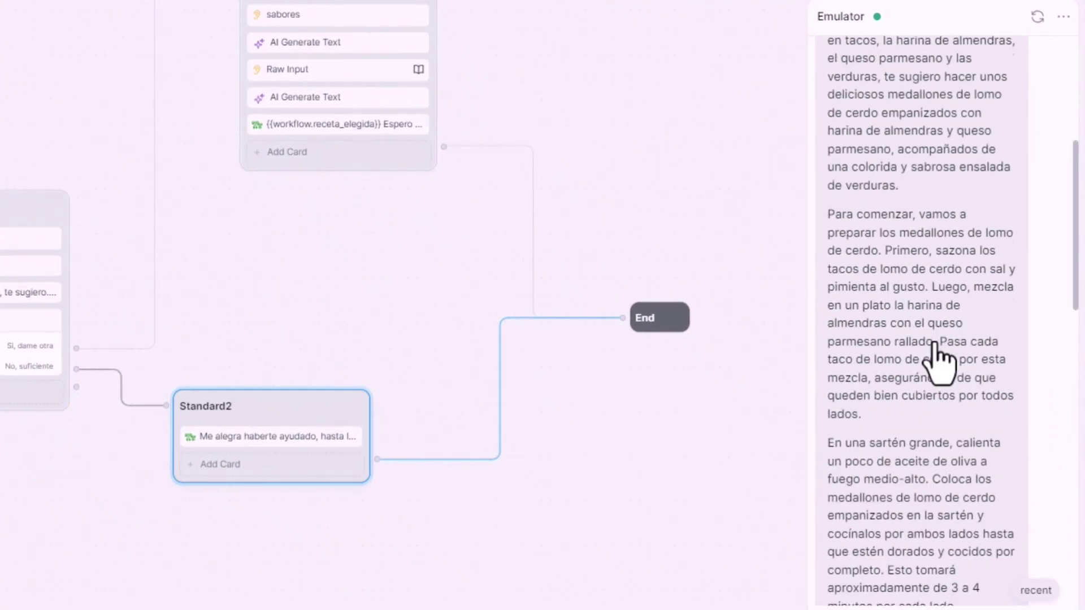
scroll(985, 235, "down", 2)
scroll(988, 356, "down", 2)
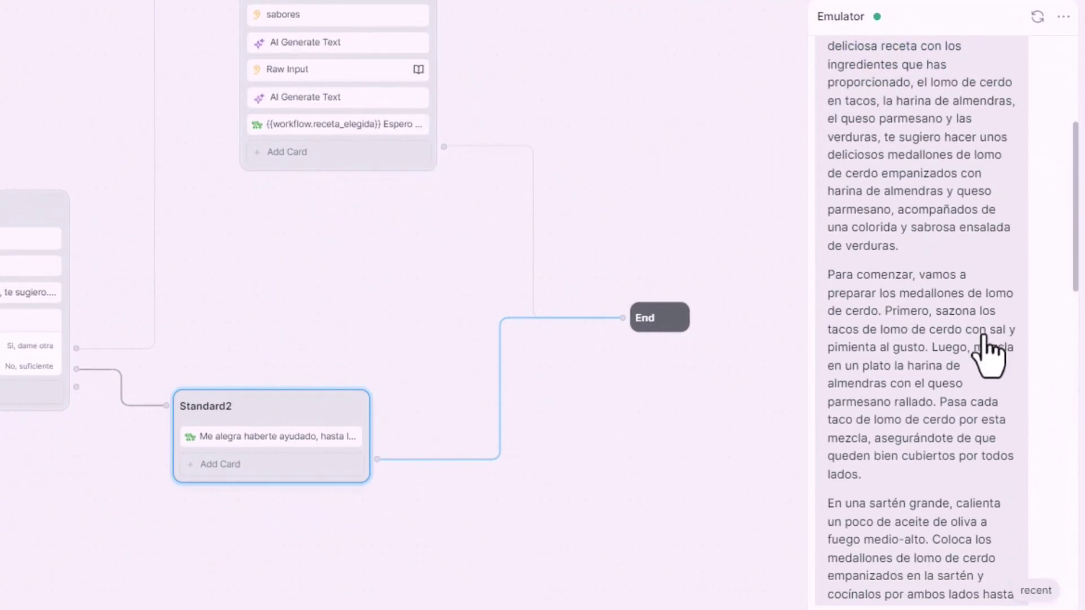
scroll(986, 345, "up", 2)
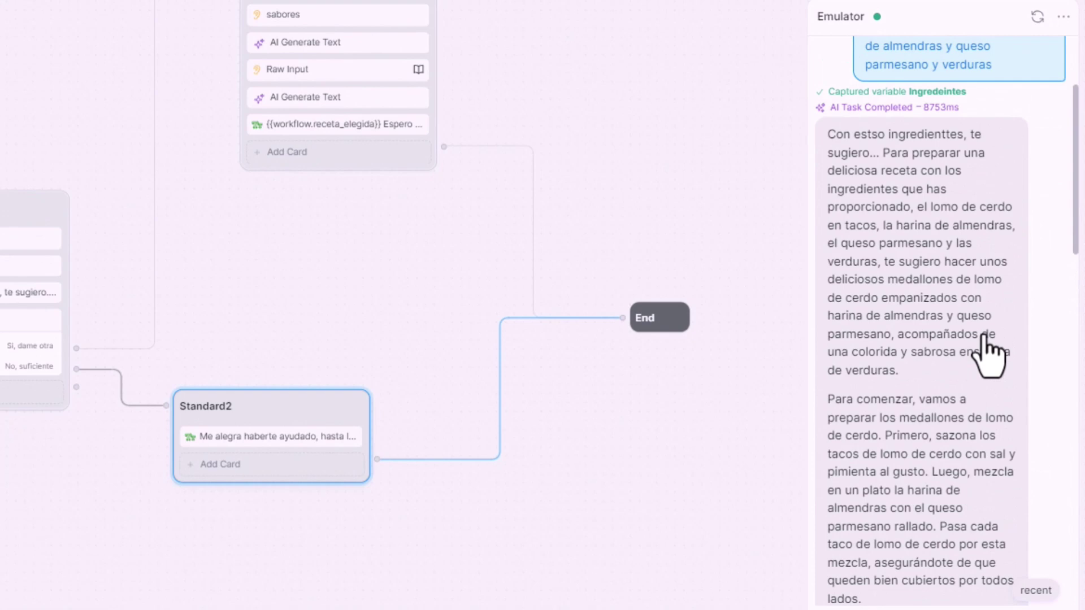
scroll(988, 356, "down", 2)
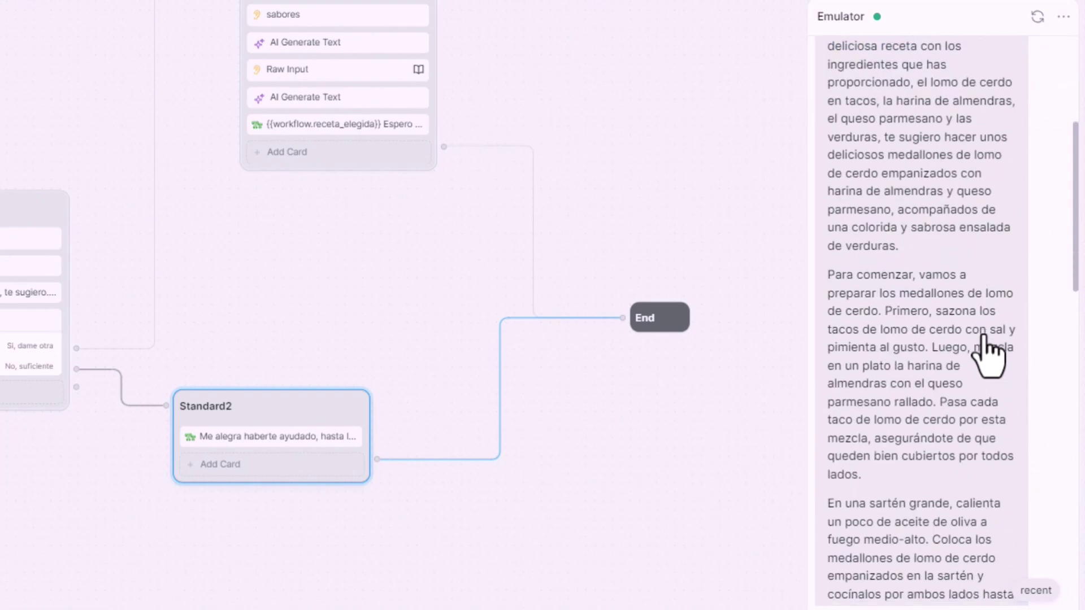
scroll(986, 345, "down", 1)
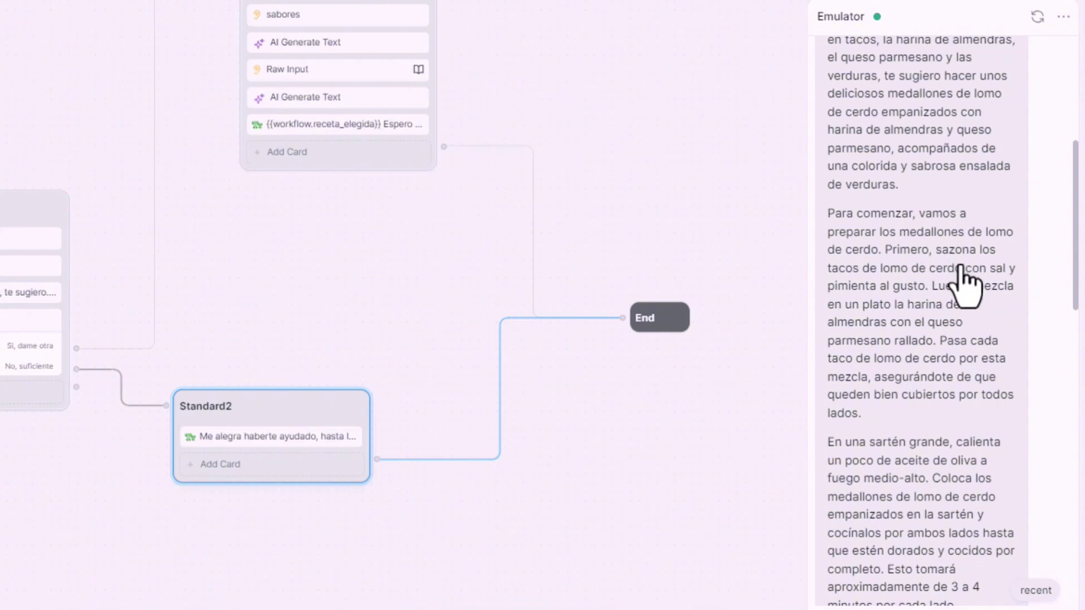
scroll(964, 277, "down", 1)
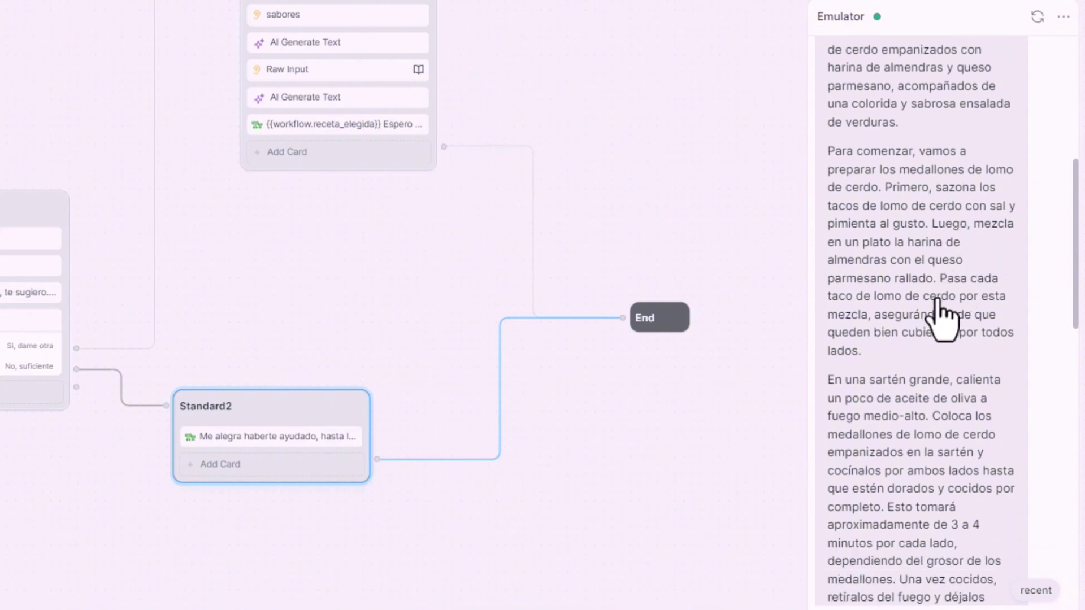
scroll(939, 229, "down", 2)
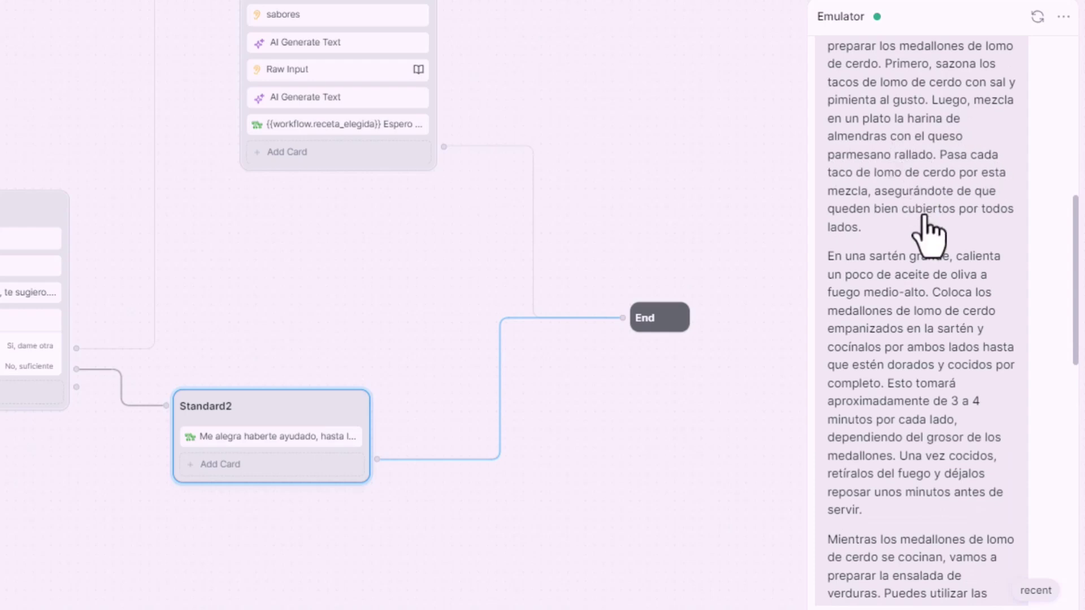
scroll(927, 229, "down", 3)
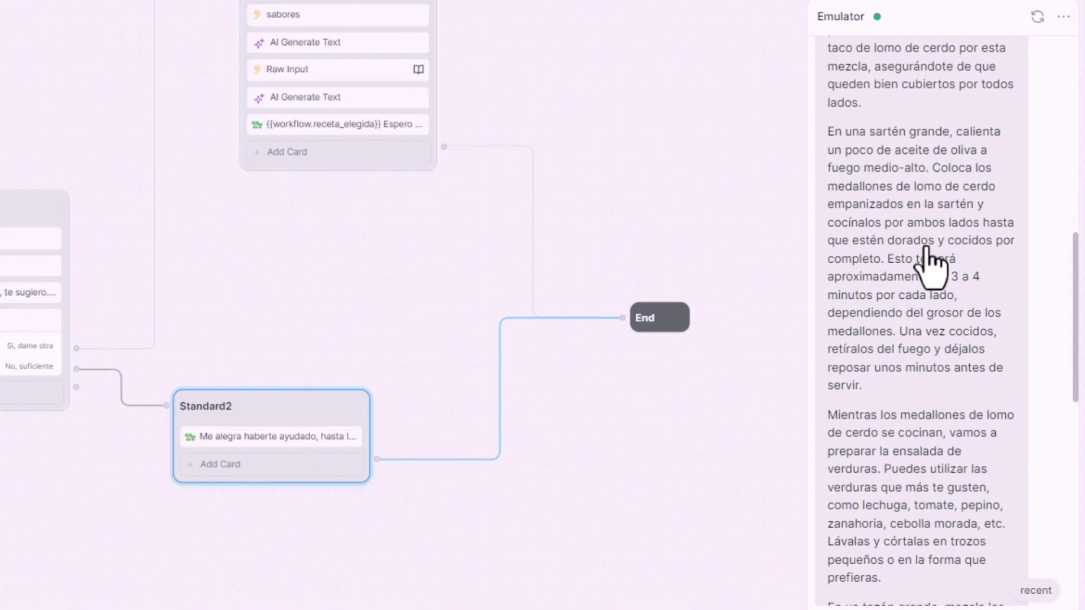
scroll(930, 268, "down", 1)
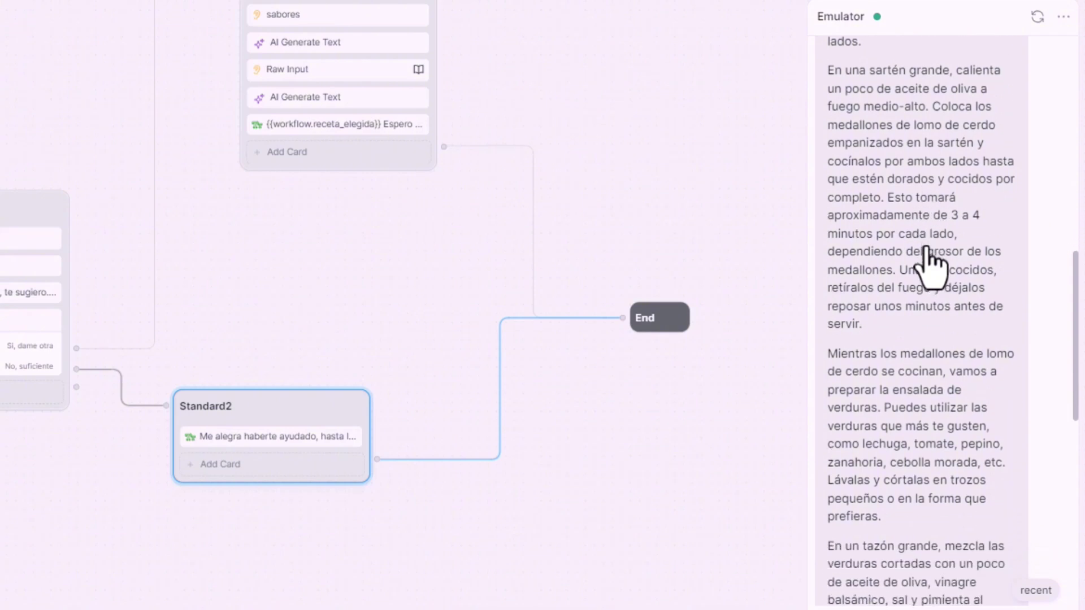
scroll(930, 269, "down", 10)
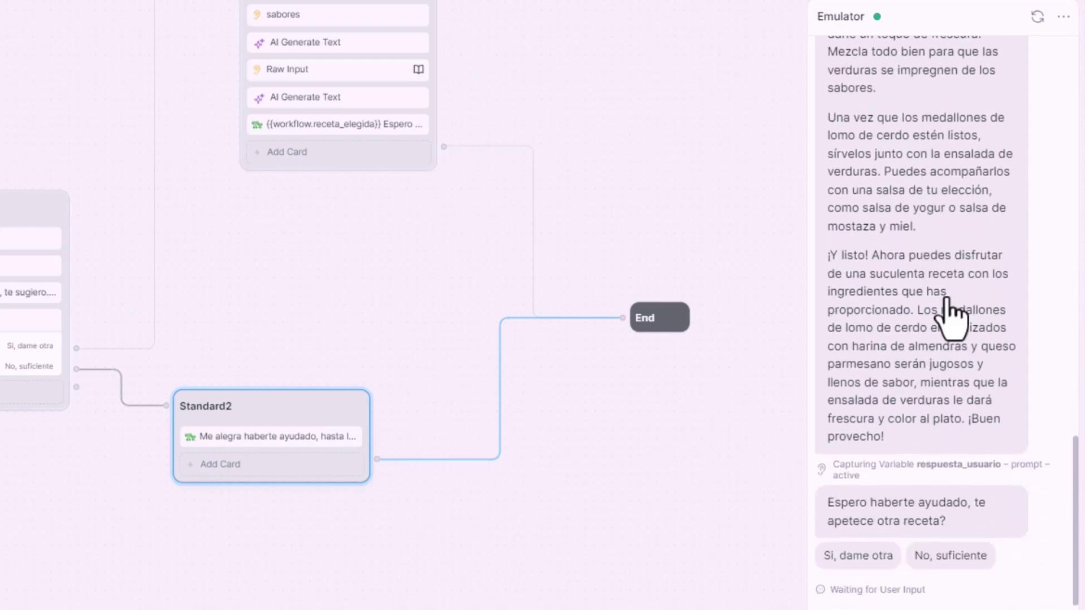
Answer the bot with "Si, dame otra", send umami as the preferred flavour, and review the suggested recipes from the beginning.
left_click(858, 556)
left_click(877, 558)
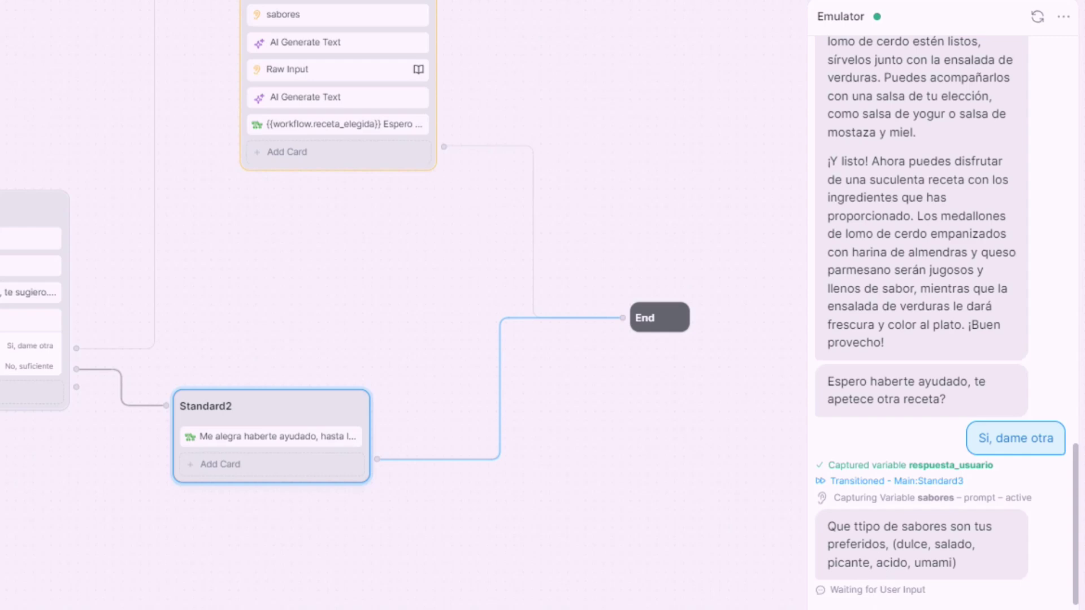
key("Return")
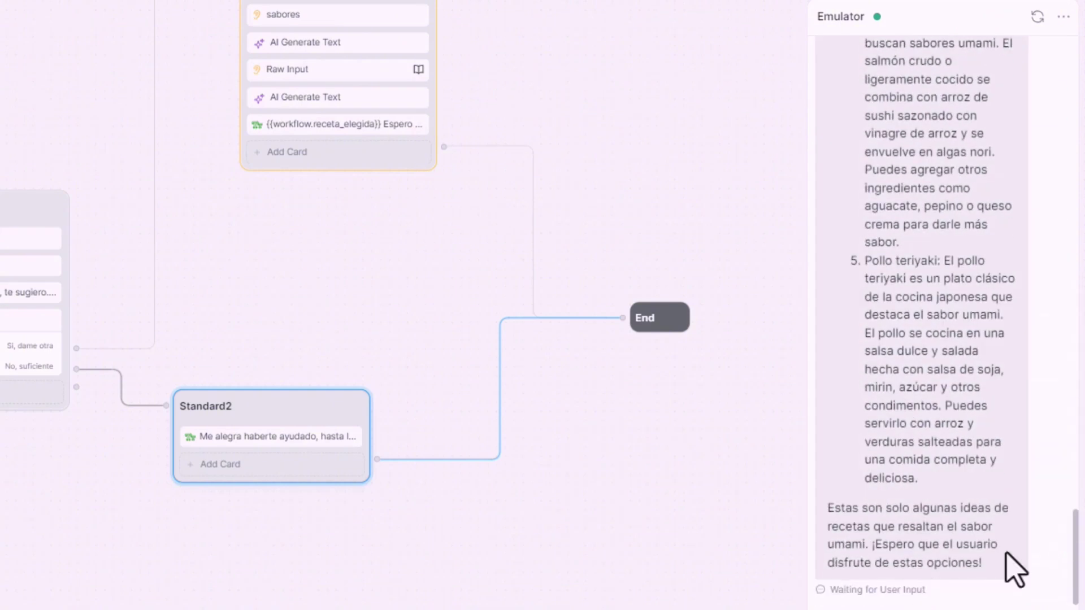
scroll(935, 272, "up", 15)
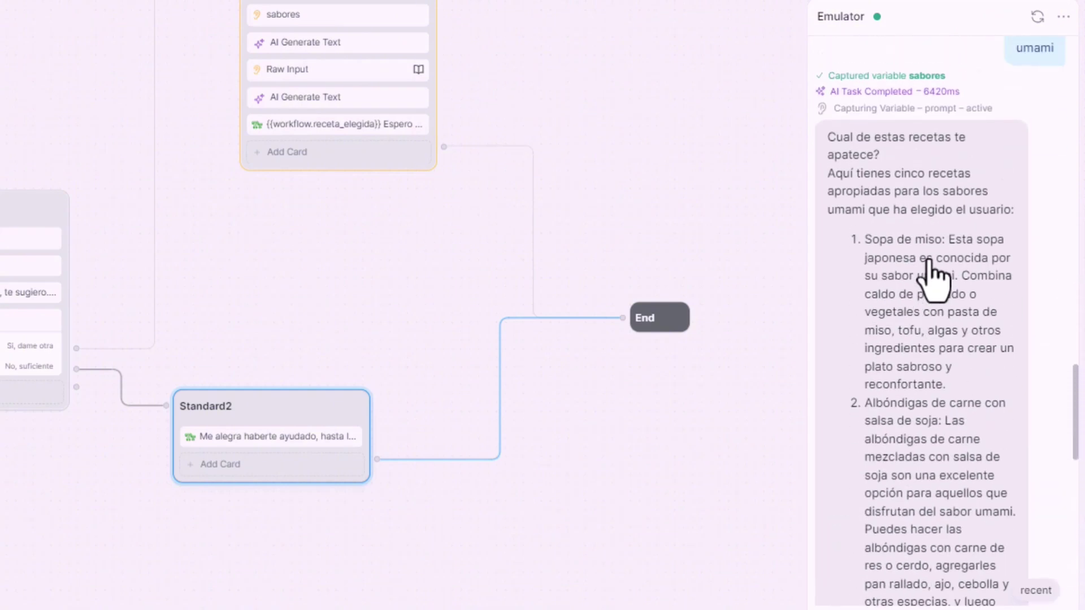
Read the five umami recipe suggestions in the emulator through to the closing remark.
scroll(930, 297, "down", 3)
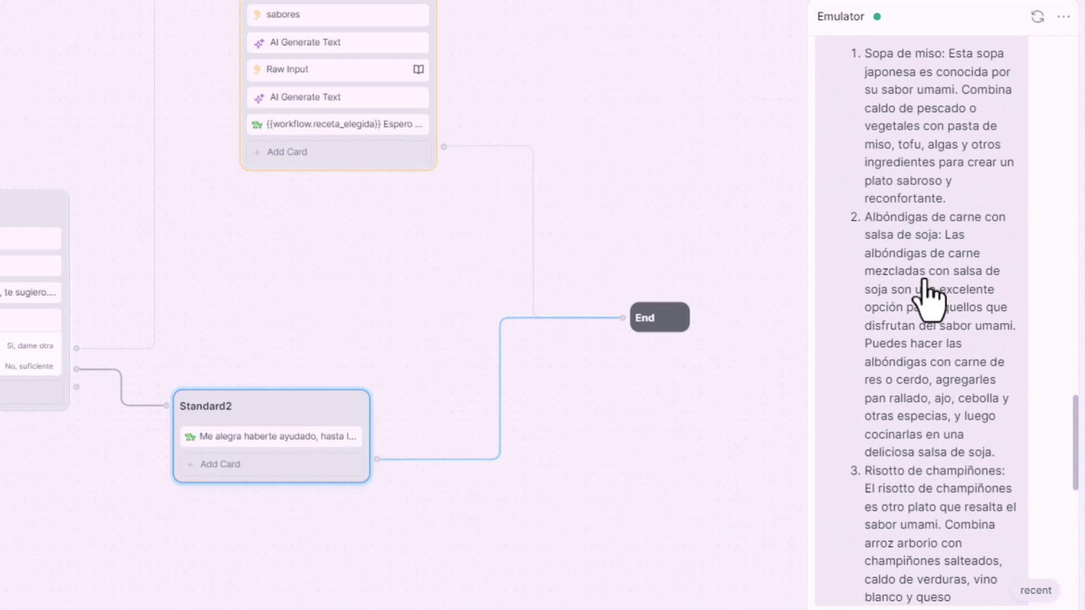
scroll(927, 297, "down", 2)
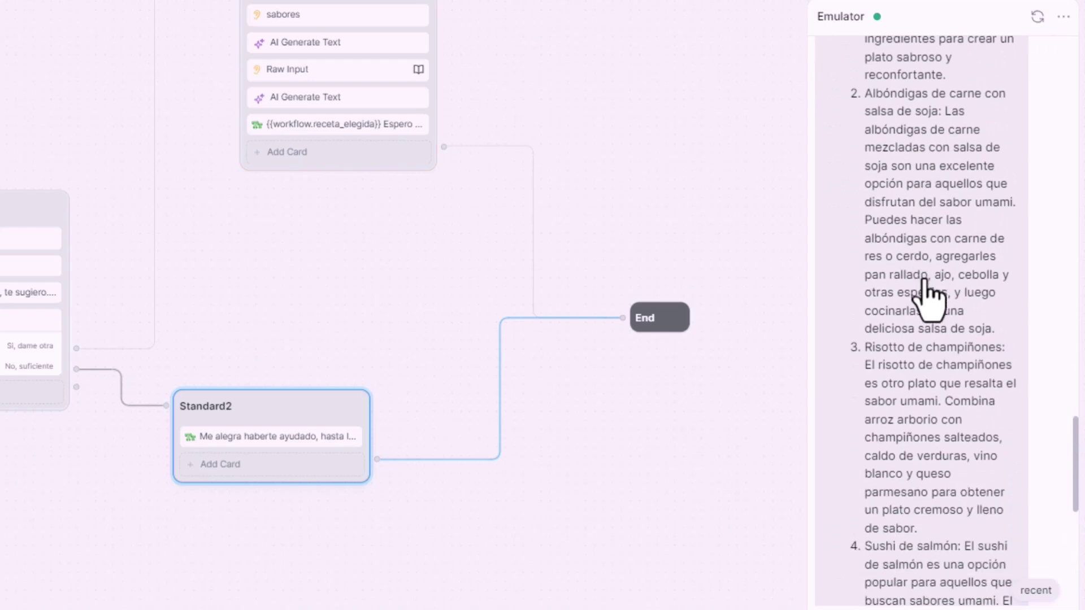
scroll(926, 297, "down", 3)
scroll(926, 297, "down", 3)
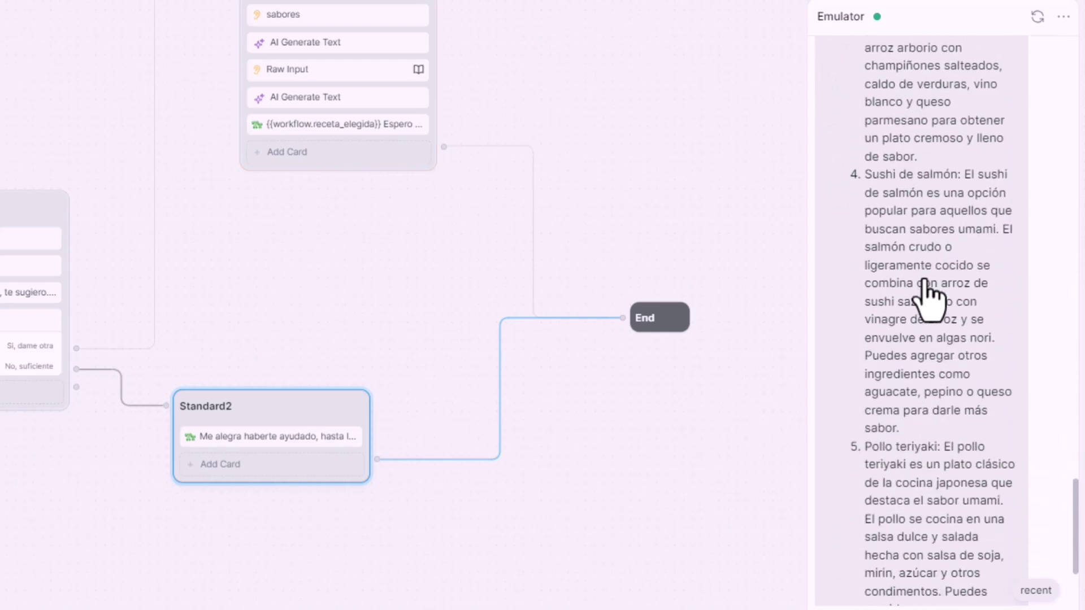
scroll(927, 297, "down", 3)
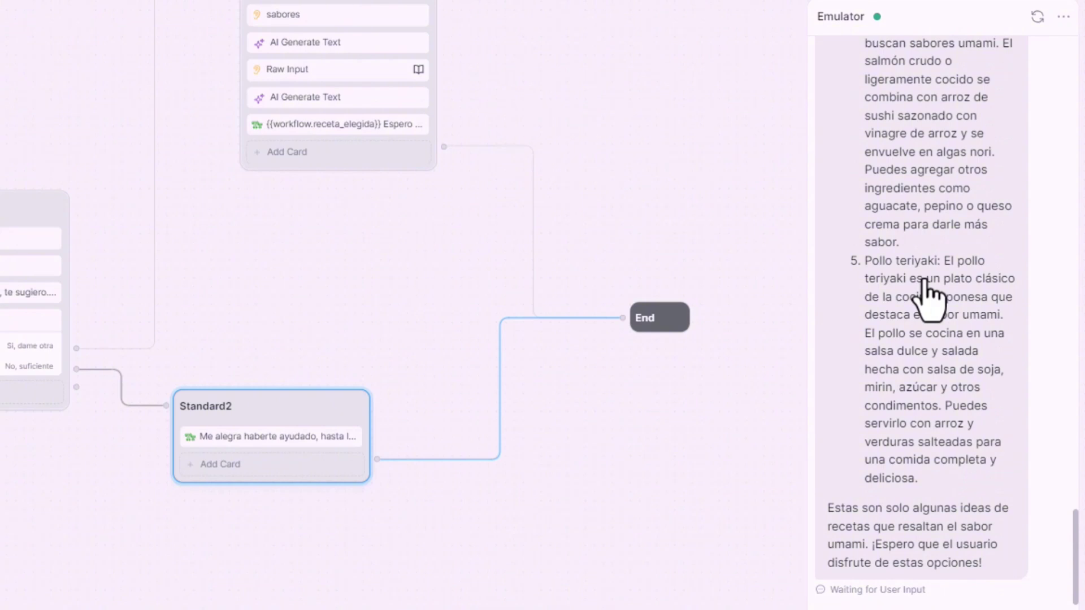
Choose the third suggested recipe by replying "Risotto de champiñones" to the bot in the emulator.
scroll(926, 293, "up", 7)
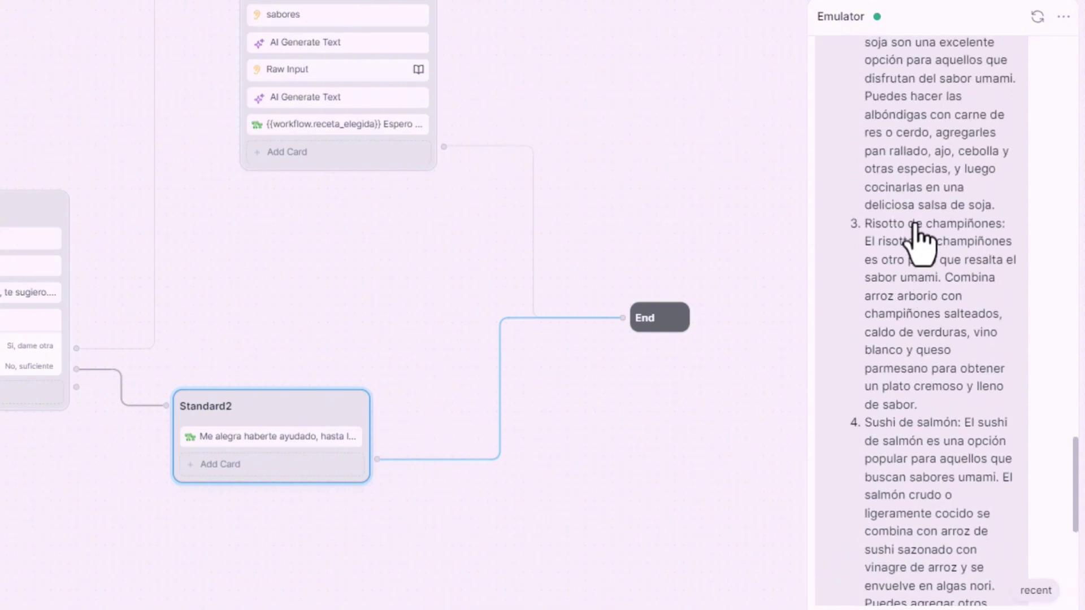
left_click_drag(865, 224, 990, 239)
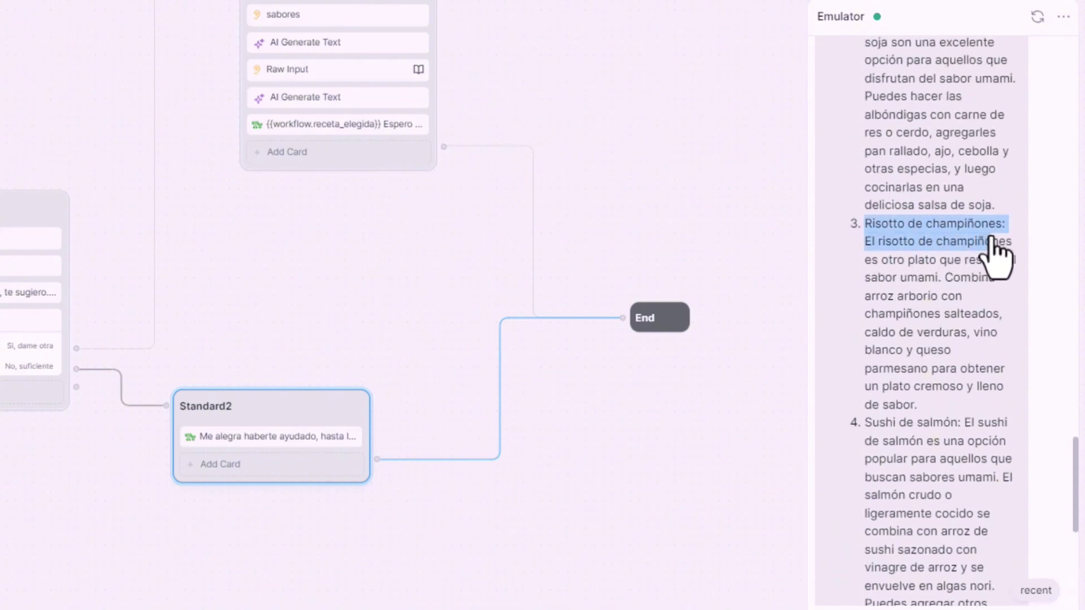
left_click(932, 271)
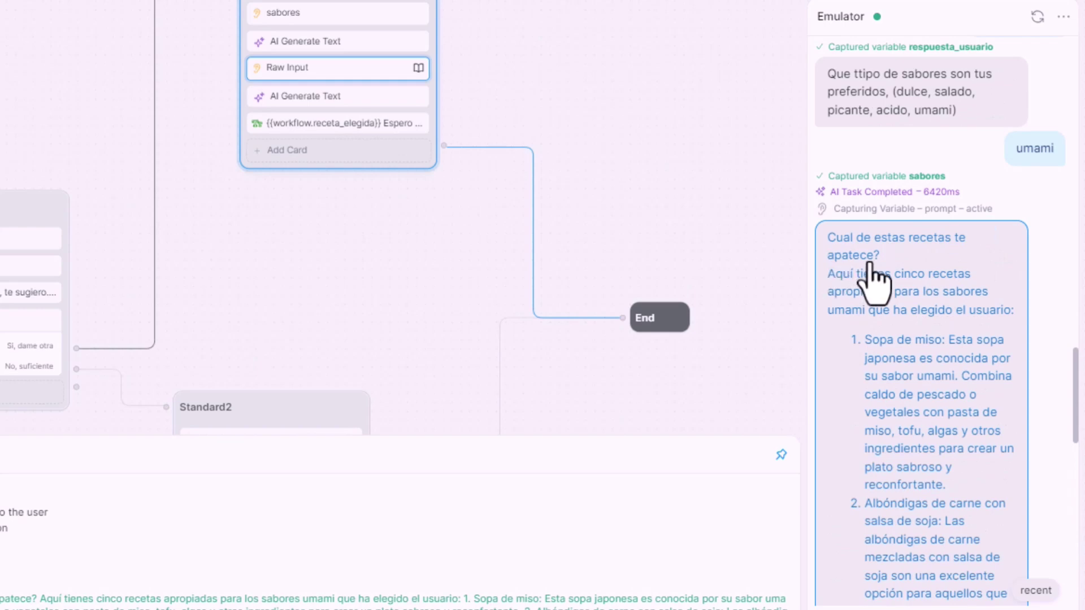
scroll(935, 552, "down", 10)
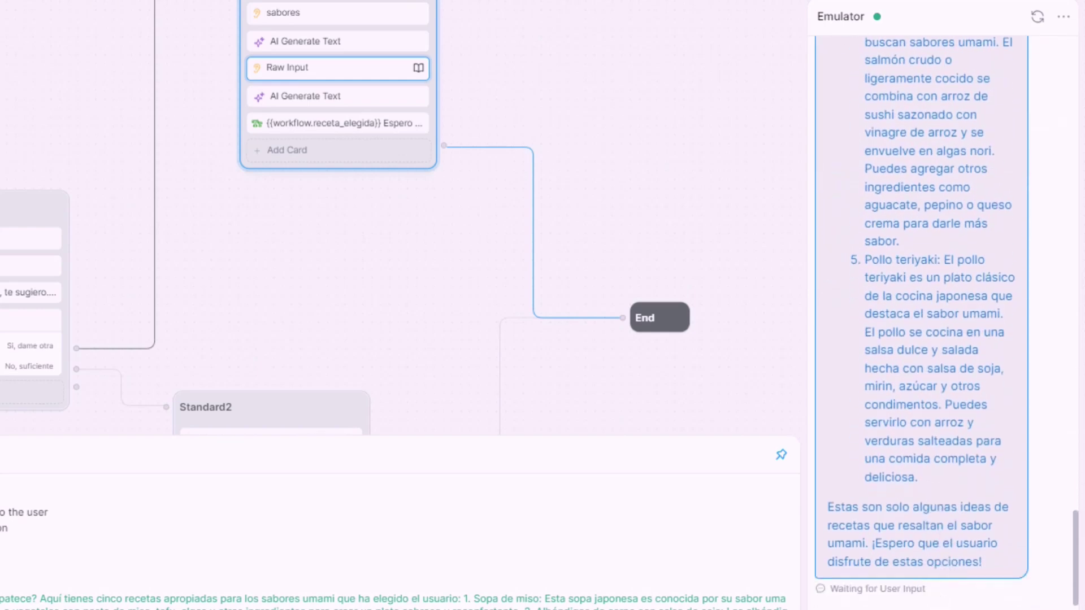
key("Return")
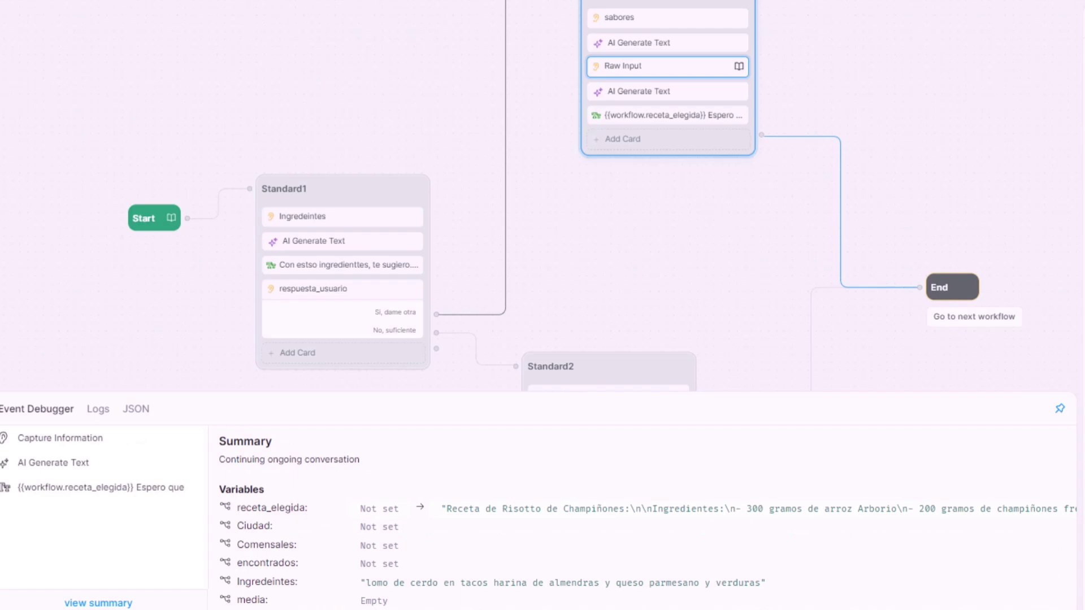
Examine the conversation's variables and the debug logs, expanding the final billed-tokens entry to see its cost breakdown.
scroll(584, 562, "down", 3)
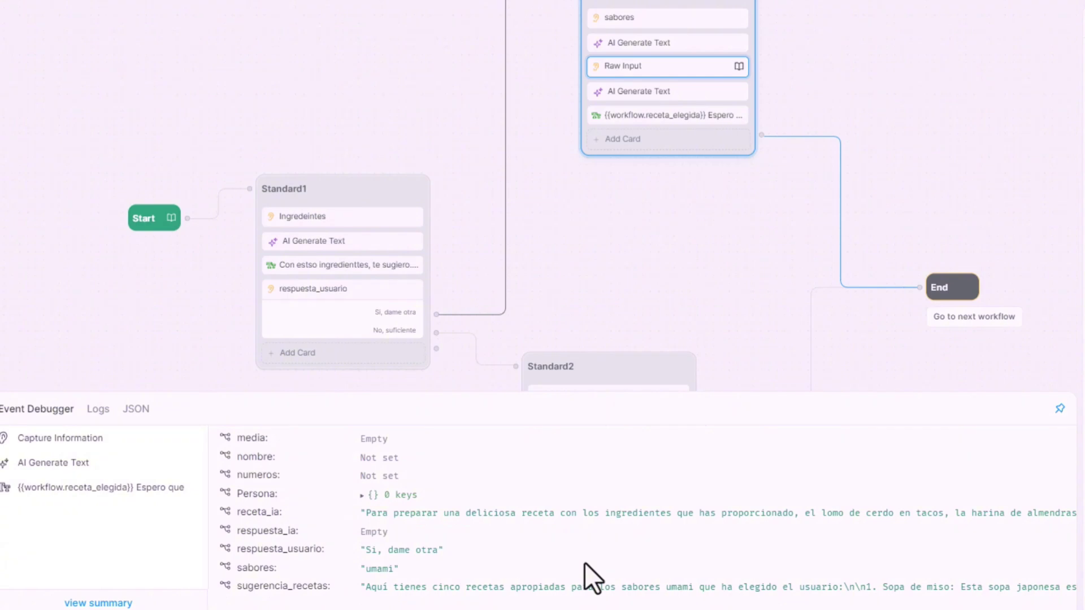
left_click(98, 409)
scroll(685, 525, "down", 10)
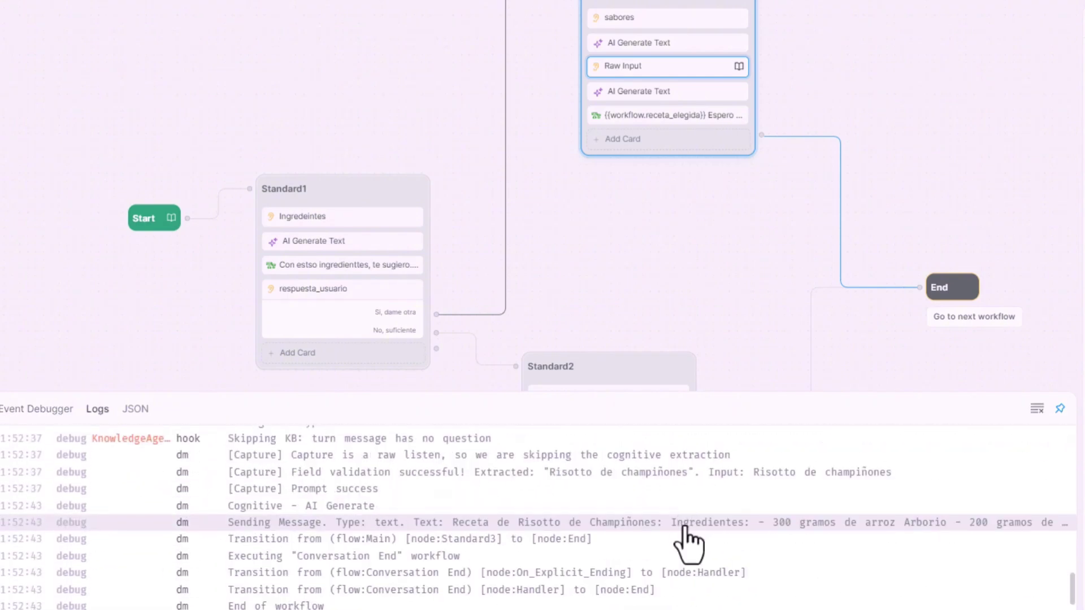
scroll(687, 542, "down", 1)
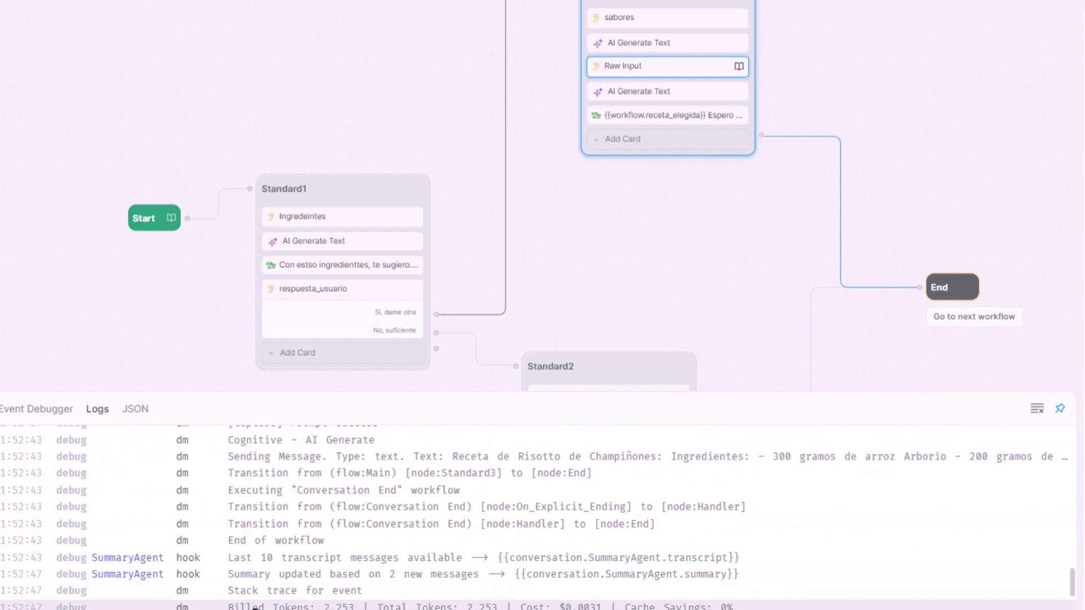
left_click(333, 603)
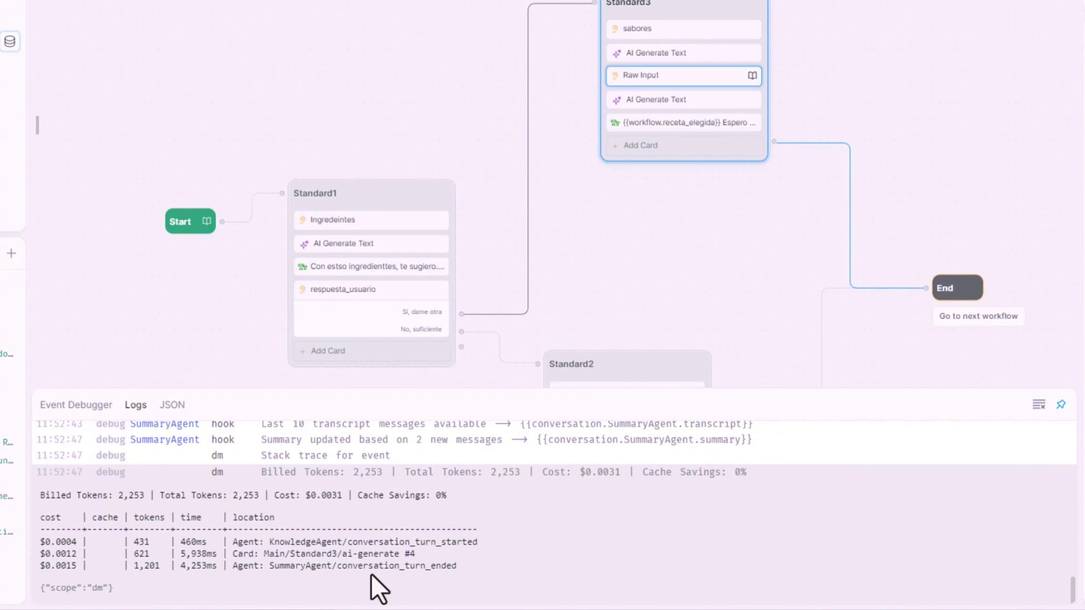
mouse_move(822, 295)
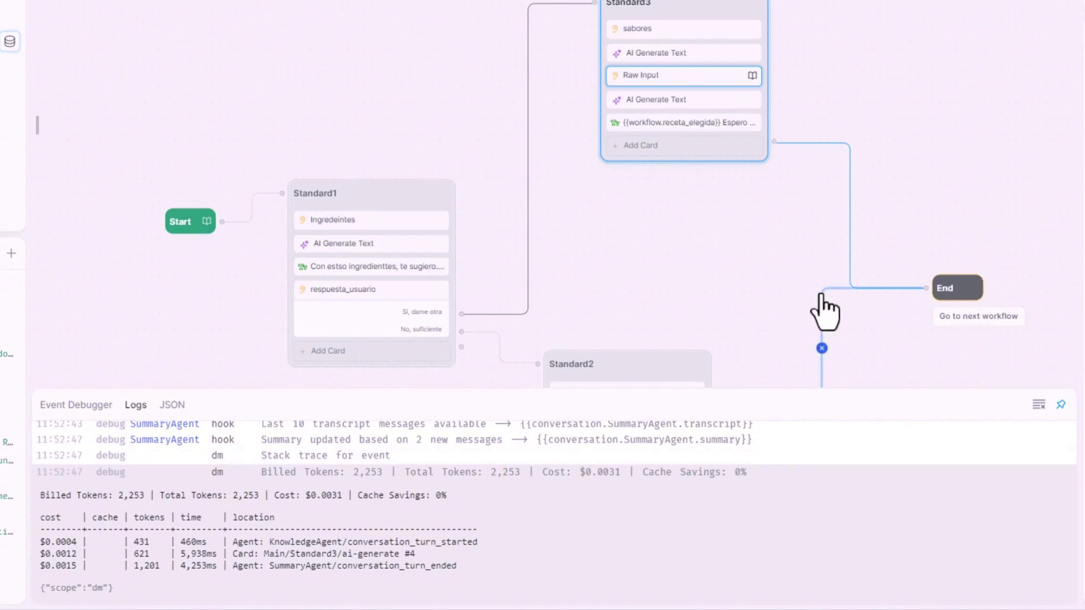